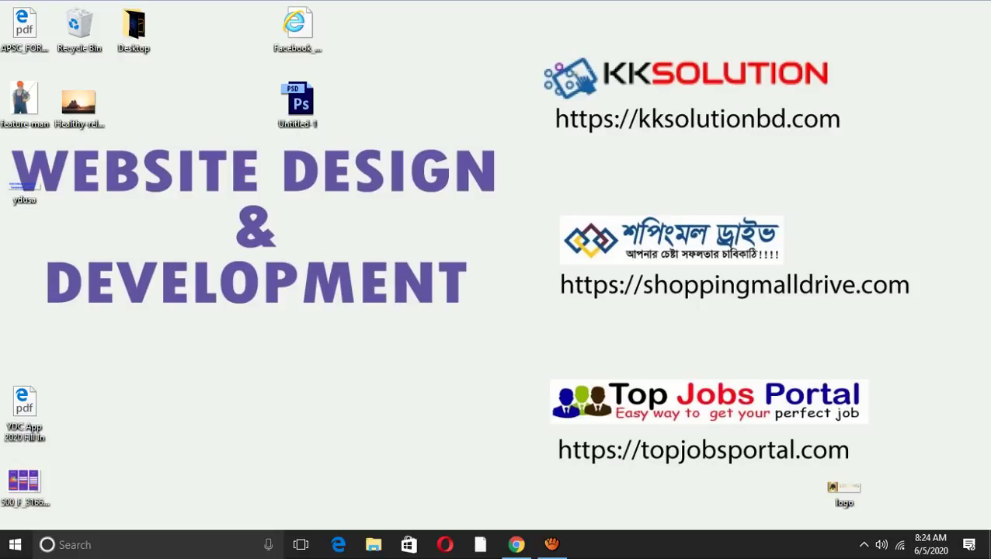
# Refresh the desktop five times, then bring up the APSC_FORM_2020 PDF's context menu.
pyautogui.rightClick(285, 155)
pyautogui.click(325, 200)
pyautogui.rightClick(311, 190)
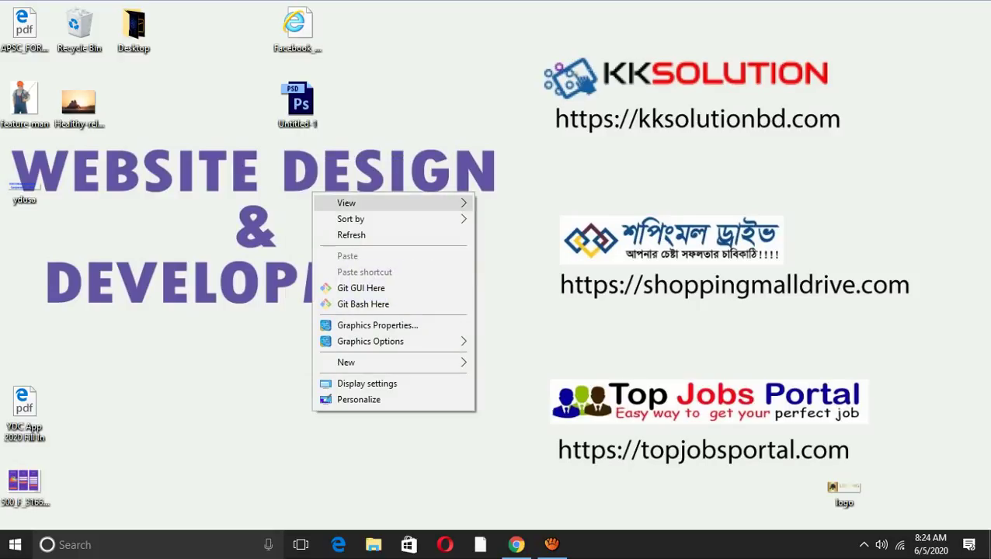
pyautogui.click(351, 234)
pyautogui.rightClick(303, 205)
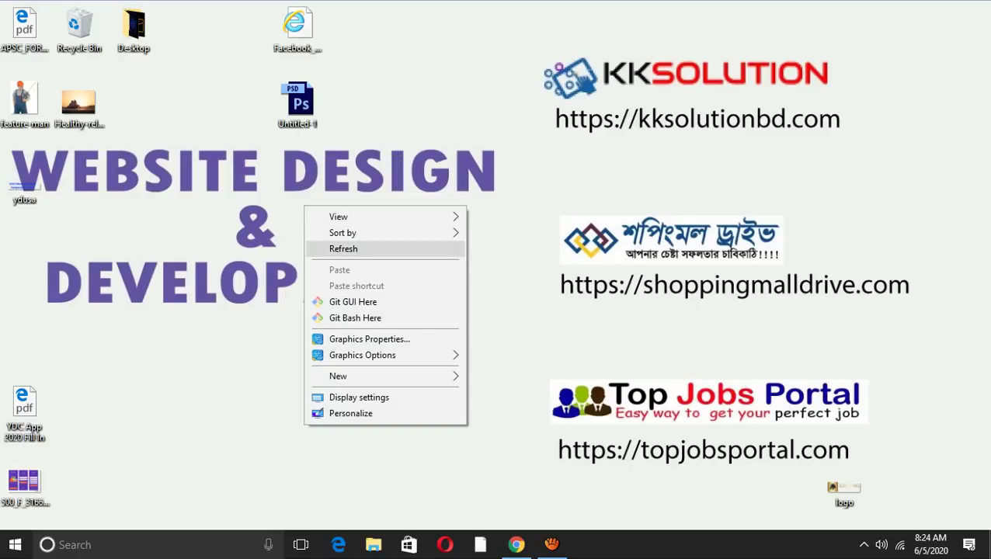
pyautogui.click(334, 249)
pyautogui.rightClick(343, 227)
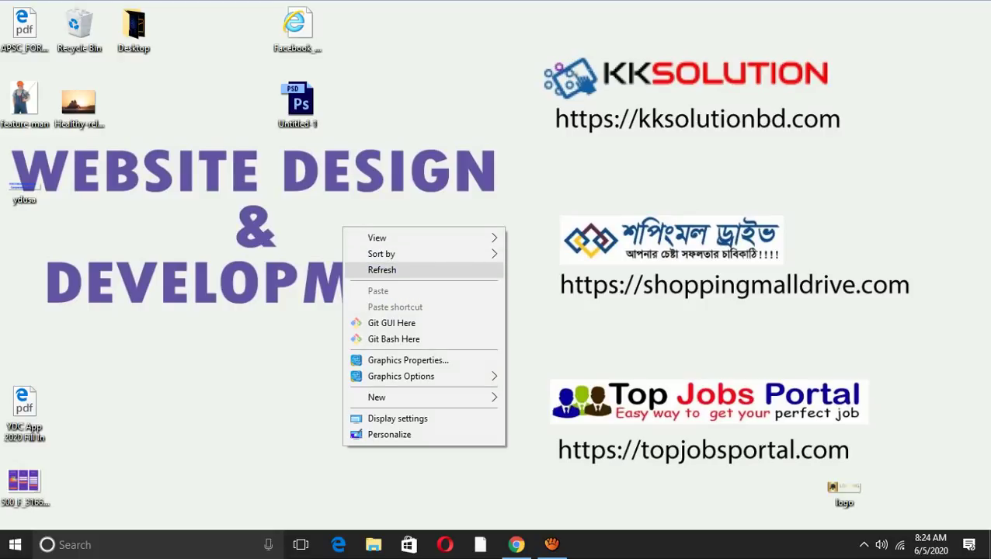
pyautogui.click(382, 270)
pyautogui.rightClick(394, 258)
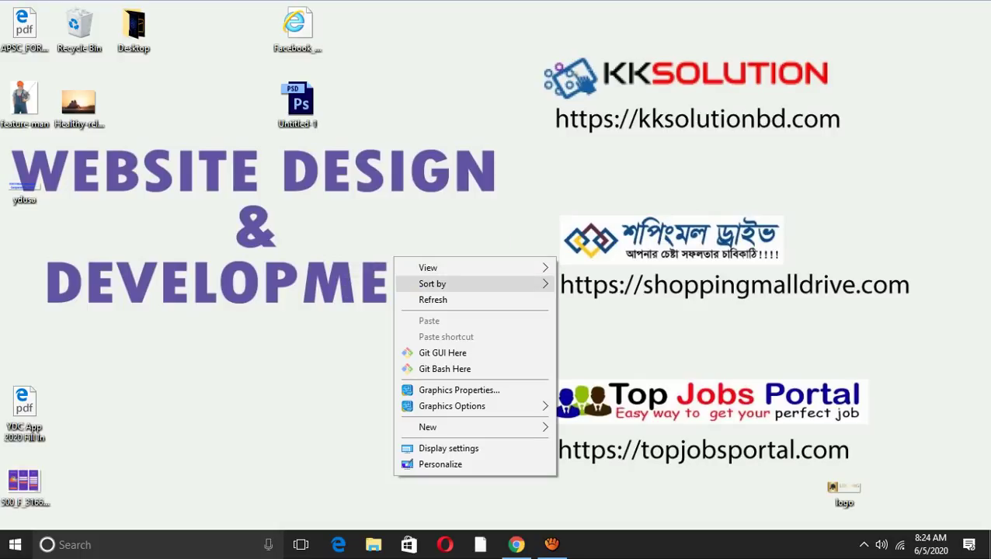
pyautogui.click(466, 300)
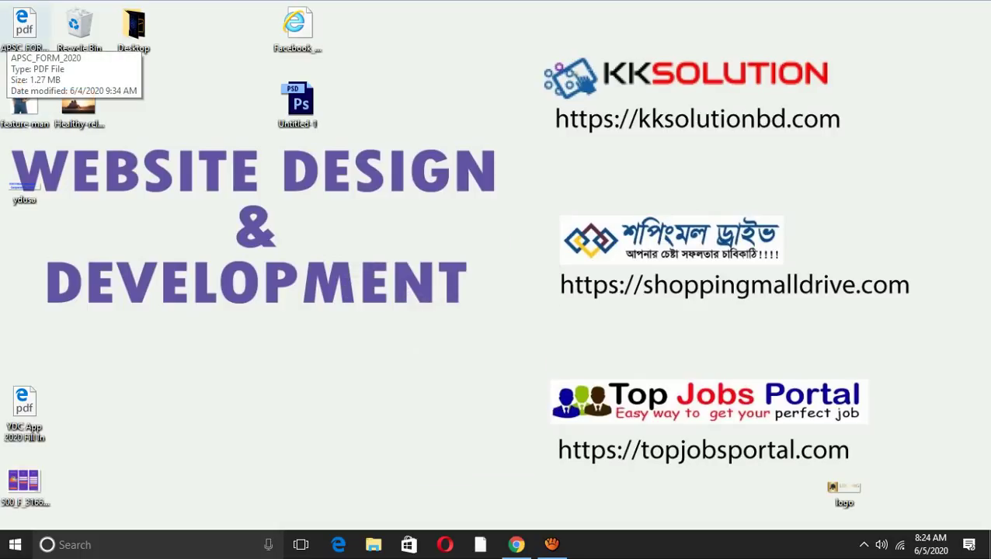
pyautogui.rightClick(14, 33)
# Open APSC_FORM_2020.pdf in Edge and scroll down through its pages.
pyautogui.click(31, 41)
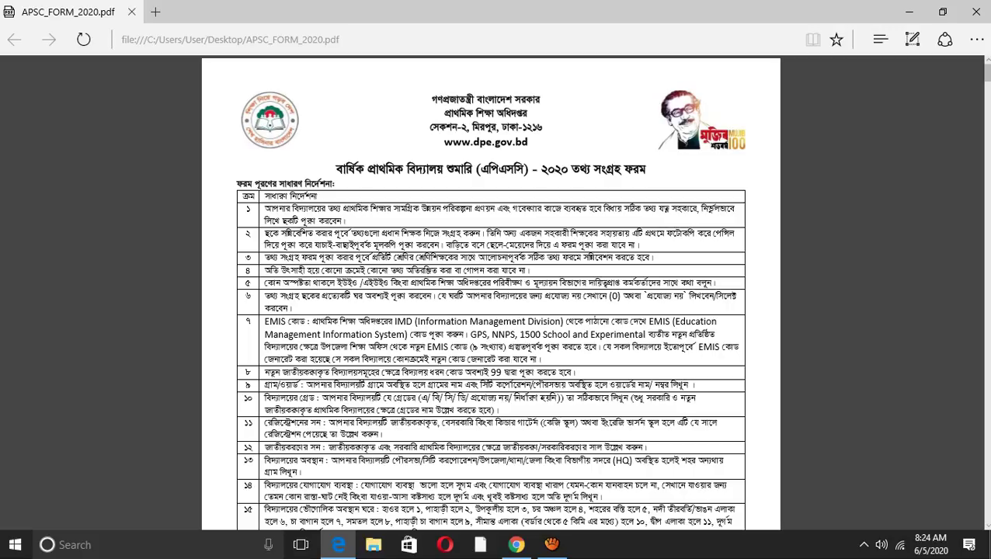
pyautogui.scroll(-2, 490, 294)
pyautogui.scroll(-4, 491, 294)
pyautogui.scroll(-4, 490, 293)
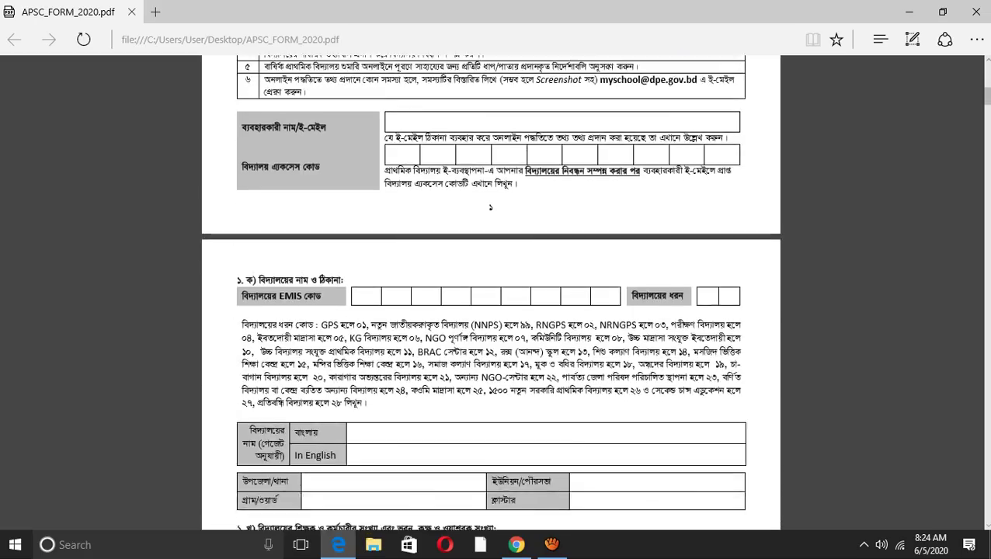
pyautogui.scroll(-5, 491, 294)
pyautogui.scroll(-4, 490, 293)
pyautogui.scroll(-4, 490, 293)
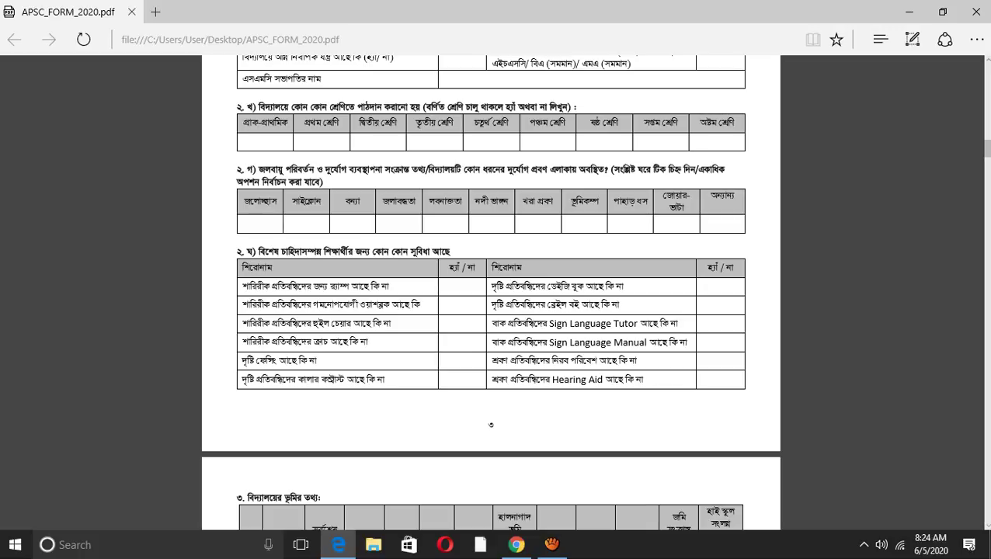
pyautogui.scroll(-5, 490, 294)
pyautogui.scroll(-5, 491, 294)
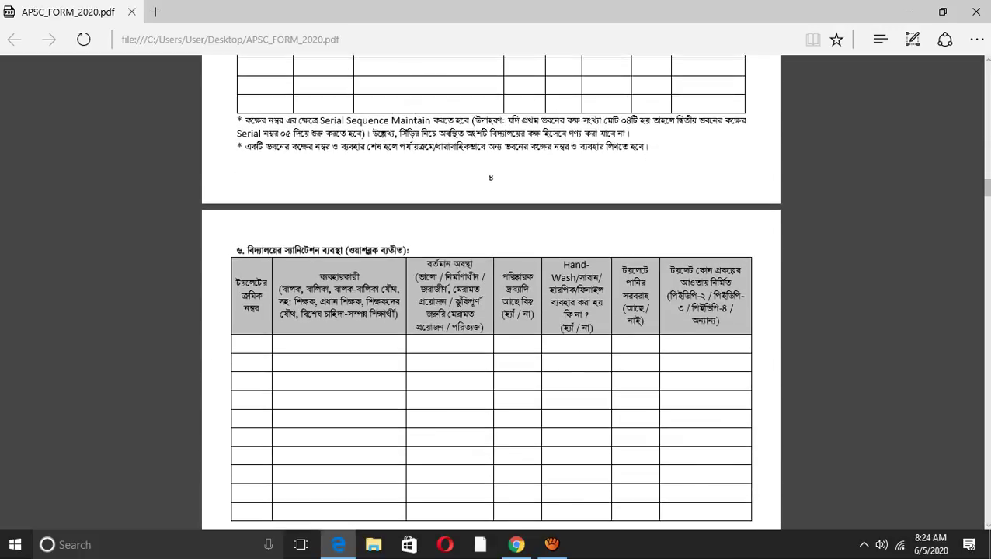
pyautogui.scroll(-5, 490, 293)
pyautogui.scroll(-5, 490, 294)
pyautogui.scroll(-5, 490, 294)
pyautogui.scroll(-3, 490, 294)
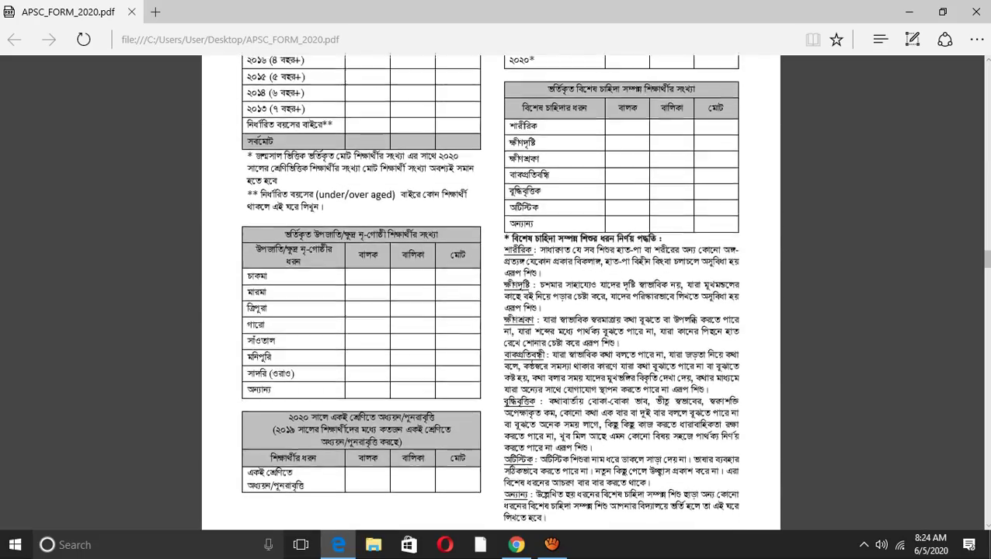
pyautogui.scroll(-3, 490, 294)
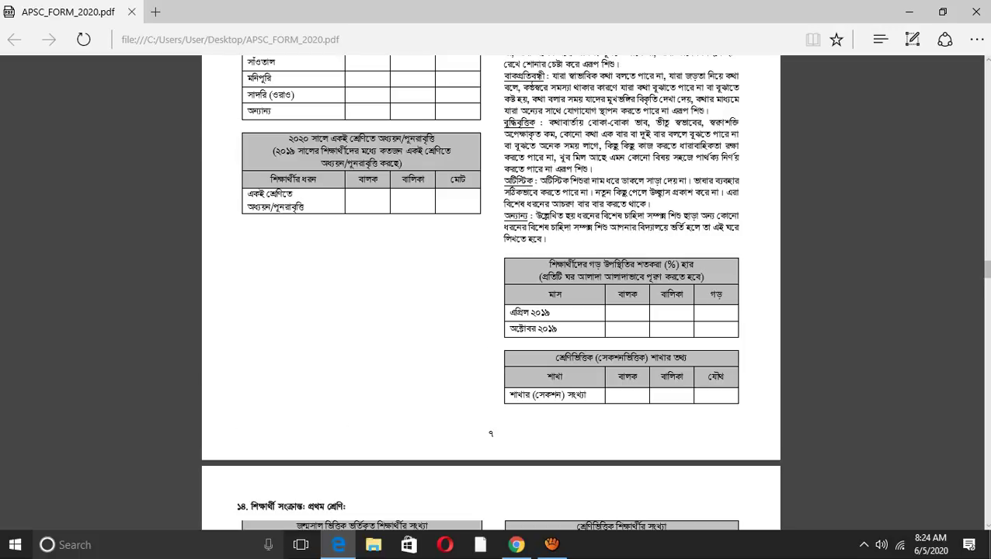
pyautogui.scroll(-5, 490, 294)
pyautogui.scroll(-5, 491, 294)
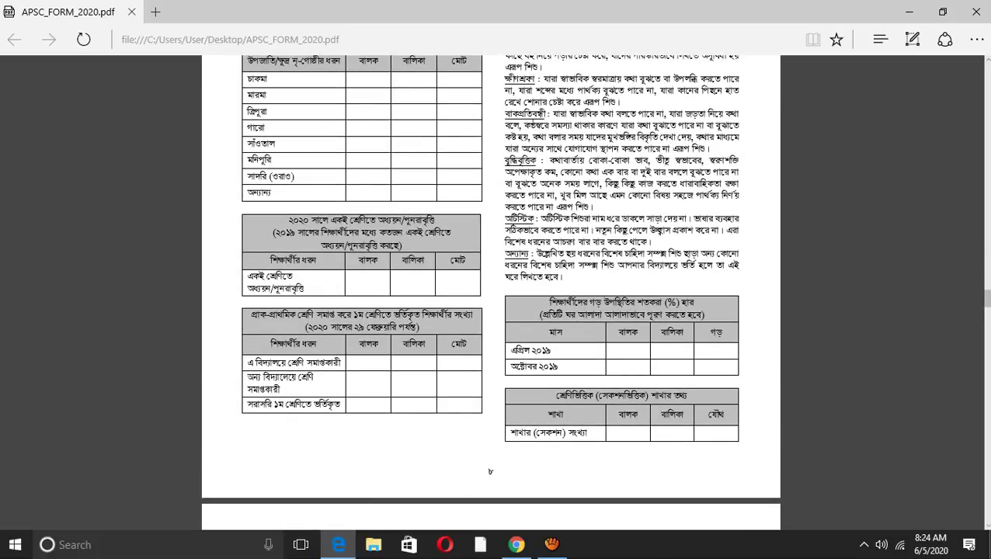
pyautogui.scroll(-5, 491, 294)
pyautogui.scroll(-5, 490, 294)
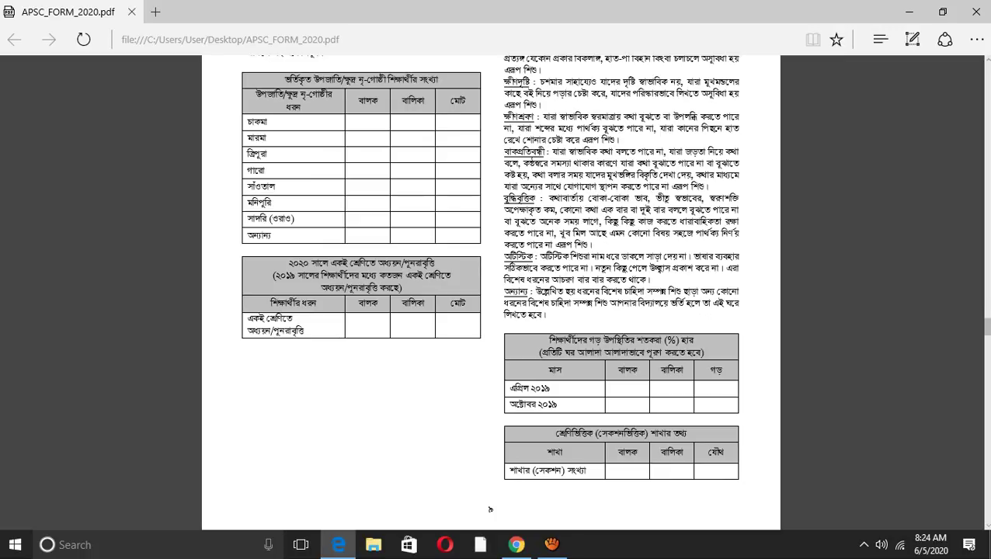
pyautogui.scroll(-5, 491, 293)
pyautogui.scroll(-5, 490, 294)
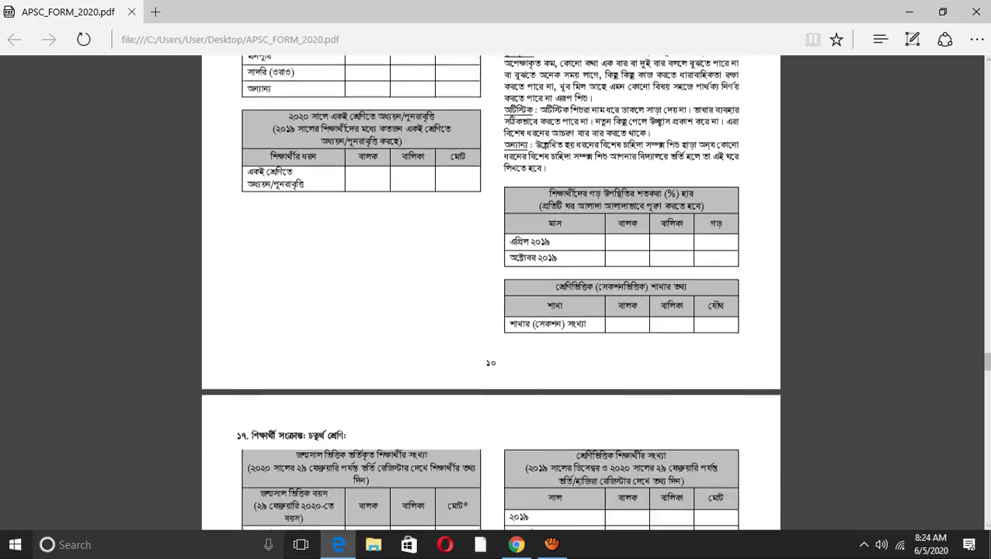
pyautogui.scroll(-5, 490, 293)
pyautogui.scroll(-5, 491, 294)
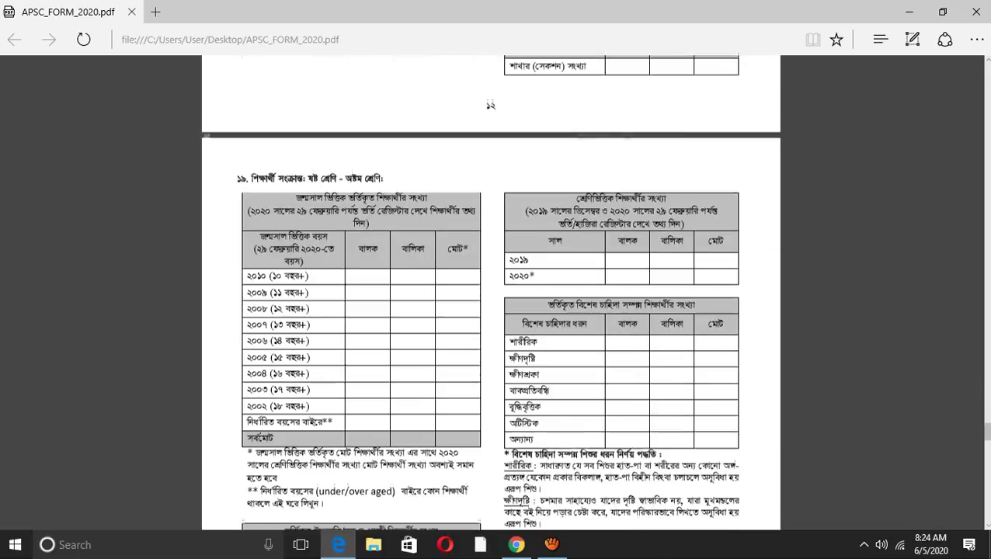
pyautogui.scroll(-3, 490, 293)
pyautogui.scroll(-3, 490, 293)
pyautogui.scroll(-3, 490, 294)
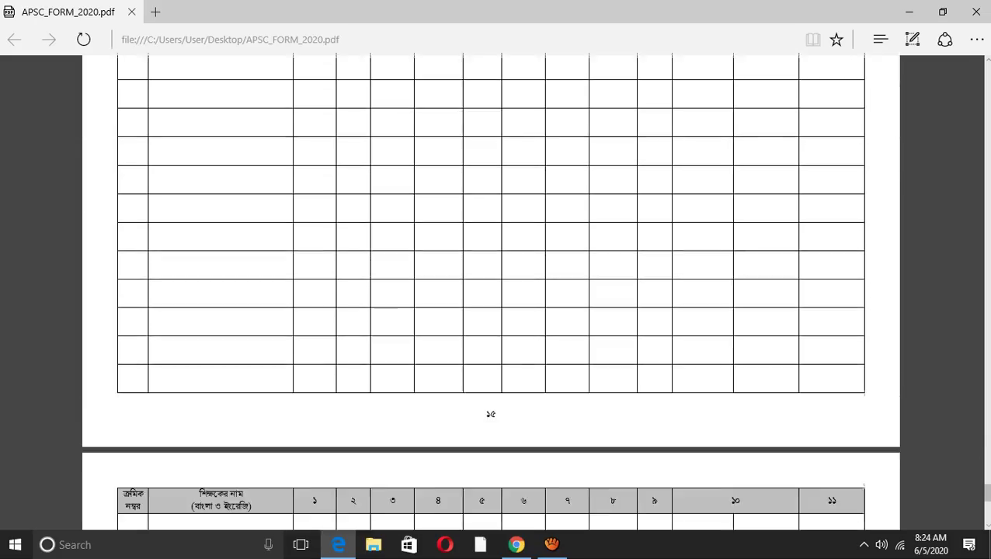
pyautogui.scroll(-3, 491, 294)
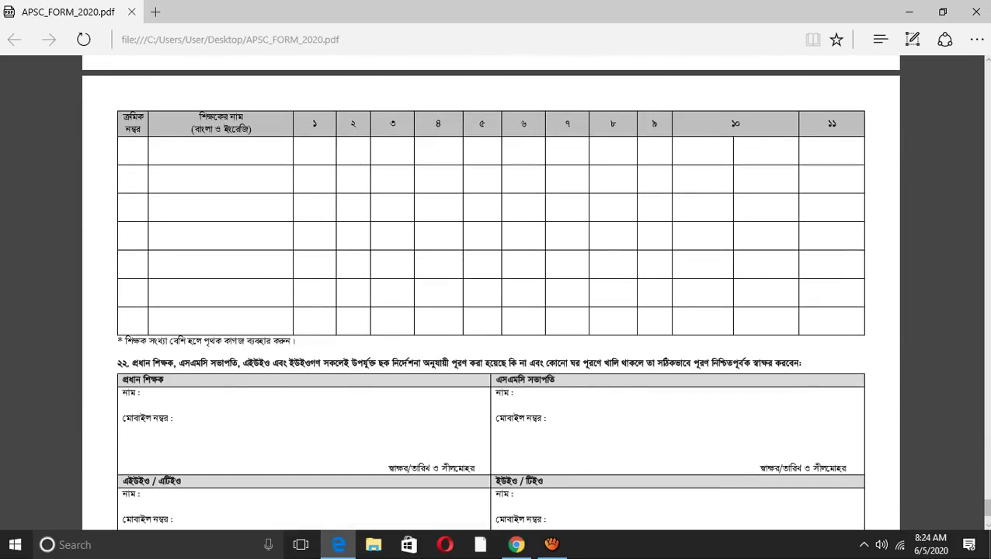
pyautogui.scroll(-3, 490, 294)
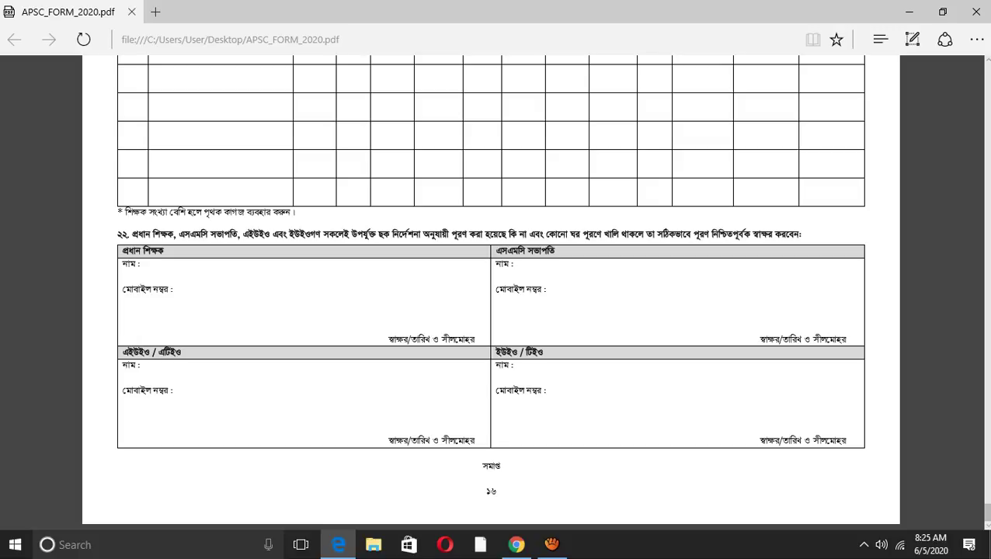
# Scroll back up to the teacher tables, then down to the page 16 signature section.
pyautogui.scroll(3, 491, 292)
pyautogui.scroll(6, 491, 293)
pyautogui.scroll(1, 491, 293)
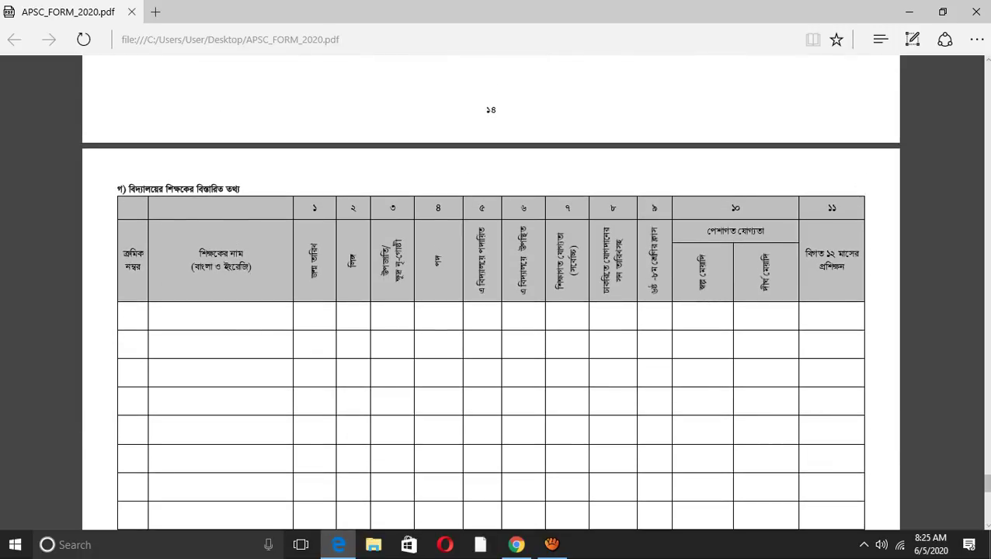
pyautogui.scroll(3, 491, 292)
pyautogui.scroll(4, 491, 292)
pyautogui.scroll(3, 491, 292)
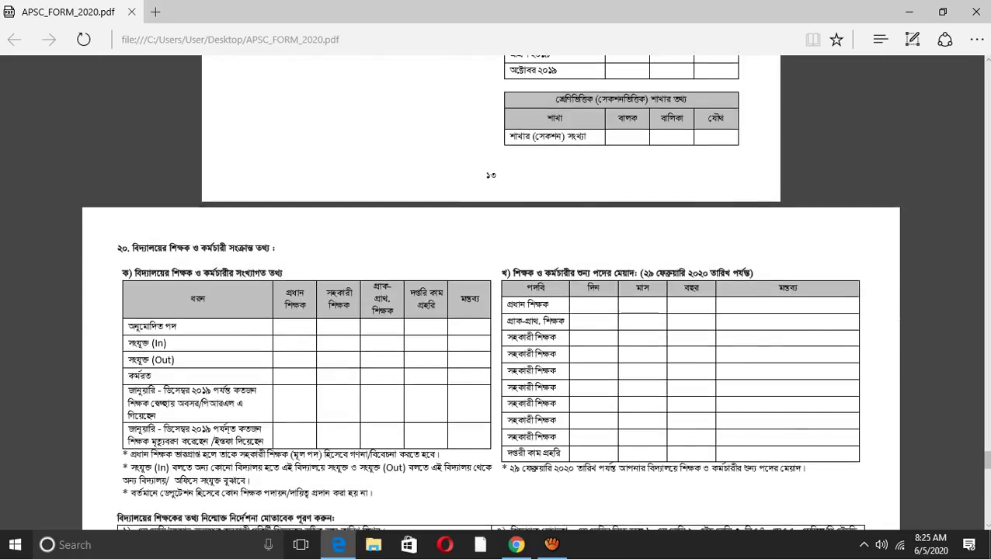
pyautogui.scroll(1, 491, 292)
pyautogui.scroll(4, 491, 292)
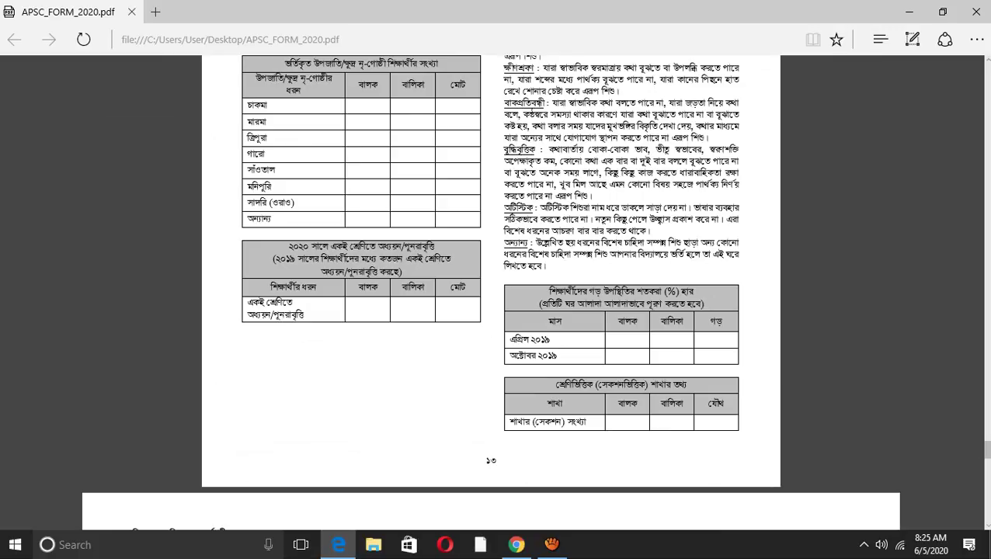
pyautogui.scroll(5, 491, 293)
pyautogui.scroll(1, 491, 293)
pyautogui.scroll(-8, 491, 292)
pyautogui.scroll(-8, 491, 293)
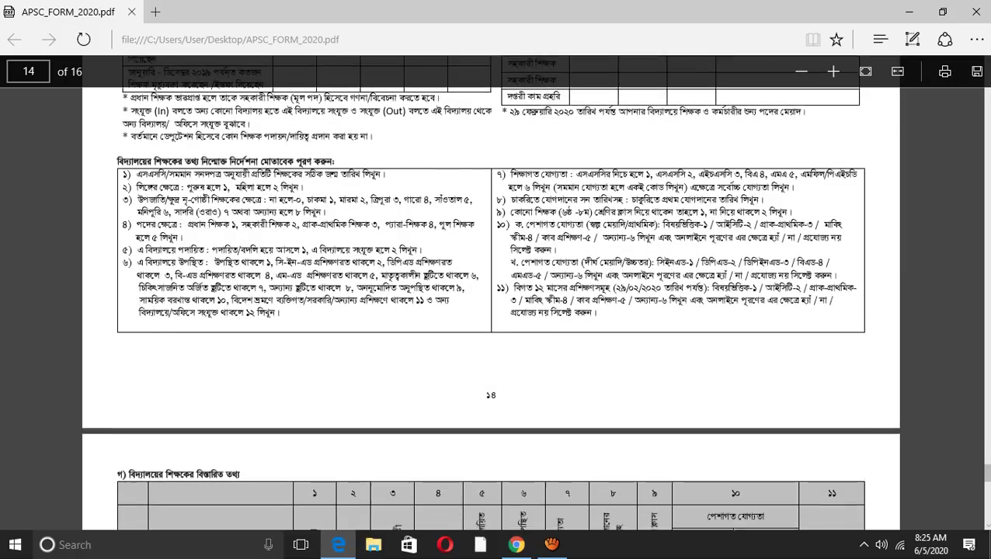
pyautogui.scroll(-5, 491, 292)
pyautogui.scroll(-3, 491, 292)
pyautogui.scroll(-4, 491, 293)
pyautogui.scroll(-3, 491, 293)
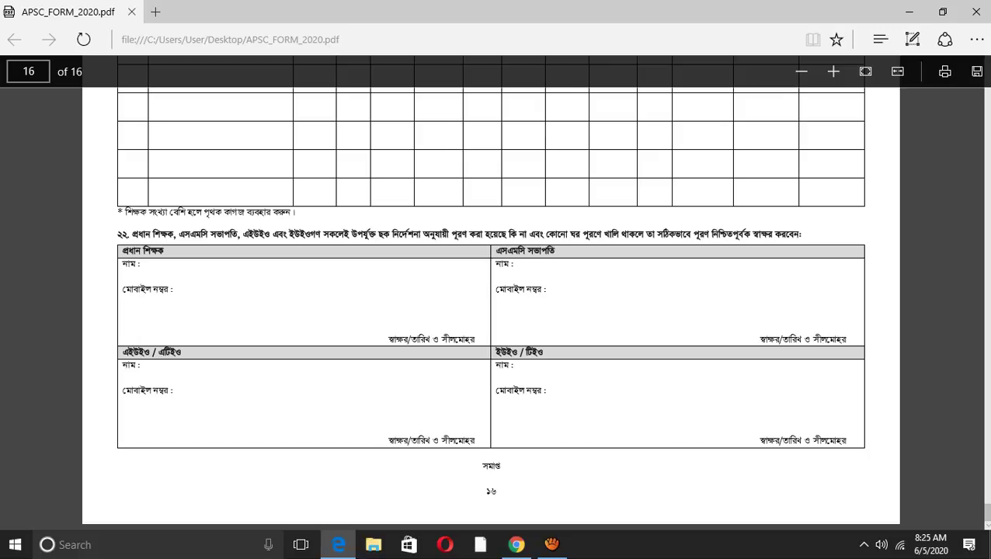
# Zoom out, return to page 1 and highlight instruction 2 with the website addresses.
pyautogui.hotkey('ctrl', '-')
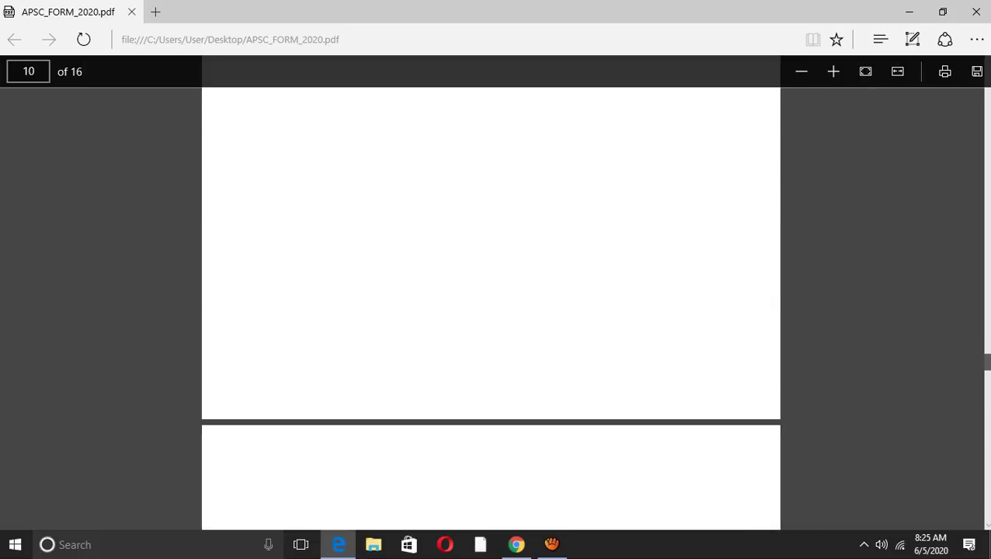
pyautogui.scroll(20, 491, 311)
pyautogui.scroll(3, 491, 311)
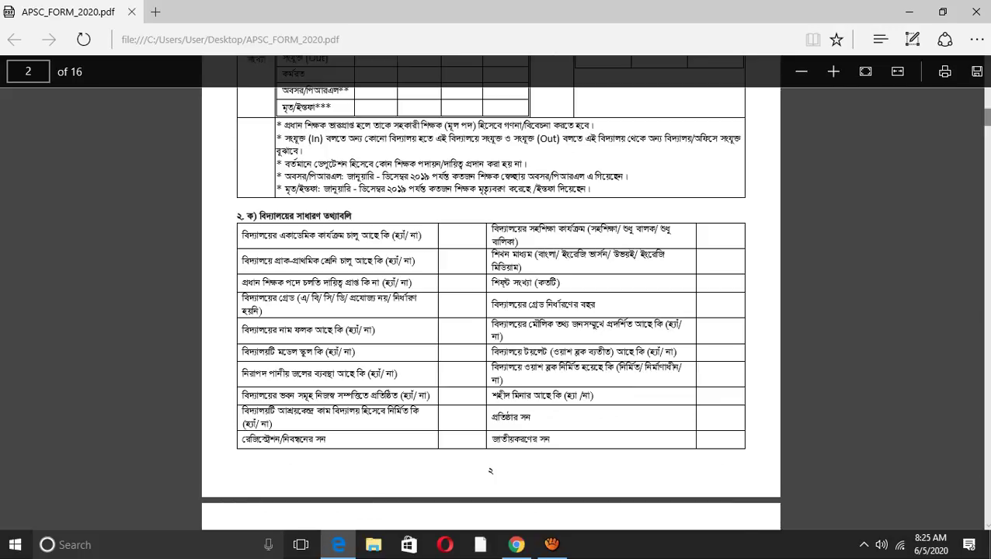
pyautogui.scroll(5, 491, 311)
pyautogui.scroll(5, 491, 311)
pyautogui.scroll(3, 492, 311)
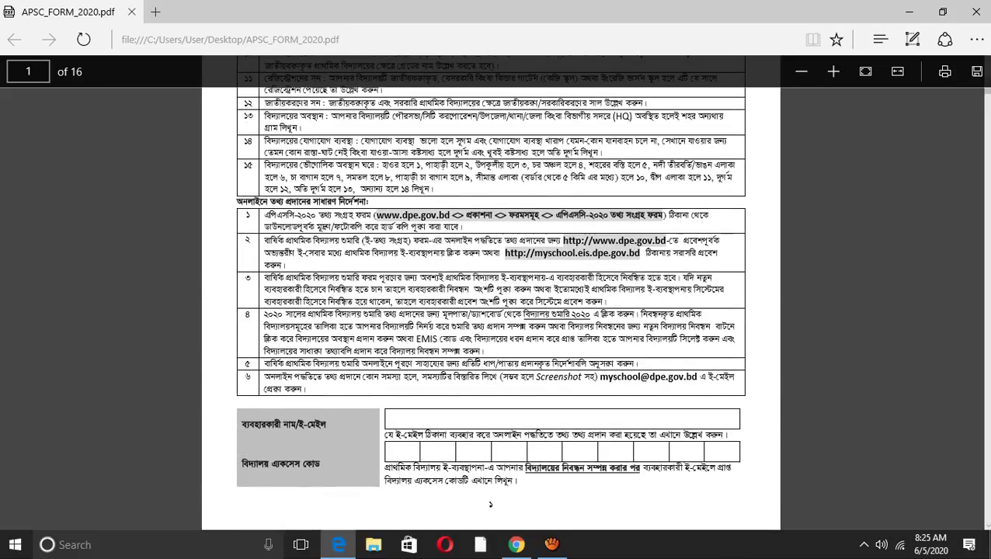
pyautogui.moveTo(264, 240); pyautogui.dragTo(672, 253)
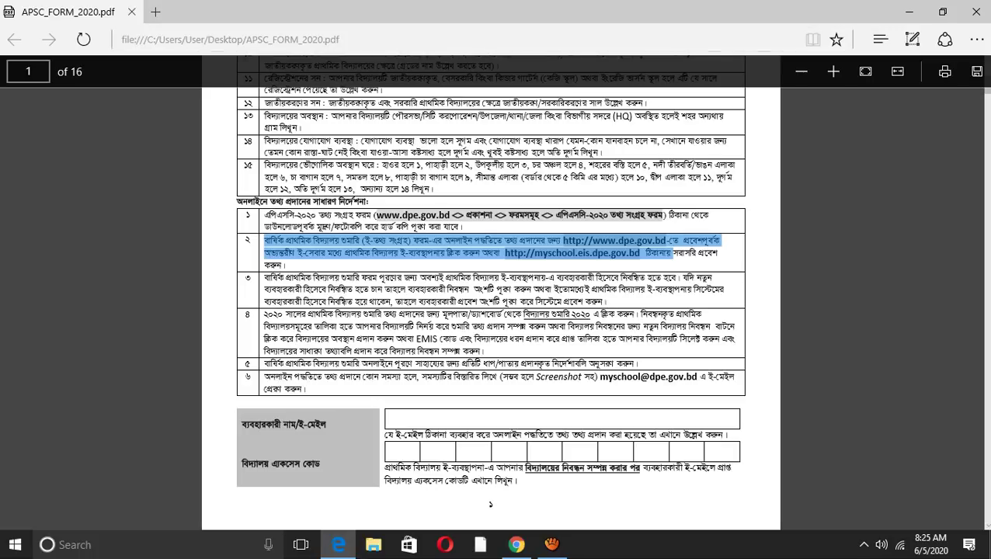
# Close the PDF, switch to Chrome and enter myschool in the address bar.
pyautogui.click(975, 12)
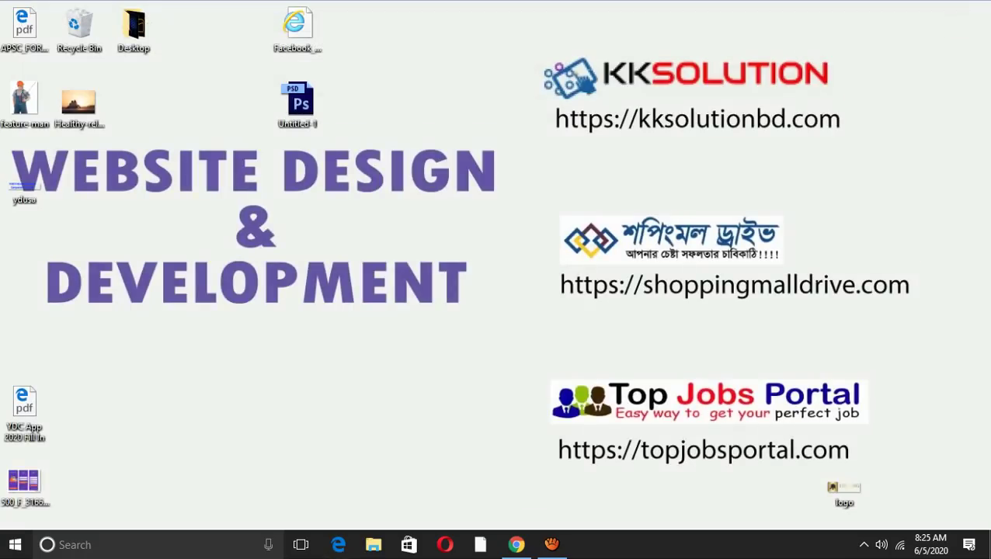
pyautogui.click(516, 544)
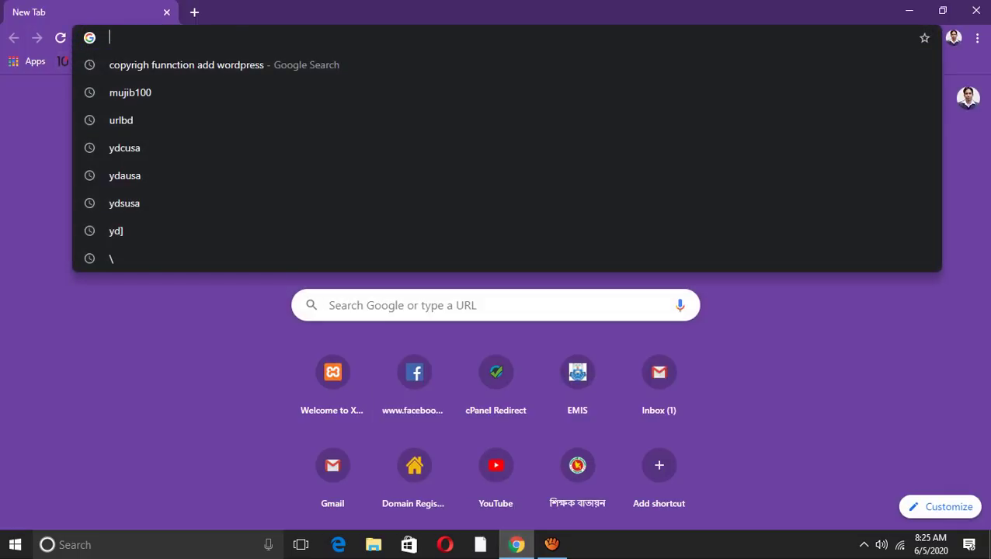
pyautogui.write('myschoo')
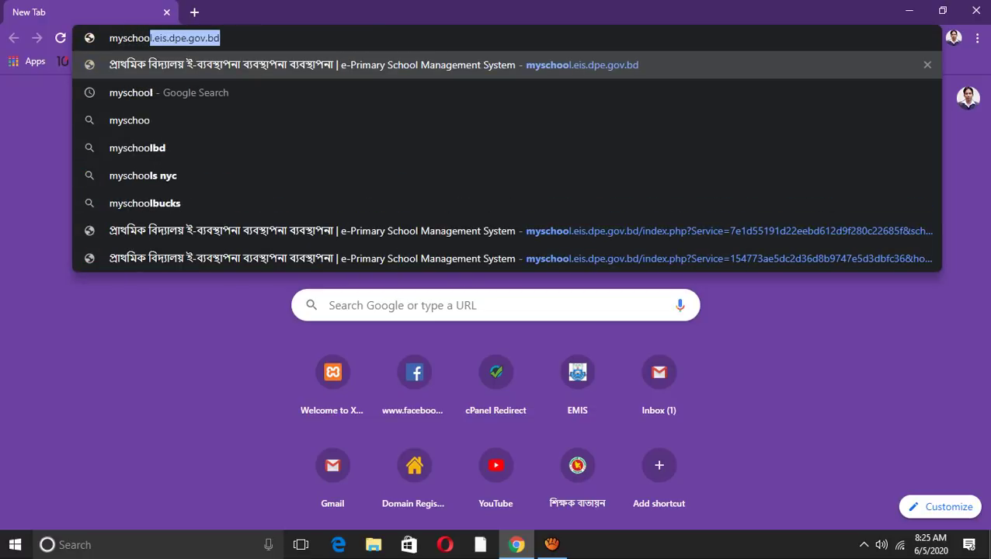
pyautogui.write('l')
pyautogui.press('Return')
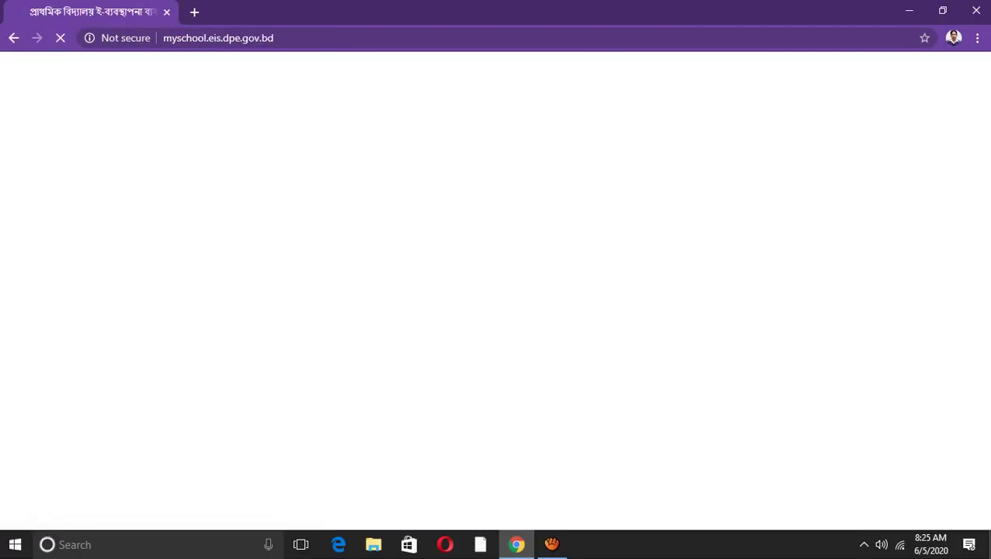
# Remove the autocompleted domain and run a Google search for 'myschool'.
pyautogui.moveTo(203, 39); pyautogui.dragTo(273, 38)
pyautogui.press('BackSpace')
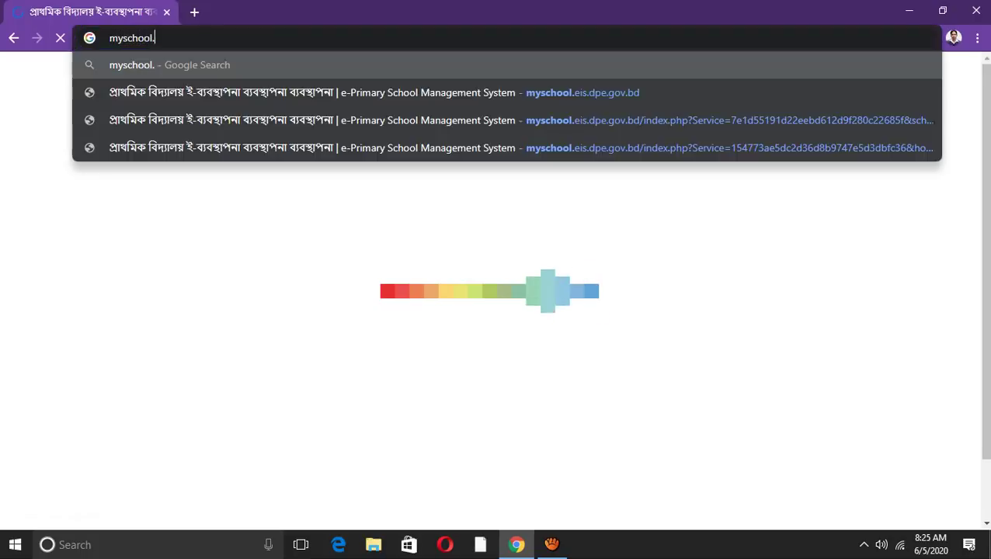
pyautogui.write('.')
pyautogui.press('BackSpace')
pyautogui.press('Return')
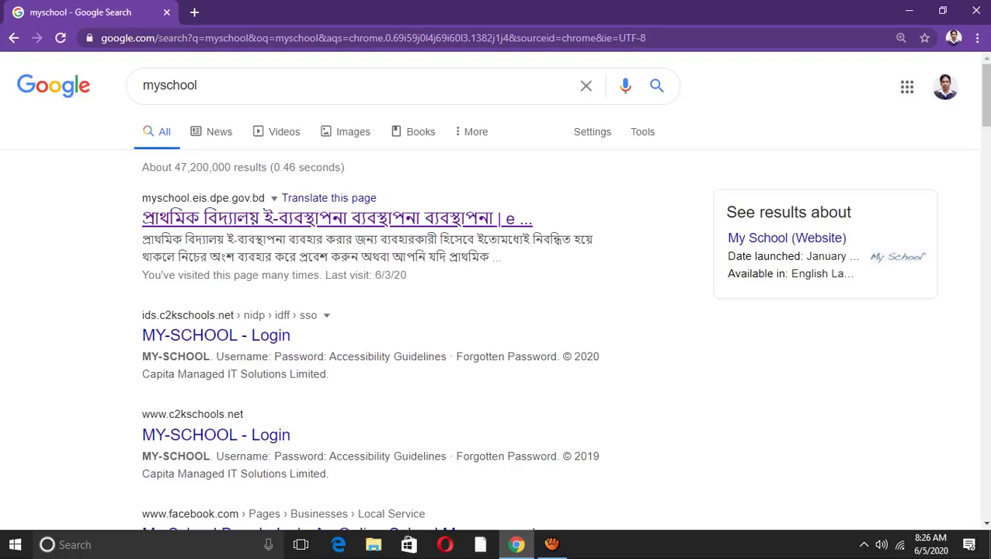
# Open the e-Primary School Management result in a new tab and close the Google results tab.
pyautogui.click(334, 218)
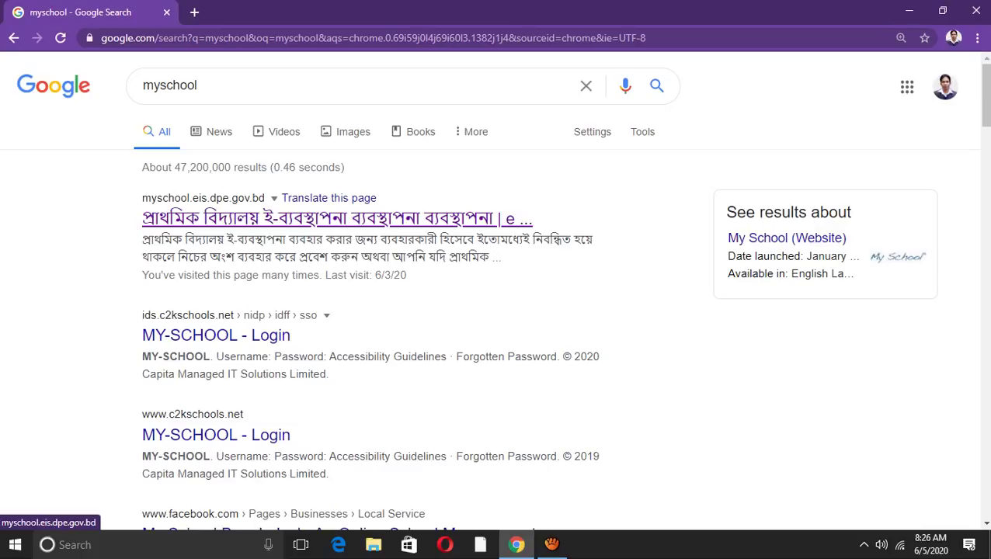
pyautogui.middleClick(338, 218)
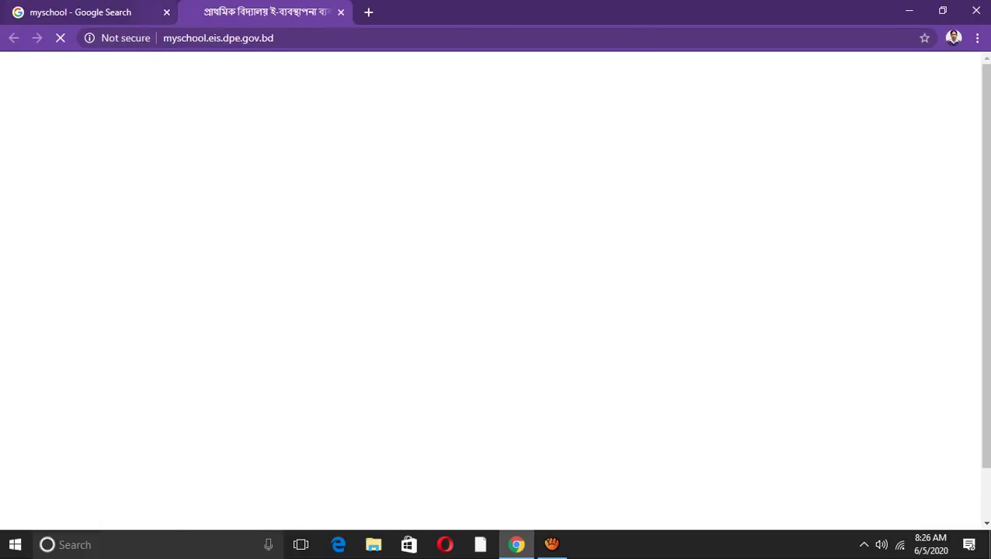
pyautogui.hotkey('ctrl', 'Tab')
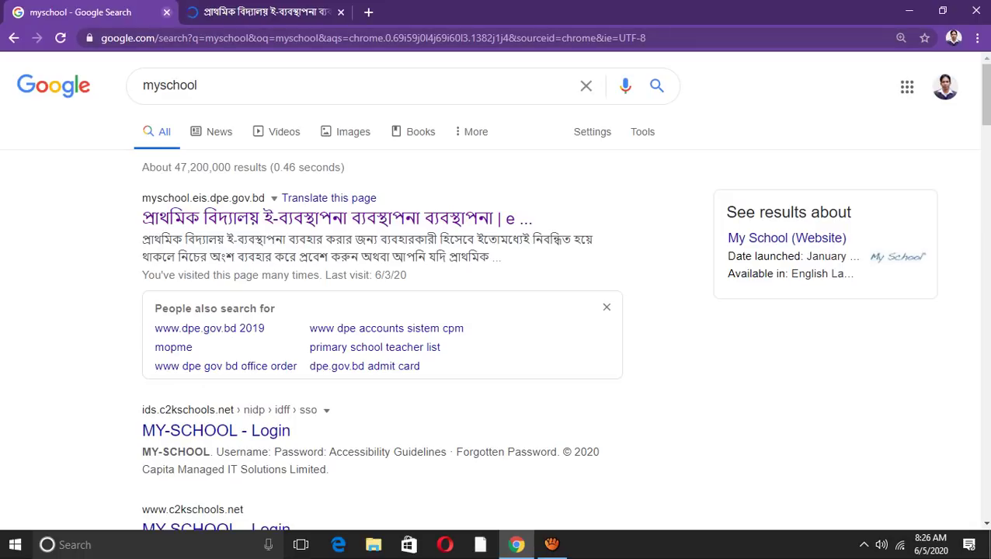
pyautogui.hotkey('ctrl', 'w')
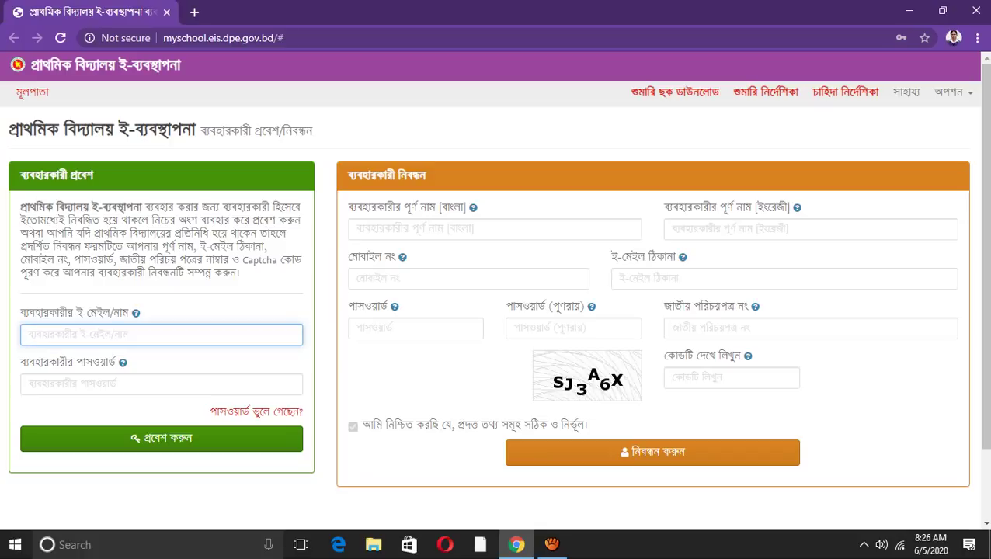
# Select the login and registration headings and try the Bangla and English full-name fields.
pyautogui.tripleClick(57, 174)
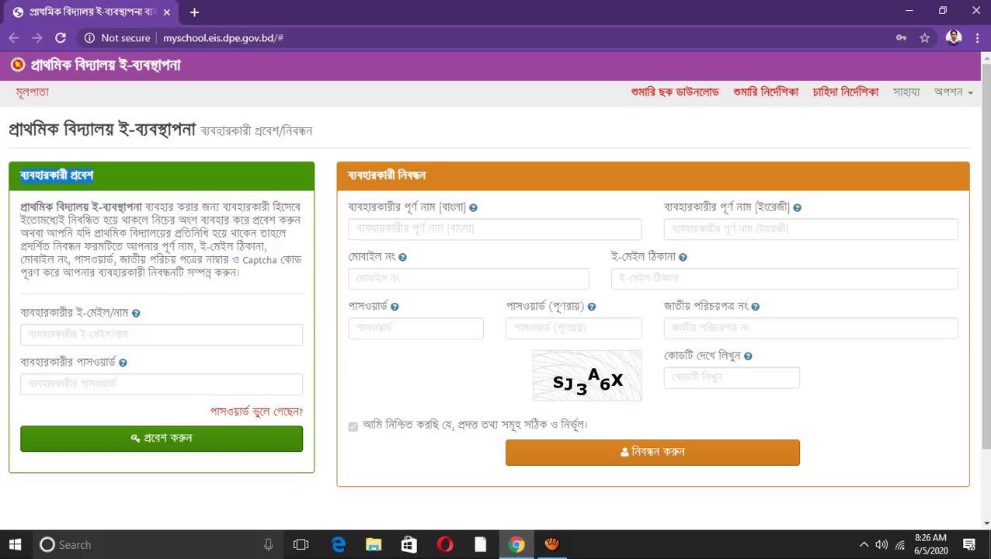
pyautogui.moveTo(348, 174); pyautogui.dragTo(426, 175)
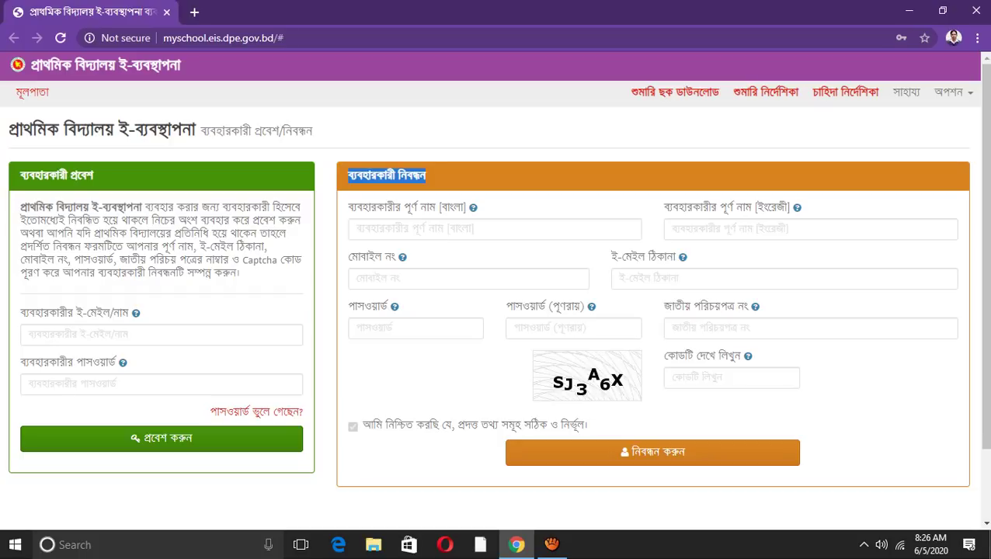
pyautogui.click(495, 229)
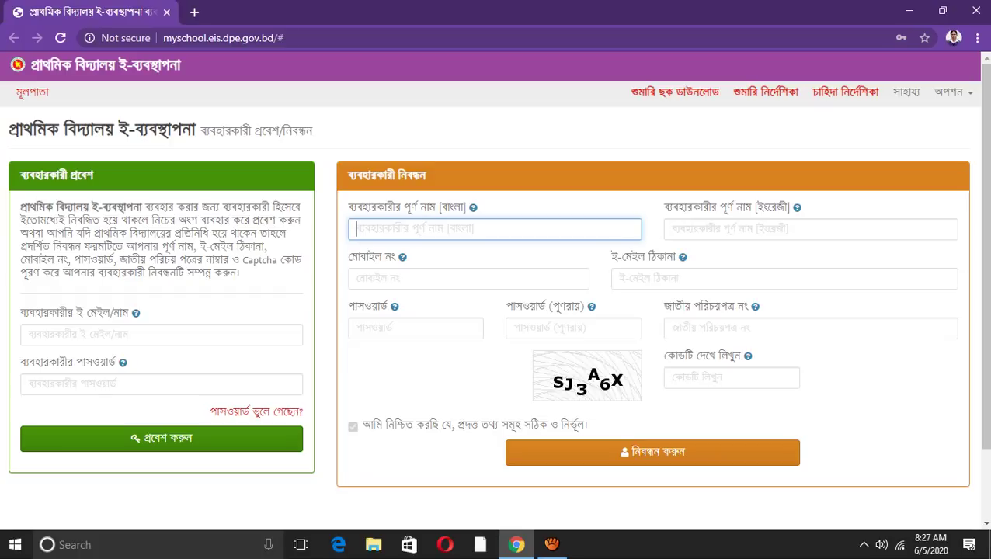
pyautogui.click(670, 229)
pyautogui.click(356, 229)
pyautogui.click(670, 229)
# Go through the mobile, e-mail, password and national ID fields, then show the Bangla-name help.
pyautogui.click(356, 278)
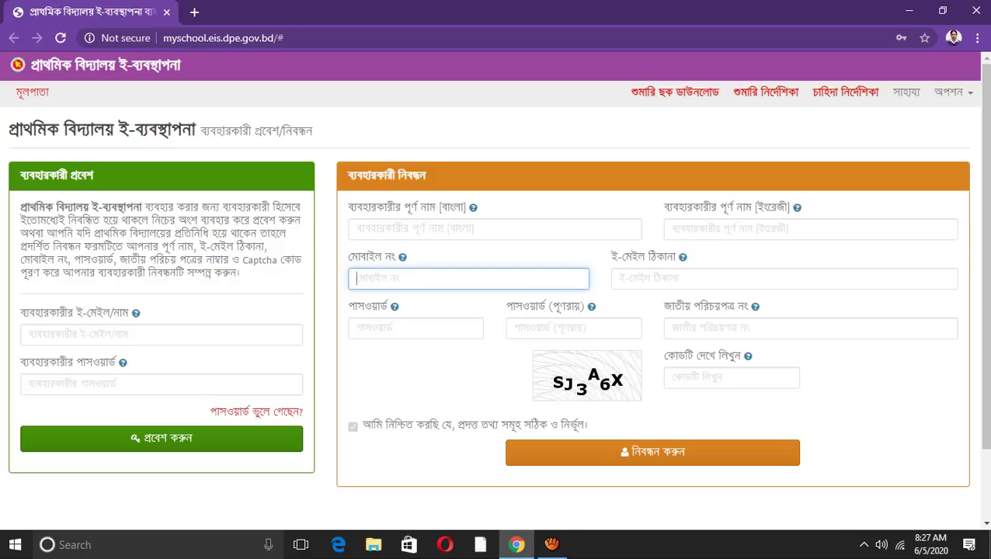
pyautogui.click(621, 279)
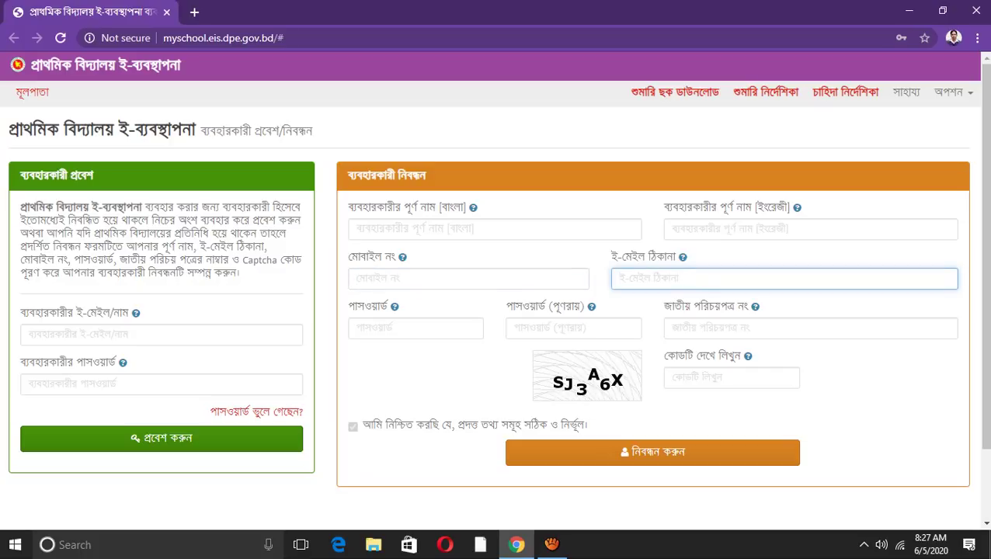
pyautogui.click(356, 328)
pyautogui.click(515, 328)
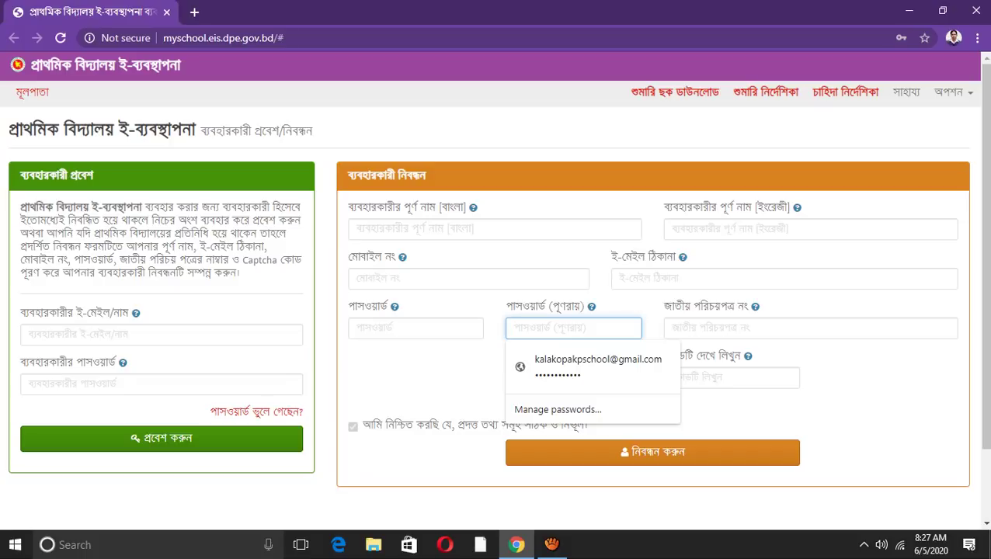
pyautogui.click(673, 328)
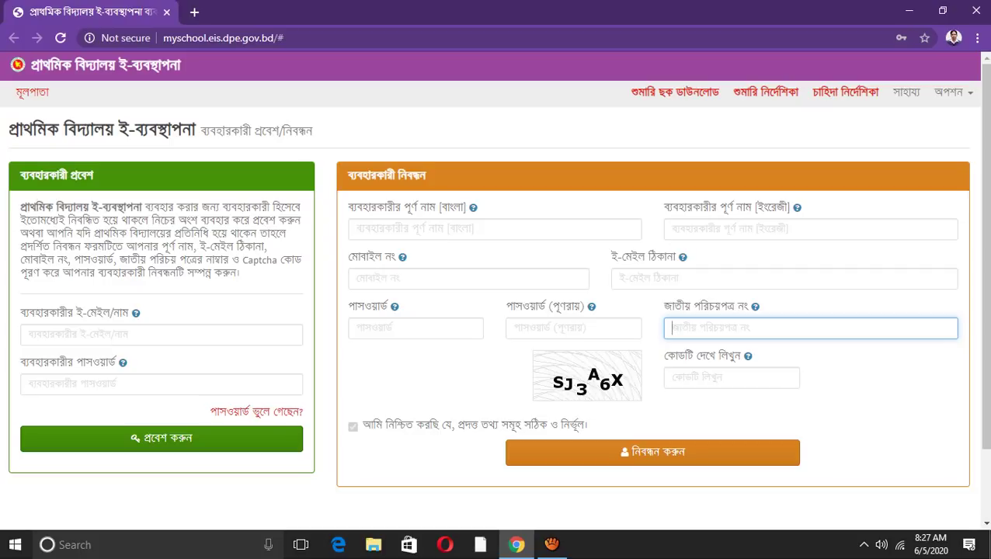
pyautogui.click(473, 207)
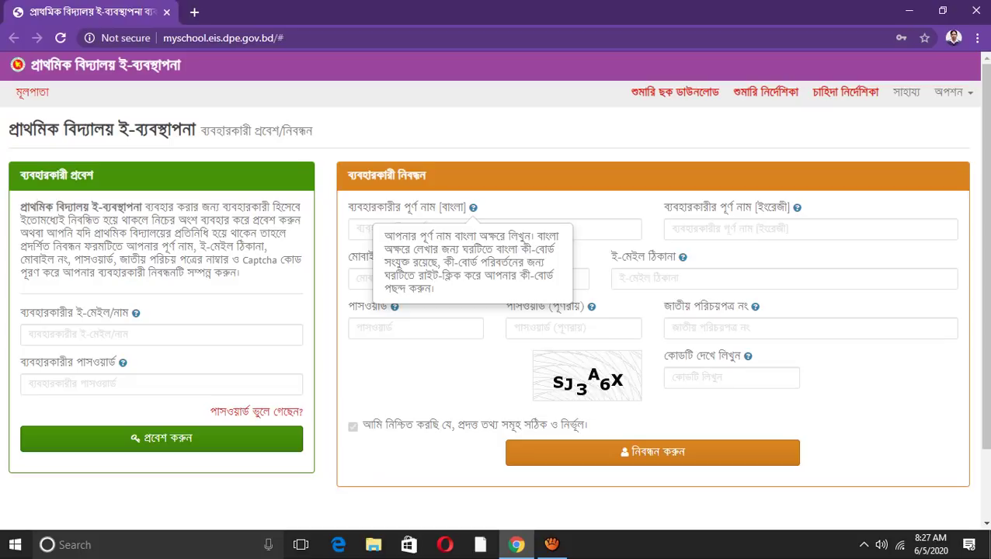
pyautogui.click(590, 230)
pyautogui.rightClick(593, 232)
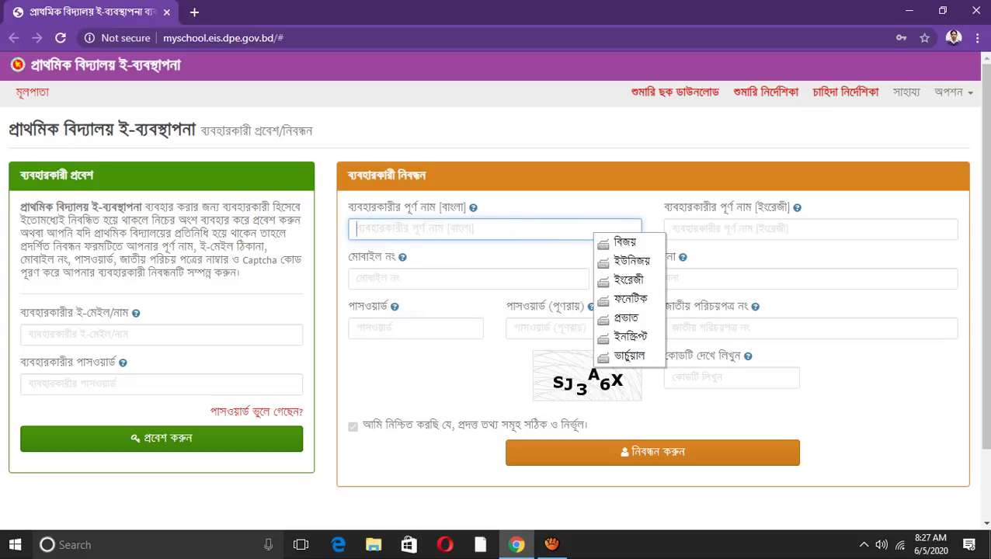
pyautogui.press('Escape')
pyautogui.click(728, 229)
pyautogui.rightClick(729, 228)
pyautogui.press('Escape')
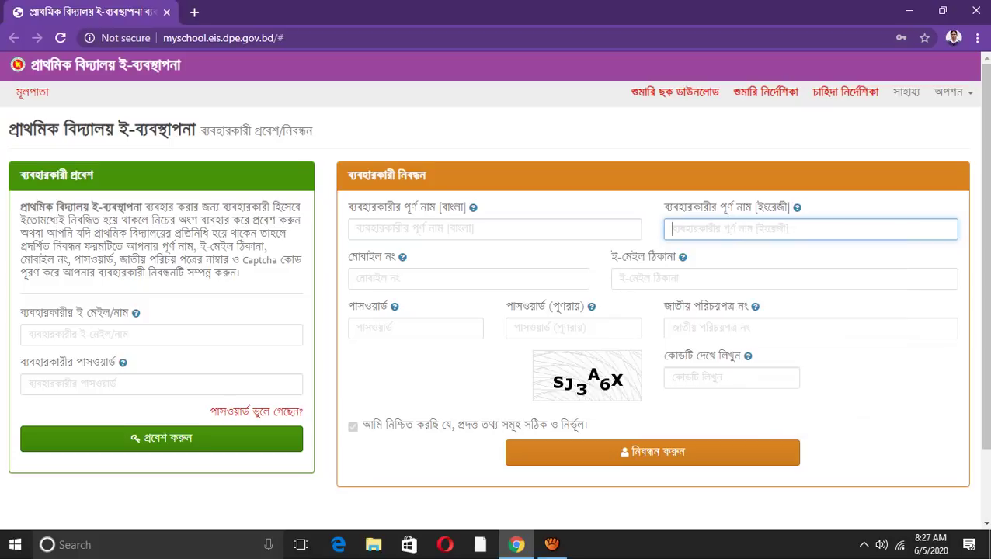
pyautogui.rightClick(697, 229)
pyautogui.press('Escape')
pyautogui.click(516, 230)
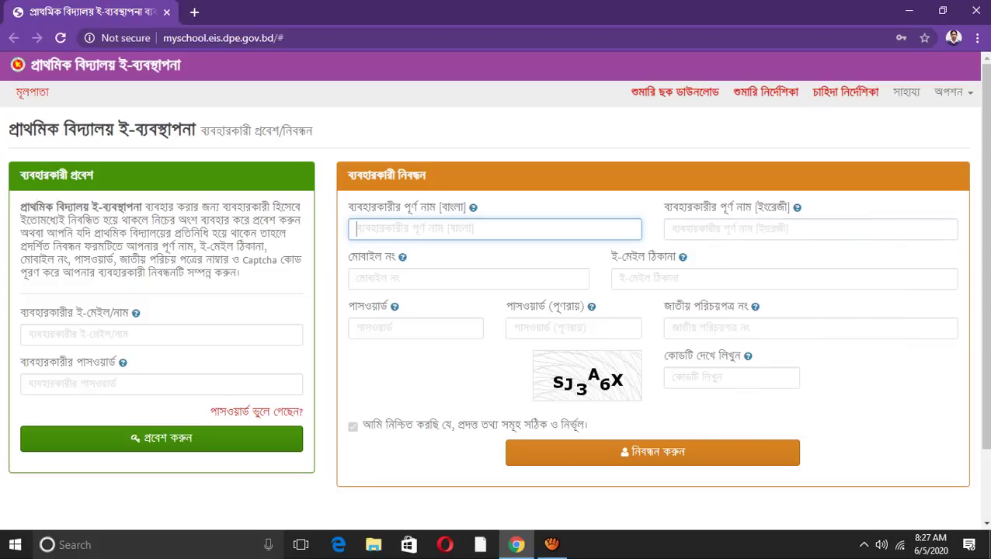
pyautogui.rightClick(517, 232)
pyautogui.press('Up')
pyautogui.press('Up')
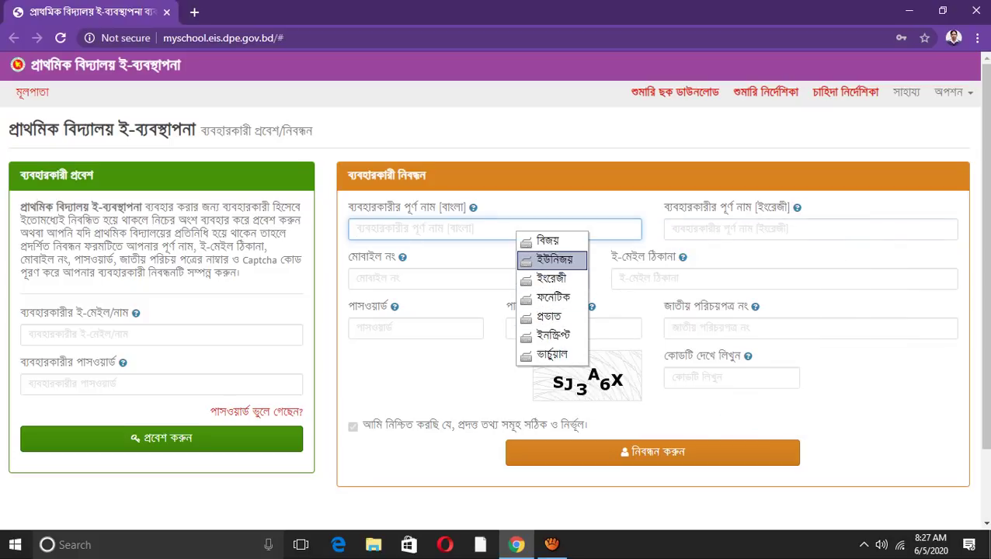
pyautogui.press('Down')
pyautogui.press('Down')
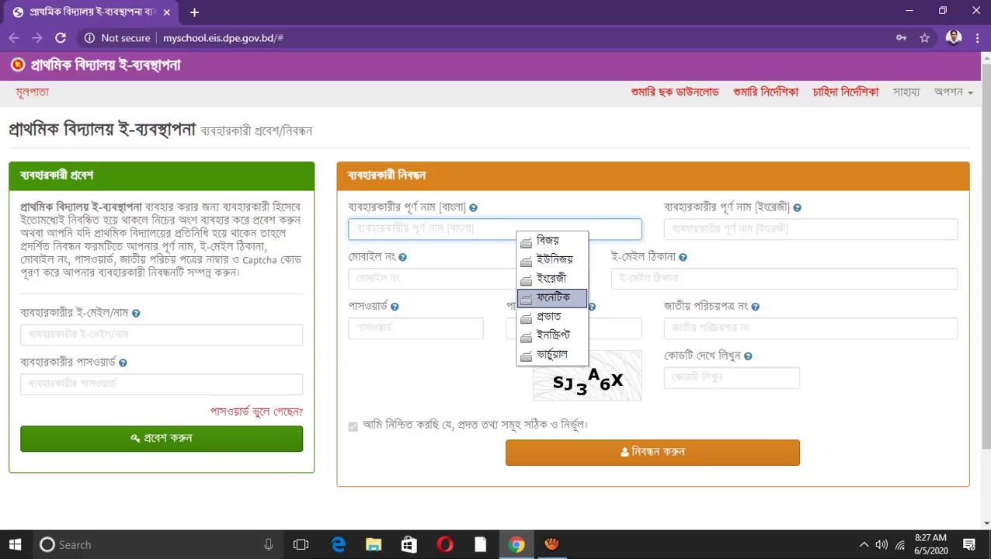
pyautogui.press('Up')
pyautogui.press('Up')
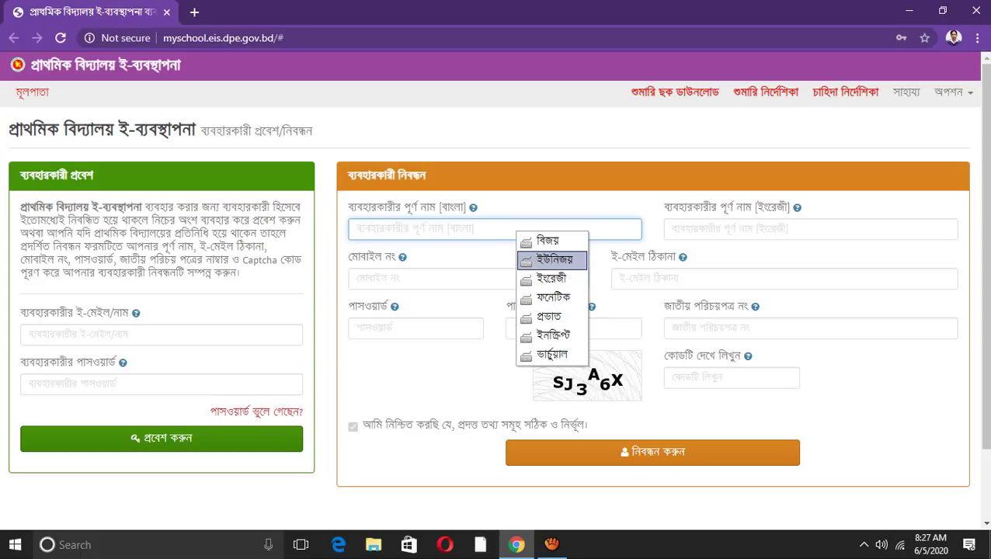
pyautogui.press('Up')
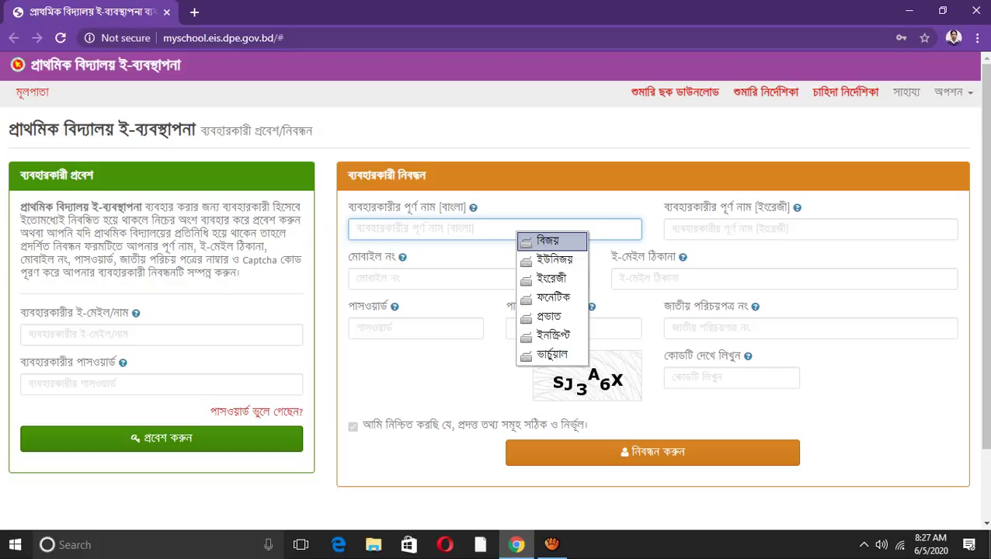
pyautogui.press('Return')
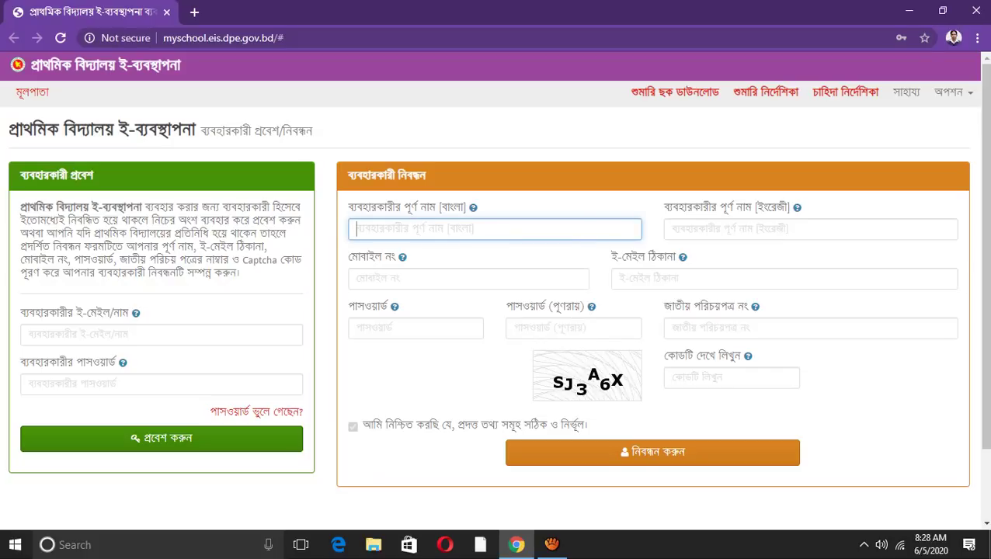
pyautogui.write('অত')
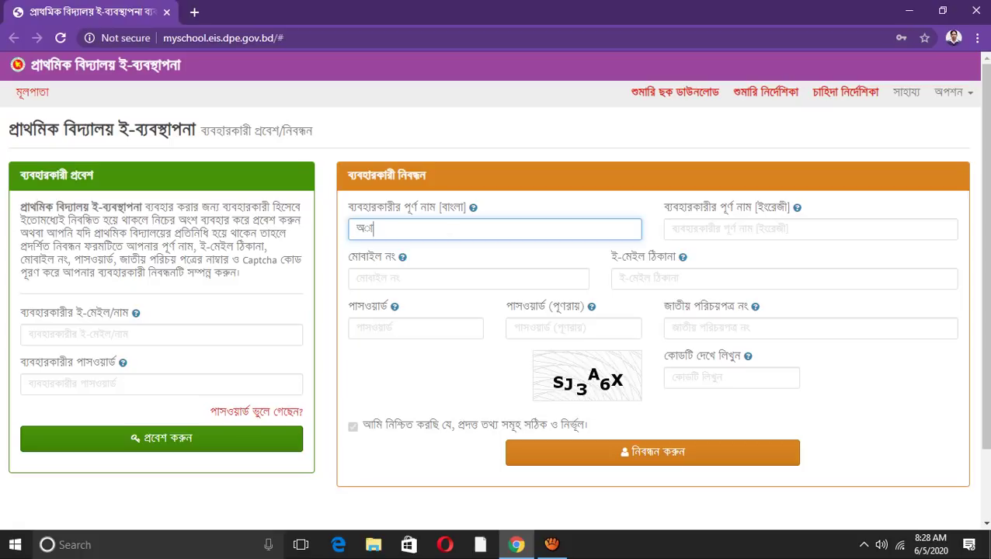
pyautogui.press('BackSpace')
pyautogui.press('BackSpace')
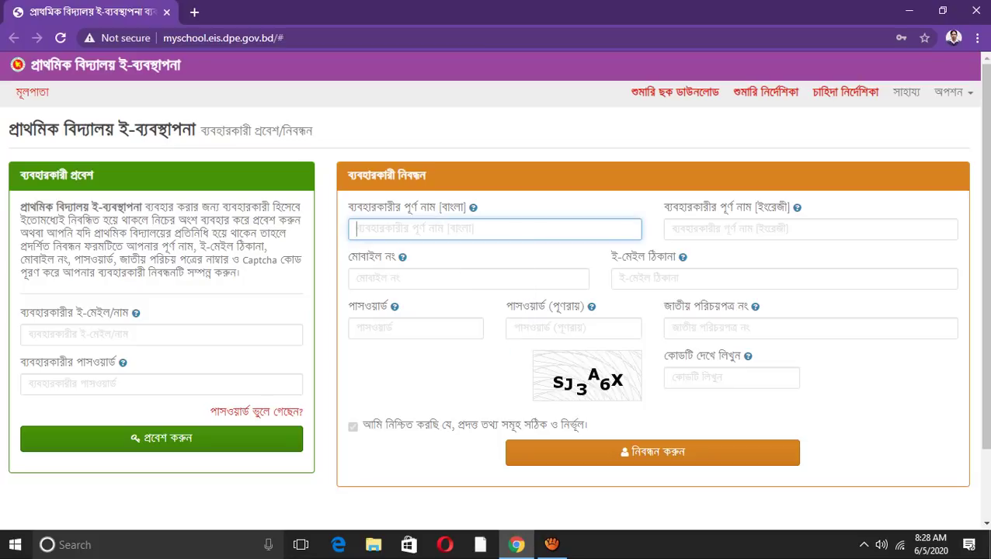
pyautogui.write('আমার')
pyautogui.press('BackSpace')
pyautogui.press('BackSpace')
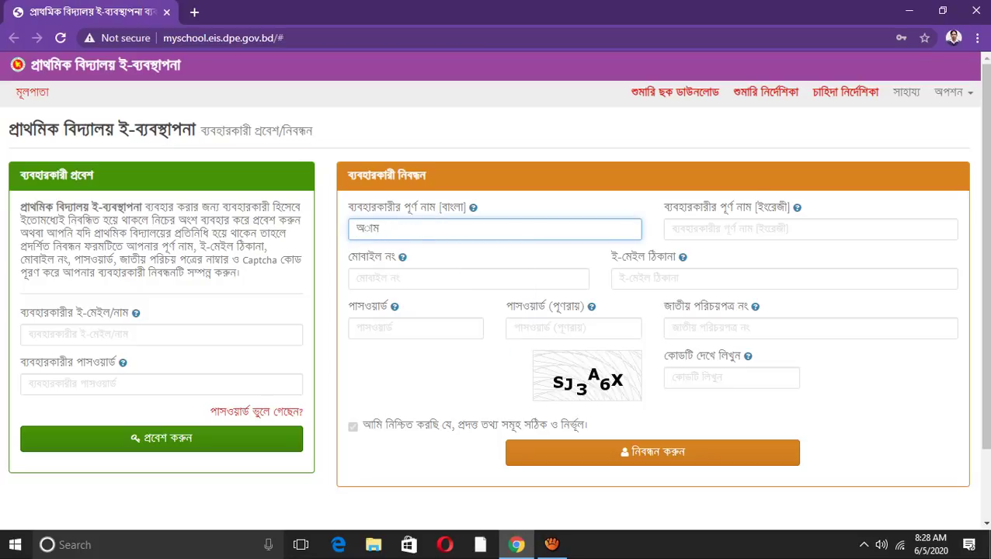
pyautogui.press('BackSpace')
pyautogui.press('BackSpace')
pyautogui.write('অাম')
pyautogui.write('ার')
pyautogui.hotkey('ctrl', 'space')
pyautogui.press('Down')
pyautogui.press('Down')
pyautogui.press('Down')
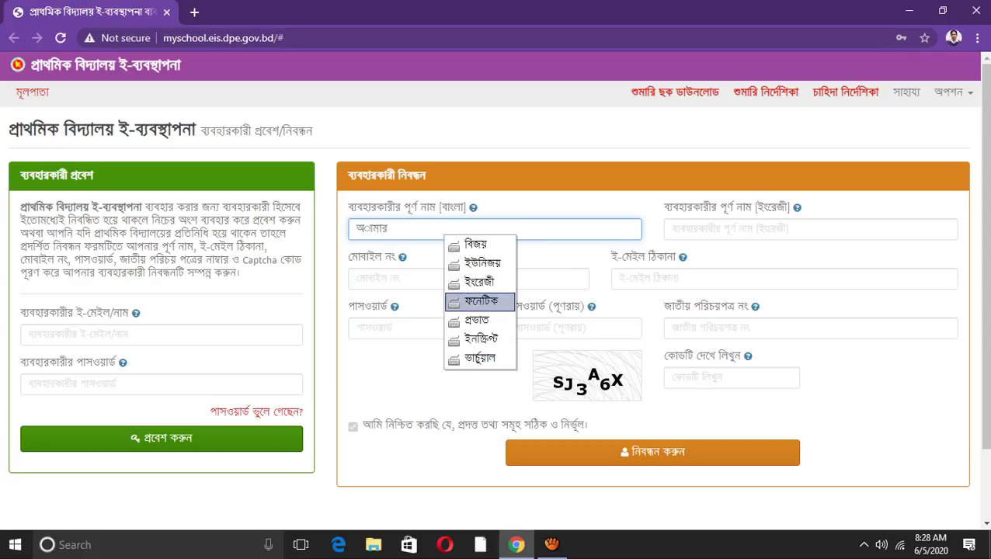
pyautogui.press('Return')
pyautogui.hotkey('ctrl', 'a')
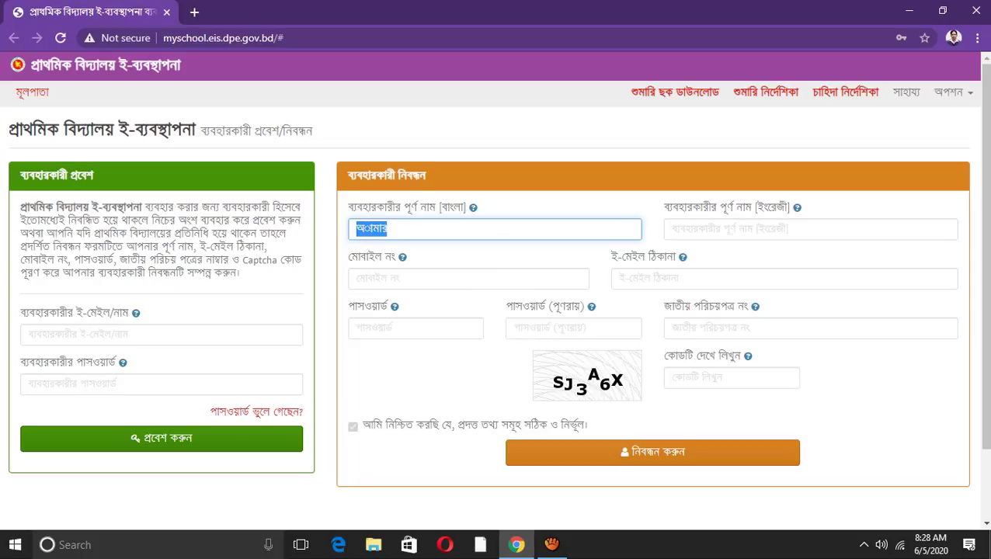
pyautogui.write('আমার')
pyautogui.press('BackSpace')
pyautogui.press('BackSpace')
pyautogui.press('BackSpace')
pyautogui.press('BackSpace')
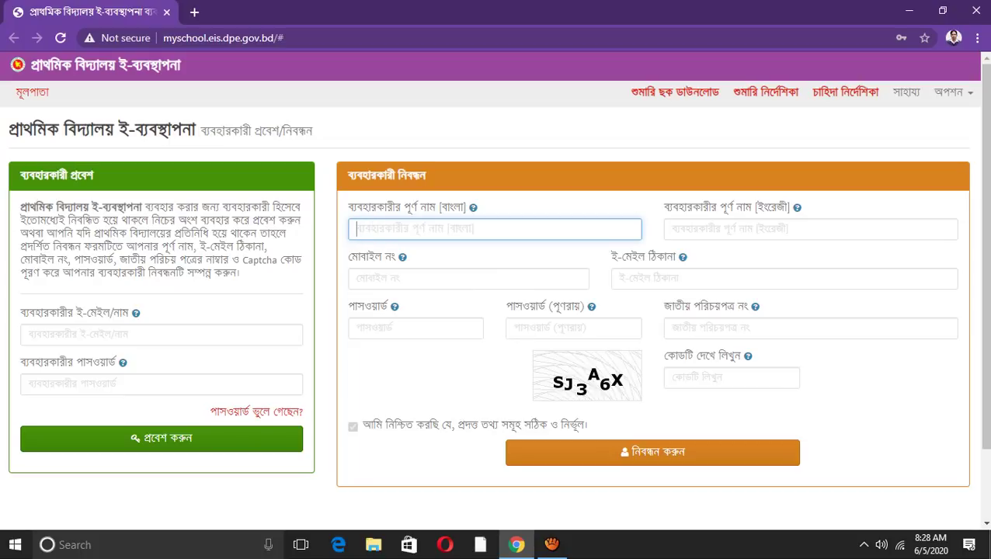
# Switch the Avro keyboard to Unicode and type the test word আমার in the Bangla name field.
pyautogui.click(864, 545)
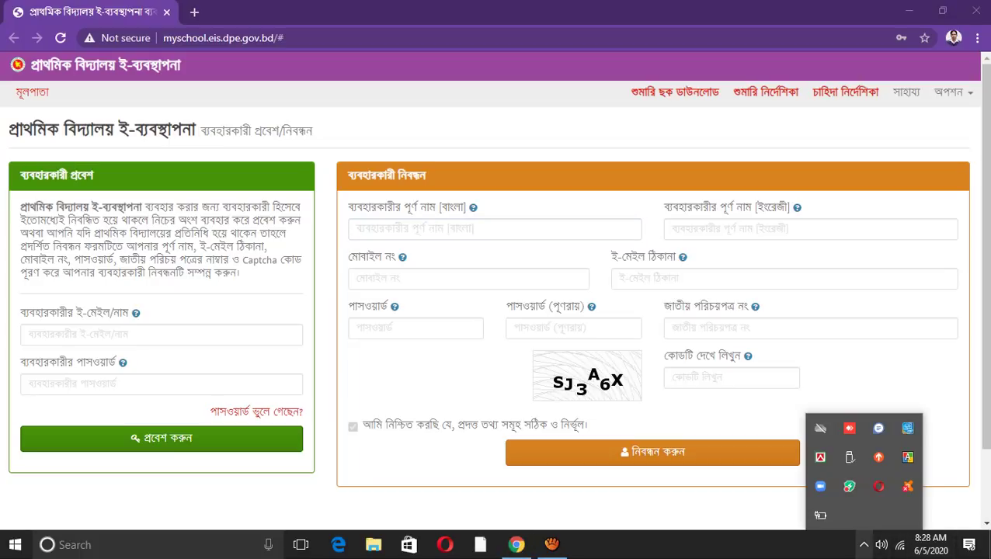
pyautogui.rightClick(821, 458)
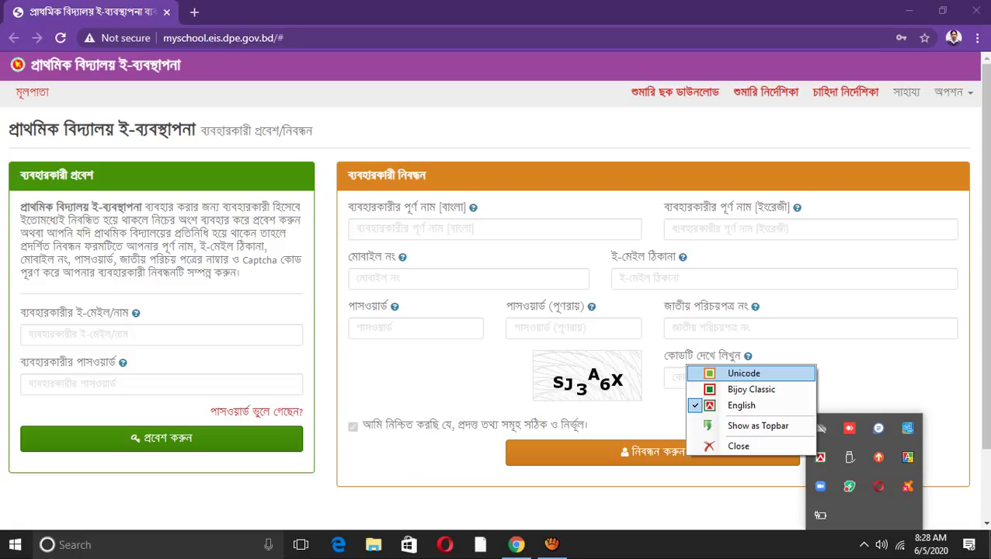
pyautogui.click(743, 374)
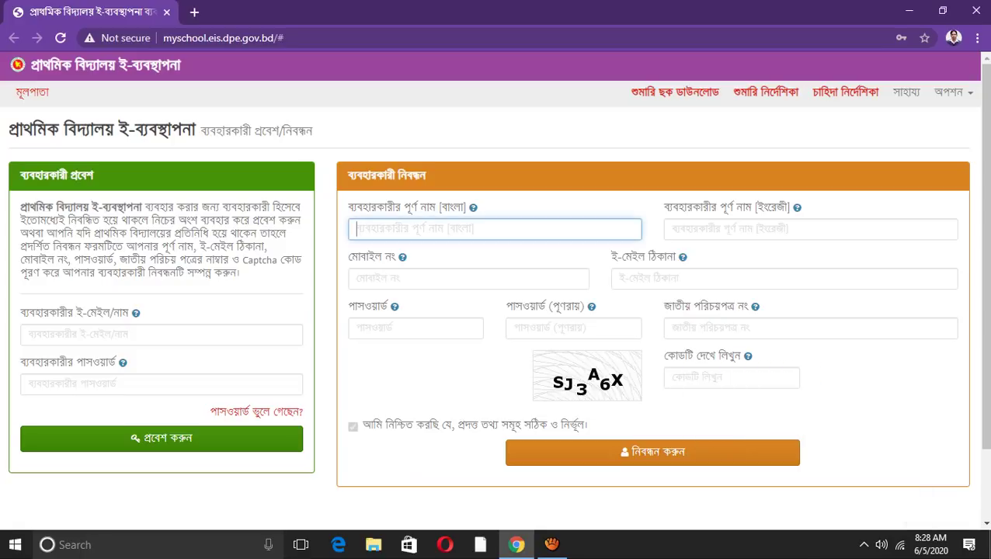
pyautogui.write('আমার')
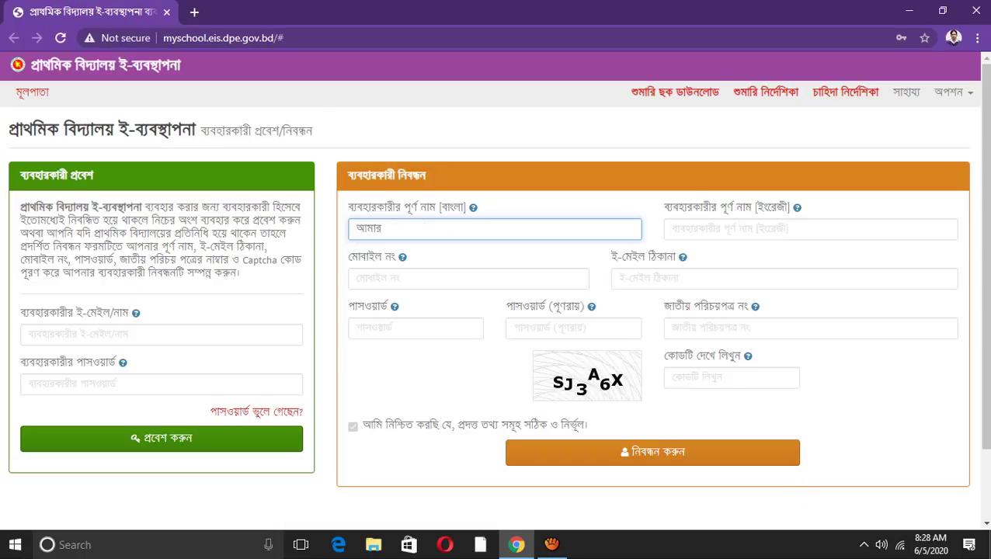
pyautogui.hotkey('shift', 'Left')
pyautogui.hotkey('shift', 'Left')
pyautogui.hotkey('shift', 'Left')
# Confirm Bangla Unicode again, then retype and erase আমার so the field is empty.
pyautogui.click(864, 545)
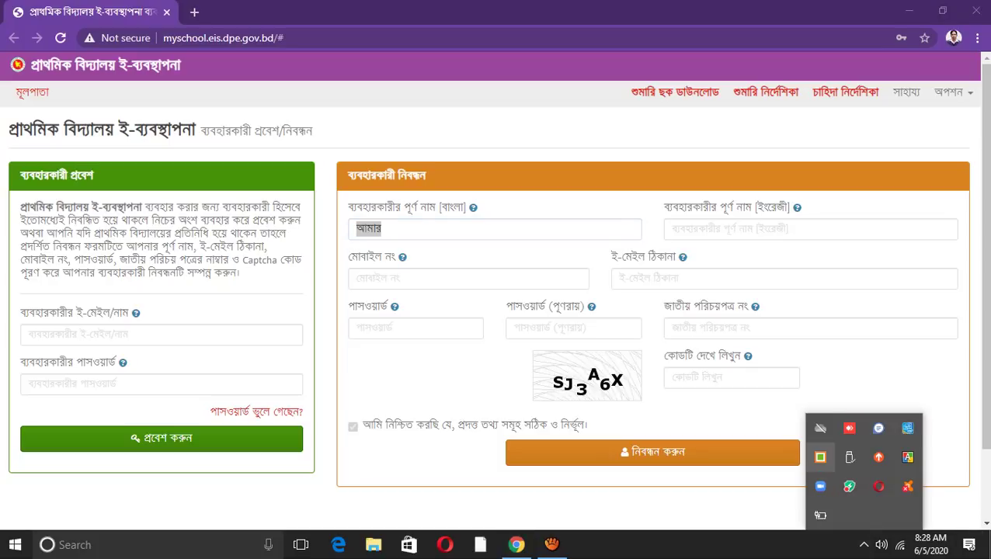
pyautogui.rightClick(821, 457)
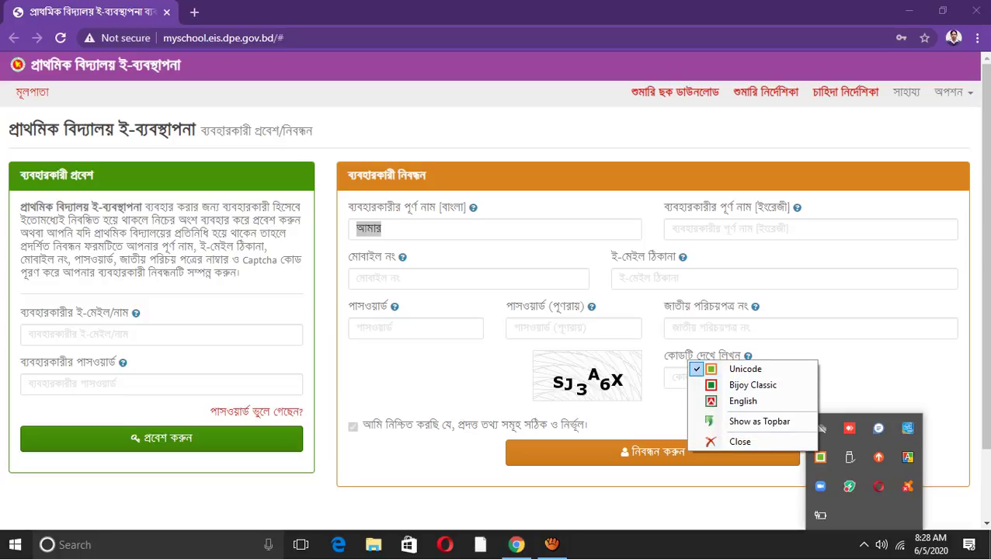
pyautogui.click(745, 369)
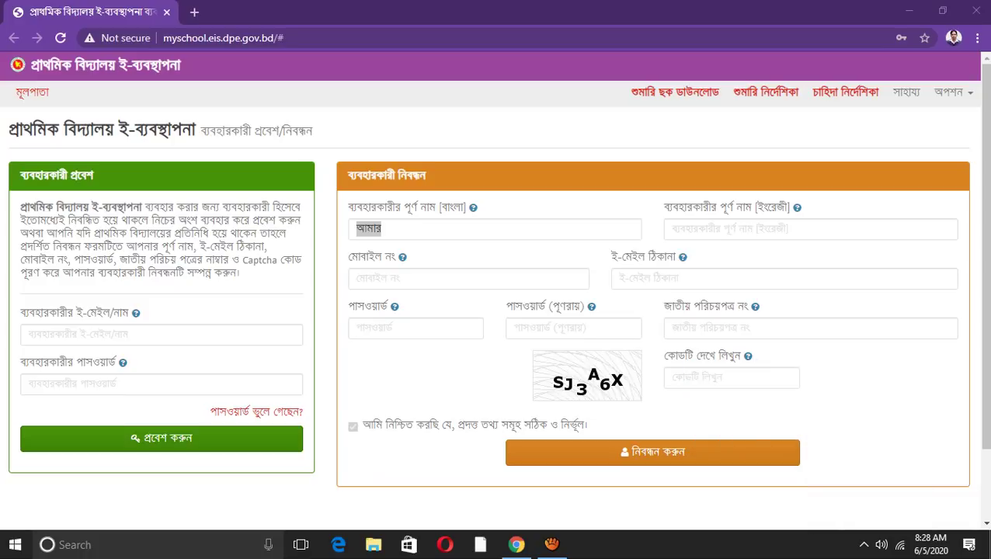
pyautogui.doubleClick(369, 228)
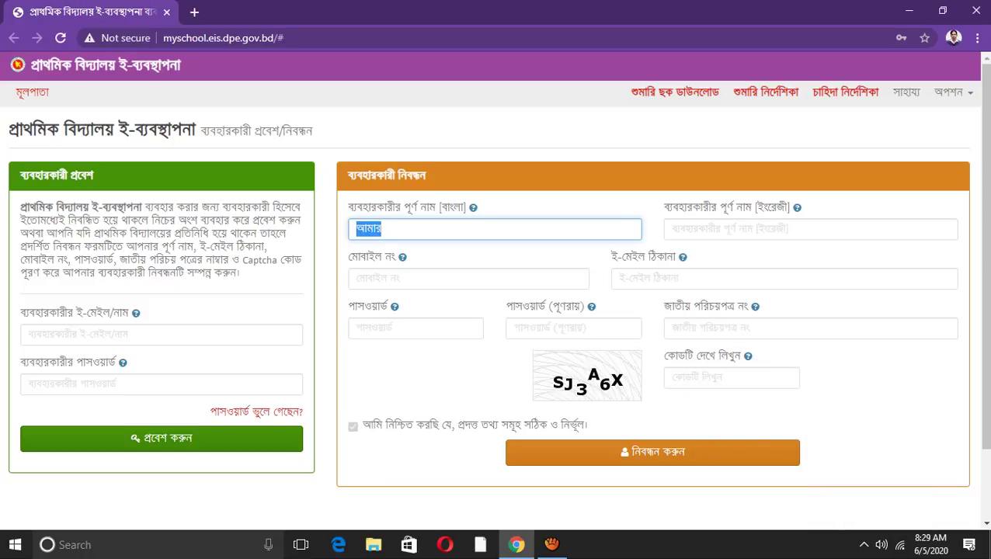
pyautogui.write('আমার')
pyautogui.press('BackSpace')
pyautogui.press('BackSpace')
pyautogui.press('BackSpace')
pyautogui.press('BackSpace')
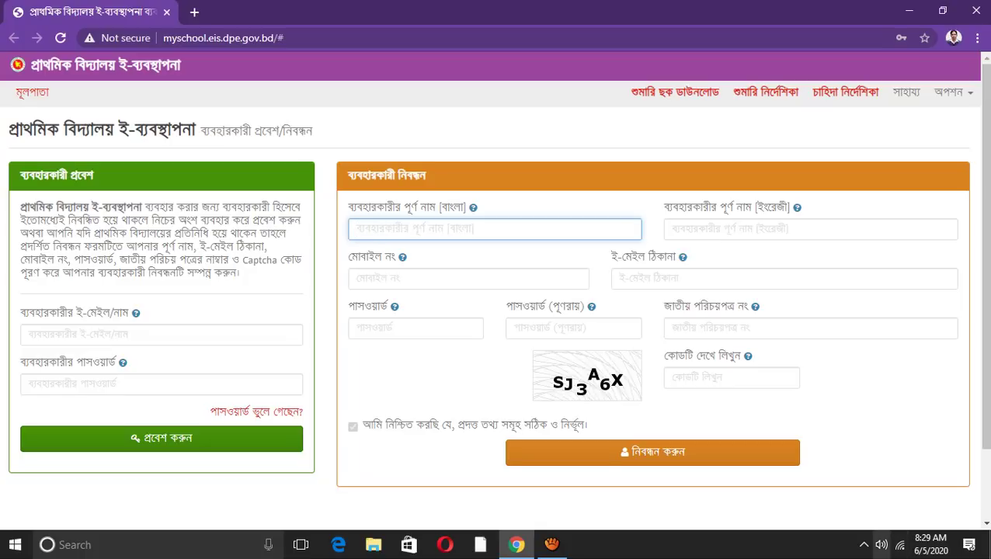
pyautogui.click(864, 544)
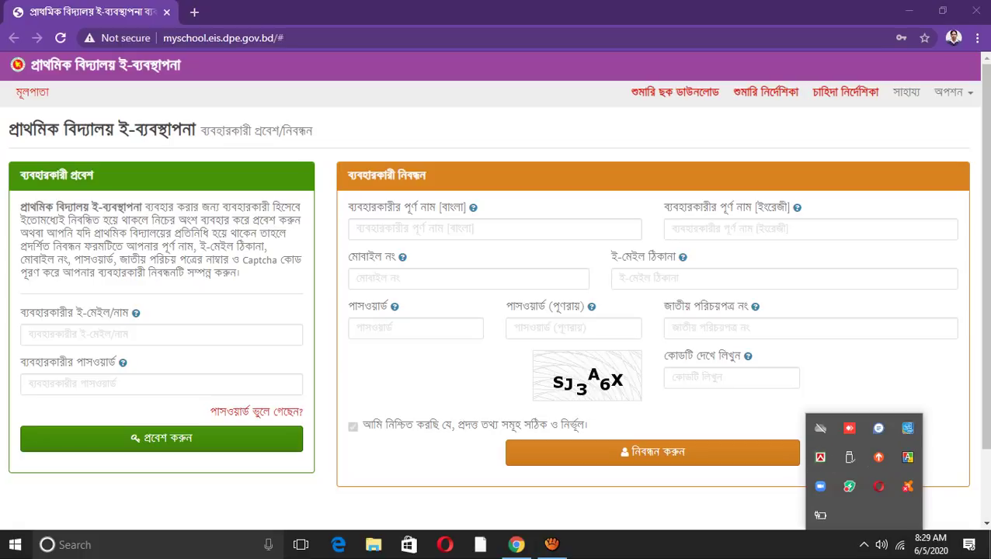
pyautogui.click(821, 457)
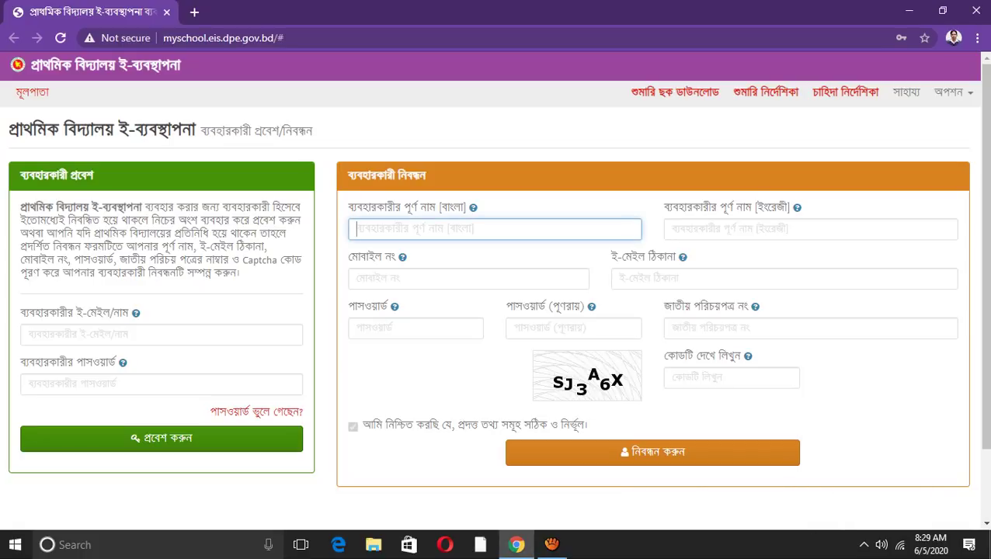
pyautogui.click(810, 228)
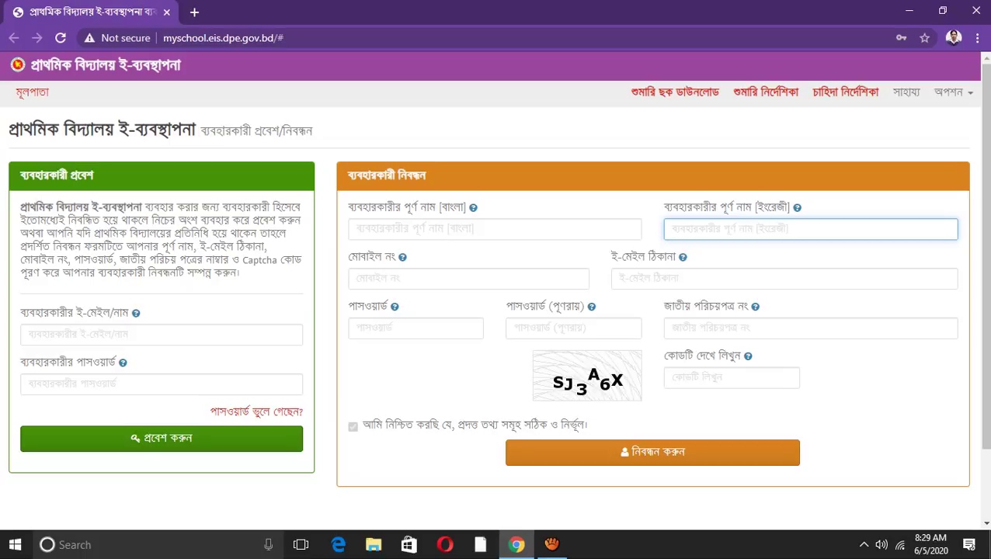
pyautogui.click(730, 378)
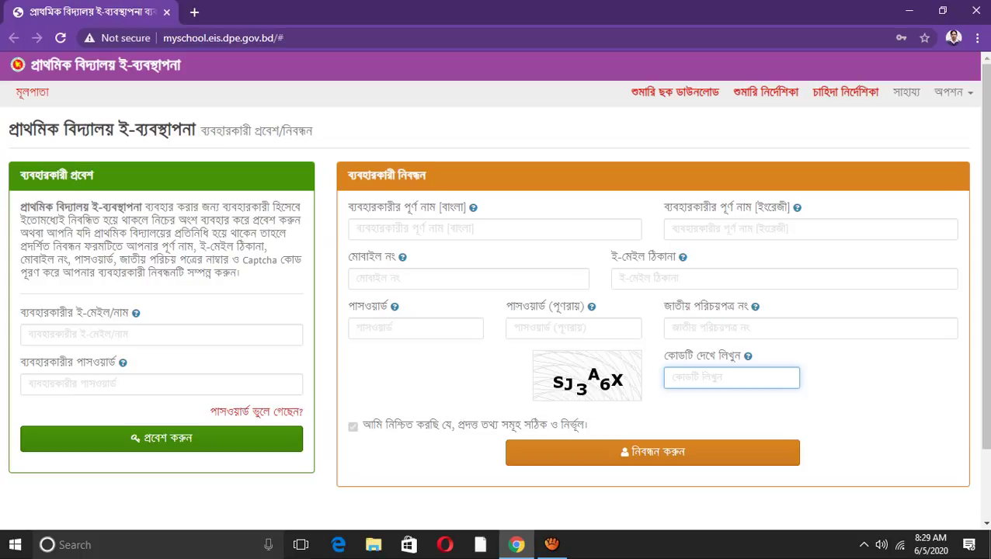
# Log in with the school account's email and password saved in Chrome.
pyautogui.click(147, 334)
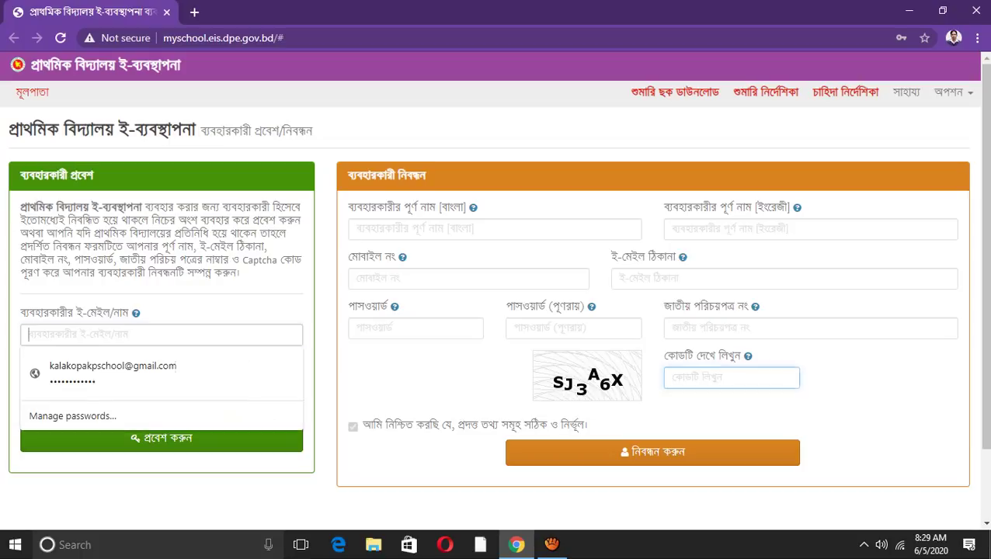
pyautogui.press('Down')
pyautogui.press('Return')
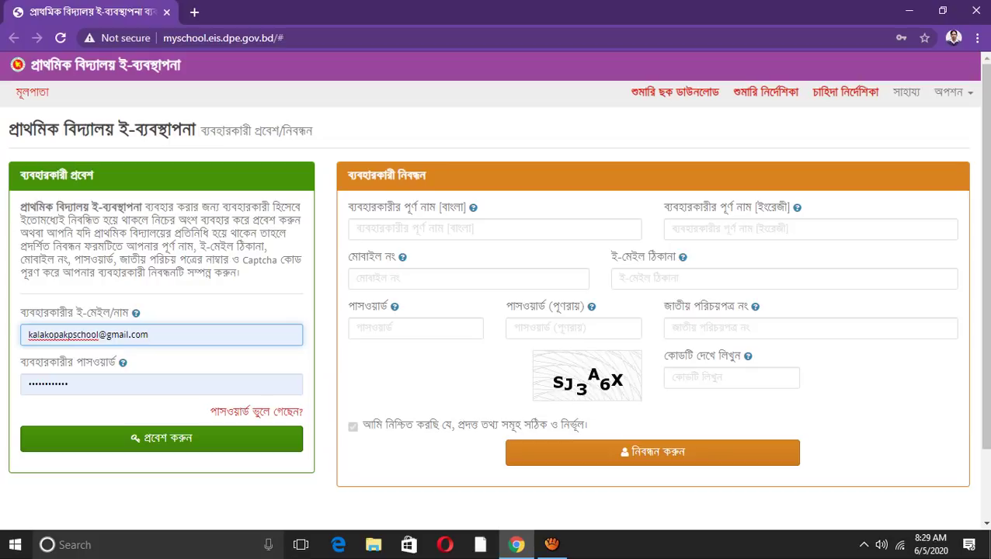
pyautogui.click(161, 438)
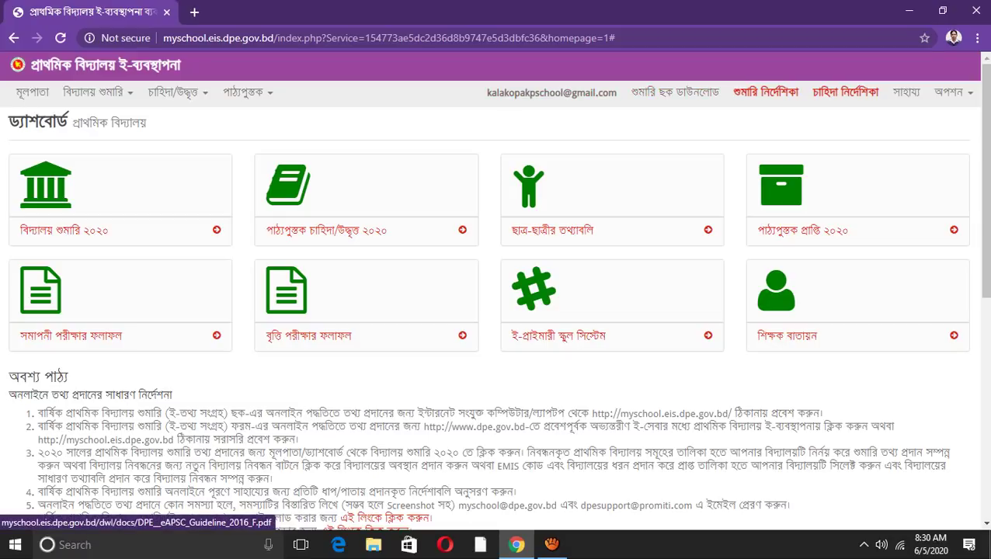
# Open the শুমারি নির্দেশিকা guideline PDF in a new tab and switch to it.
pyautogui.rightClick(760, 92)
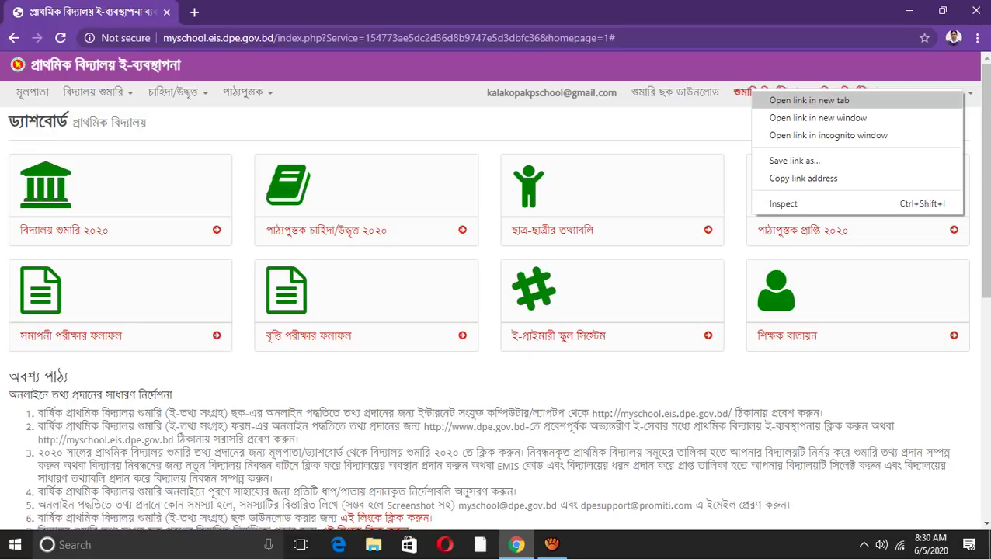
pyautogui.click(781, 100)
pyautogui.hotkey('ctrl', 'Tab')
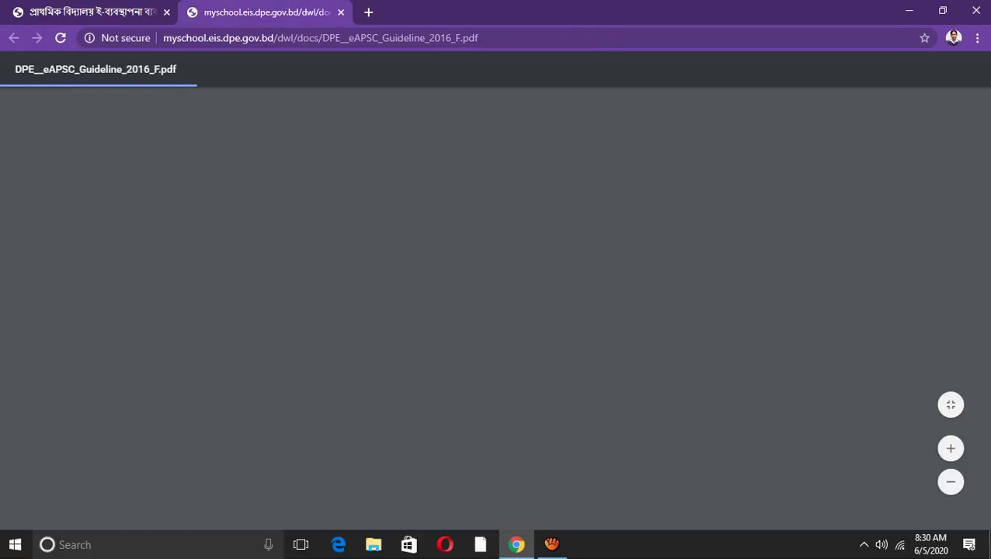
pyautogui.hotkey('ctrl', 'shift', 'Tab')
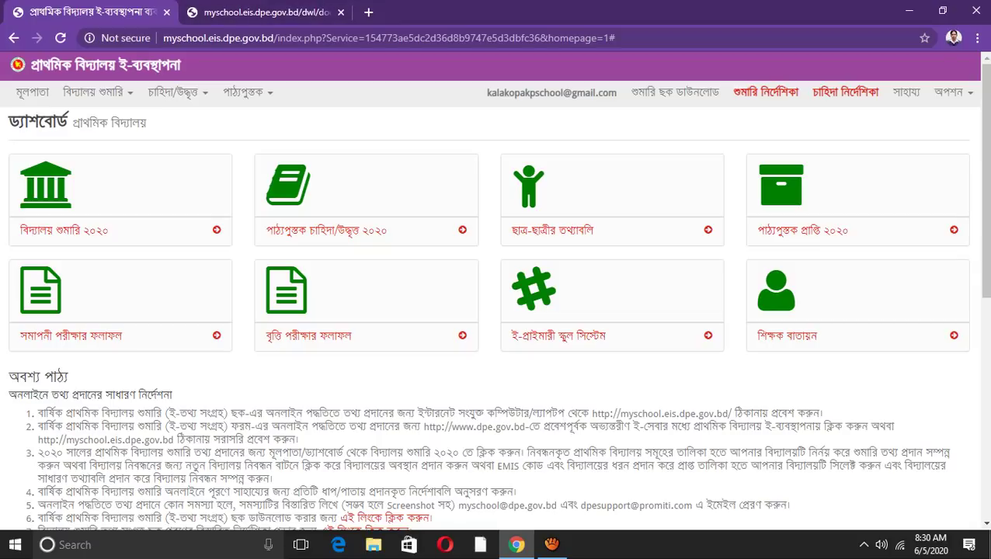
pyautogui.hotkey('ctrl', 'Tab')
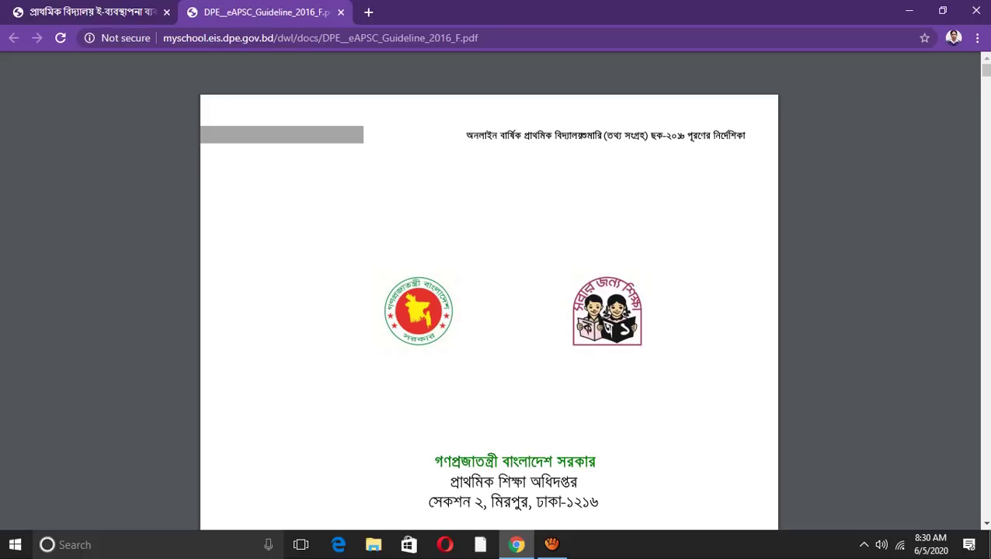
# Read the eAPSC guideline PDF from page 9 to the end of page 13.
pyautogui.scroll(-4, 489, 310)
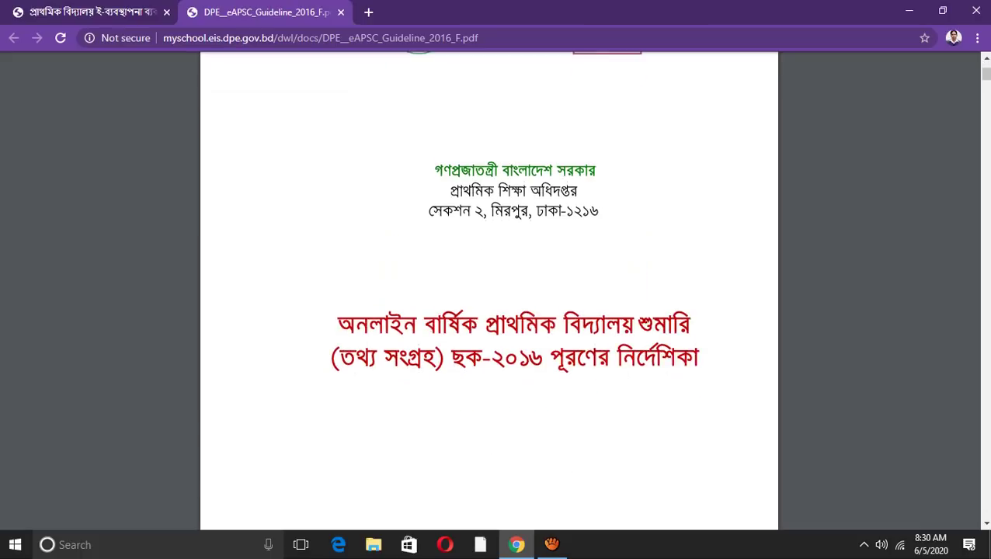
pyautogui.scroll(-4, 489, 310)
pyautogui.scroll(-4, 490, 311)
pyautogui.scroll(-4, 490, 311)
pyautogui.scroll(-5, 489, 310)
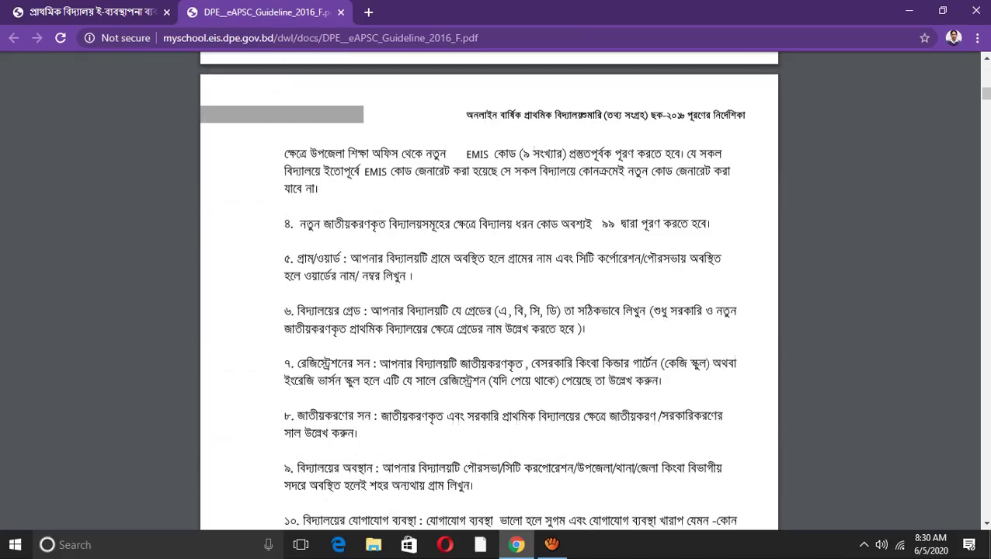
pyautogui.scroll(-3, 490, 310)
pyautogui.scroll(-4, 490, 311)
pyautogui.scroll(-4, 489, 311)
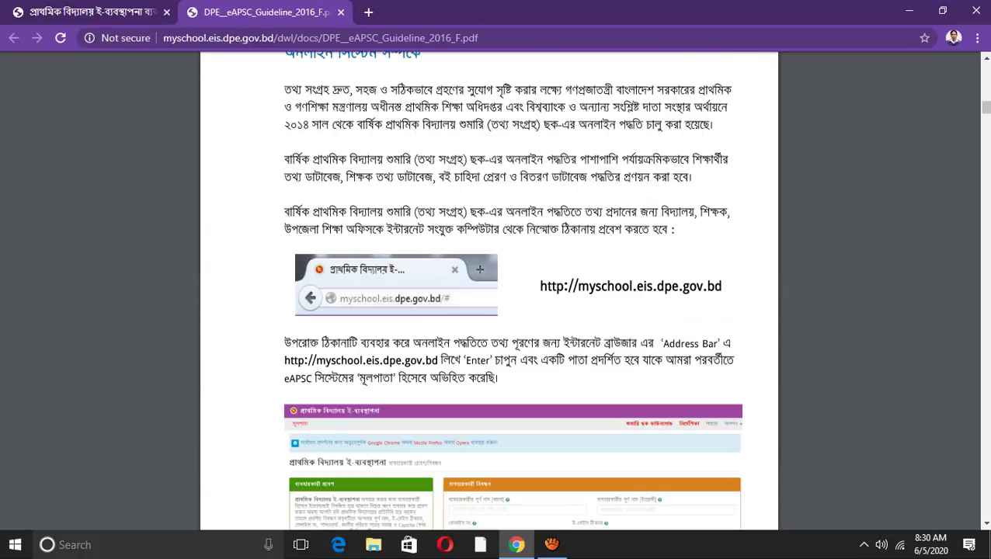
pyautogui.scroll(-4, 490, 311)
pyautogui.scroll(-2, 490, 310)
pyautogui.scroll(-4, 489, 311)
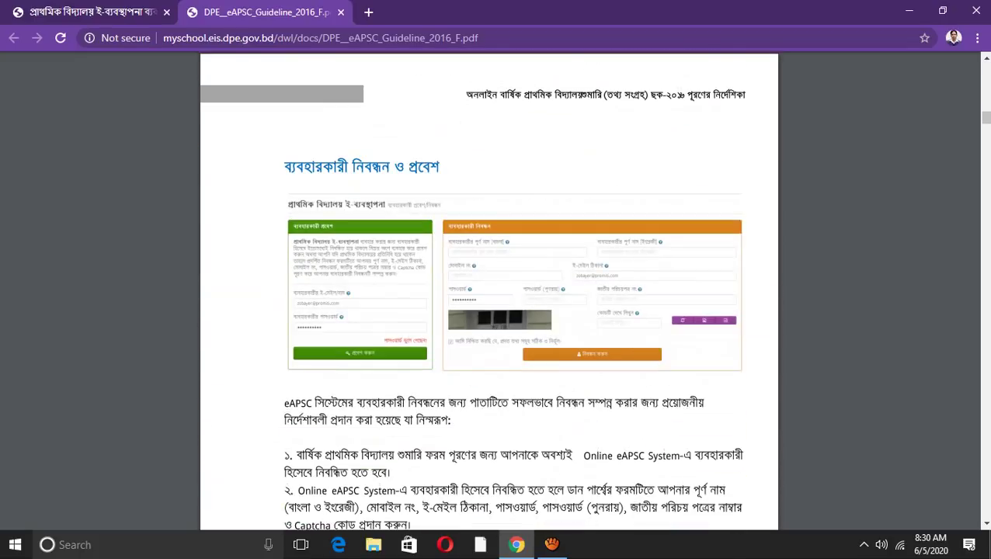
pyautogui.scroll(-3, 489, 311)
pyautogui.scroll(-4, 489, 311)
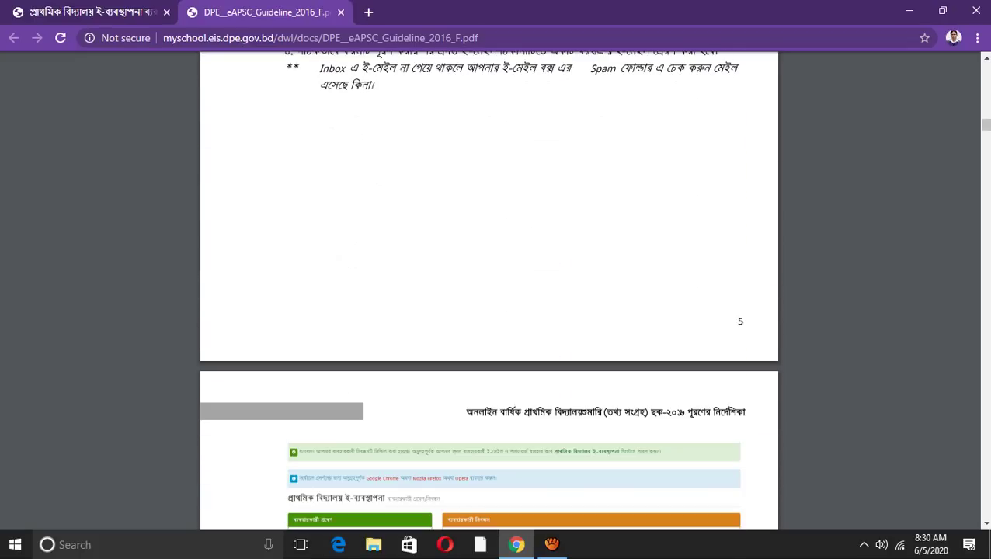
pyautogui.scroll(-2, 739, 203)
pyautogui.scroll(-3, 739, 203)
pyautogui.scroll(-4, 739, 204)
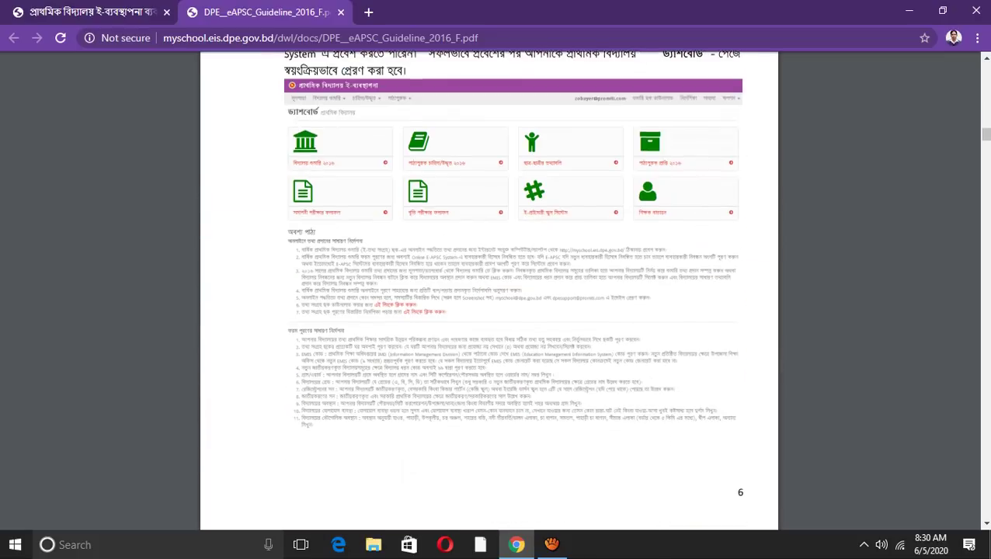
pyautogui.scroll(-5, 490, 311)
pyautogui.scroll(-4, 490, 311)
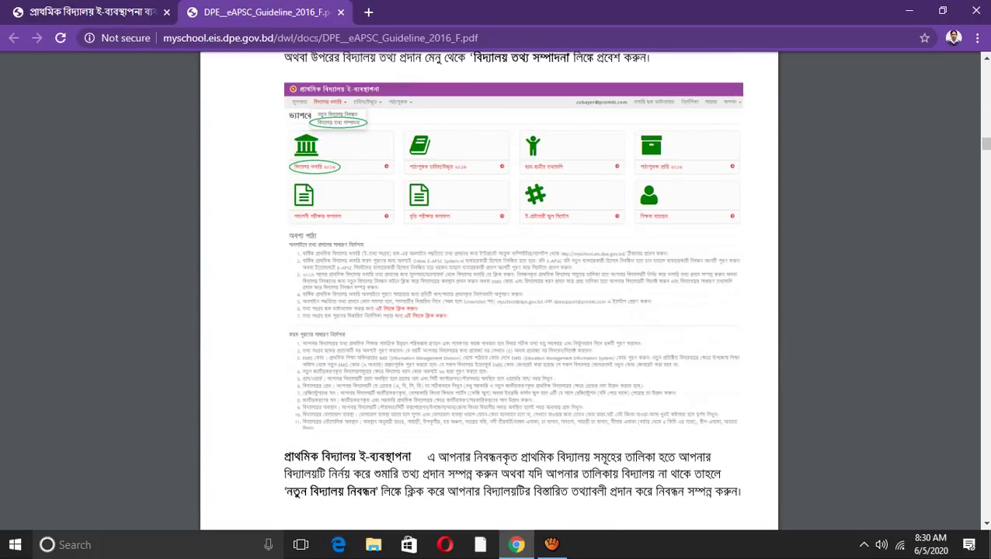
pyautogui.scroll(-2, 490, 310)
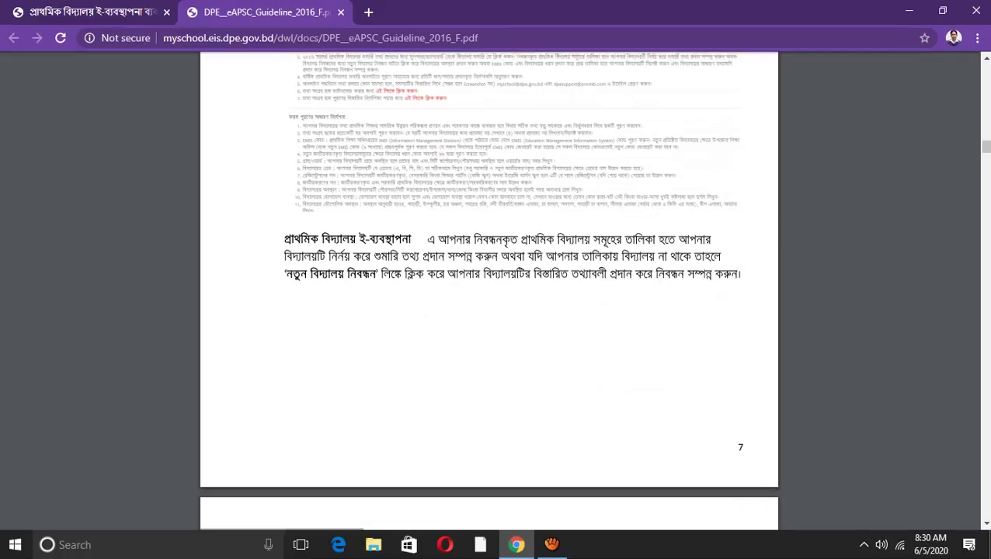
pyautogui.scroll(-5, 490, 310)
pyautogui.scroll(-5, 489, 310)
pyautogui.scroll(-5, 489, 311)
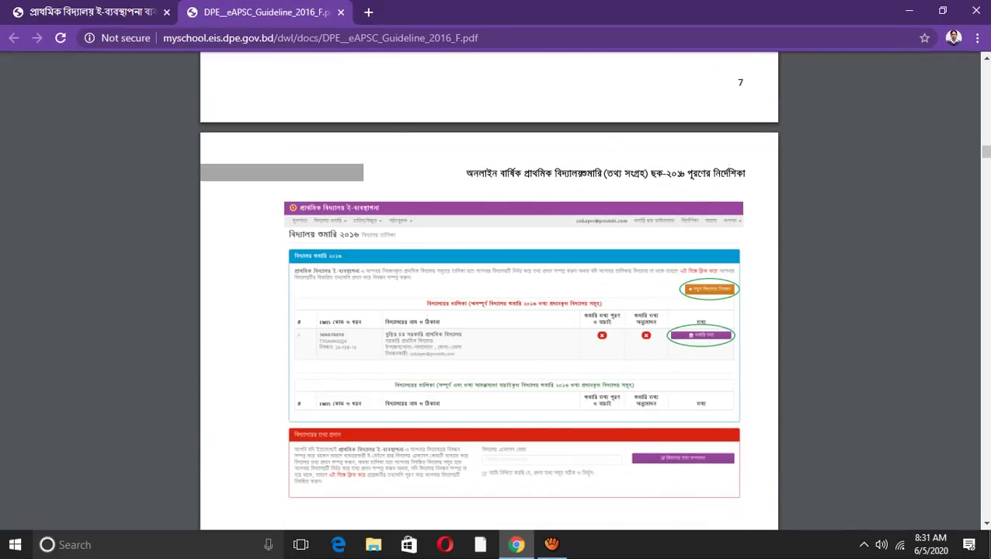
pyautogui.scroll(-2, 489, 311)
pyautogui.scroll(-5, 489, 311)
pyautogui.scroll(-5, 489, 311)
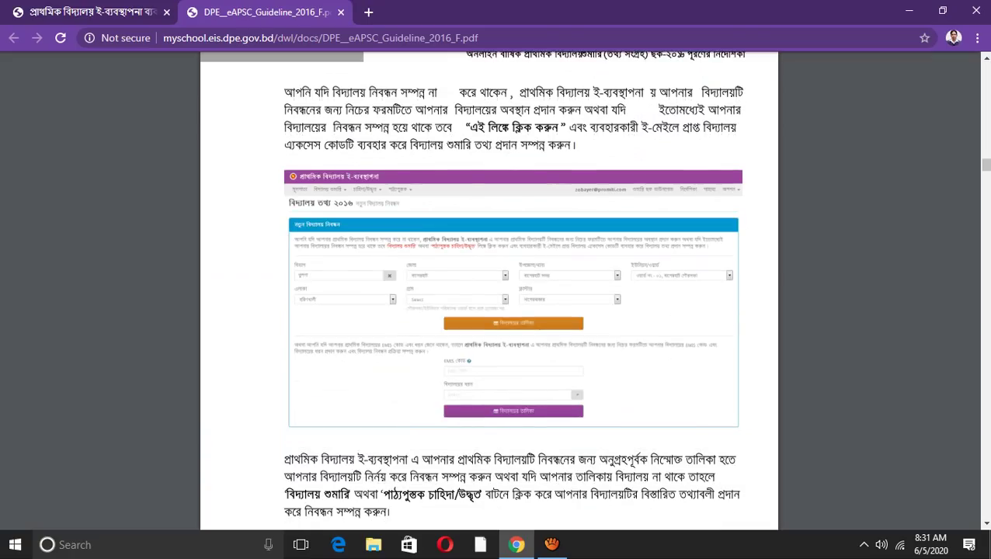
pyautogui.scroll(-4, 489, 310)
pyautogui.scroll(-4, 490, 311)
pyautogui.scroll(-5, 489, 311)
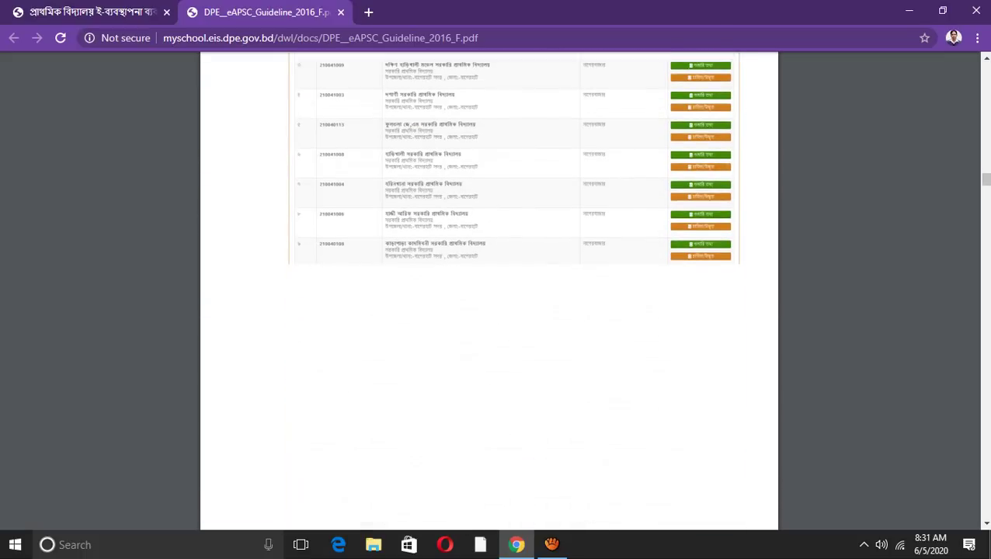
pyautogui.scroll(-1, 489, 311)
pyautogui.scroll(-5, 489, 311)
pyautogui.scroll(-3, 489, 311)
pyautogui.scroll(-5, 490, 311)
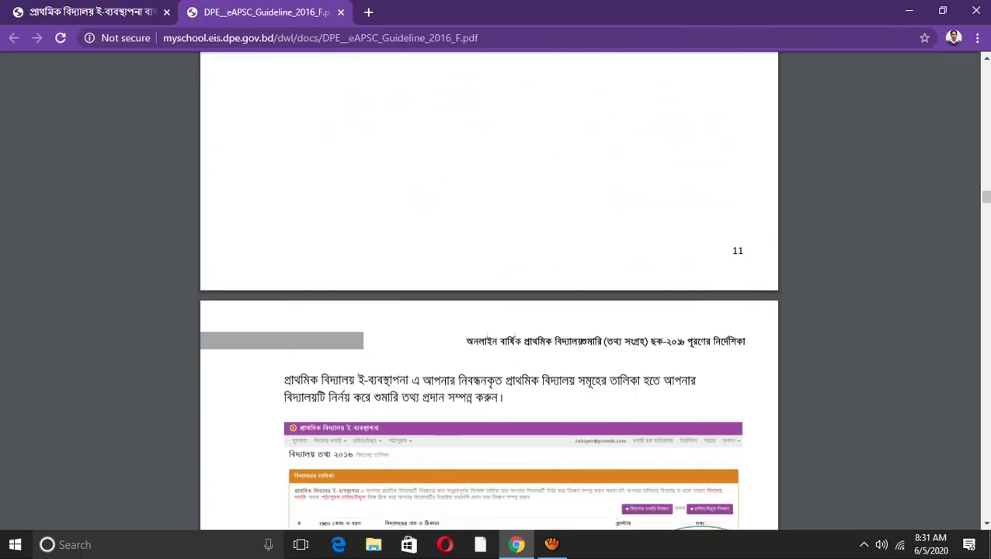
pyautogui.scroll(-5, 489, 311)
pyautogui.scroll(-3, 490, 311)
pyautogui.scroll(-5, 490, 311)
pyautogui.scroll(-5, 490, 311)
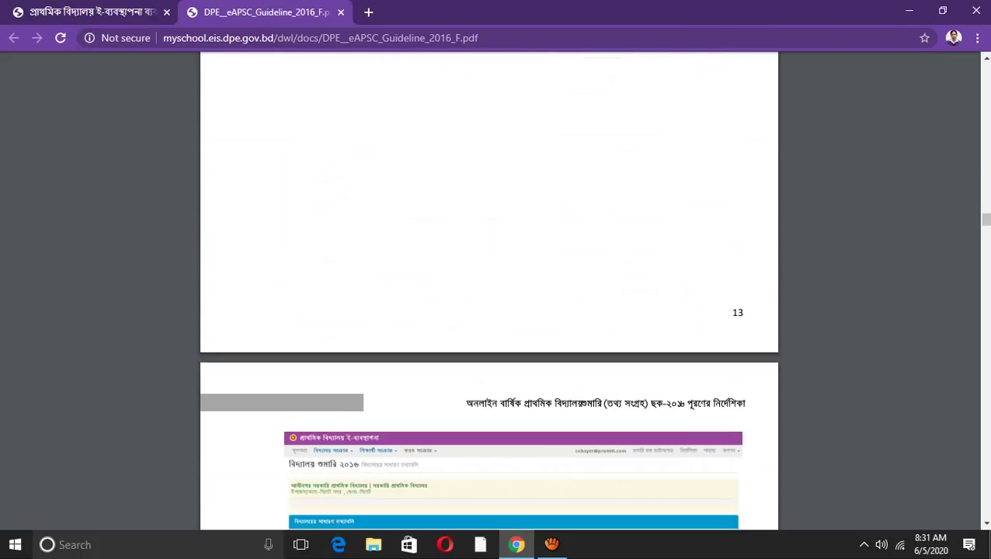
# Back on the school site, open বিদ্যালয় শুমারি ২০২০ and copy the school's EMIS code.
pyautogui.click(91, 12)
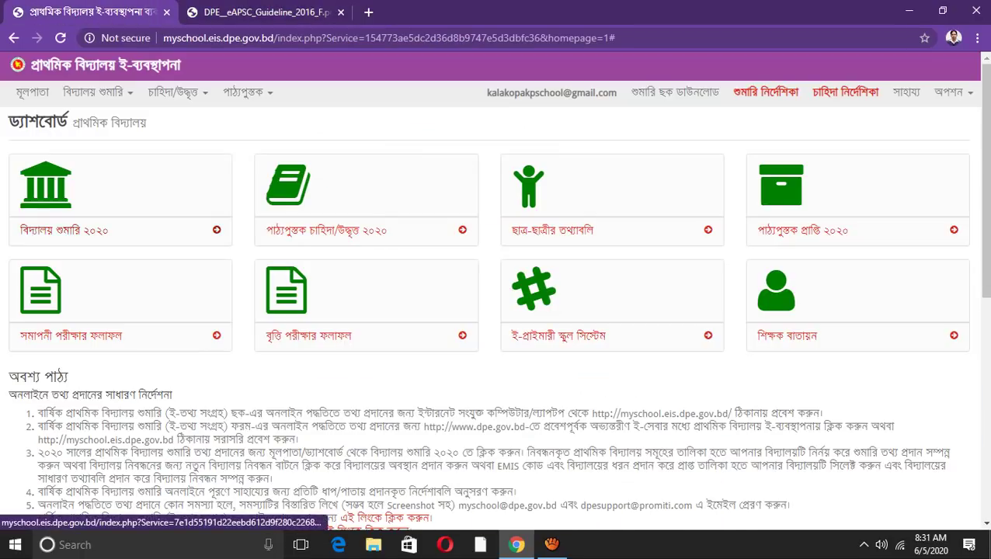
pyautogui.click(116, 230)
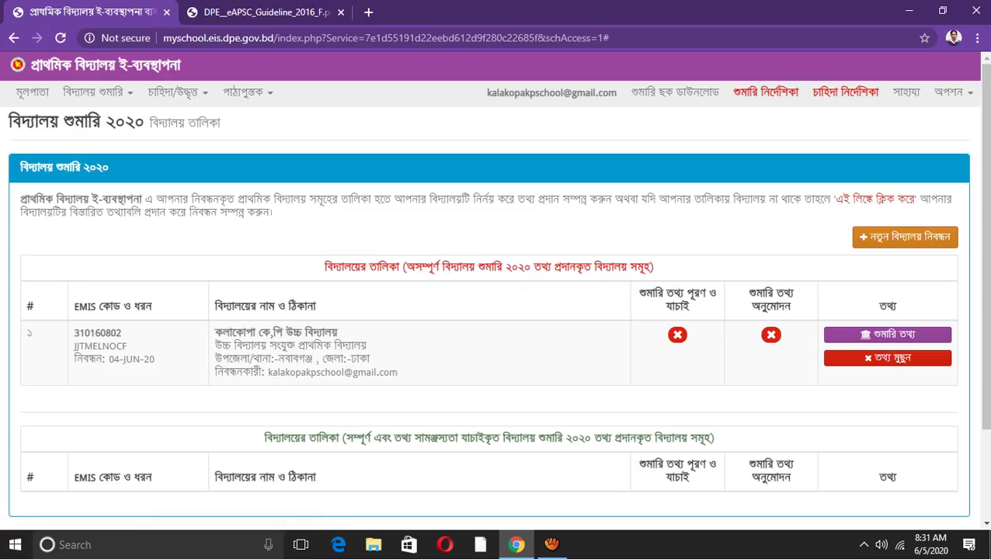
pyautogui.doubleClick(97, 332)
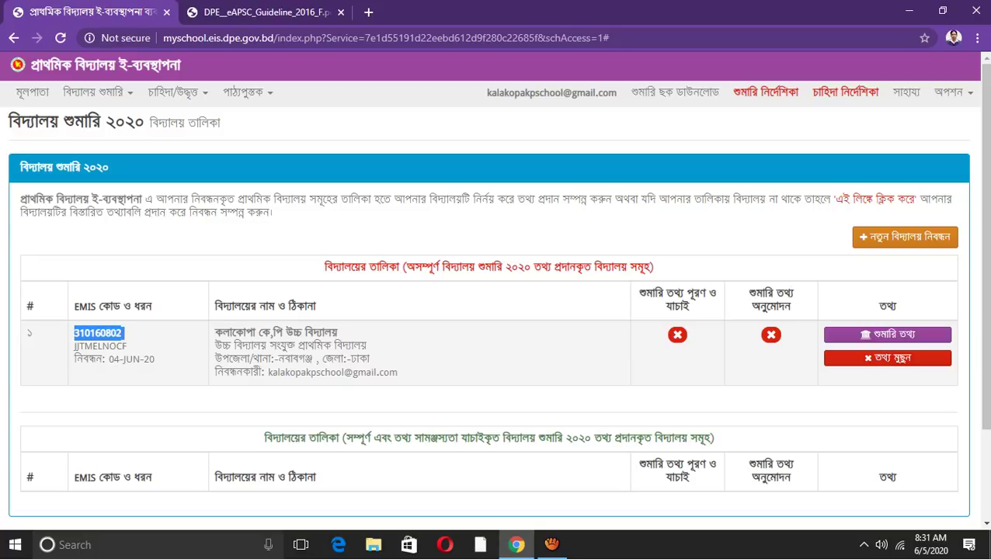
pyautogui.rightClick(91, 330)
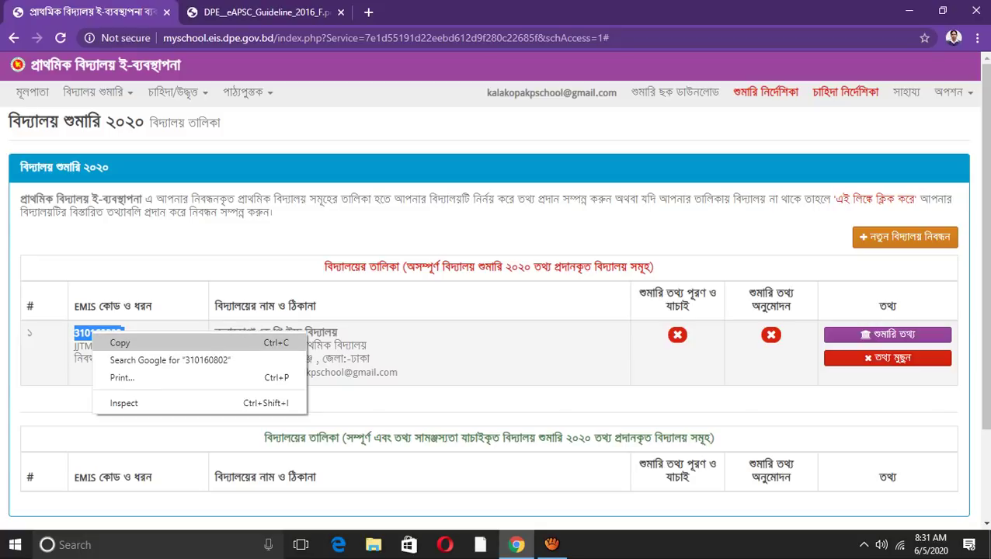
pyautogui.click(120, 343)
# Re-copy the EMIS code and open the নতুন বিদ্যালয় নিবন্ধন registration form.
pyautogui.rightClick(87, 334)
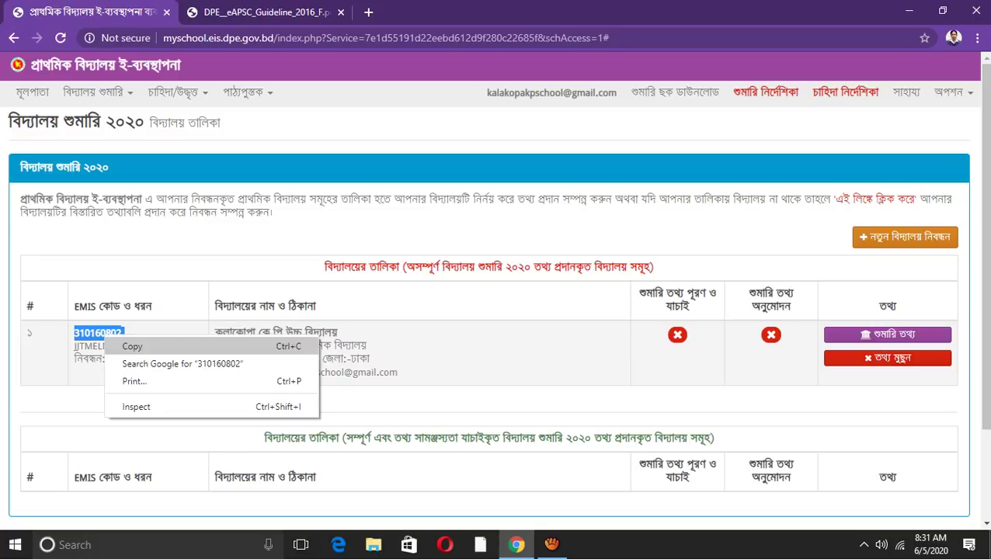
pyautogui.click(116, 342)
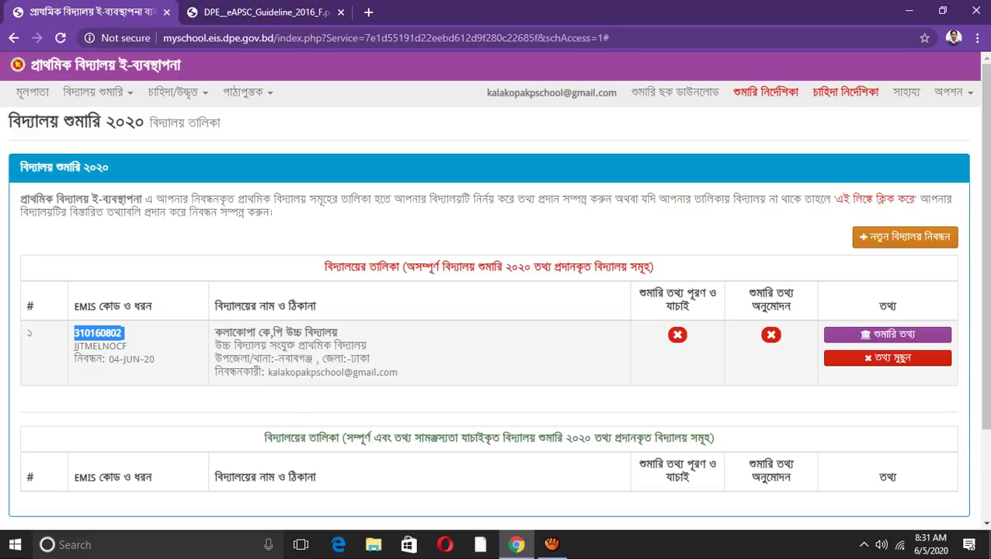
pyautogui.rightClick(85, 333)
pyautogui.click(116, 342)
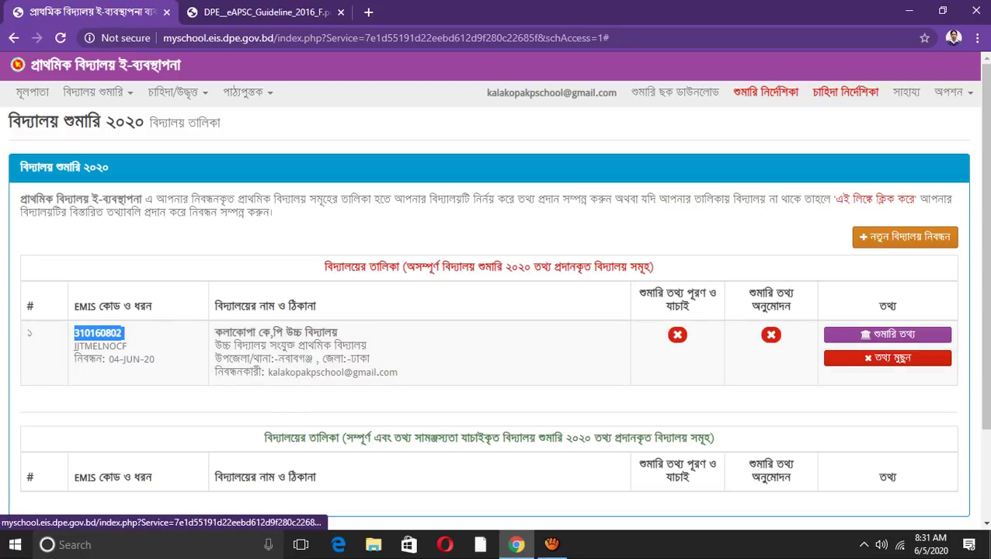
pyautogui.click(905, 237)
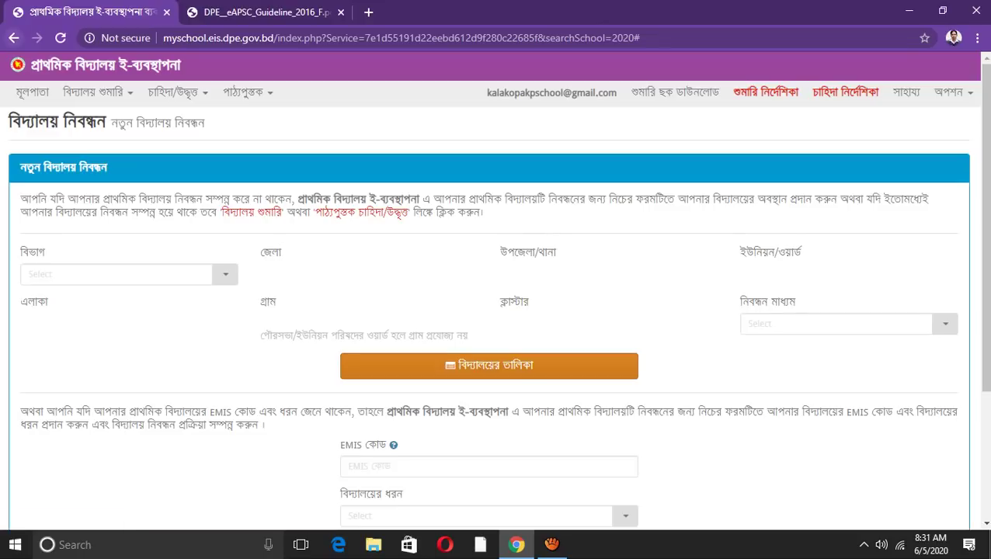
# Return to the census list, select the school's EMIS details, and reopen the registration form.
pyautogui.click(14, 37)
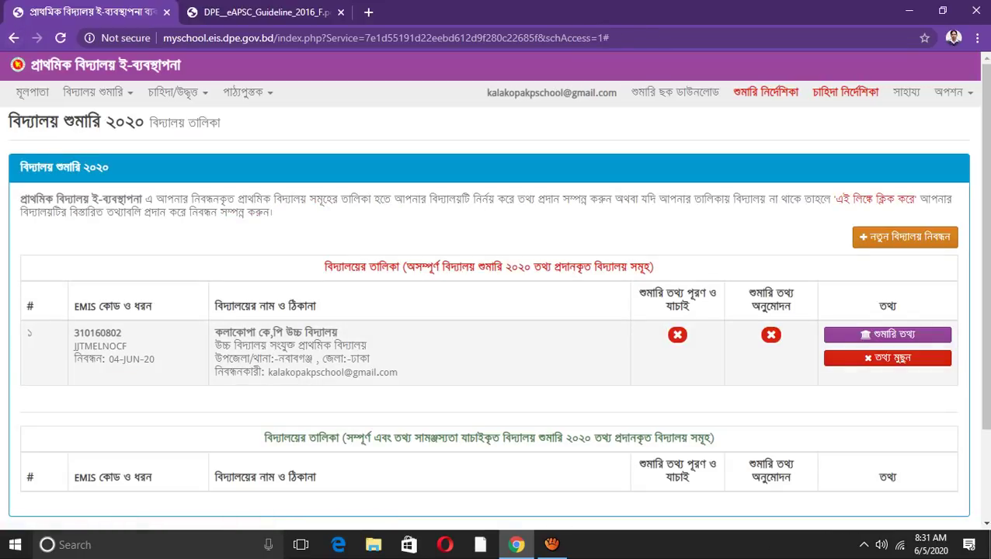
pyautogui.moveTo(154, 363); pyautogui.dragTo(74, 329)
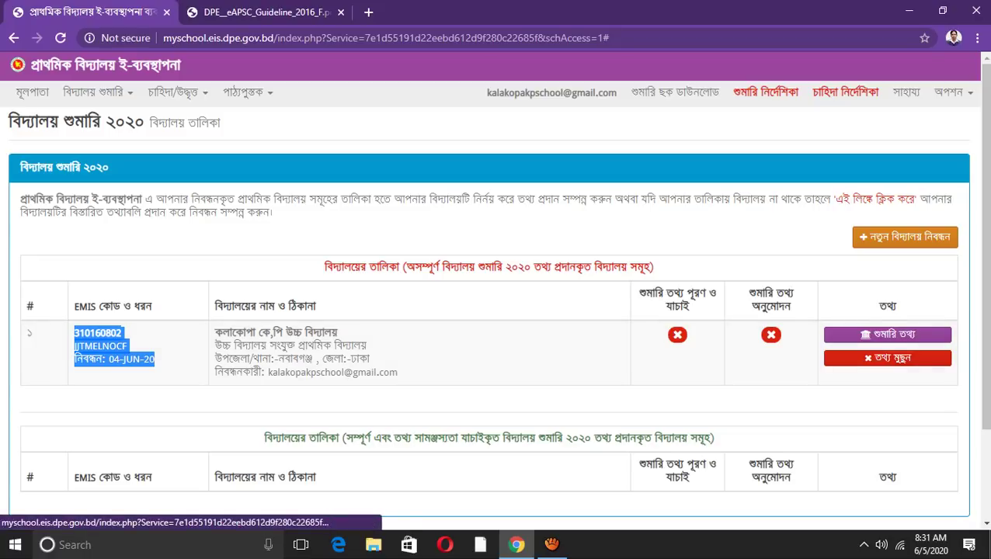
pyautogui.click(888, 334)
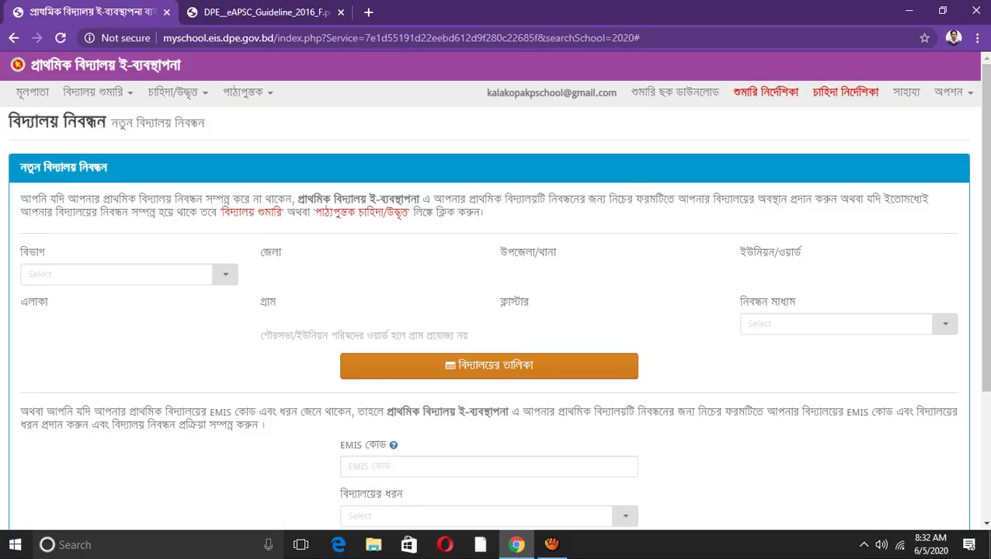
# Set the division to ঢাকা and the district to ঢাকা.
pyautogui.press('Down')
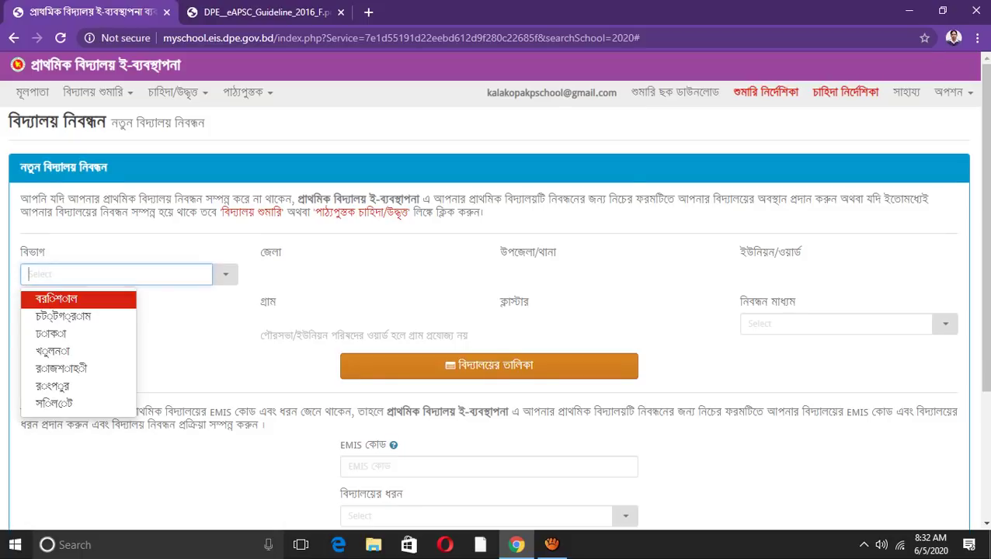
pyautogui.press('Down')
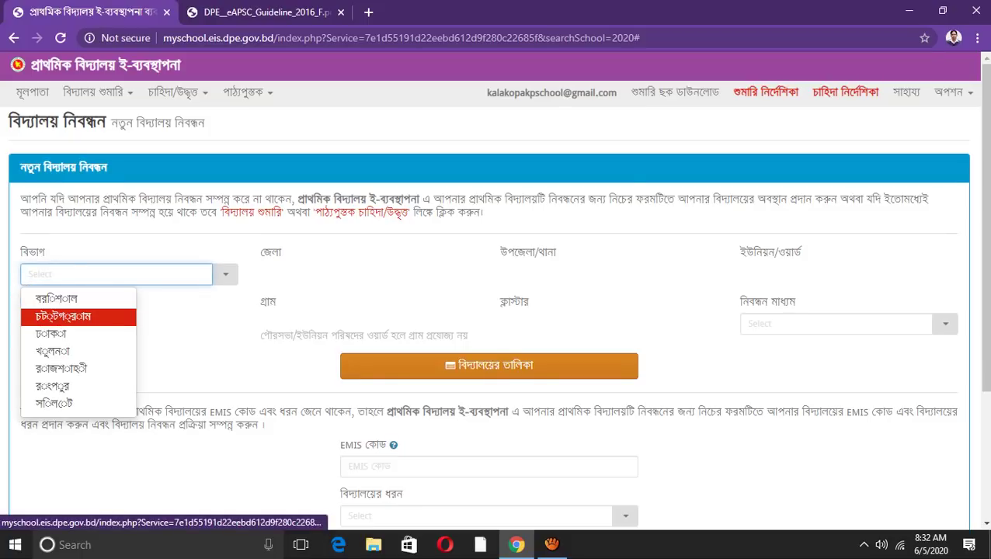
pyautogui.press('Down')
pyautogui.press('Down')
pyautogui.press('Down')
pyautogui.press('Up')
pyautogui.press('Up')
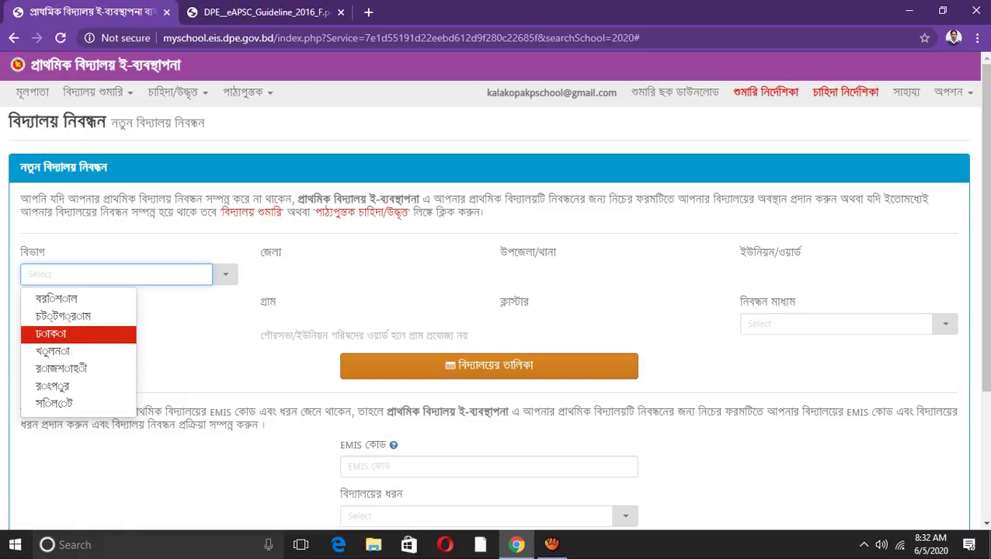
pyautogui.press('Up')
pyautogui.press('Down')
pyautogui.press('Down')
pyautogui.press('Up')
pyautogui.press('Return')
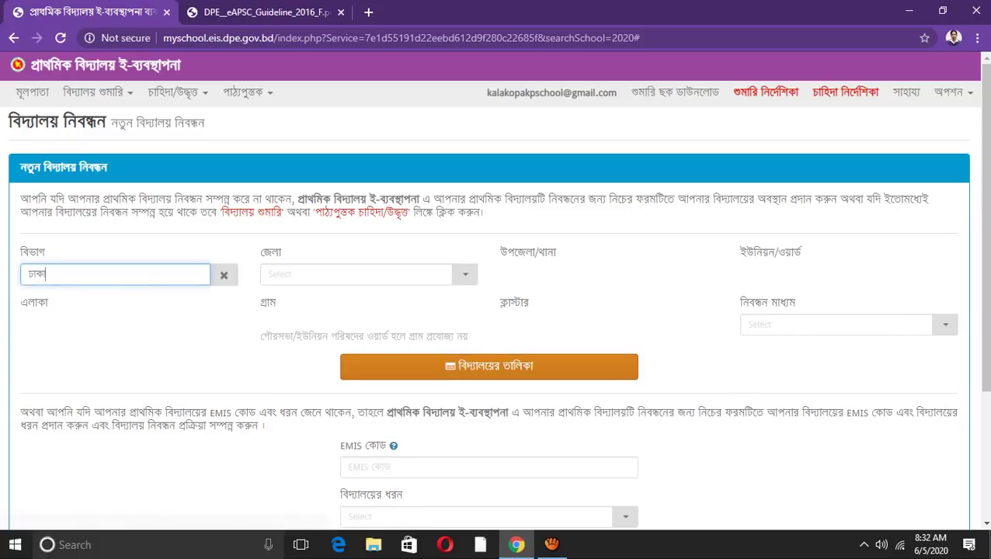
pyautogui.press('Down')
pyautogui.press('Down')
pyautogui.press('Down')
pyautogui.press('Up')
pyautogui.press('Up')
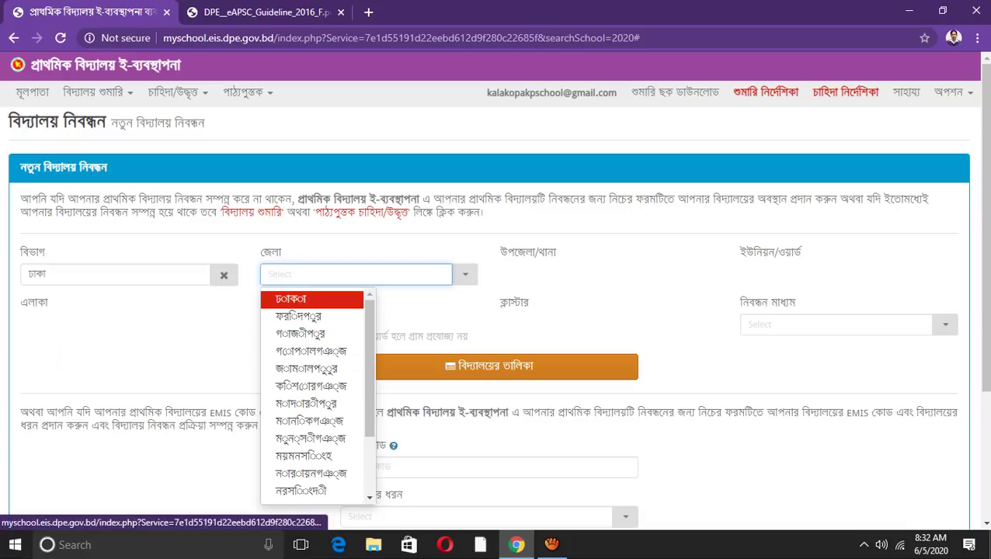
pyautogui.press('Return')
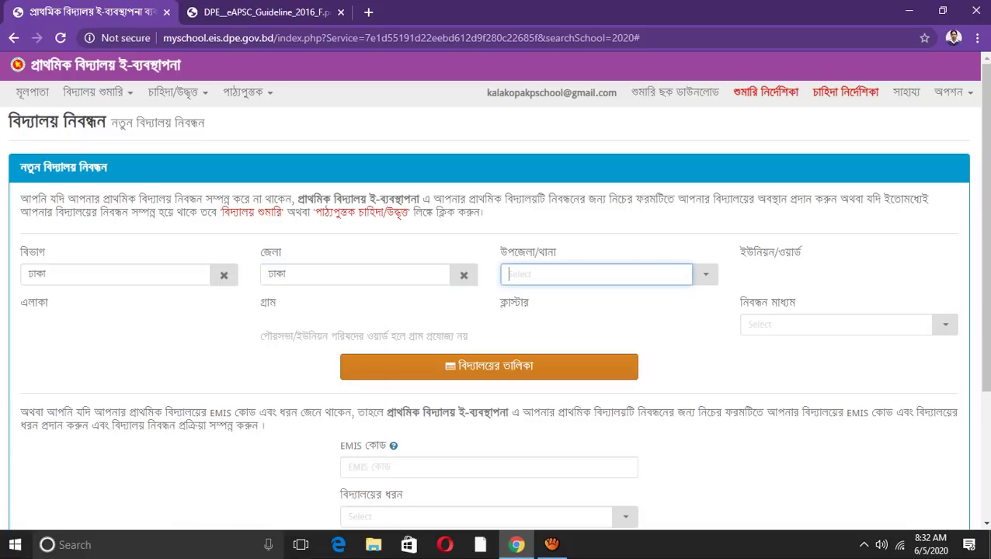
# Set the upazila to নবাবগঞ্জ and the union to কলাকোপা.
pyautogui.press('Down')
pyautogui.press('Down')
pyautogui.press('Down')
pyautogui.press('Down')
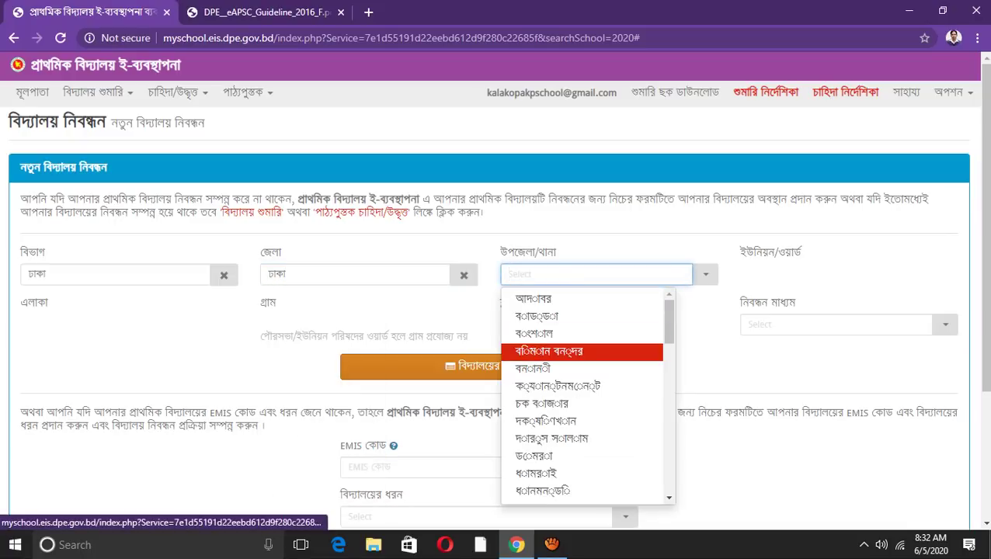
pyautogui.press('Down')
pyautogui.press('Down')
pyautogui.scroll(-2, 525, 412)
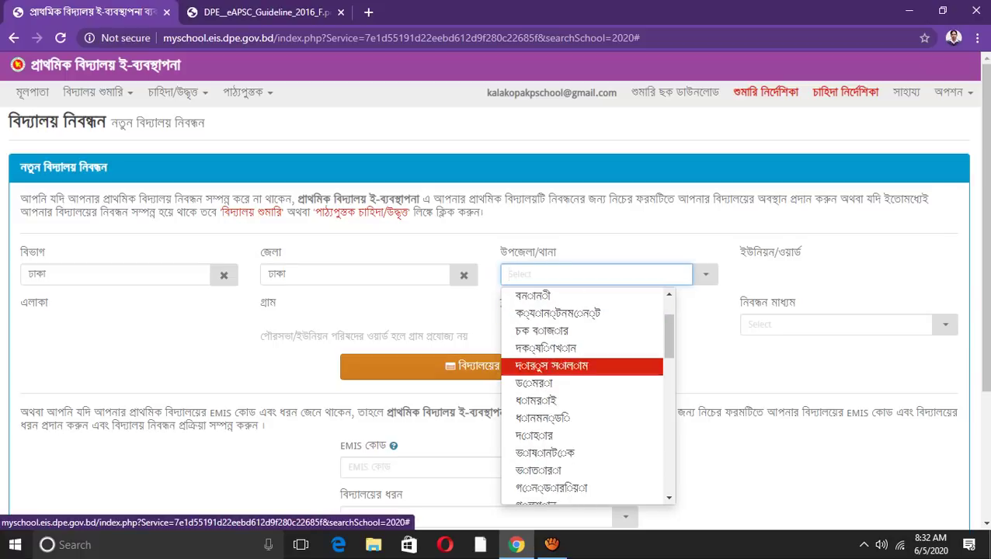
pyautogui.scroll(-3, 525, 412)
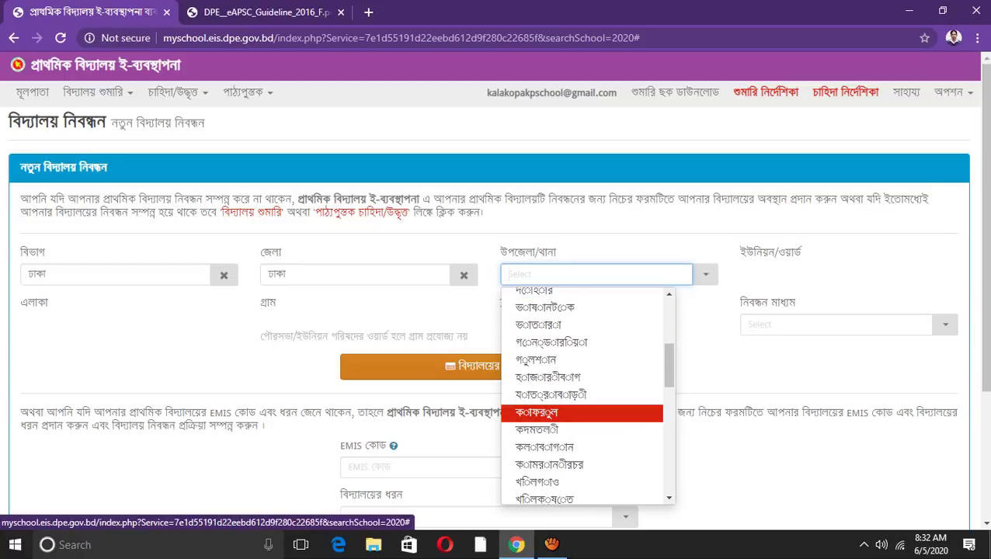
pyautogui.scroll(-3, 536, 412)
pyautogui.scroll(-3, 536, 412)
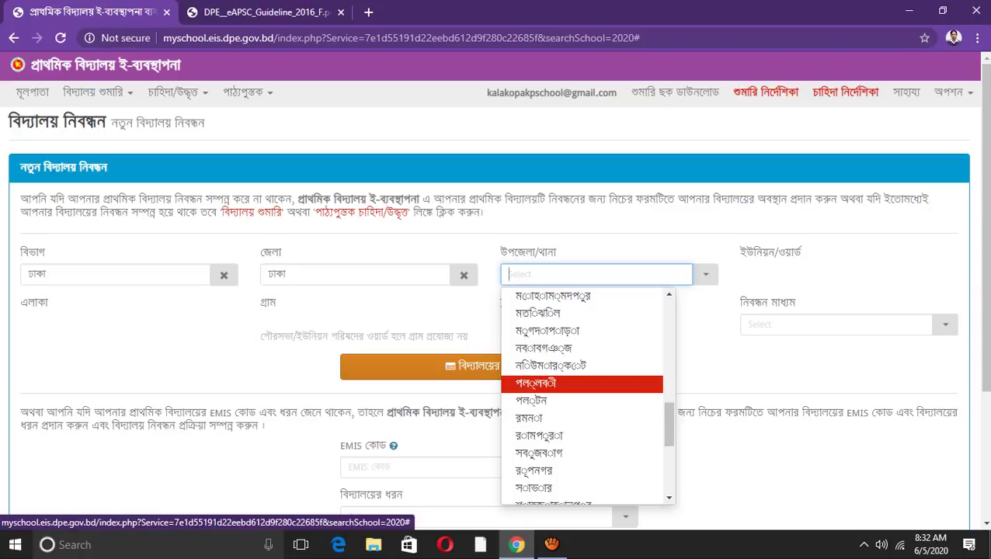
pyautogui.click(543, 348)
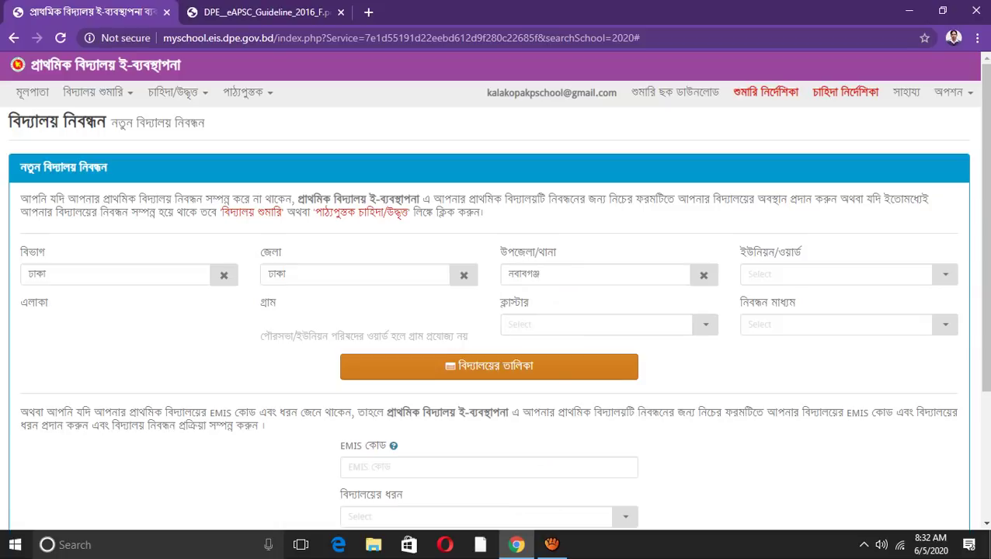
pyautogui.click(836, 274)
pyautogui.press('Down')
pyautogui.press('Down')
pyautogui.press('Down')
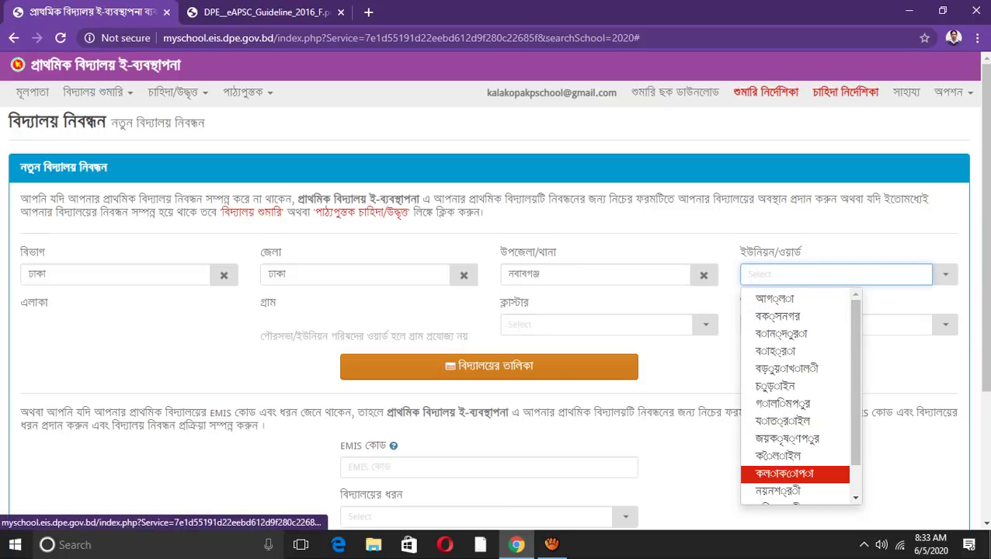
pyautogui.press('Return')
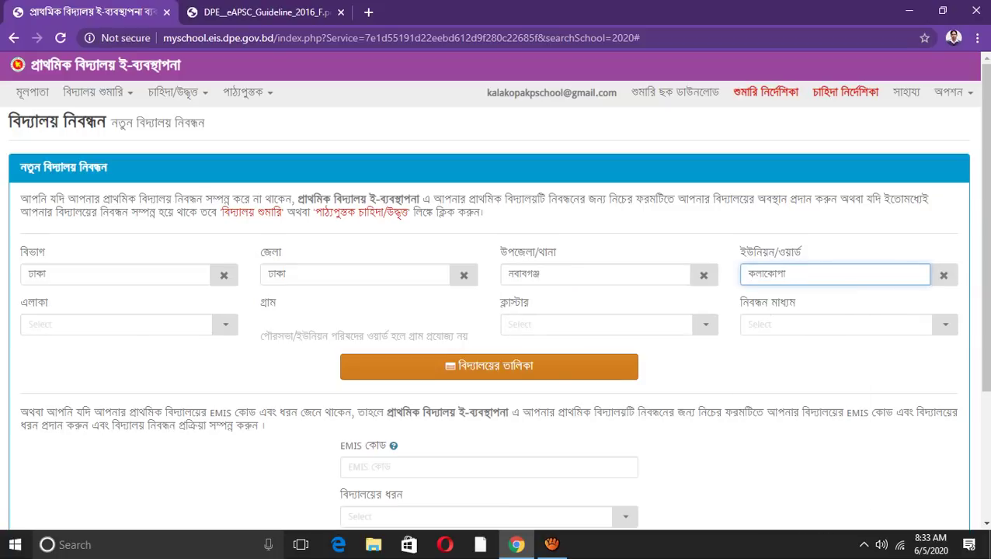
pyautogui.click(117, 324)
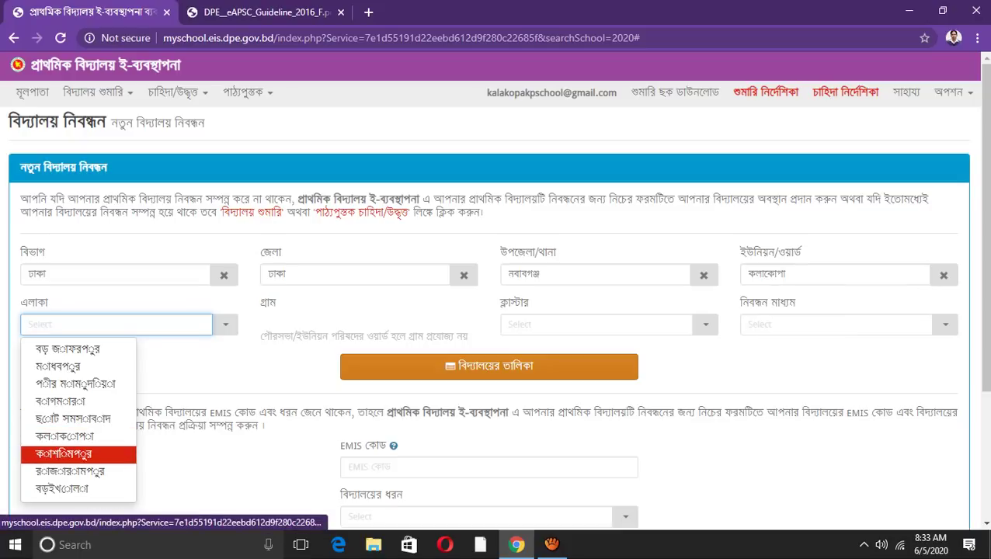
# Set the area to কলাকোপা and the village to গোপালপুর.
pyautogui.scroll(-1, 62, 489)
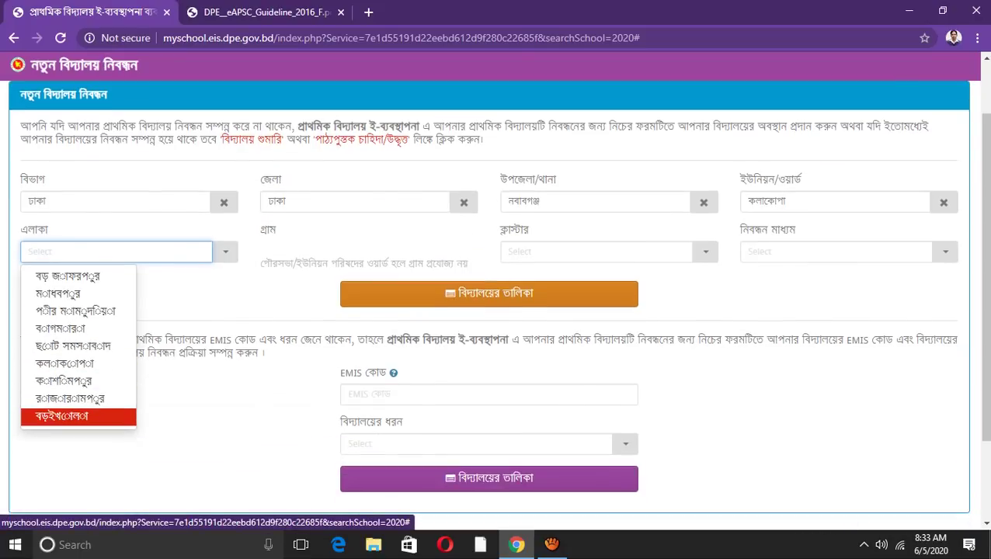
pyautogui.click(64, 363)
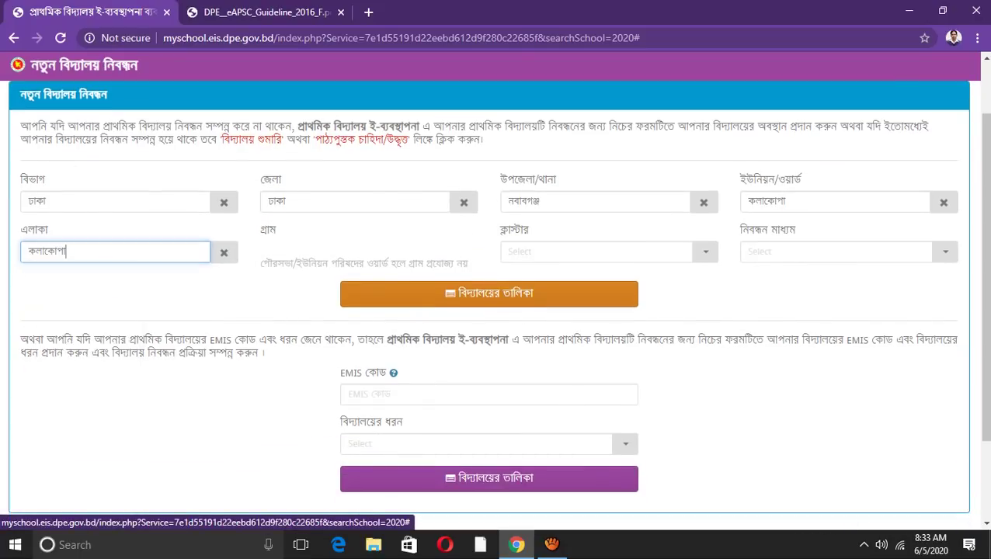
pyautogui.click(358, 251)
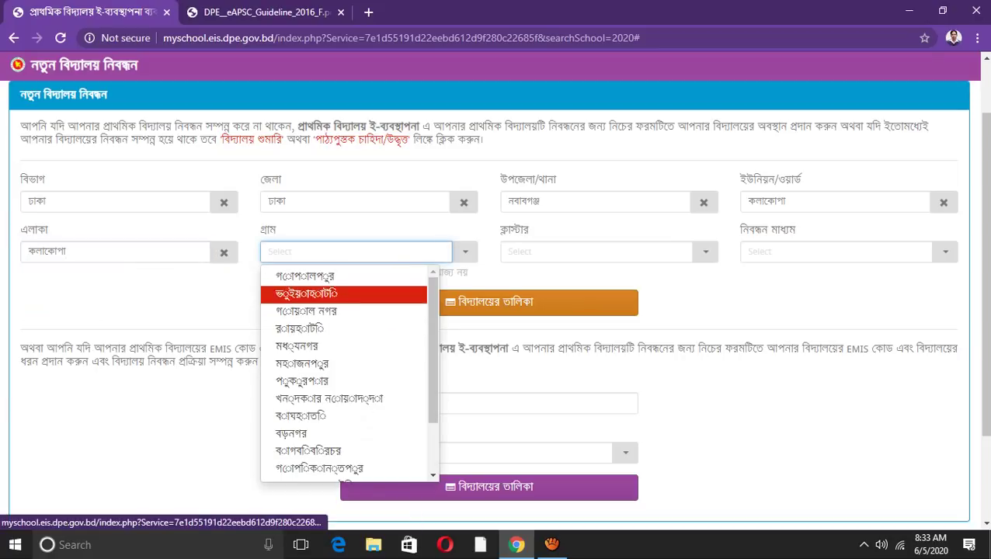
pyautogui.click(311, 277)
# Set the cluster to সদর and the registration method to বিদ্যালয় শুমারি (1).
pyautogui.click(596, 251)
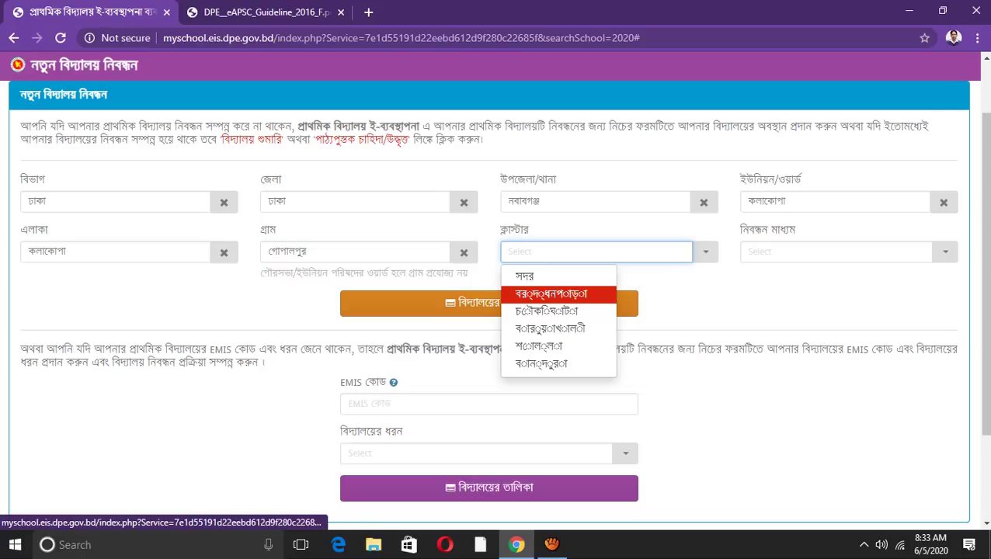
pyautogui.click(528, 276)
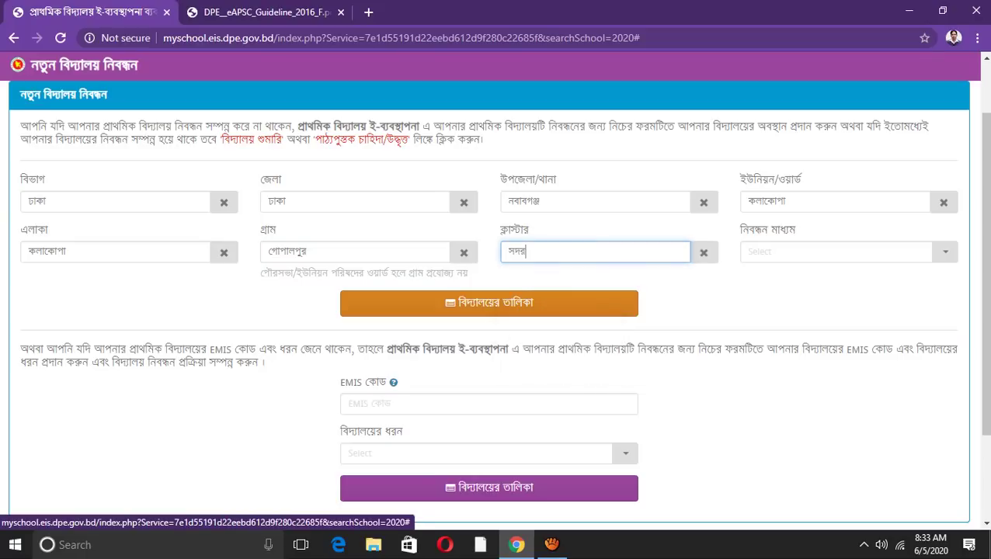
pyautogui.click(837, 251)
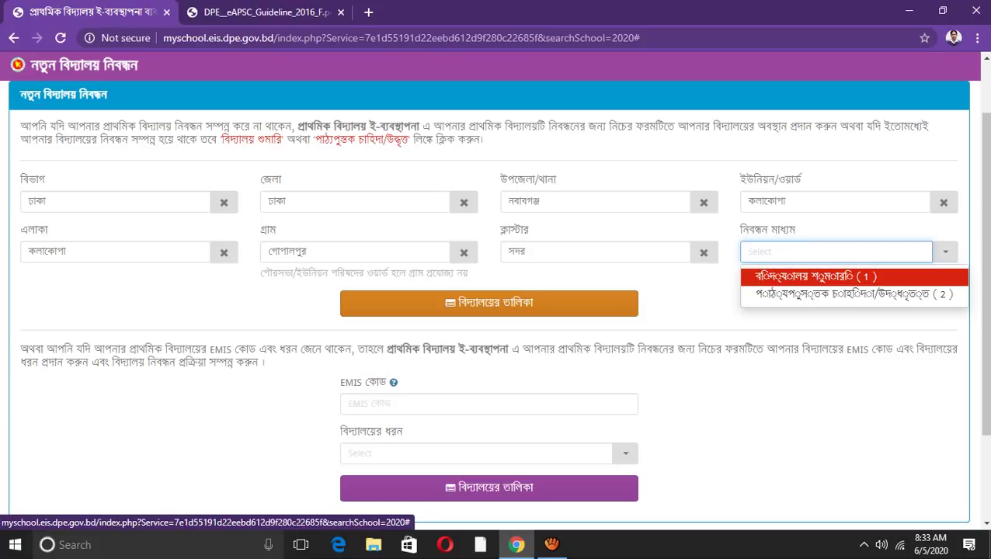
pyautogui.press('Return')
pyautogui.scroll(-1, 498, 303)
pyautogui.scroll(2, 498, 295)
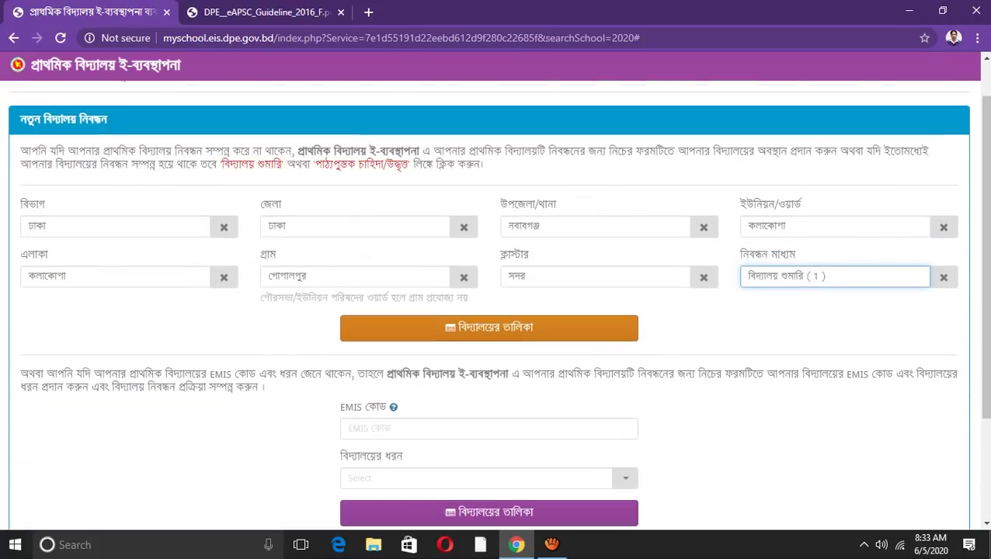
pyautogui.scroll(-2, 497, 295)
pyautogui.scroll(2, 498, 295)
pyautogui.scroll(-1, 404, 365)
pyautogui.click(373, 356)
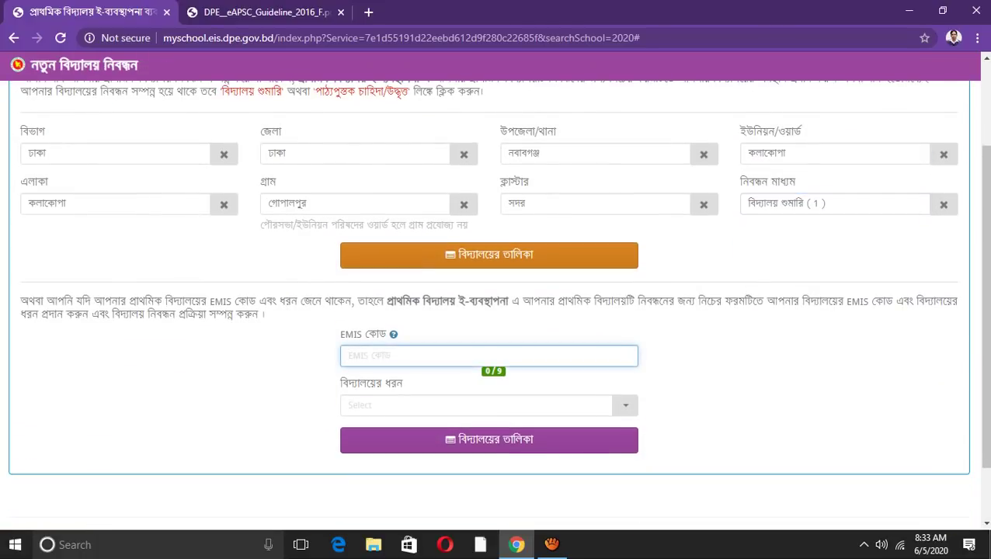
pyautogui.write('310160802')
pyautogui.scroll(-1, 497, 311)
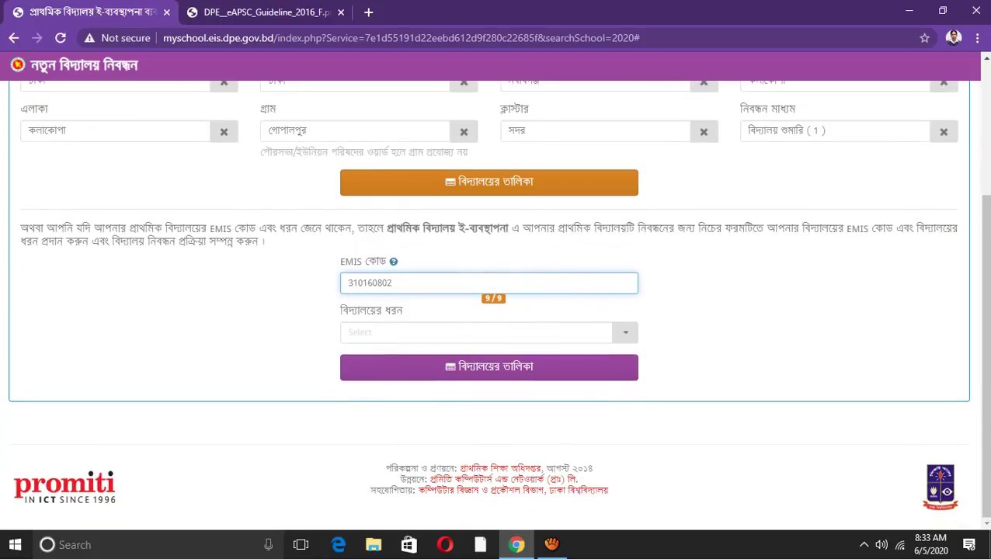
pyautogui.click(467, 333)
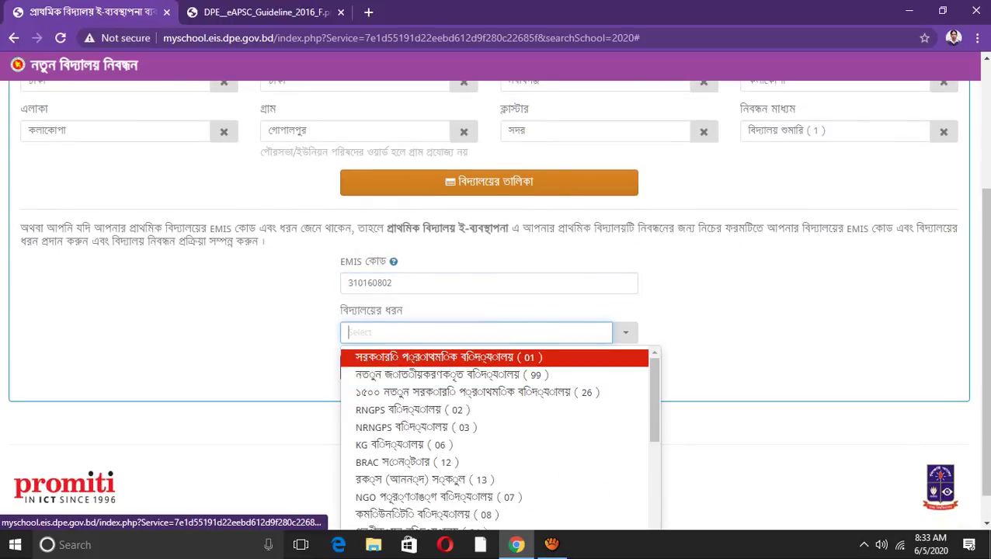
pyautogui.scroll(-2, 466, 435)
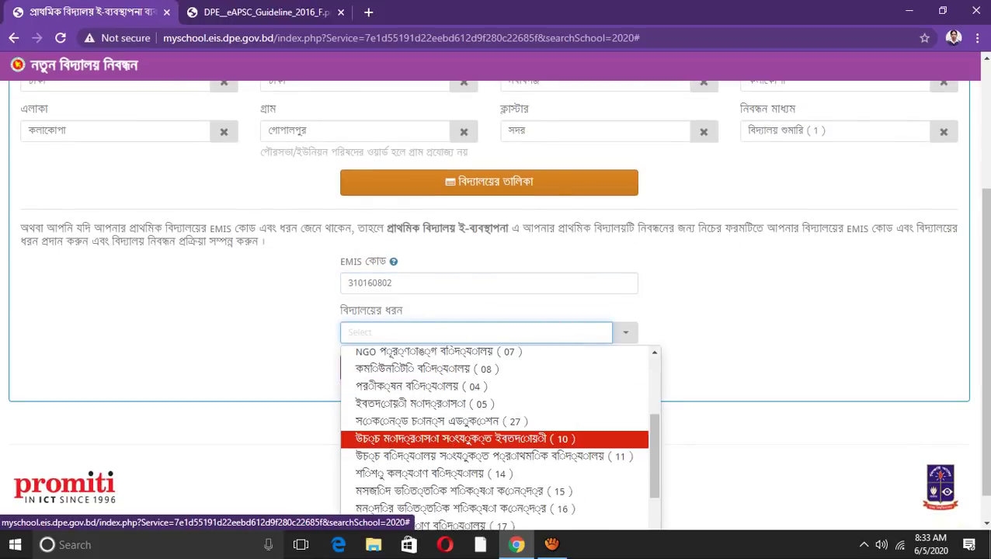
pyautogui.scroll(-2, 466, 435)
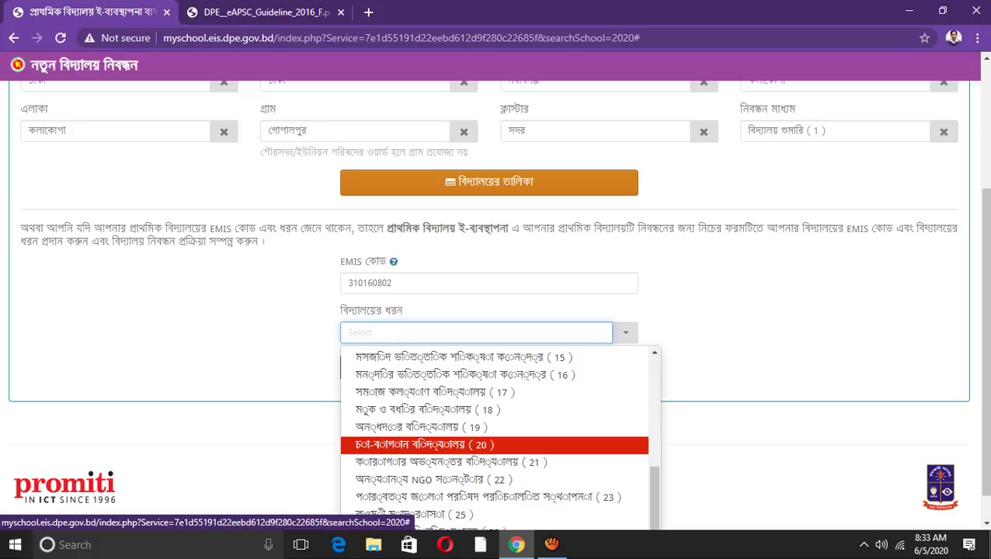
pyautogui.scroll(4, 467, 374)
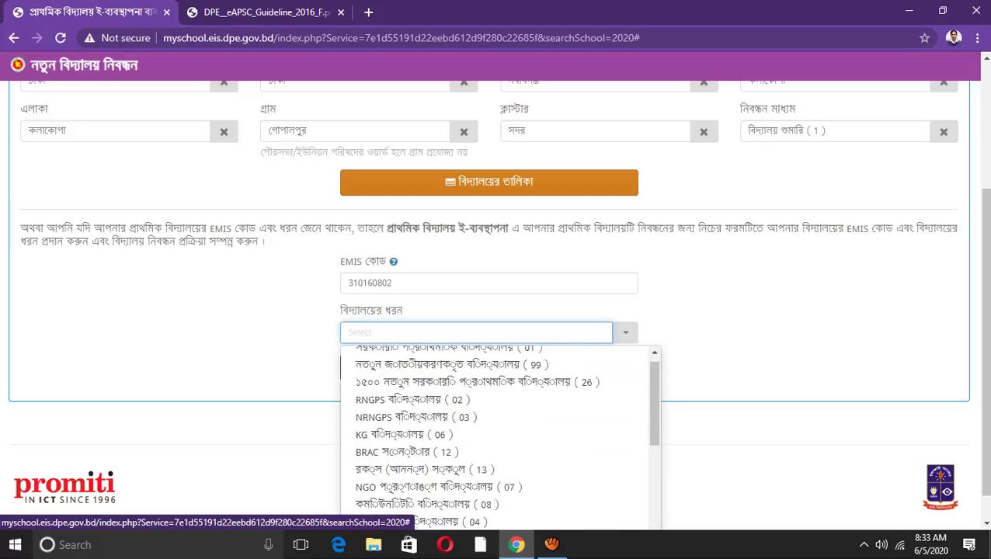
pyautogui.scroll(1, 372, 376)
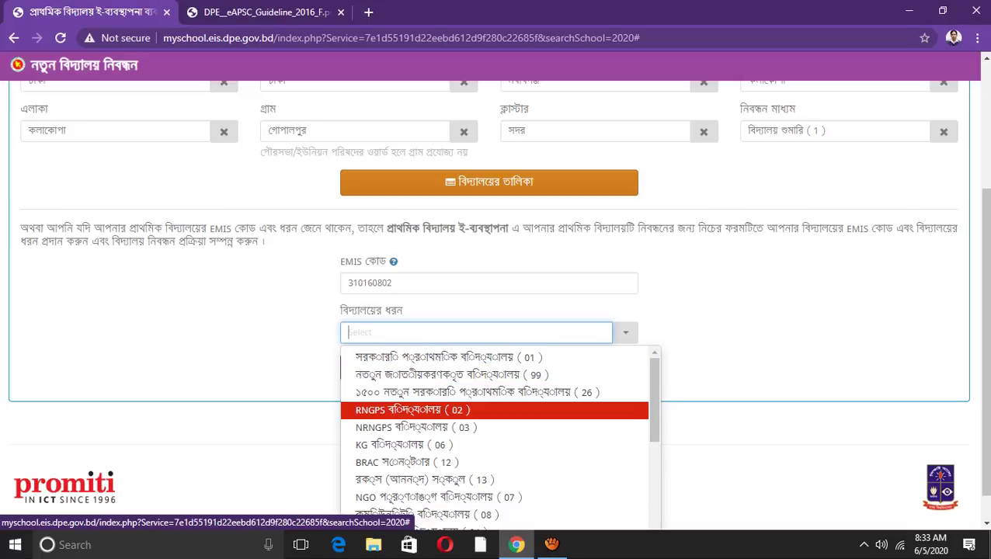
pyautogui.scroll(-3, 466, 419)
pyautogui.scroll(-3, 466, 420)
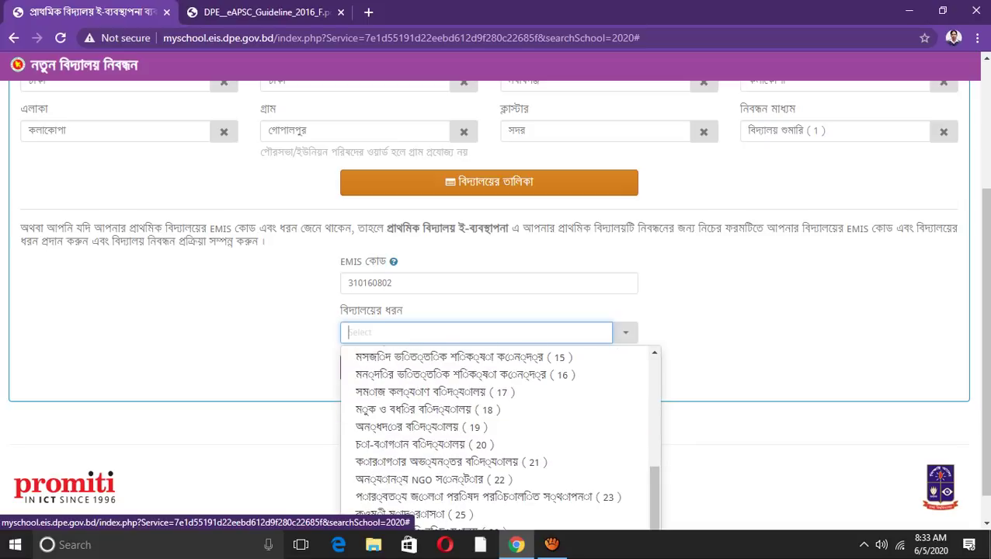
pyautogui.scroll(-1, 435, 455)
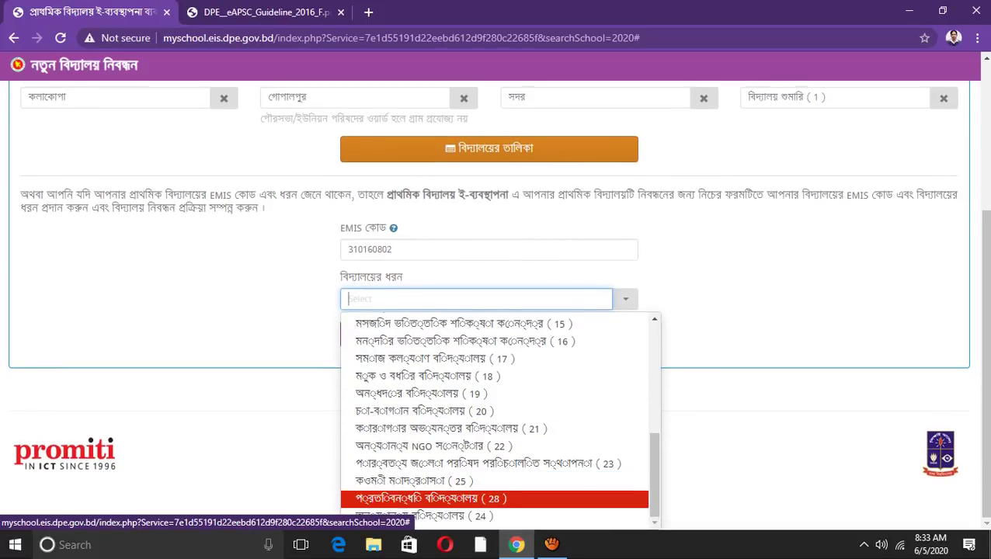
pyautogui.scroll(2, 435, 474)
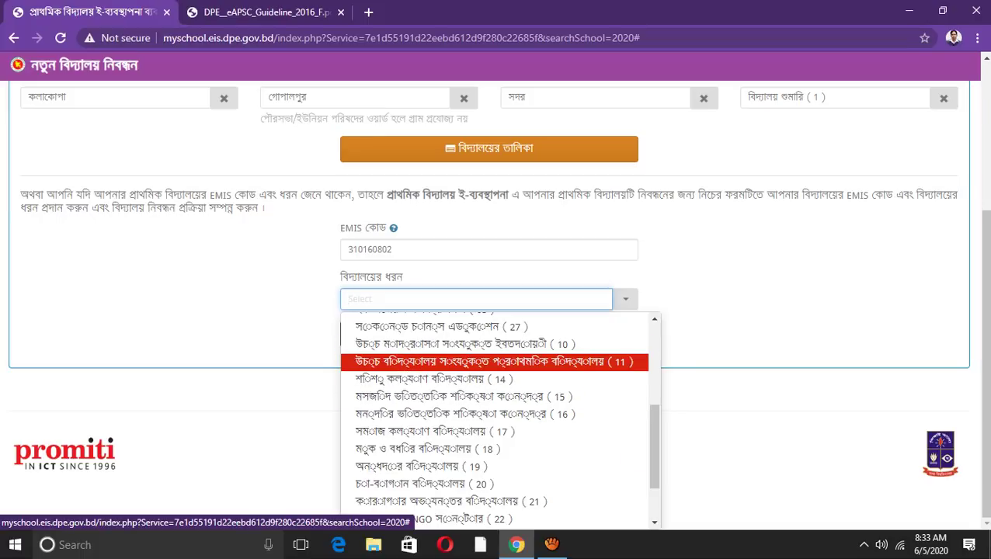
pyautogui.click(494, 361)
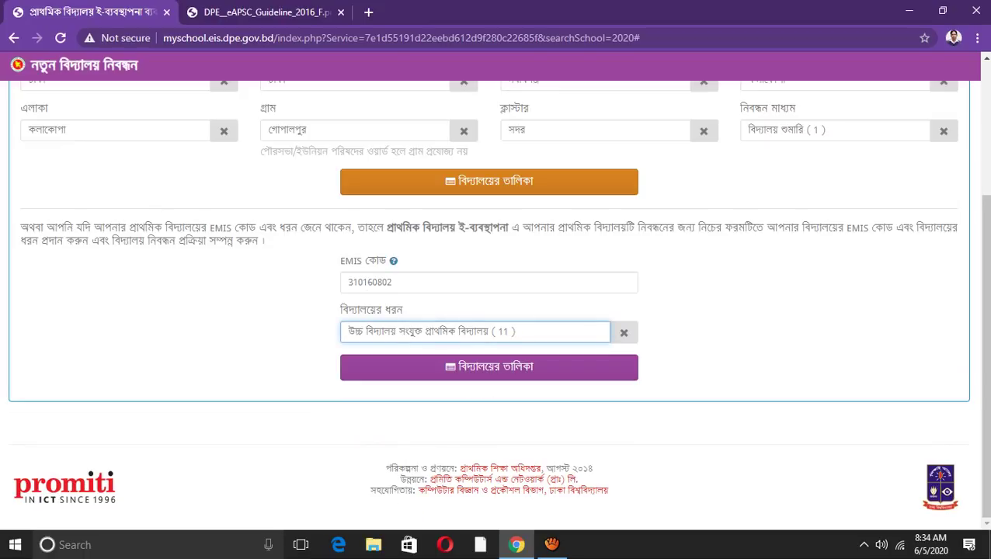
pyautogui.press('BackSpace')
pyautogui.hotkey('shift', 'Tab')
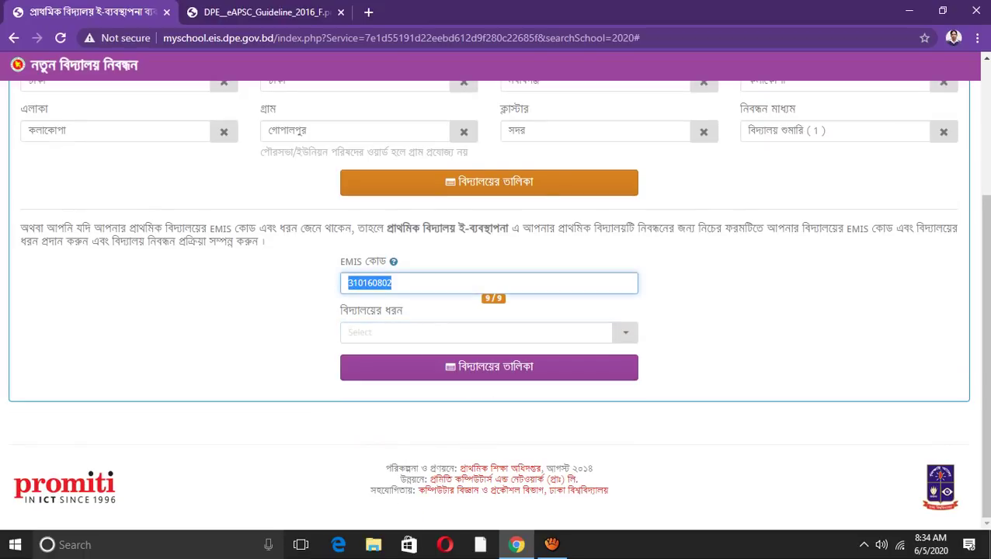
pyautogui.press('BackSpace')
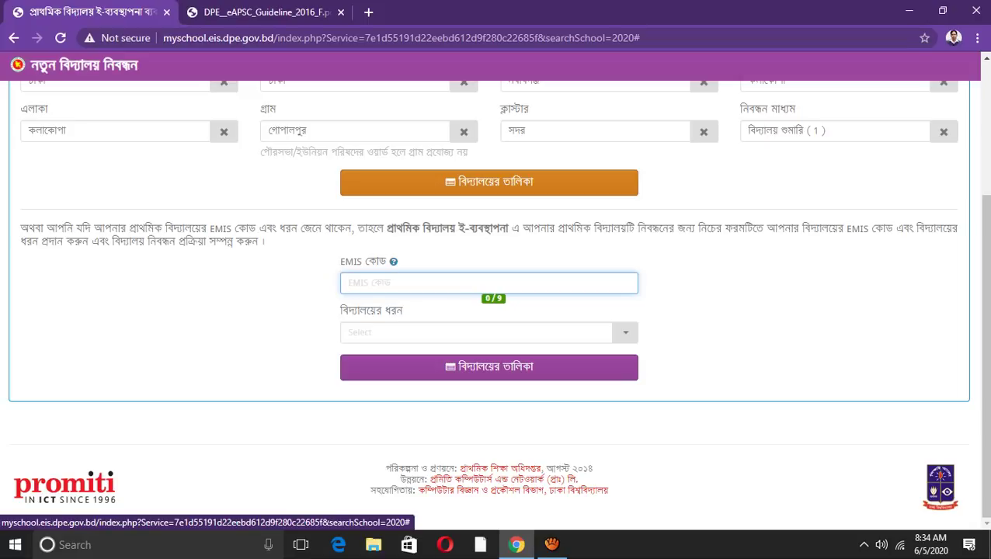
pyautogui.scroll(2, 496, 303)
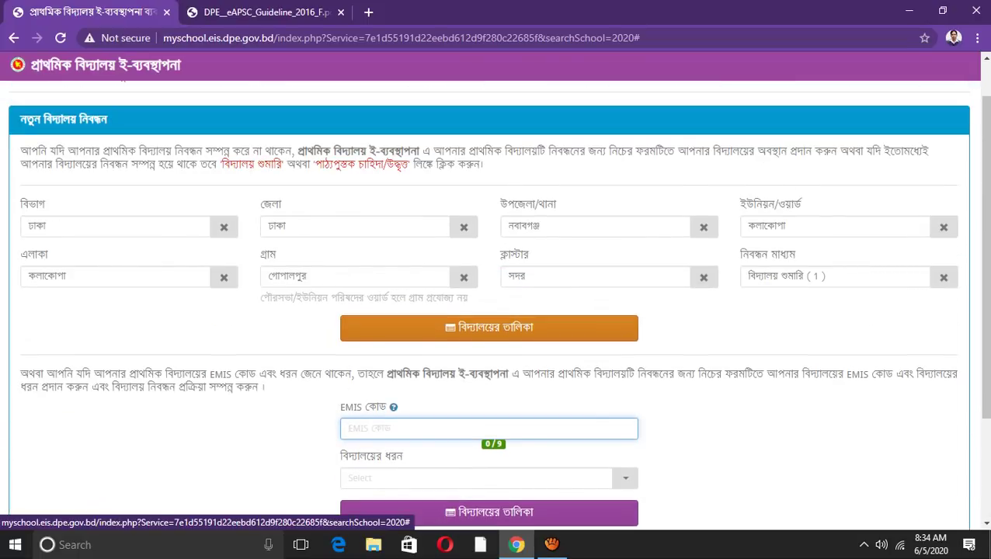
# List the schools matching the chosen location and skim the results.
pyautogui.click(488, 328)
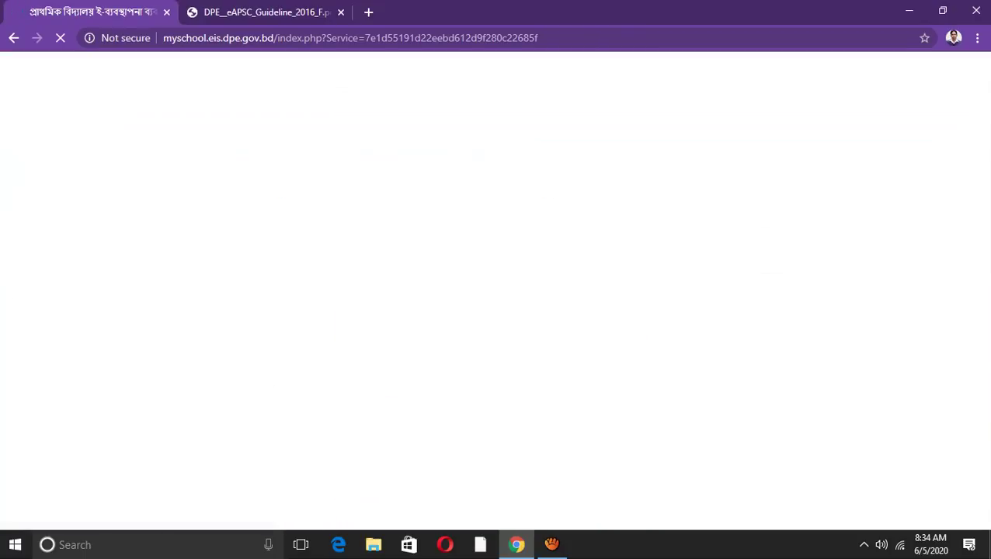
pyautogui.scroll(-6, 497, 311)
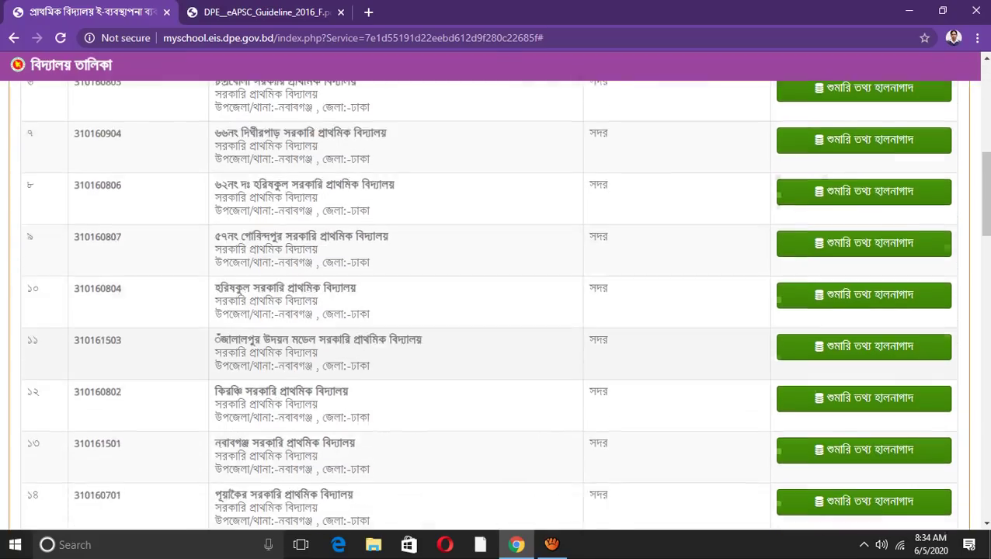
pyautogui.scroll(-6, 498, 310)
pyautogui.scroll(-7, 497, 311)
pyautogui.scroll(-6, 498, 311)
pyautogui.scroll(3, 497, 305)
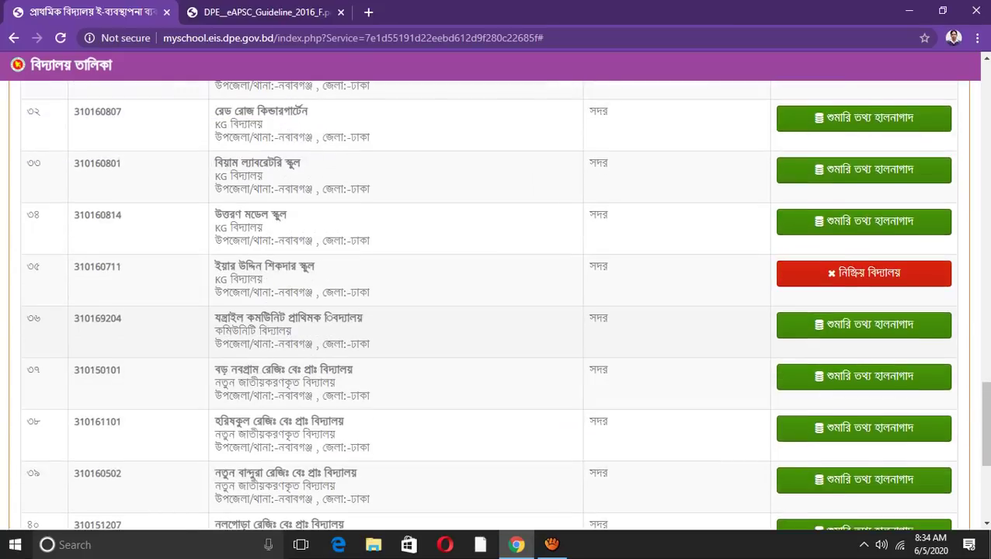
pyautogui.scroll(4, 497, 306)
pyautogui.scroll(2, 498, 305)
pyautogui.scroll(1, 497, 305)
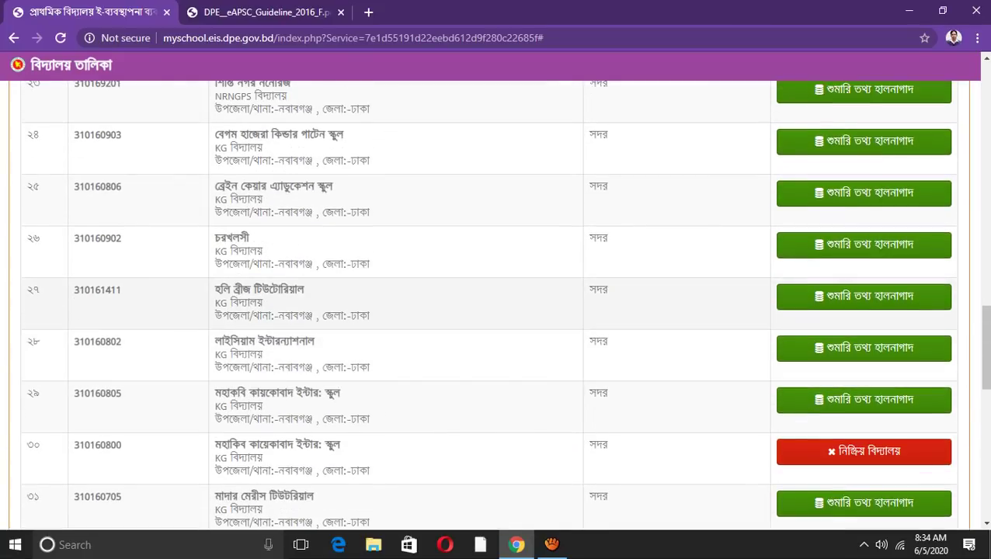
# Switch the keyboard layout to Unicode and search the page for 'কলাকো'.
pyautogui.hotkey('ctrl', 'f')
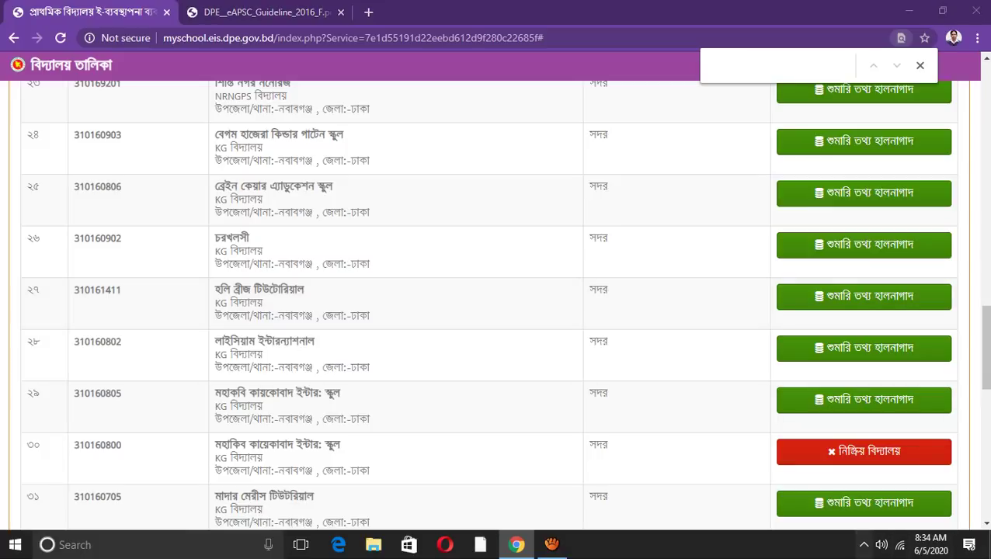
pyautogui.click(864, 545)
pyautogui.rightClick(820, 486)
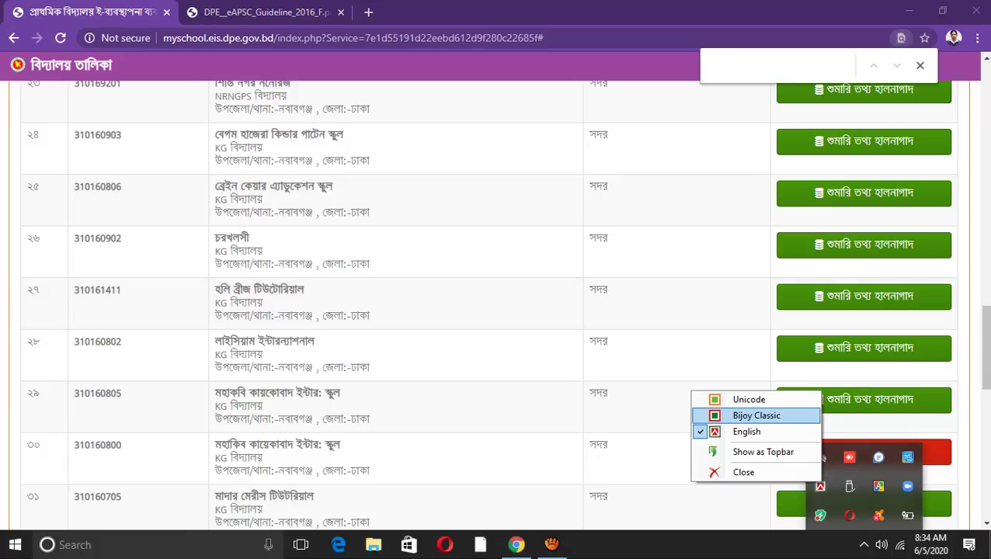
pyautogui.click(749, 400)
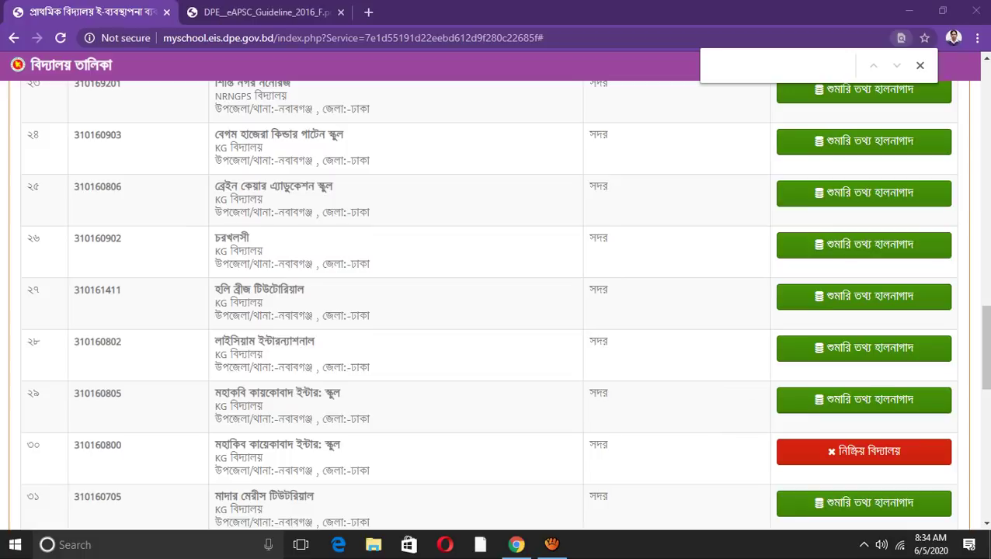
pyautogui.write('কলা')
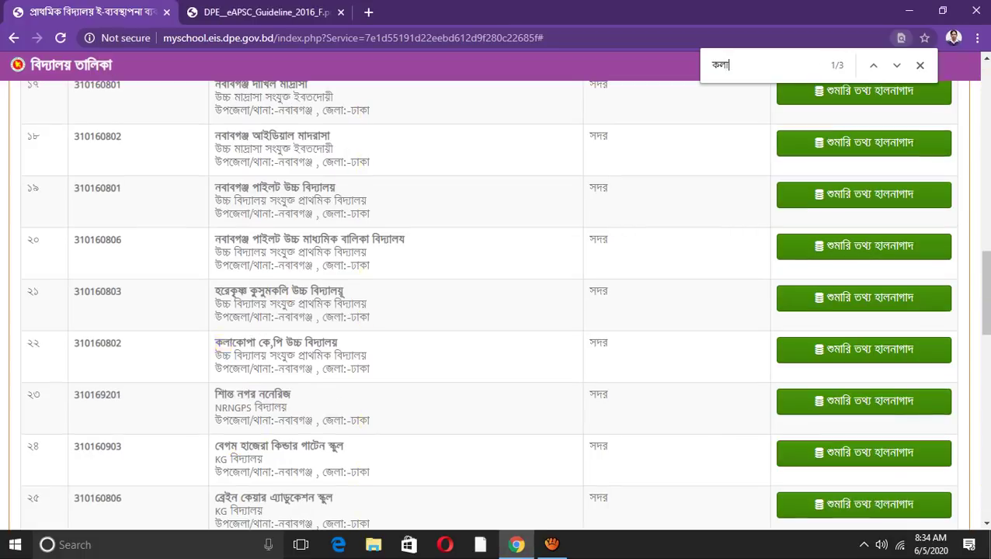
pyautogui.write('কো')
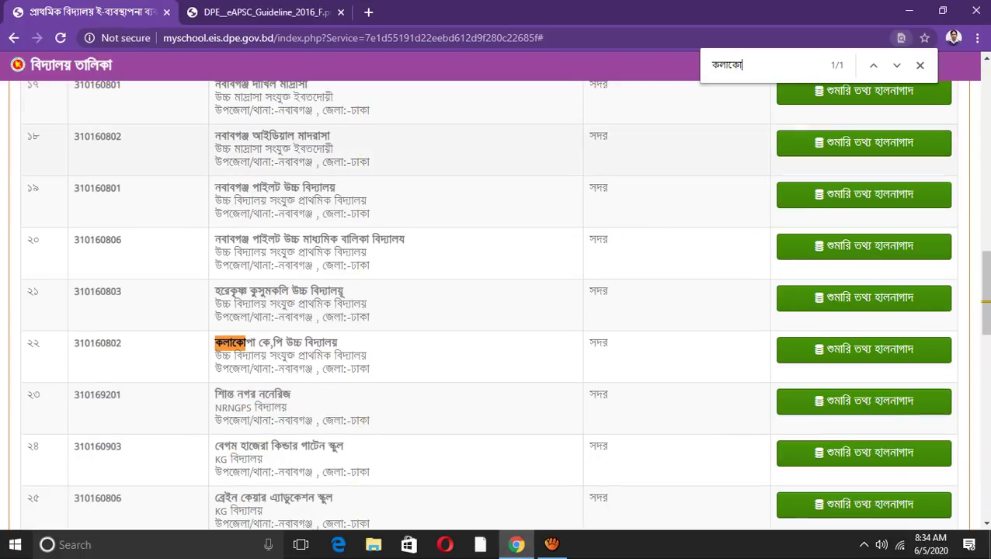
# Locate কলাকোপা কে,পি উচ্চ বিদ্যালয় (310160802) at row ২২ and highlight its name.
pyautogui.scroll(-4, 497, 305)
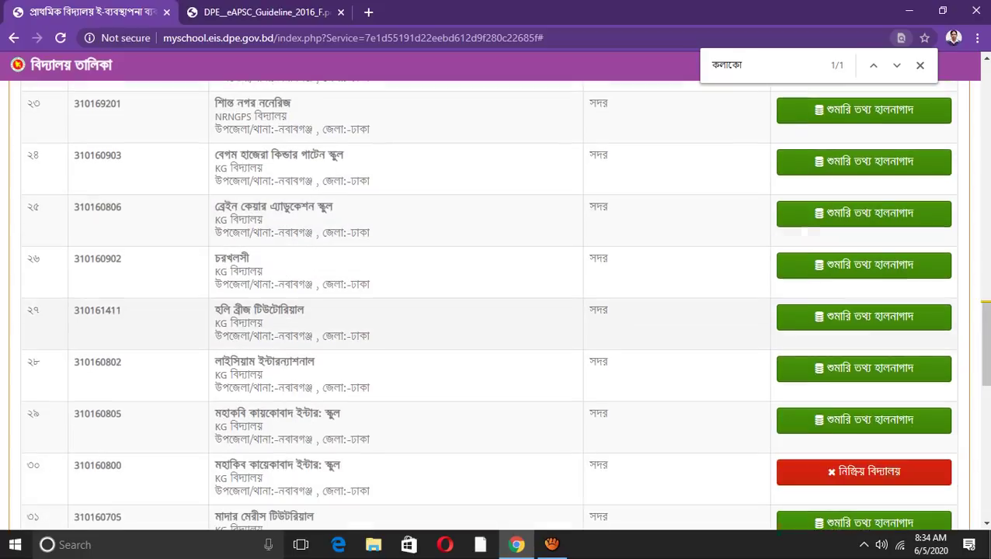
pyautogui.scroll(-3, 497, 305)
pyautogui.scroll(-5, 498, 306)
pyautogui.scroll(2, 497, 305)
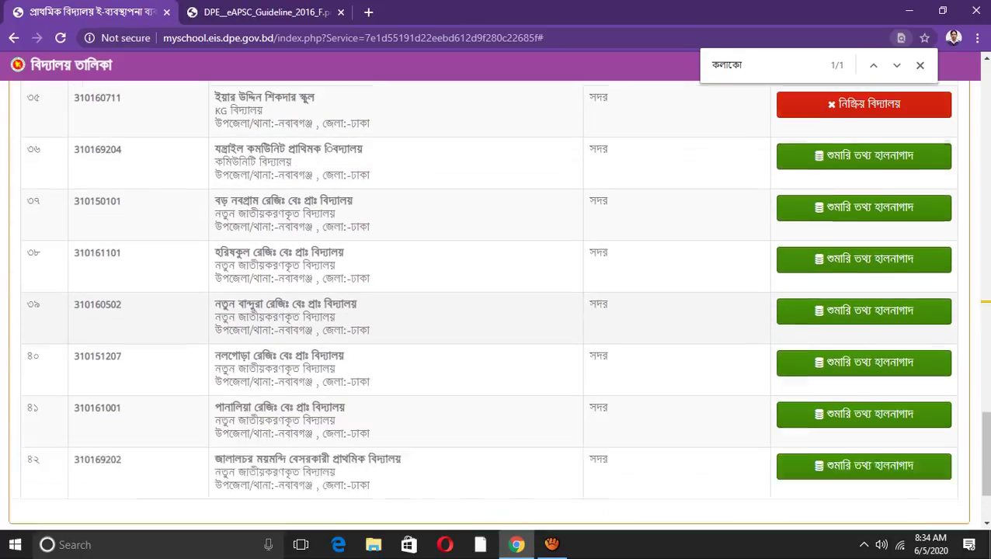
pyautogui.scroll(2, 497, 306)
pyautogui.scroll(3, 497, 305)
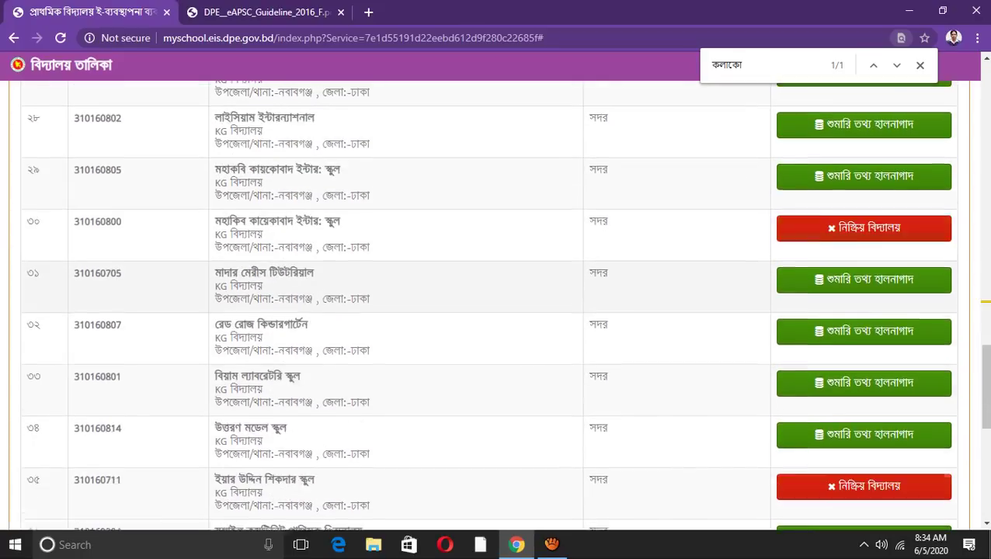
pyautogui.scroll(3, 497, 305)
pyautogui.scroll(3, 497, 305)
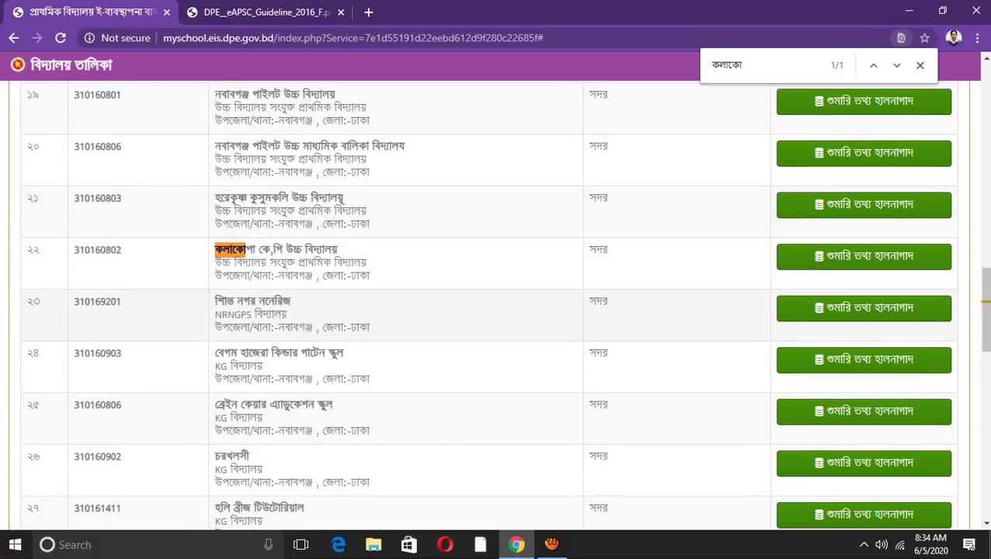
pyautogui.moveTo(215, 250); pyautogui.dragTo(291, 302)
pyautogui.moveTo(260, 250); pyautogui.dragTo(254, 250)
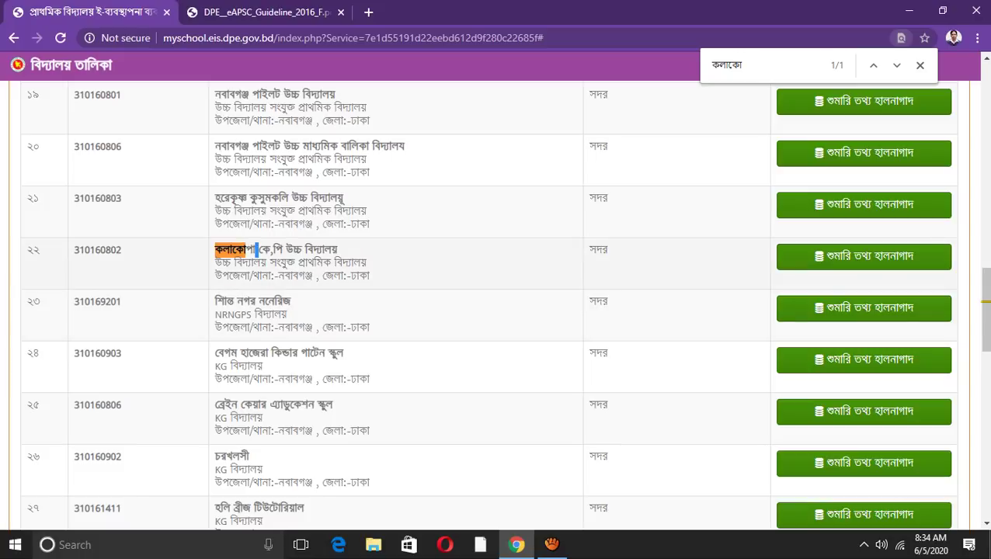
# Open row ২২'s শুমারি তথ্য হালনাগাদ record and submit it with 'তথ্য হালনাগাদ করুন'.
pyautogui.press('Tab')
pyautogui.press('Return')
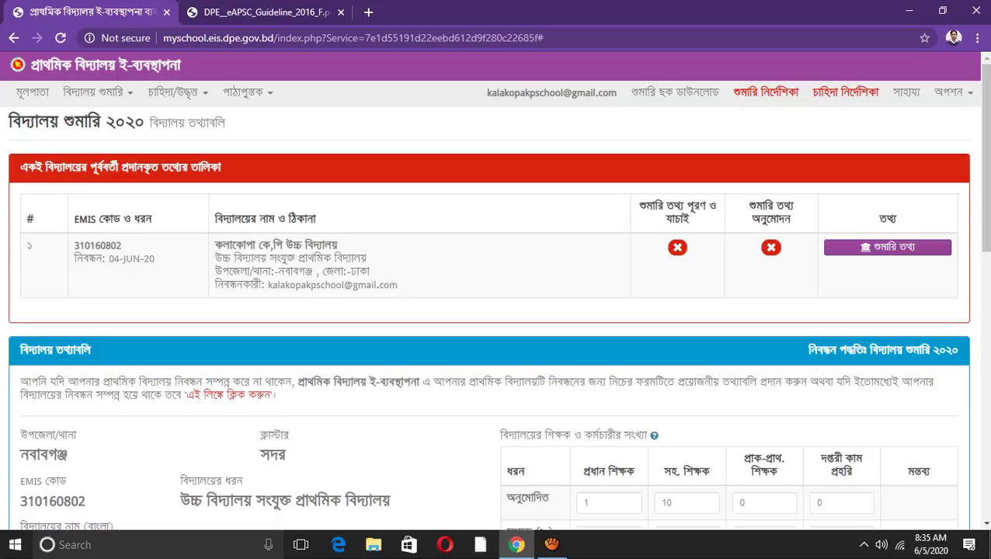
pyautogui.scroll(-2, 496, 295)
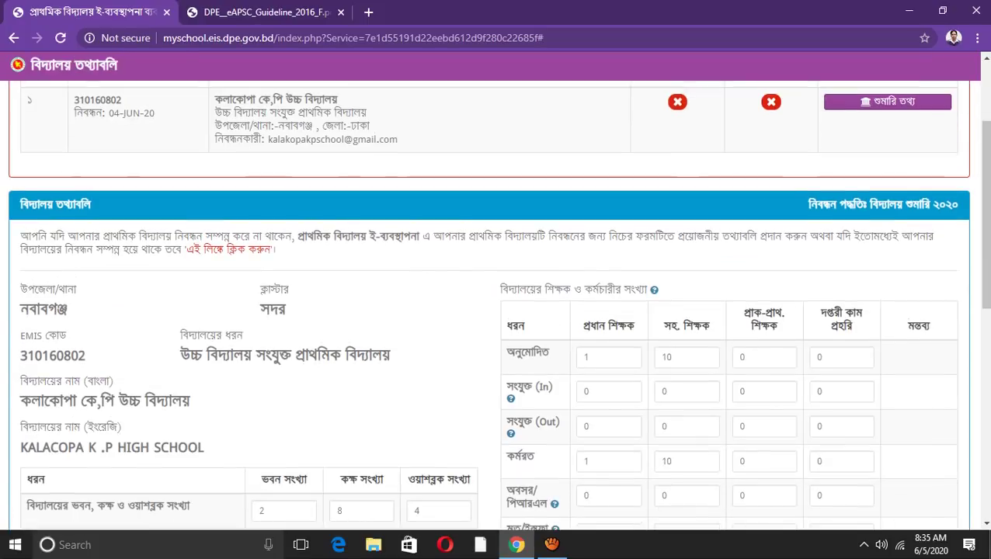
pyautogui.scroll(-10, 496, 296)
pyautogui.scroll(10, 496, 296)
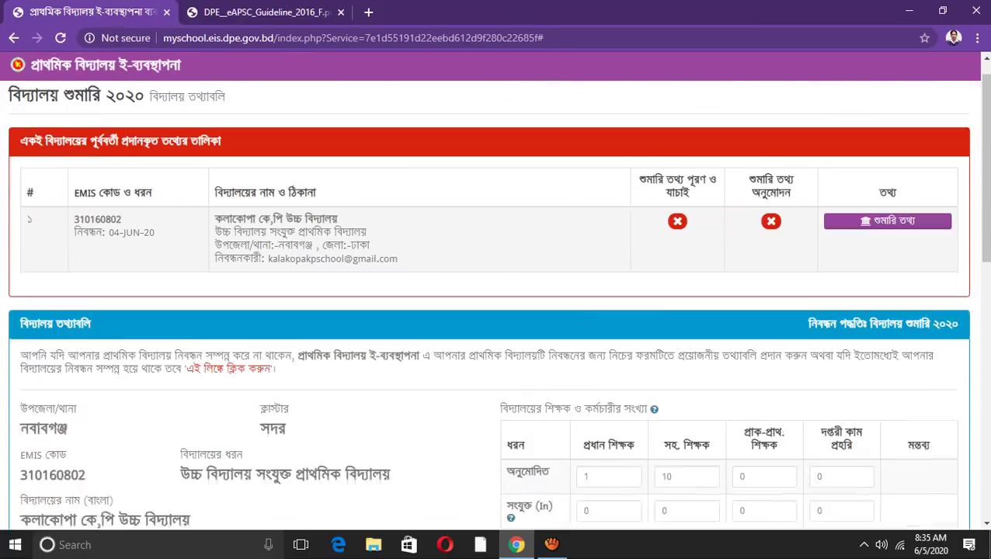
pyautogui.scroll(-5, 495, 295)
pyautogui.scroll(-5, 496, 295)
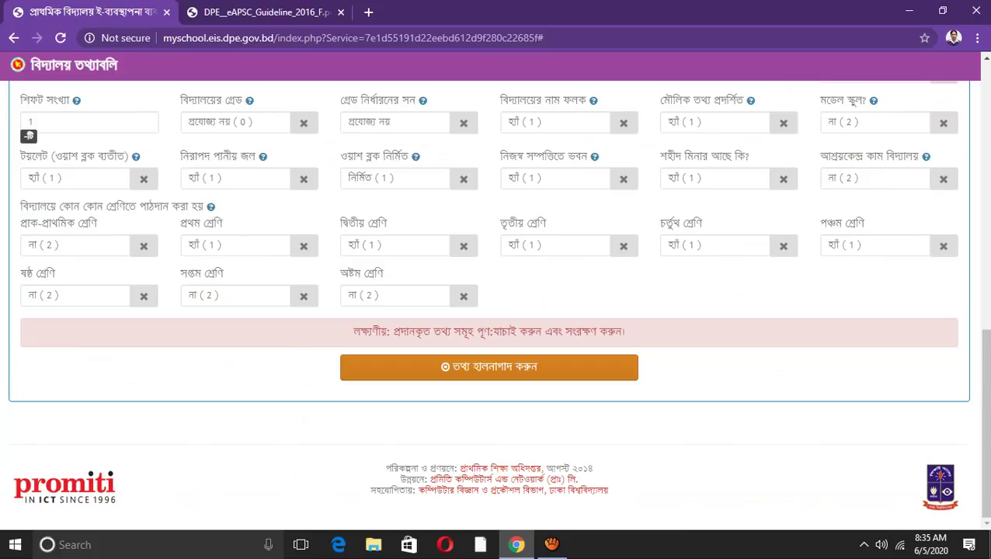
pyautogui.scroll(6, 495, 295)
pyautogui.scroll(-5, 496, 296)
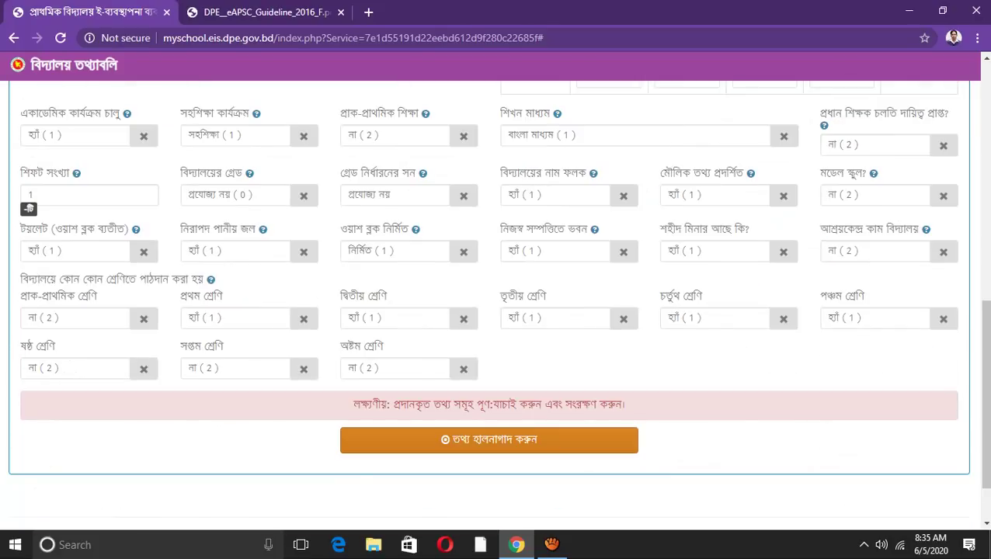
pyautogui.scroll(2, 496, 295)
pyautogui.scroll(6, 496, 295)
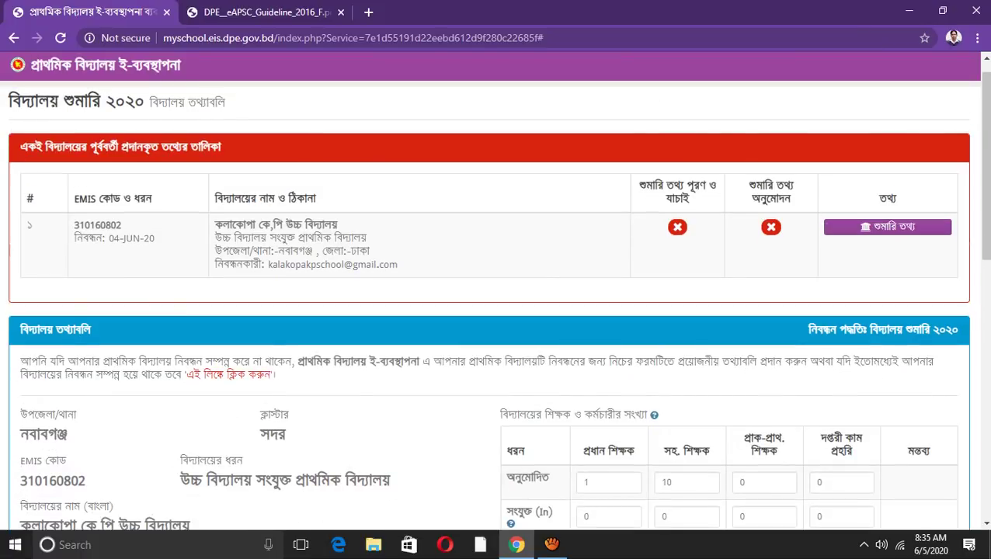
pyautogui.scroll(-8, 495, 295)
pyautogui.scroll(-2, 496, 295)
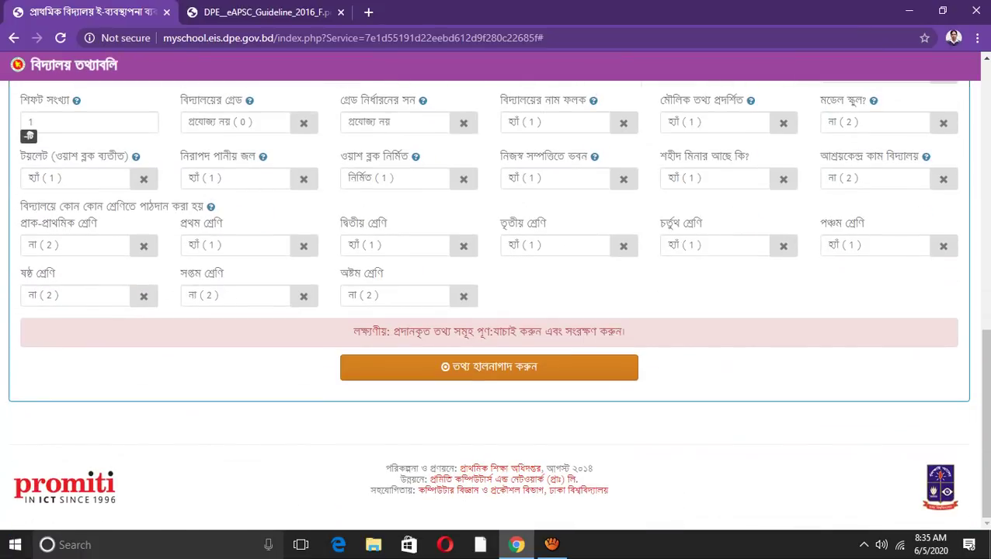
pyautogui.click(489, 367)
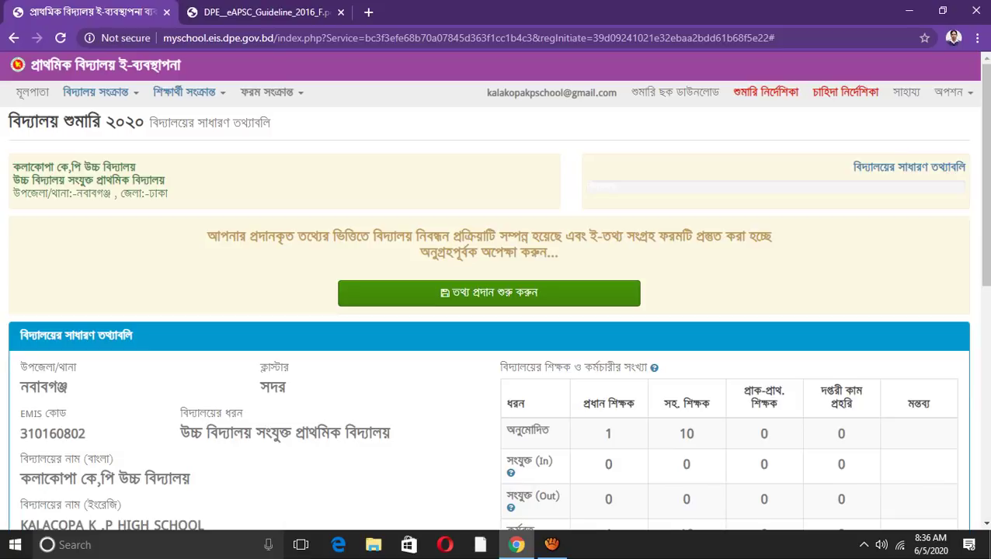
# Start data entry with 'তথ্য প্রদান শুরু করুন' to load the general-information form.
pyautogui.scroll(-5, 497, 311)
pyautogui.scroll(-2, 497, 311)
pyautogui.scroll(5, 498, 311)
pyautogui.scroll(2, 498, 311)
pyautogui.click(489, 293)
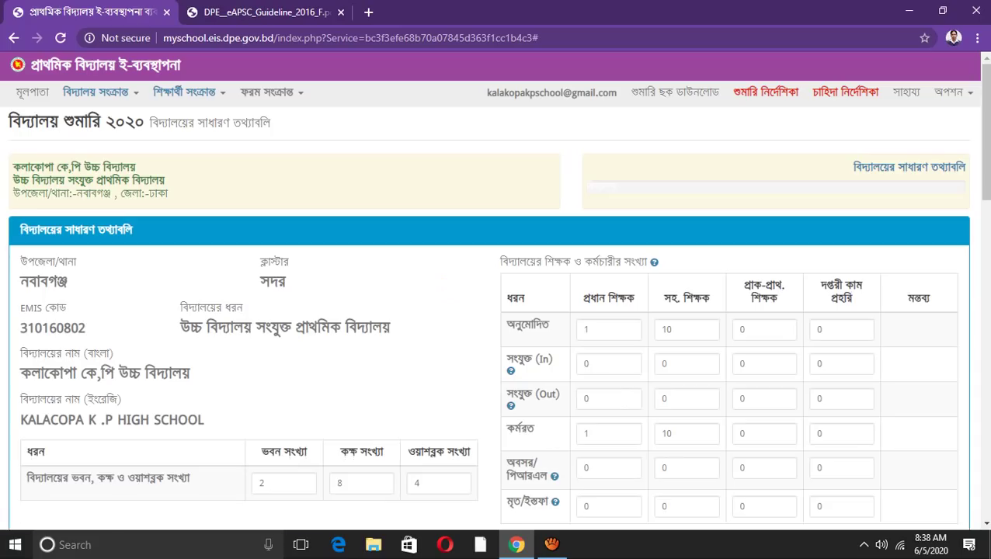
# Scroll through the general information form and try saving it.
pyautogui.scroll(-2, 496, 297)
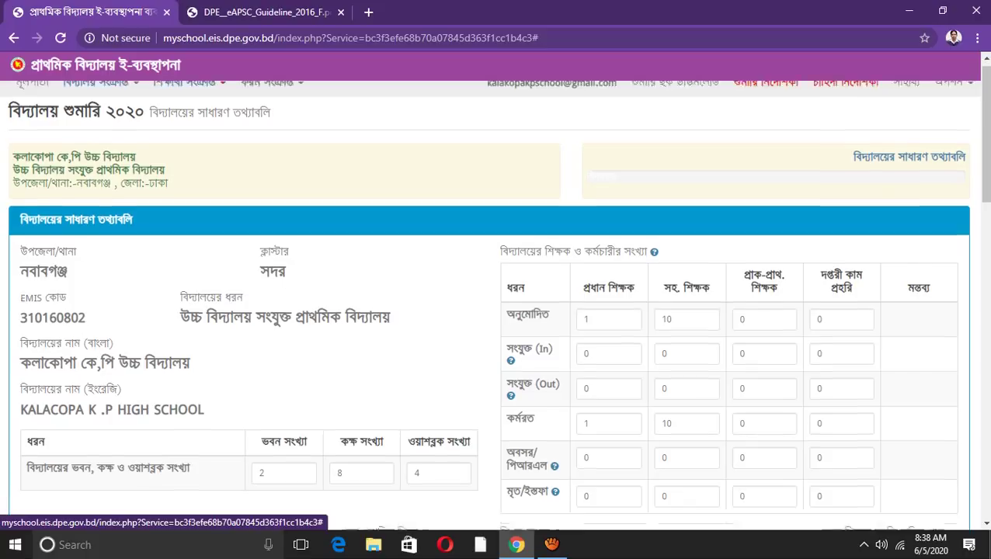
pyautogui.scroll(-5, 496, 296)
pyautogui.scroll(-4, 496, 297)
pyautogui.scroll(-4, 496, 297)
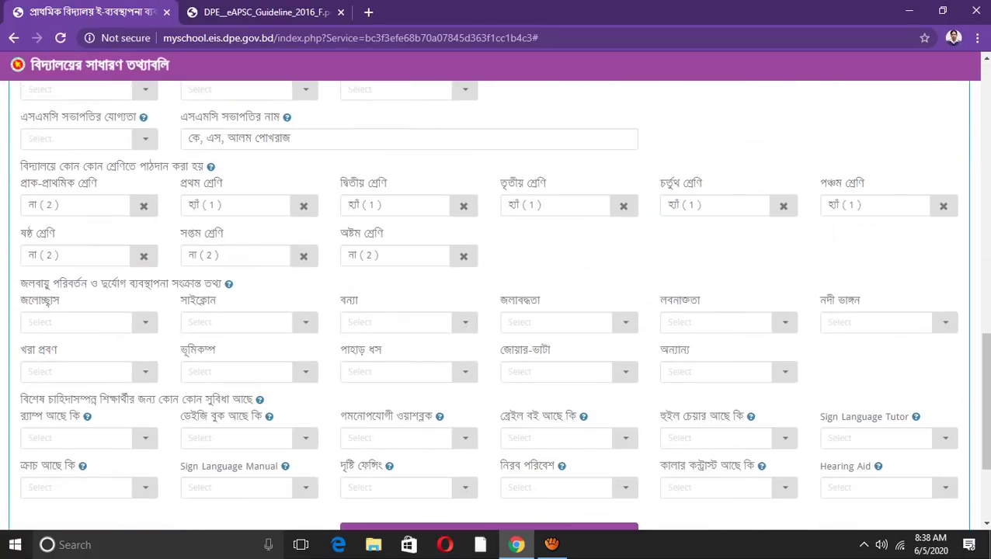
pyautogui.scroll(-3, 495, 297)
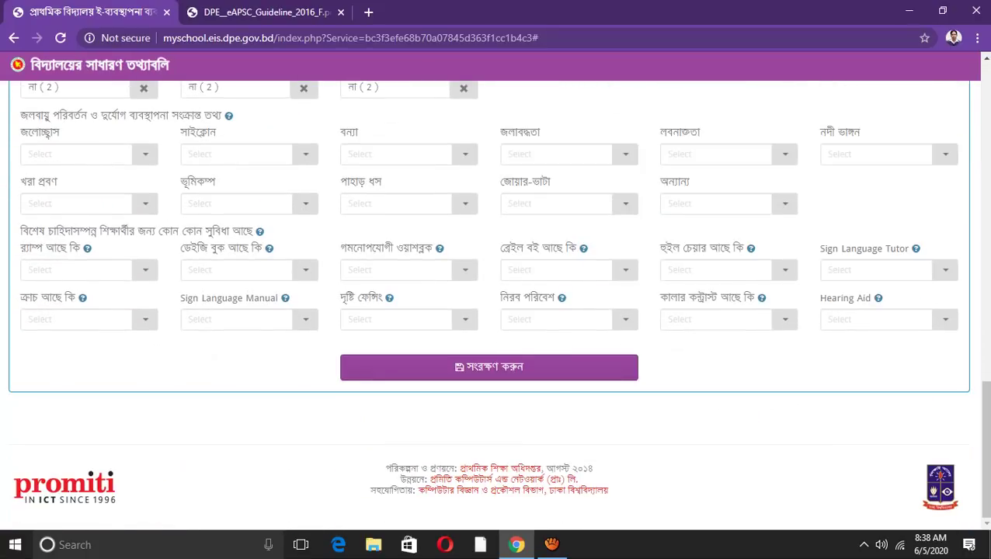
pyautogui.scroll(3, 496, 297)
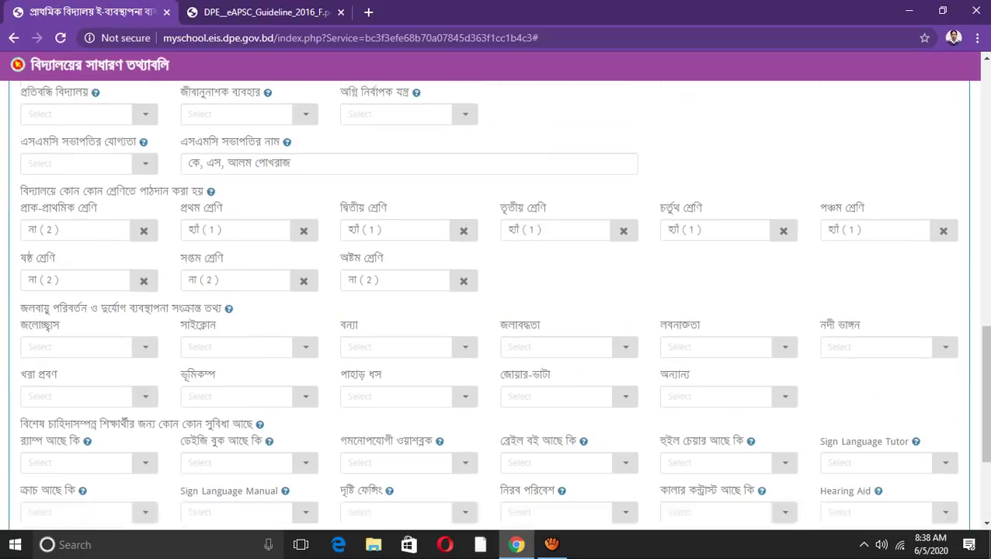
pyautogui.scroll(-4, 495, 296)
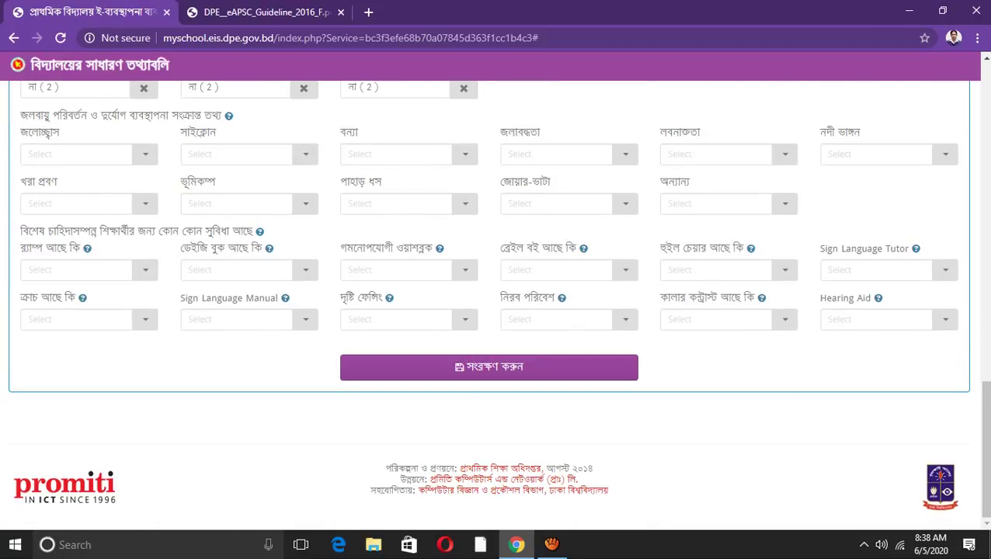
pyautogui.click(489, 367)
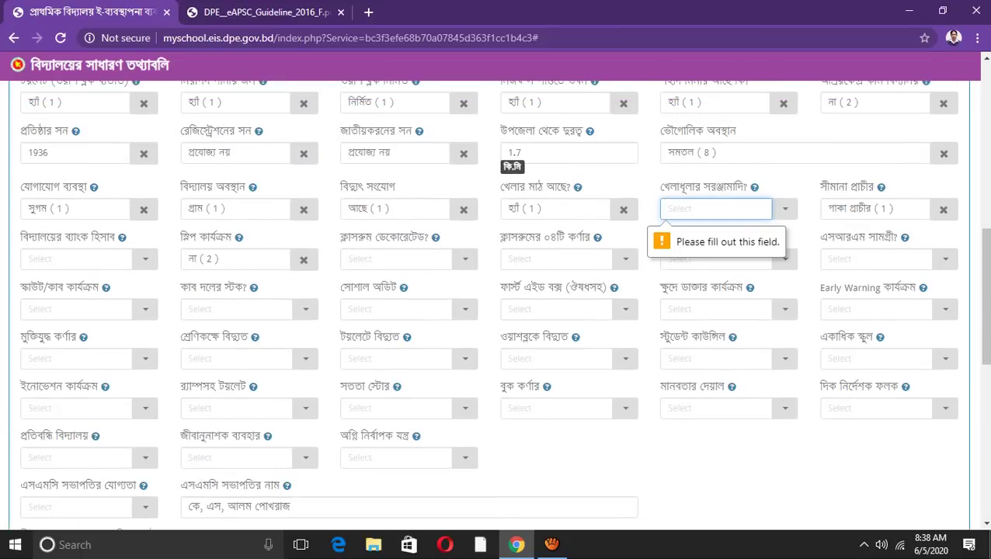
# Read the note on the 250 sq ft classroom question, then scroll back to the form's top.
pyautogui.scroll(4, 496, 306)
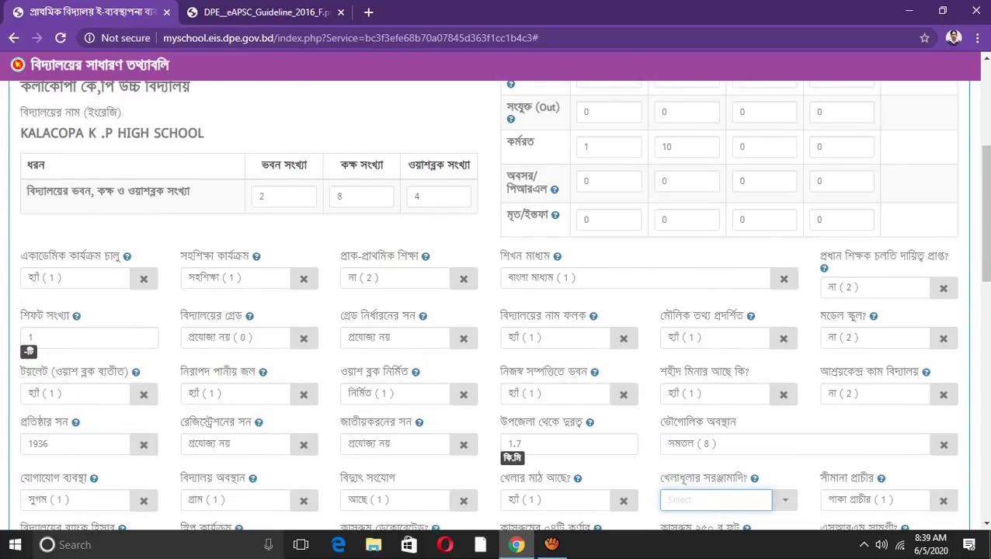
pyautogui.scroll(2, 495, 305)
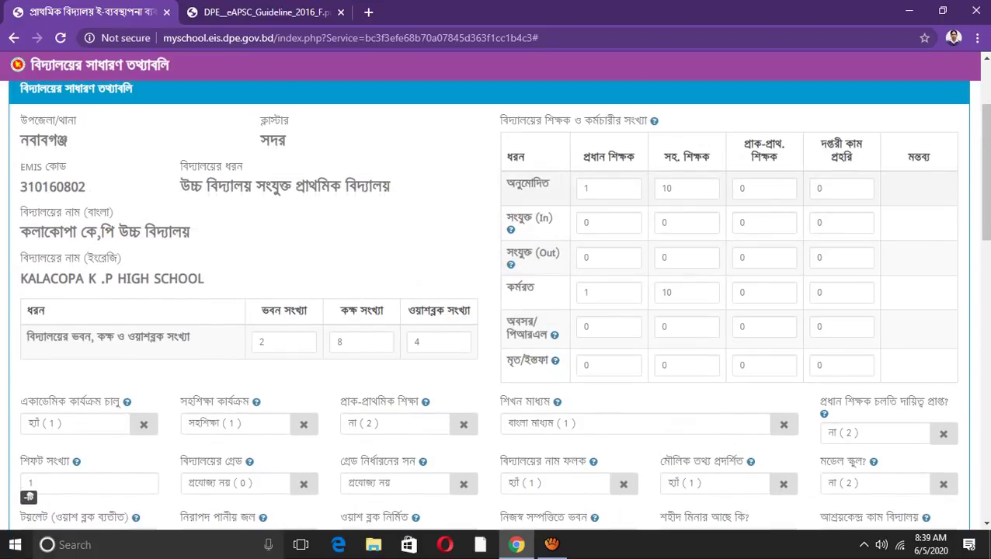
pyautogui.scroll(2, 496, 305)
pyautogui.scroll(-5, 496, 306)
pyautogui.scroll(-2, 495, 305)
pyautogui.scroll(-3, 496, 306)
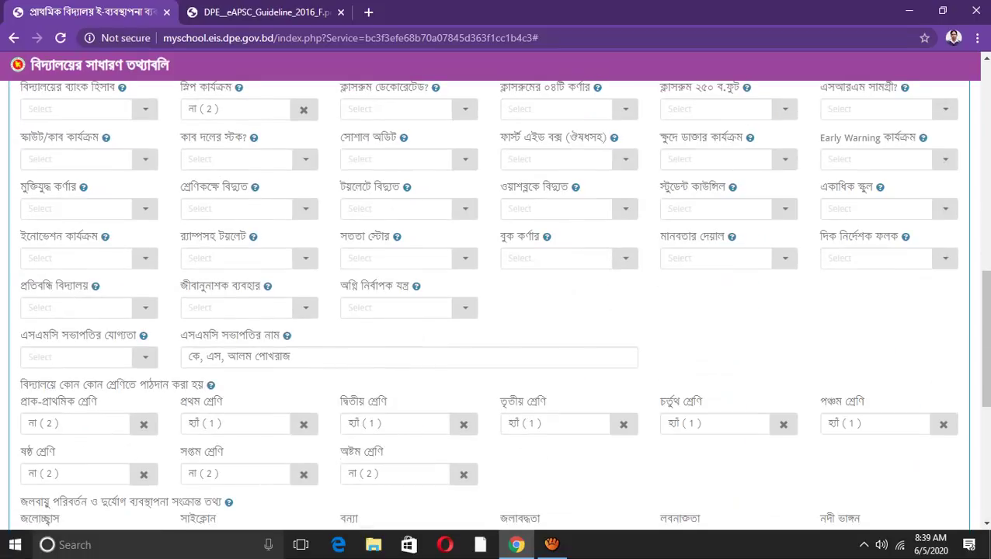
pyautogui.scroll(2, 495, 305)
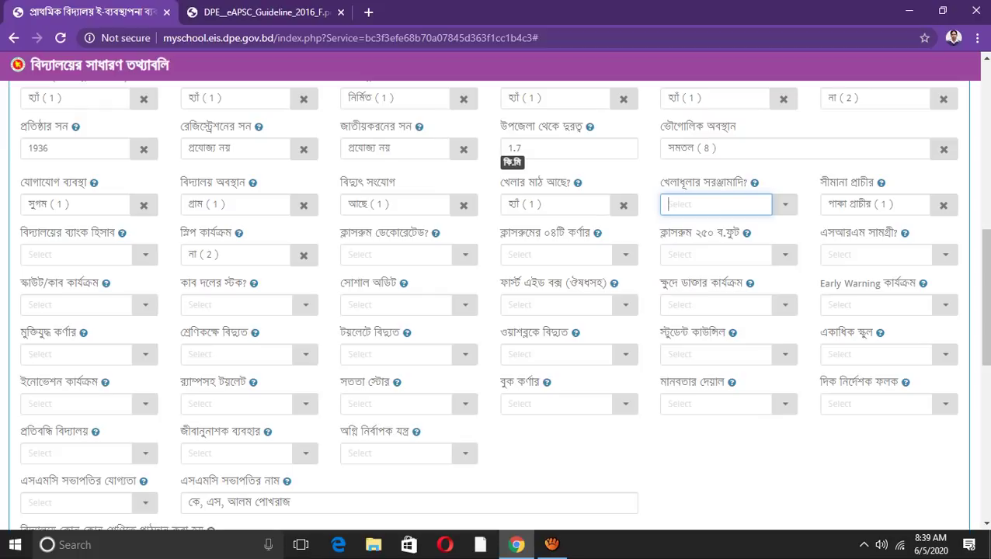
pyautogui.click(747, 233)
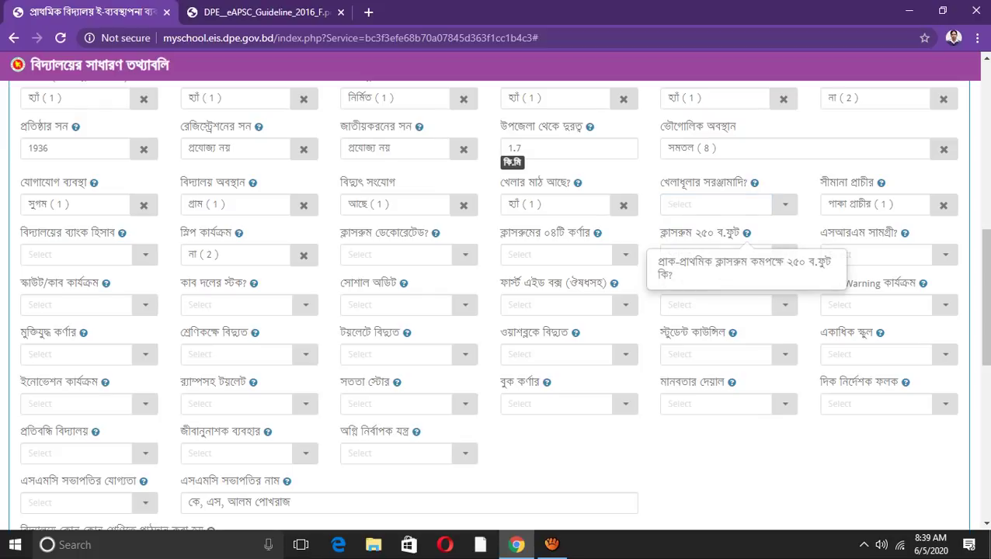
pyautogui.scroll(-3, 496, 304)
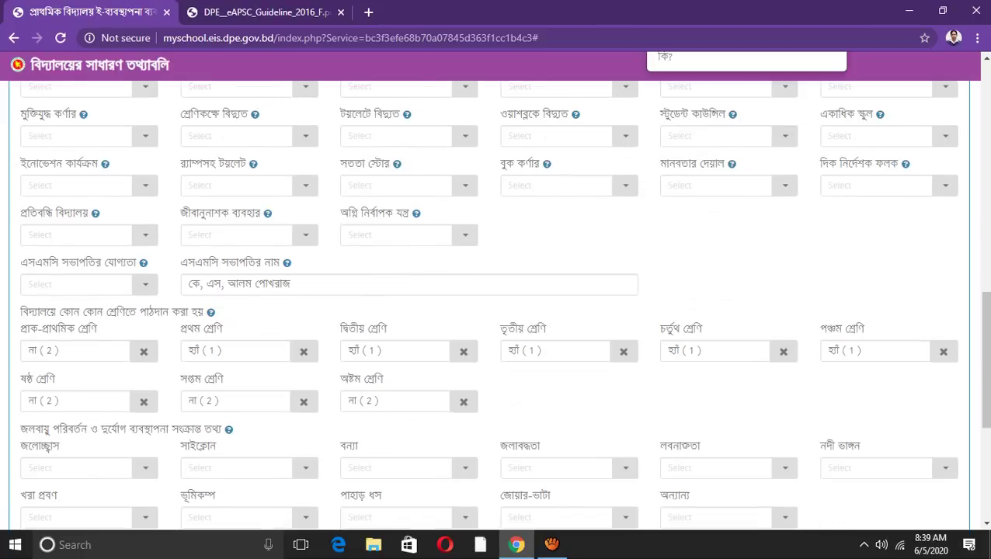
pyautogui.scroll(-3, 496, 303)
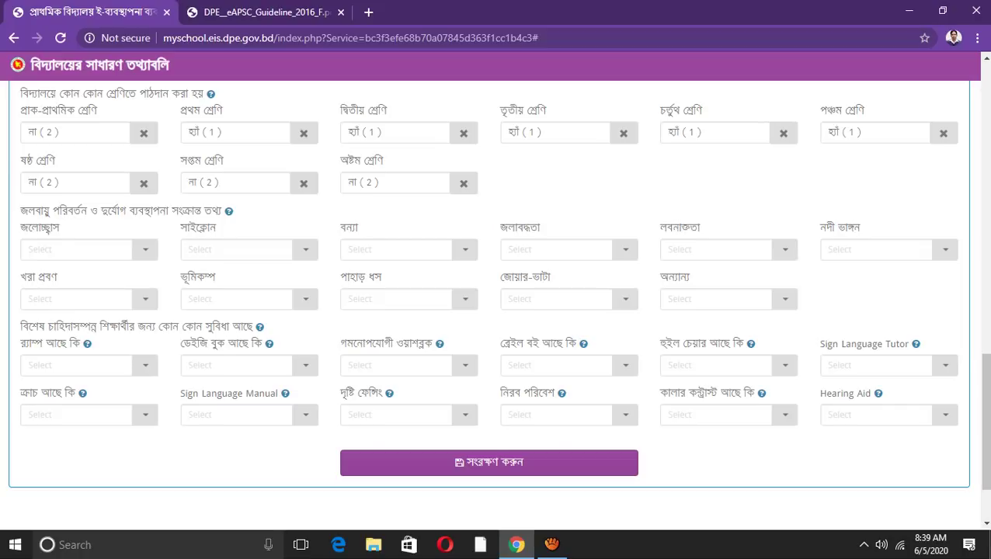
pyautogui.scroll(3, 495, 303)
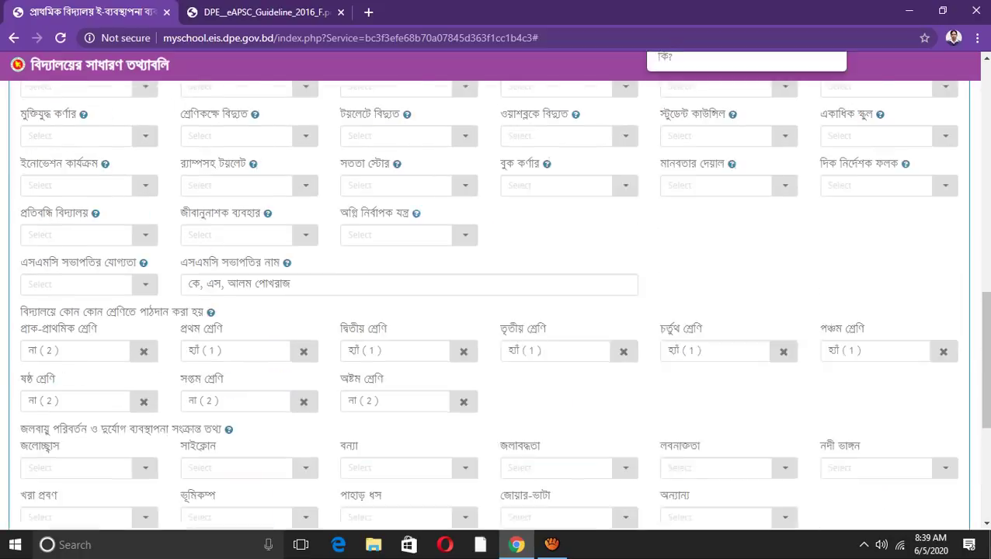
pyautogui.scroll(5, 496, 303)
pyautogui.scroll(5, 496, 304)
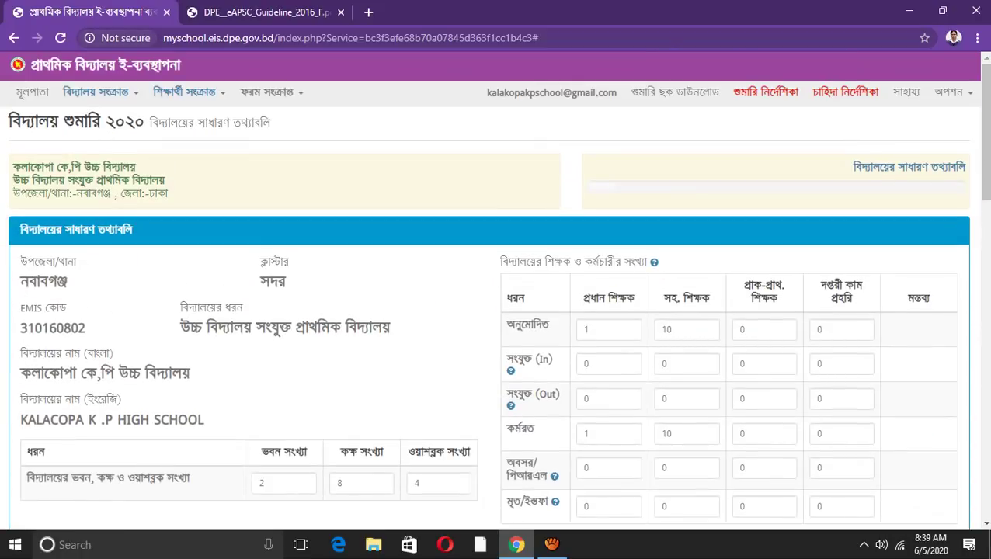
pyautogui.scroll(-5, 496, 303)
pyautogui.scroll(-3, 746, 303)
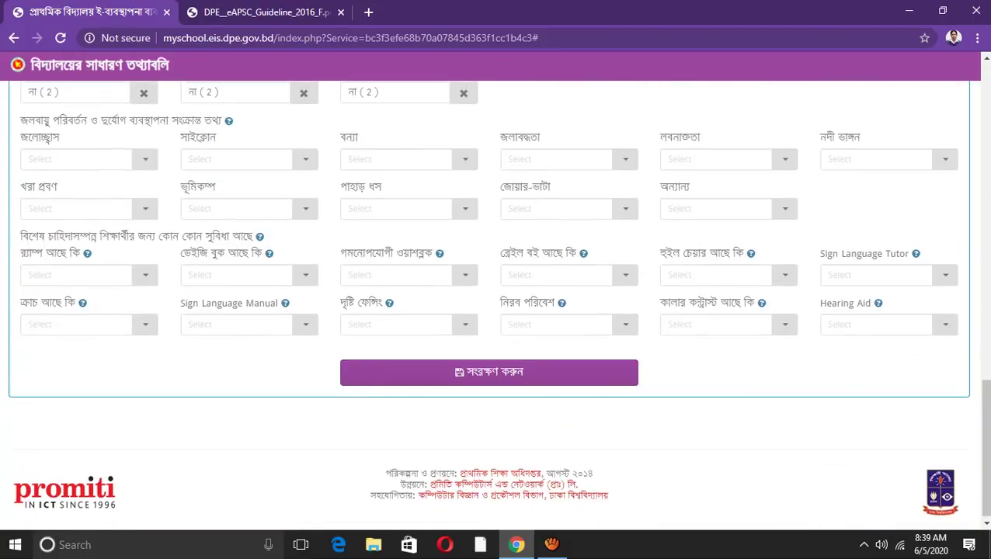
pyautogui.scroll(1, 746, 303)
pyautogui.scroll(2, 746, 303)
pyautogui.scroll(3, 746, 303)
pyautogui.scroll(3, 746, 303)
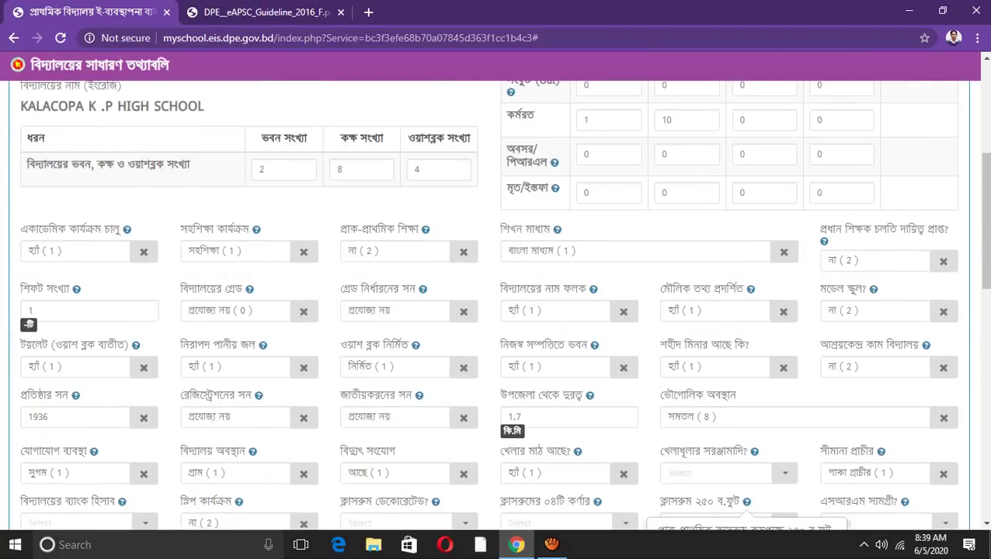
pyautogui.scroll(-5, 746, 303)
pyautogui.scroll(-5, 746, 304)
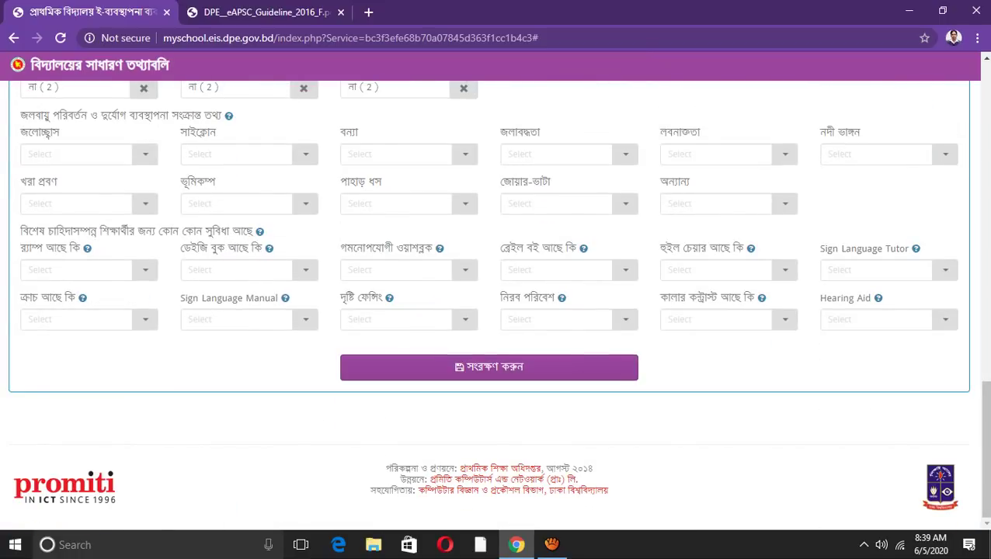
pyautogui.scroll(2, 504, 305)
pyautogui.scroll(3, 504, 306)
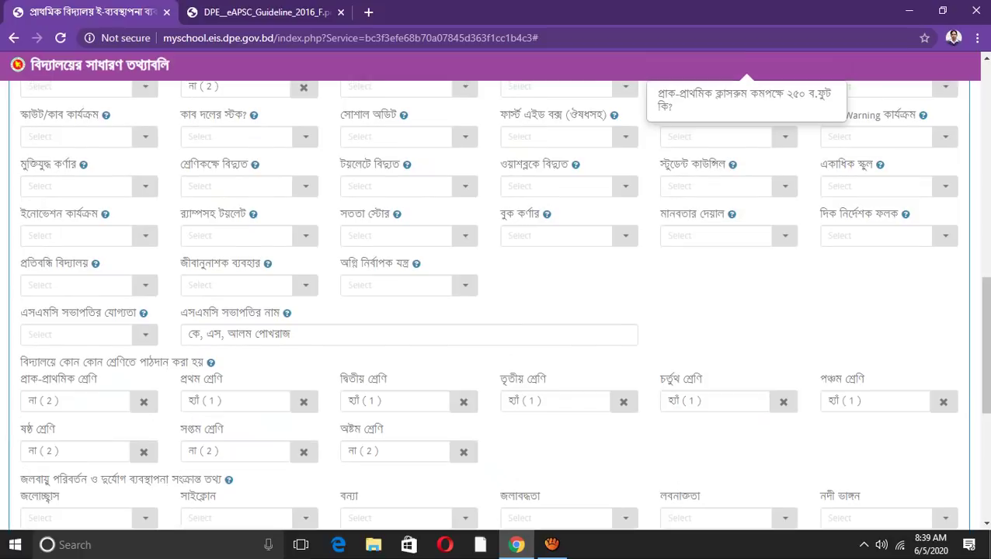
pyautogui.scroll(5, 495, 303)
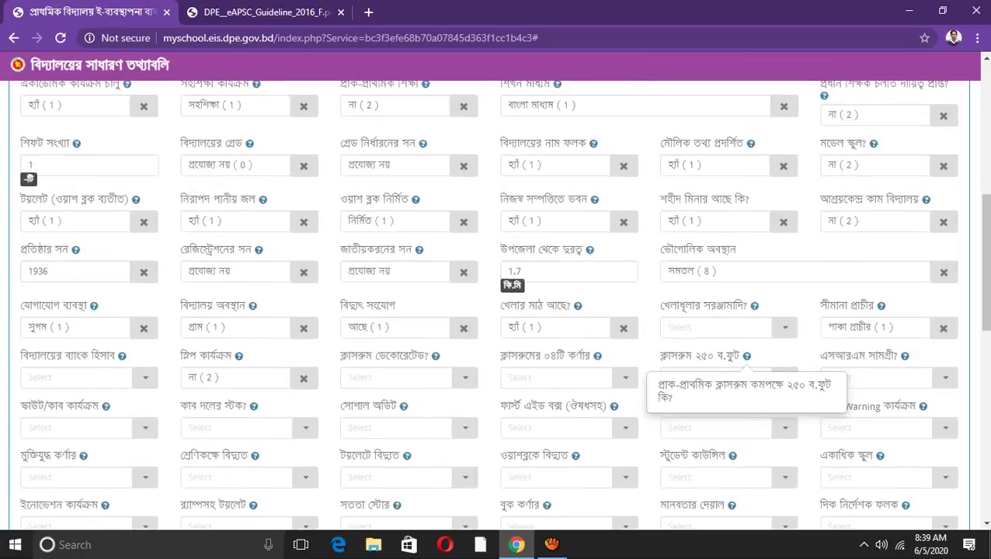
pyautogui.scroll(10, 494, 303)
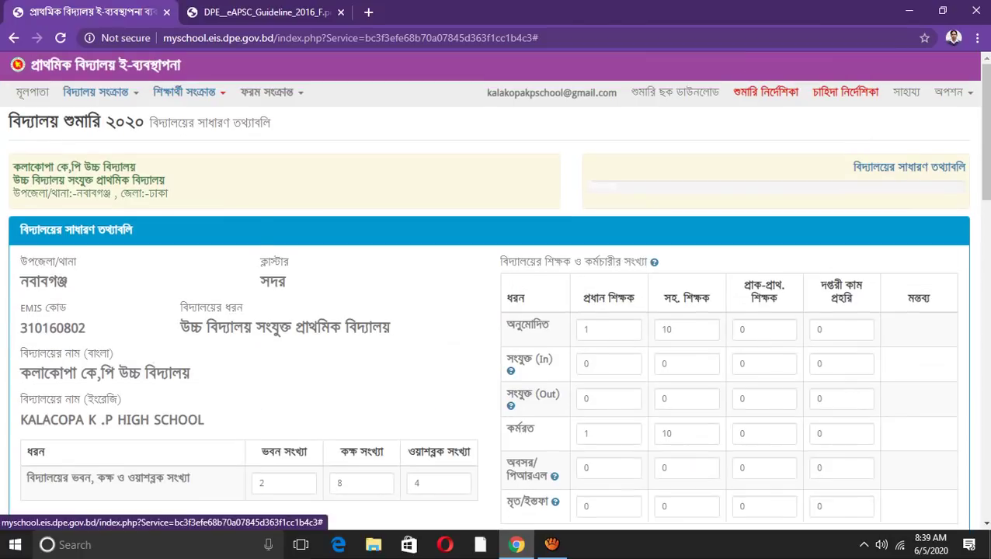
# Go back to the home dashboard through মূলপাতা in the বিদ্যালয় সংক্রান্ত menu.
pyautogui.click(184, 91)
pyautogui.click(96, 92)
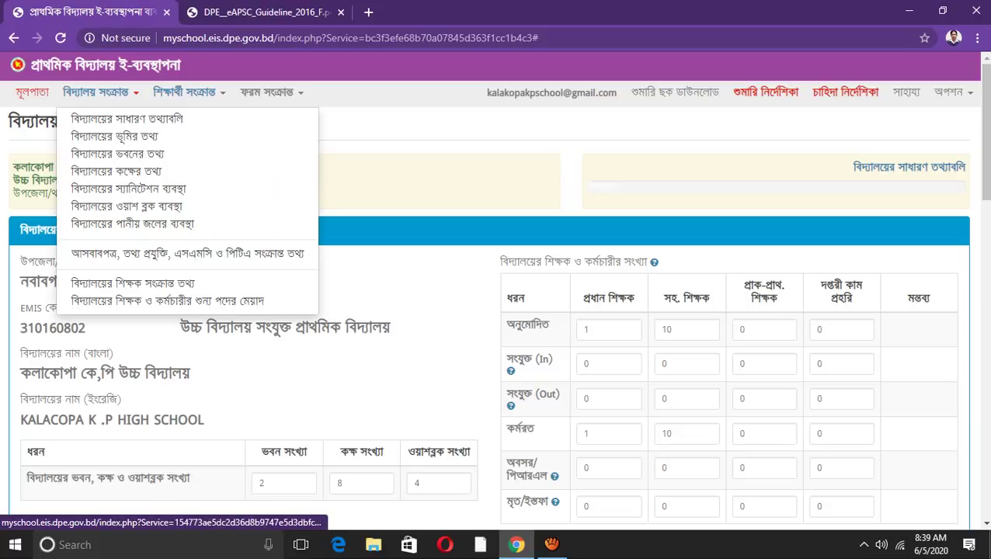
pyautogui.click(32, 91)
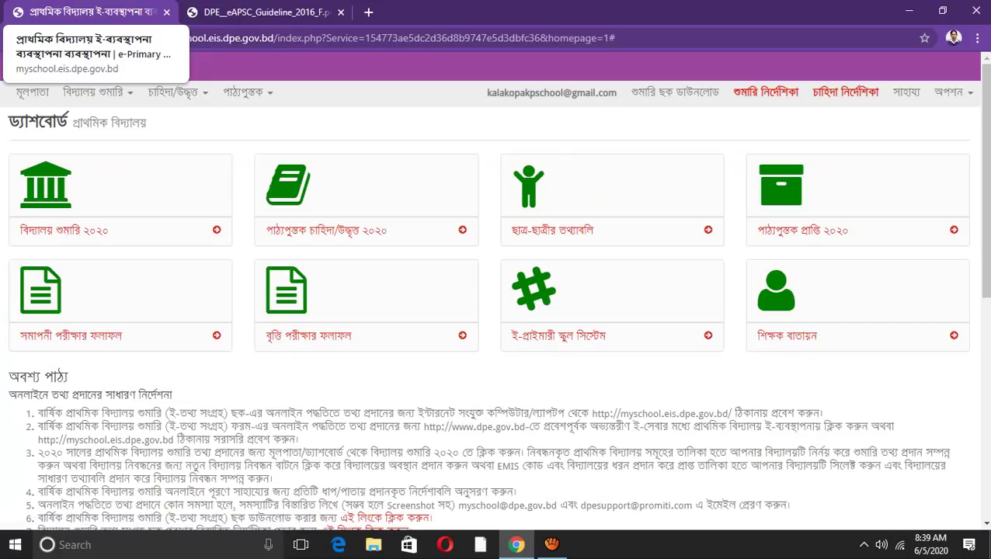
# Open the Census 2020 school list and inspect the first entry's code, name, address and registration code.
pyautogui.click(93, 92)
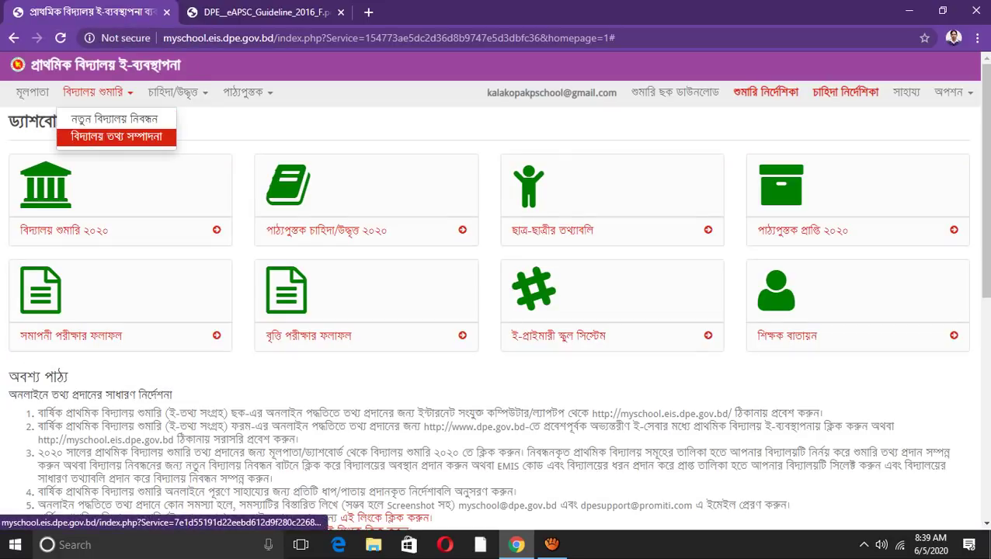
pyautogui.click(117, 137)
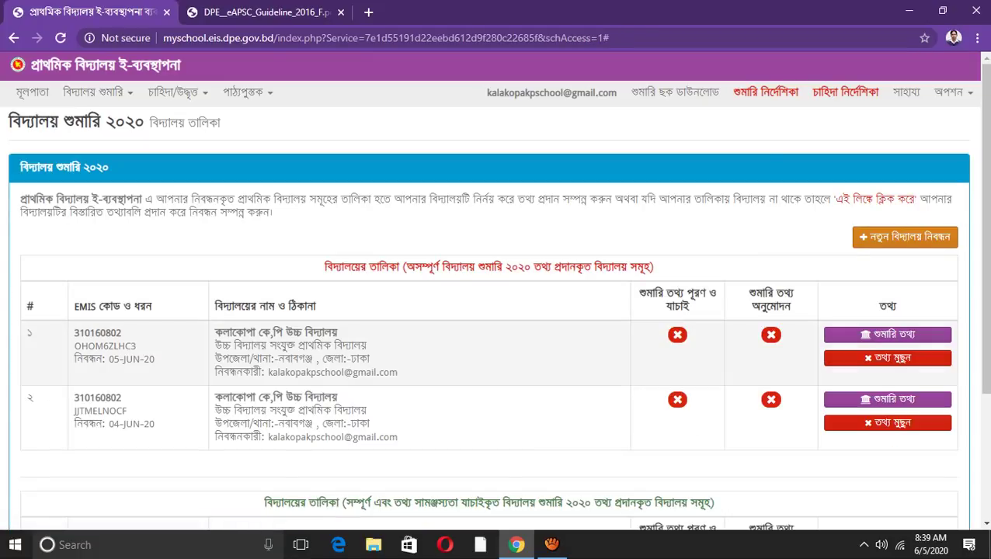
pyautogui.moveTo(79, 333); pyautogui.dragTo(369, 359)
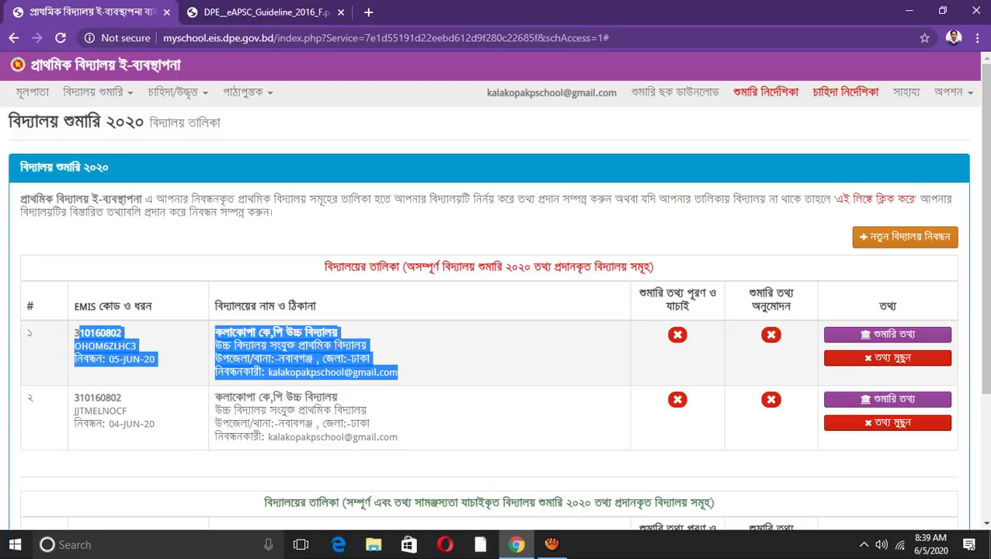
pyautogui.click(369, 359)
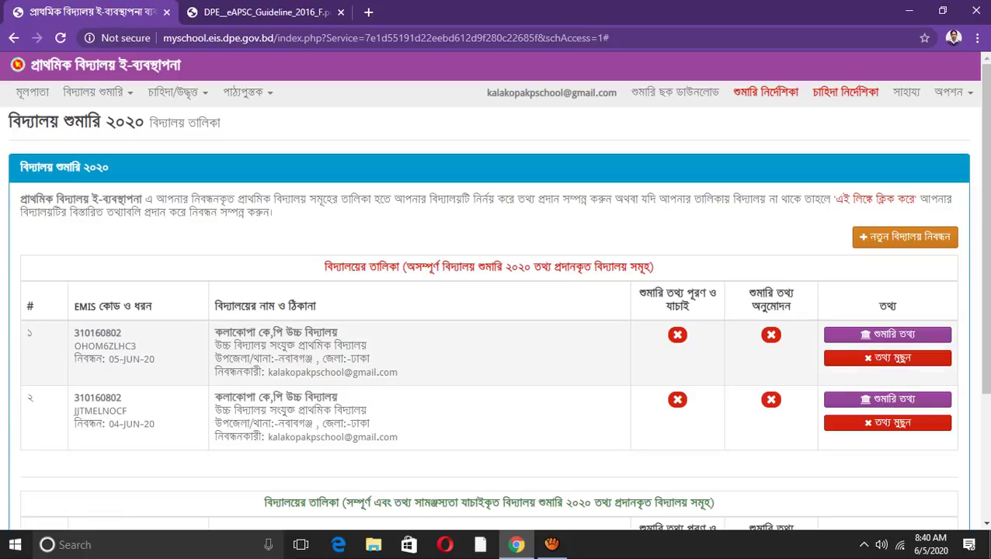
pyautogui.moveTo(74, 332)
pyautogui.mouseDown()
pyautogui.moveTo(155, 360)
pyautogui.moveTo(351, 359)
pyautogui.mouseUp()
pyautogui.doubleClick(105, 346)
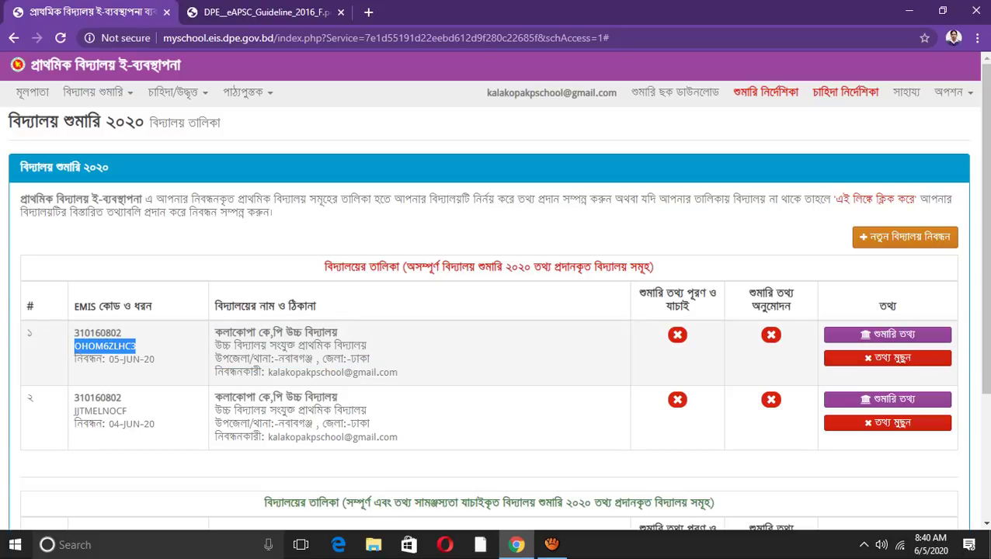
pyautogui.click(105, 346)
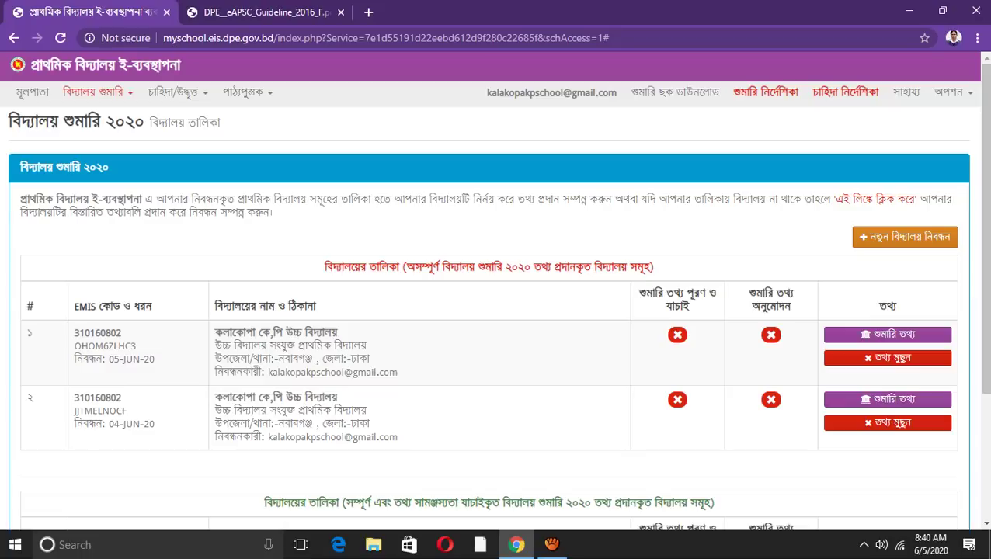
pyautogui.click(109, 92)
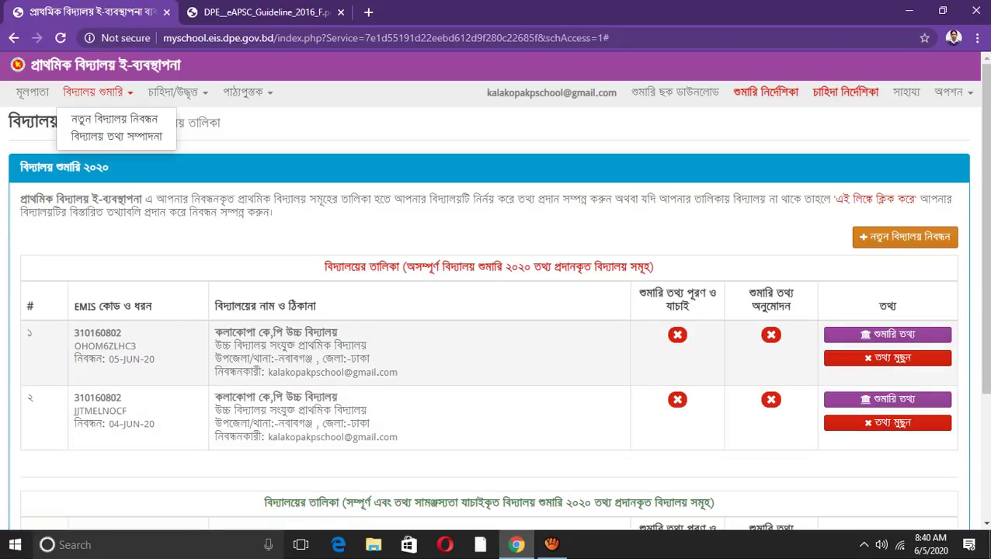
# Delete the duplicate 05-JUN-20 entry and open the remaining school's শুমারি তথ্য teacher list.
pyautogui.click(888, 357)
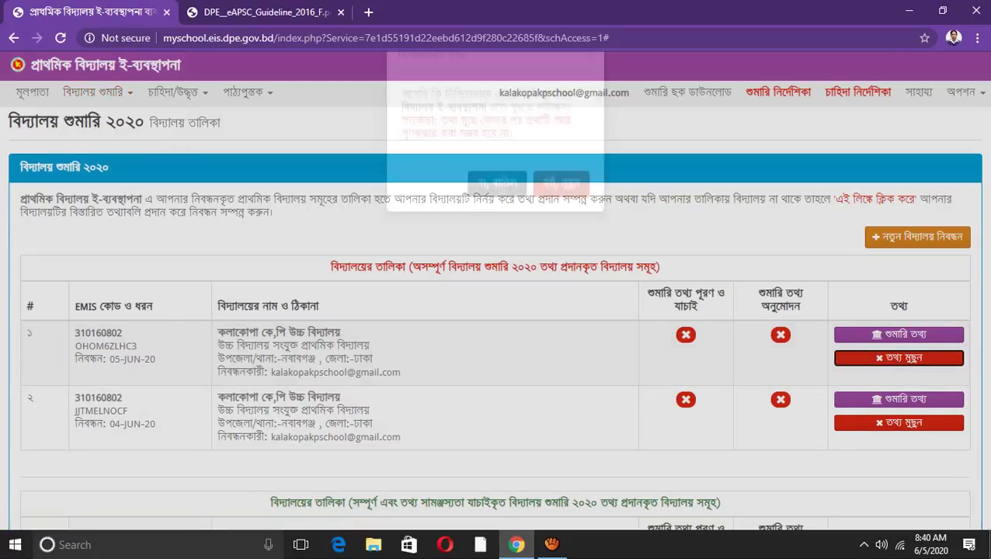
pyautogui.click(561, 219)
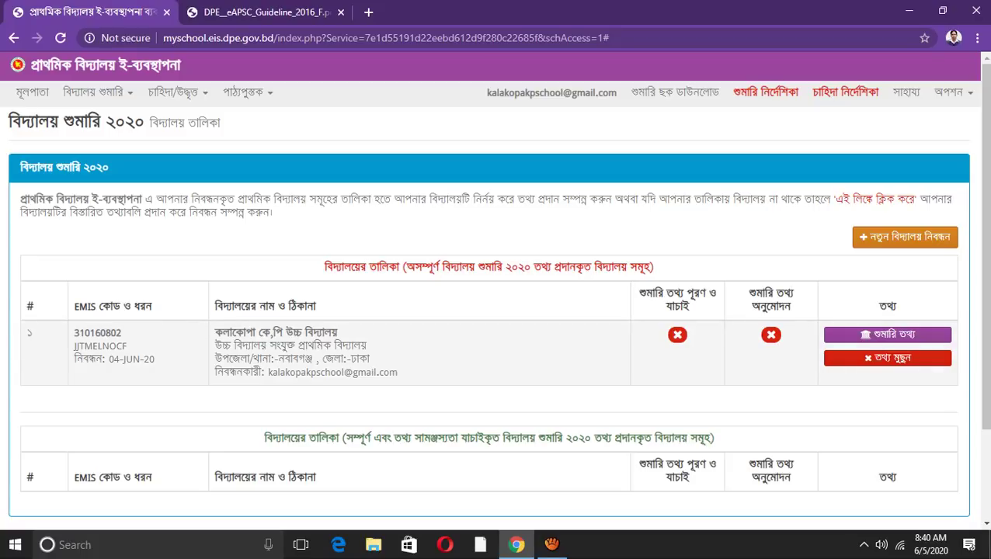
pyautogui.click(887, 334)
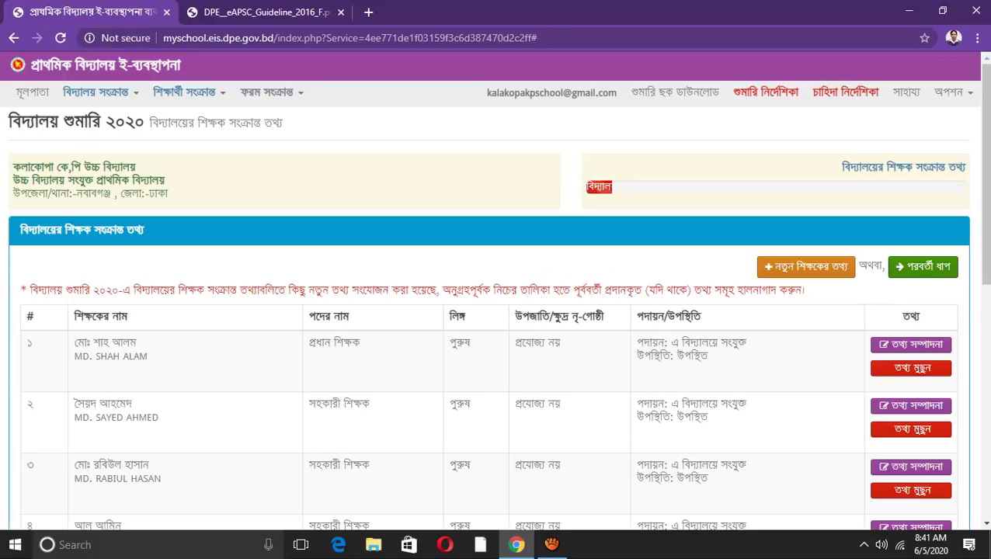
pyautogui.click(95, 91)
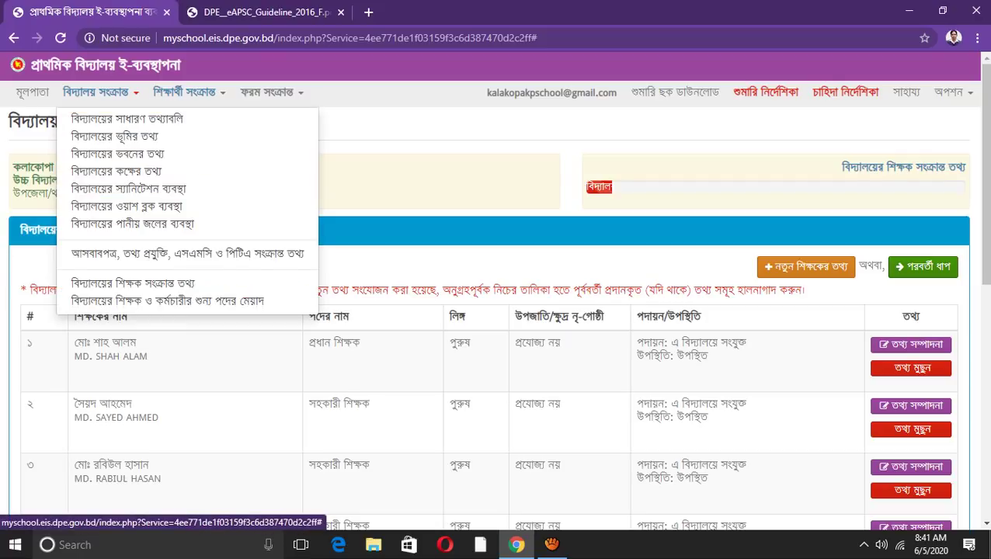
pyautogui.press('Escape')
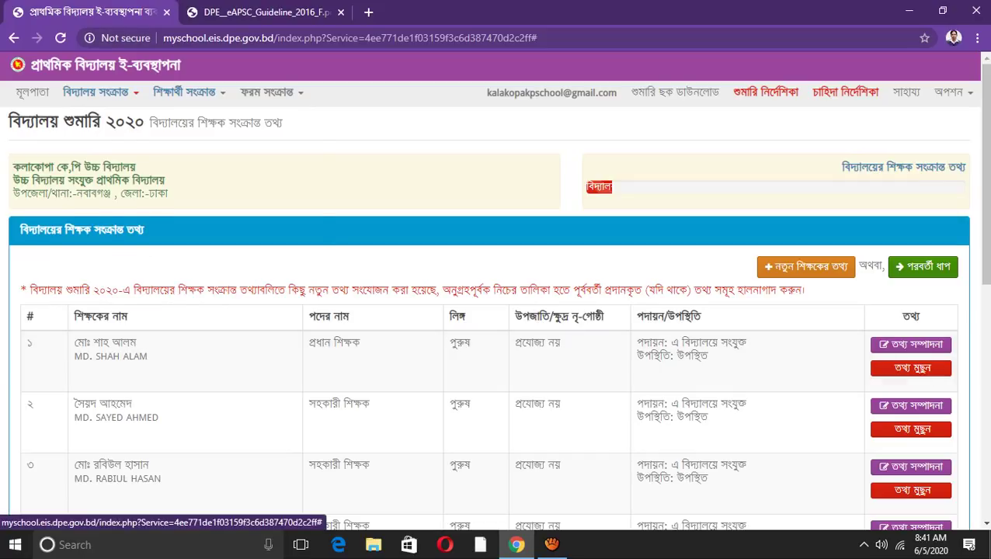
pyautogui.click(100, 91)
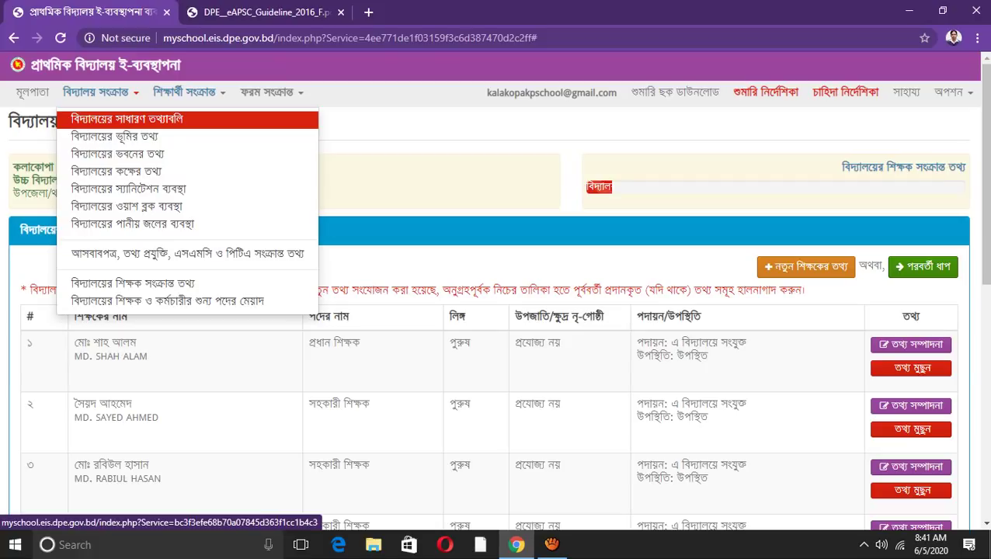
pyautogui.click(127, 118)
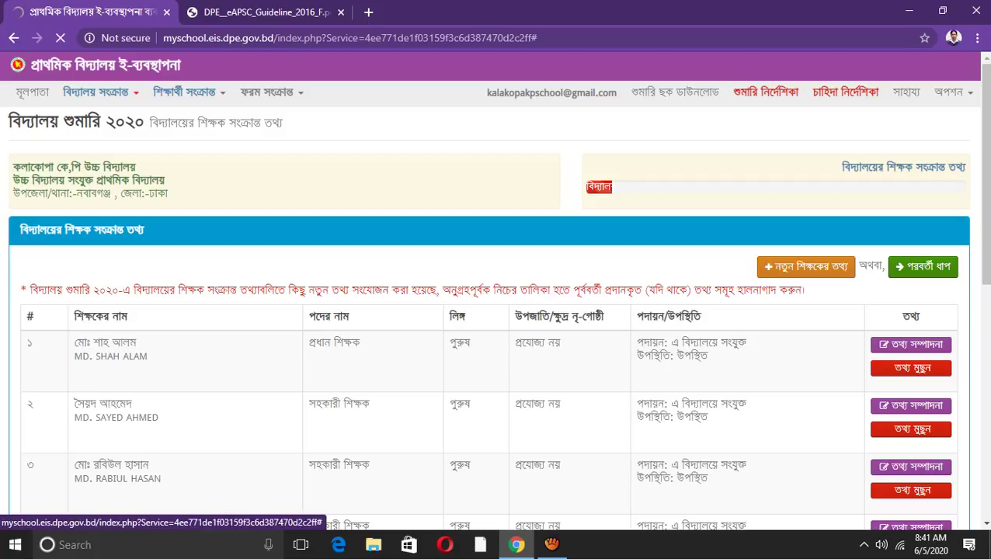
pyautogui.click(96, 92)
pyautogui.click(97, 92)
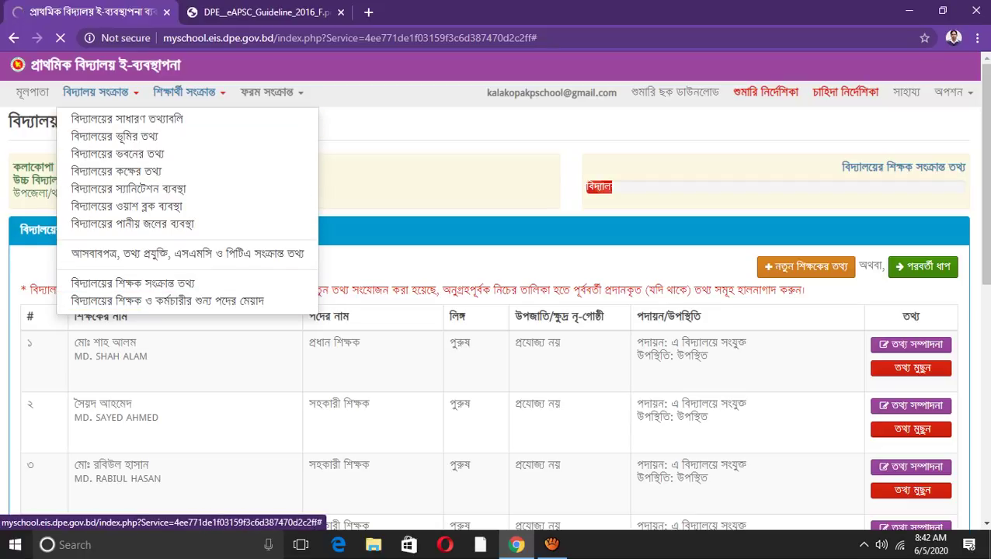
# Browse the student and form menus, then request বিদ্যালয়ের সাধারণ তথ্যাবলি, which lands on the login page.
pyautogui.click(184, 91)
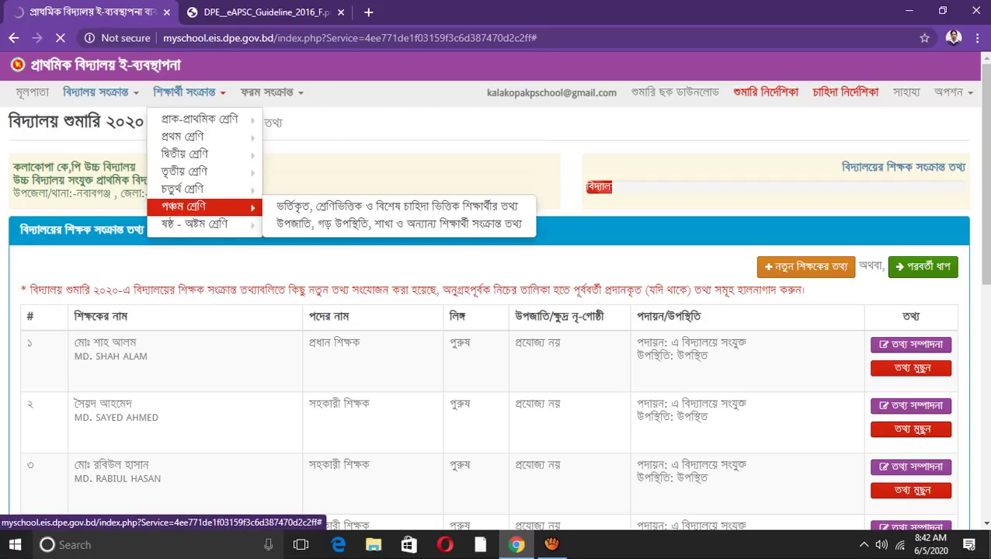
pyautogui.click(266, 92)
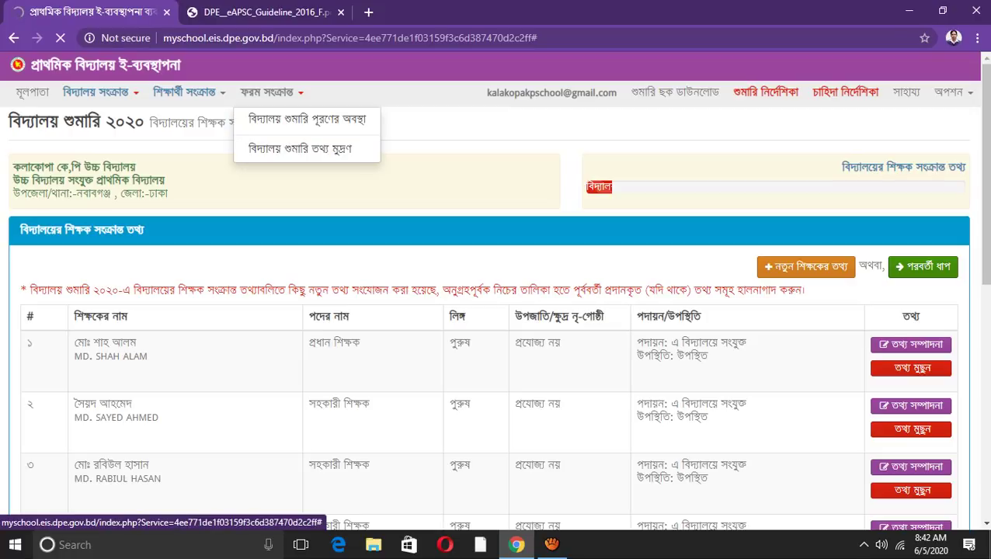
pyautogui.click(96, 92)
pyautogui.click(126, 119)
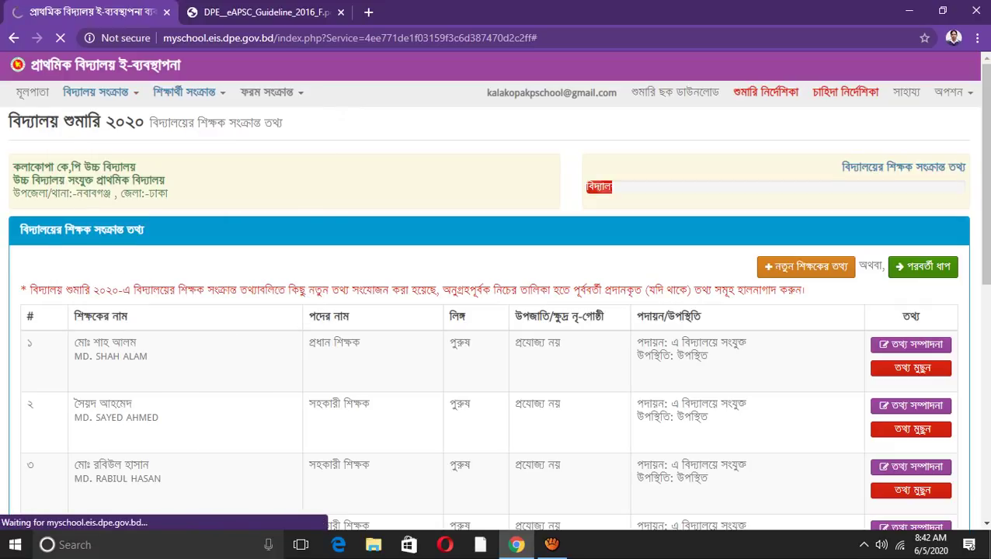
pyautogui.scroll(-5, 497, 311)
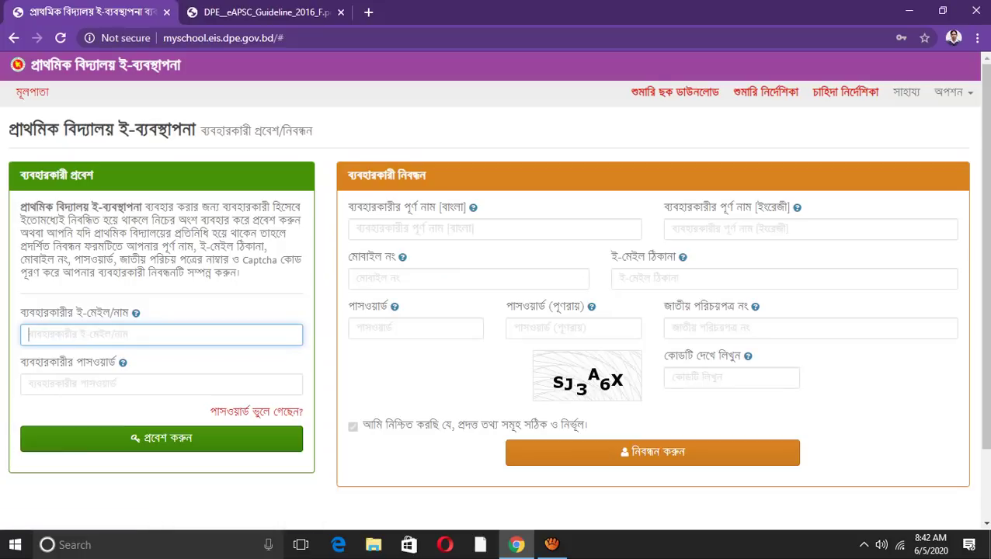
# Log in with Chrome's saved credentials and open the 2020 census school list.
pyautogui.press('Down')
pyautogui.press('Down')
pyautogui.press('Return')
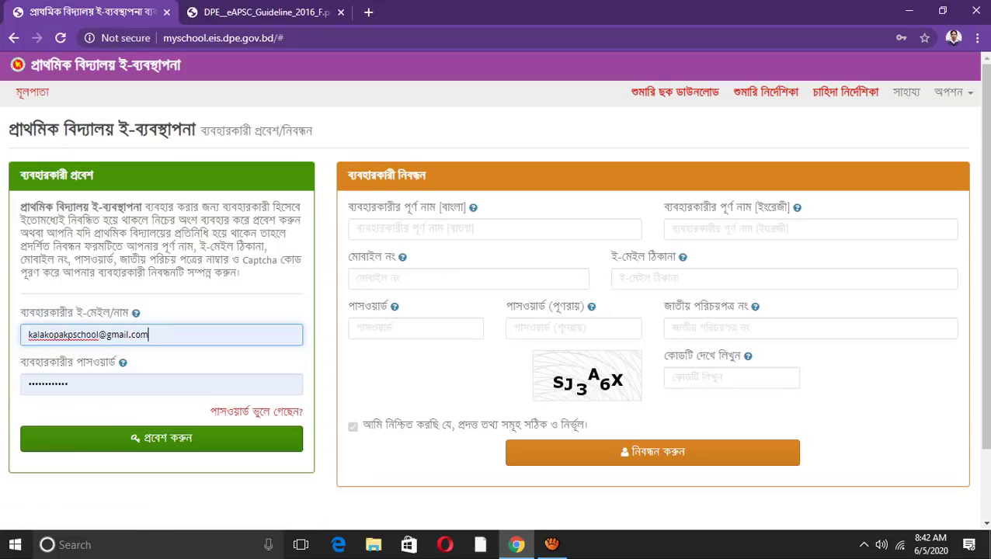
pyautogui.press('Return')
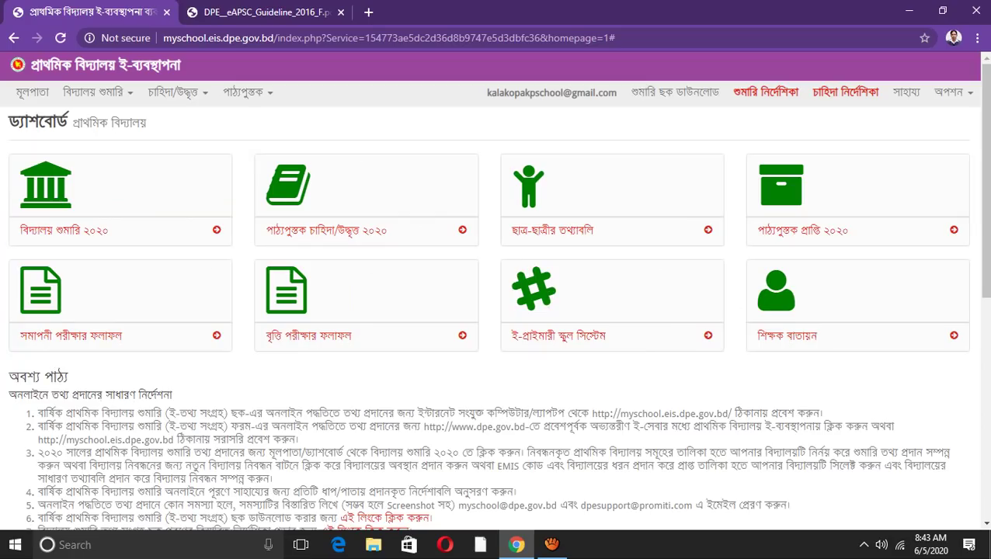
pyautogui.click(94, 92)
pyautogui.click(109, 137)
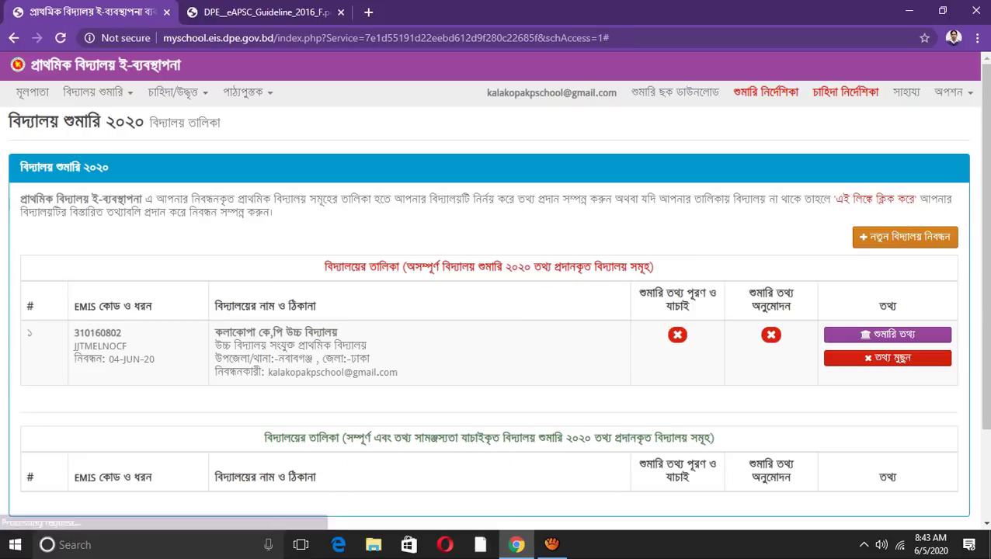
# Return to the home dashboard and highlight general instruction items 3 through 7.
pyautogui.click(32, 92)
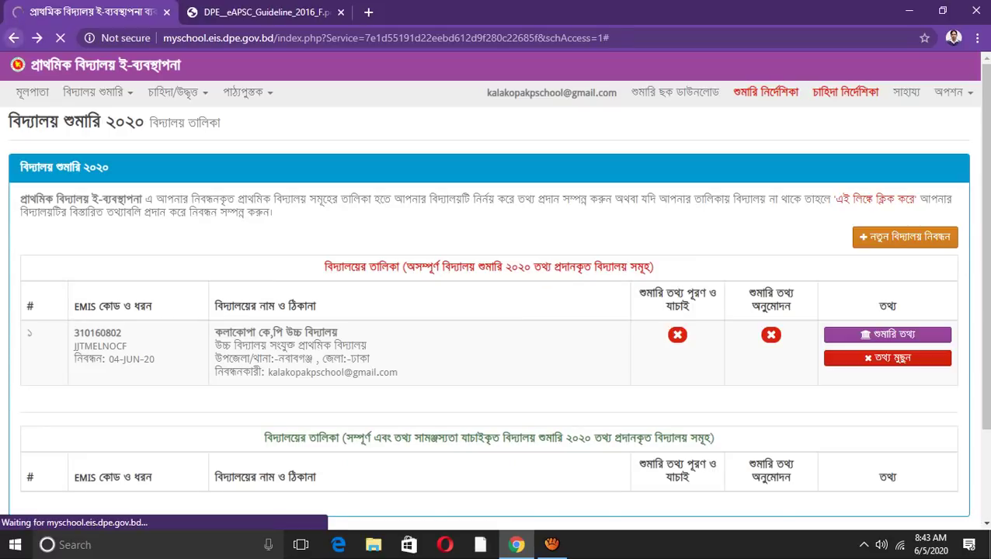
pyautogui.scroll(-2, 496, 303)
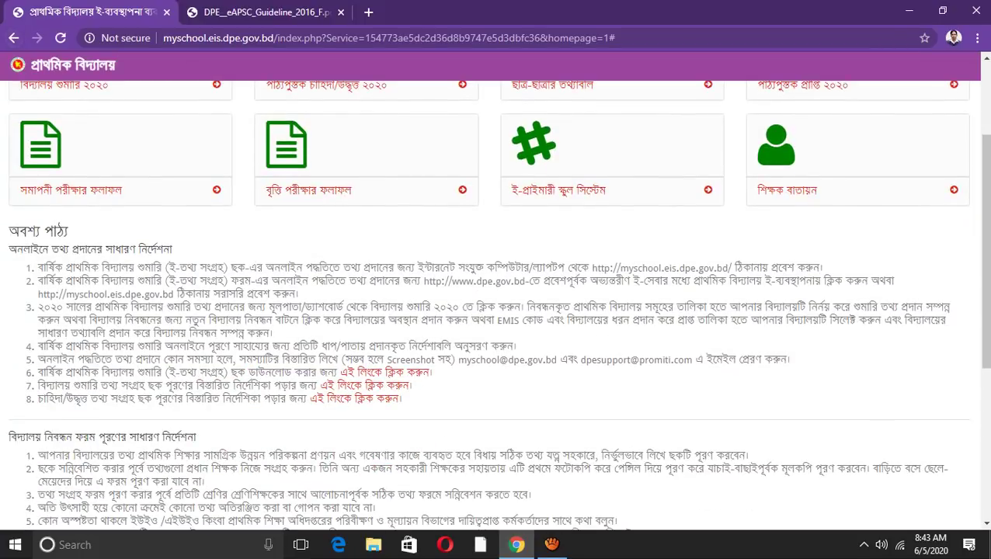
pyautogui.moveTo(18, 231); pyautogui.dragTo(44, 268)
pyautogui.moveTo(196, 439)
pyautogui.mouseDown()
pyautogui.moveTo(528, 478)
pyautogui.moveTo(570, 466)
pyautogui.moveTo(527, 478)
pyautogui.mouseUp()
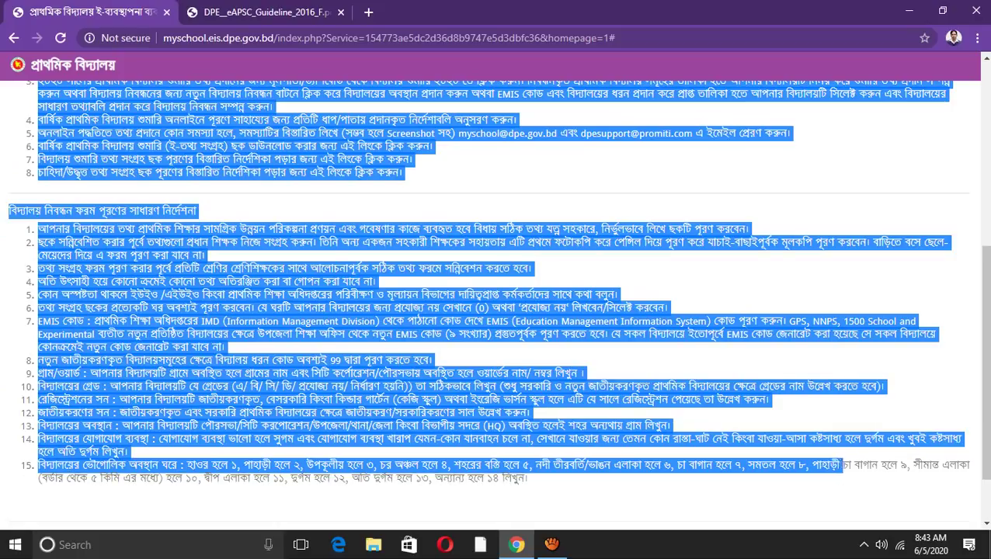
pyautogui.scroll(3, 527, 478)
pyautogui.scroll(2, 528, 478)
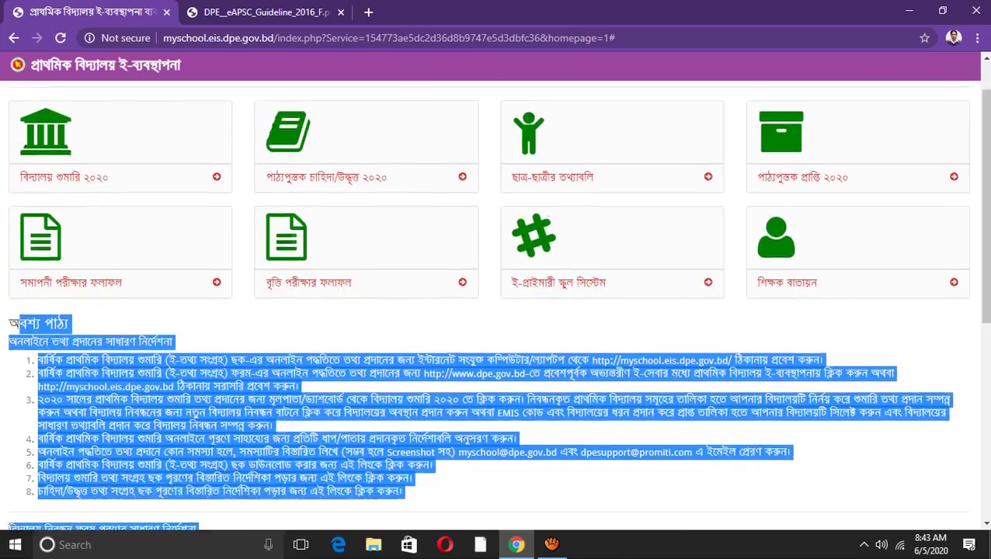
pyautogui.scroll(-3, 527, 478)
pyautogui.click(527, 478)
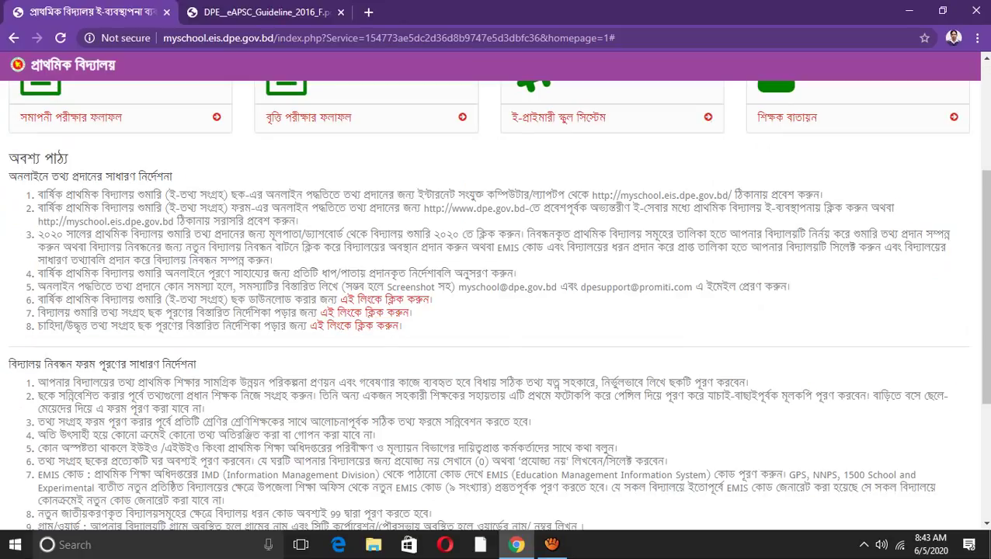
pyautogui.moveTo(87, 233); pyautogui.dragTo(271, 313)
pyautogui.click(271, 312)
# Open the 2020 school census list from the বিদ্যালয় শুমারি menu.
pyautogui.scroll(2, 373, 466)
pyautogui.scroll(-3, 373, 467)
pyautogui.scroll(4, 373, 467)
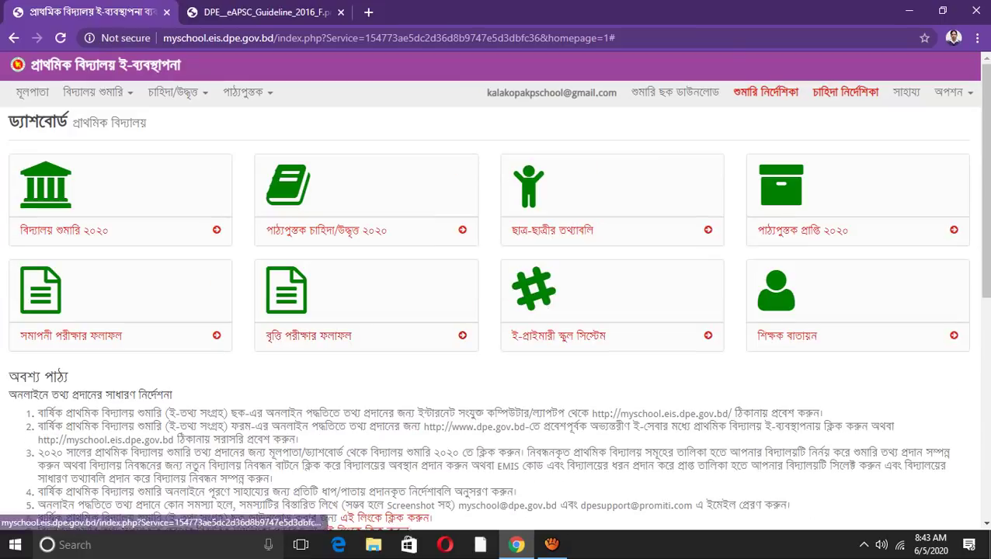
pyautogui.scroll(-1, 373, 466)
pyautogui.scroll(1, 373, 481)
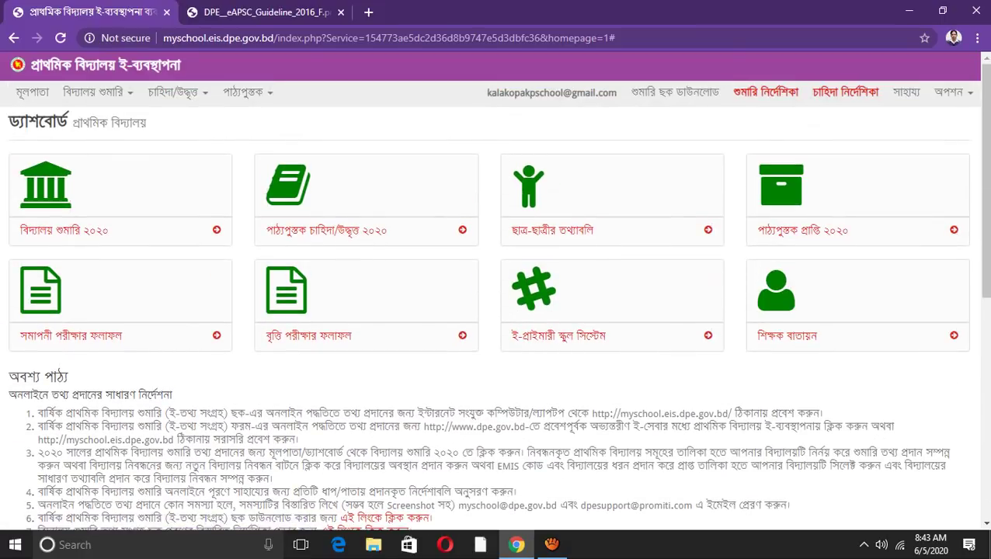
pyautogui.click(93, 91)
pyautogui.click(100, 137)
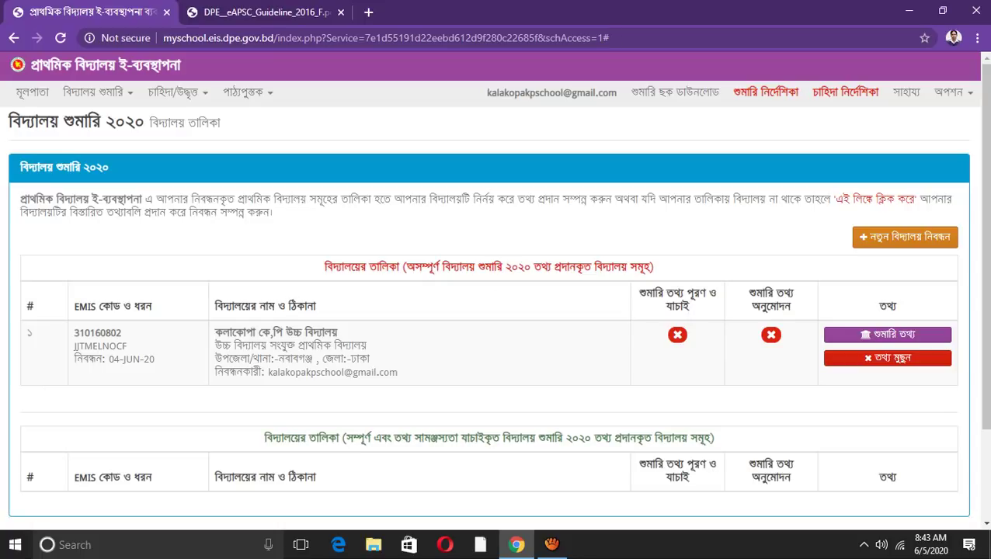
# Open the school's শুমারি তথ্য teacher list, then request বিদ্যালয়ের সাধারণ তথ্যাবলি.
pyautogui.click(888, 334)
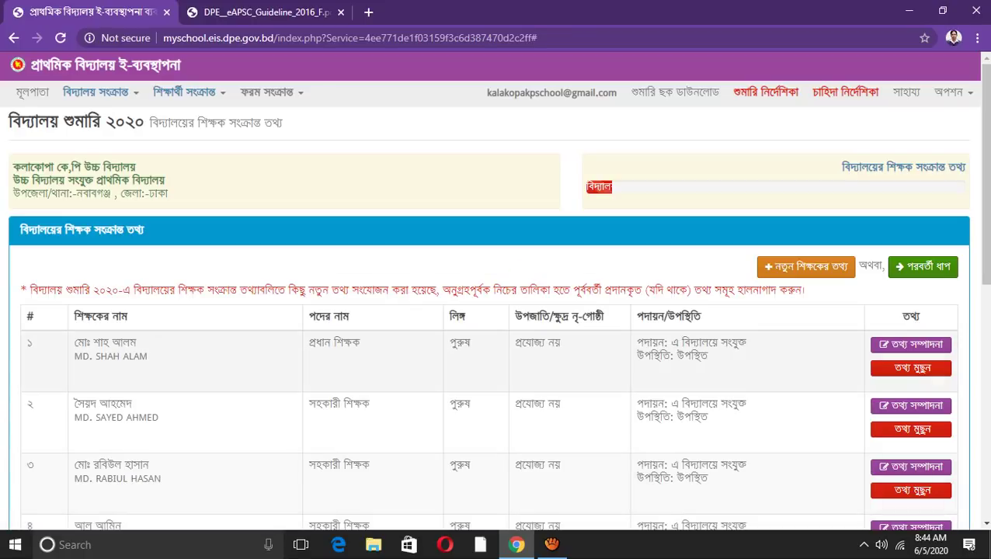
pyautogui.click(96, 92)
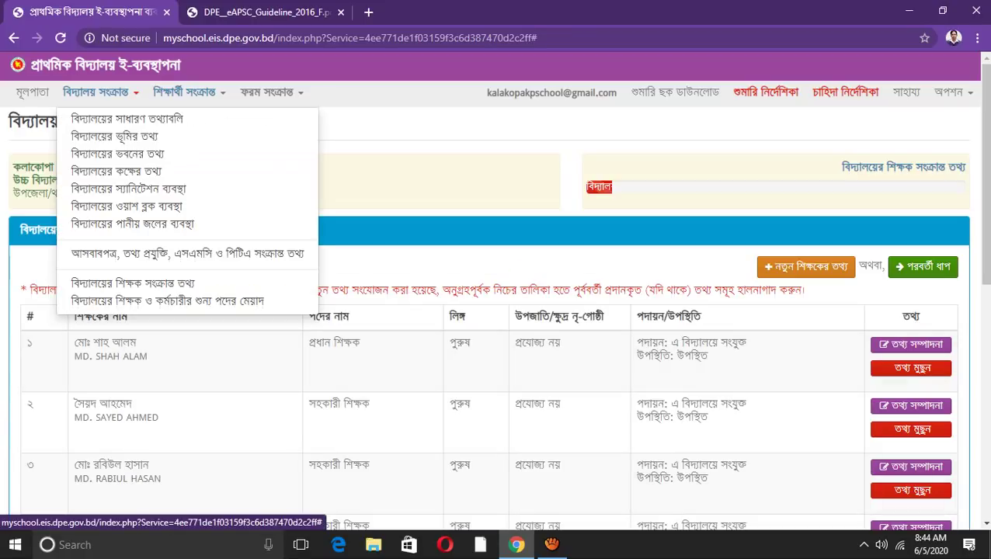
pyautogui.click(126, 119)
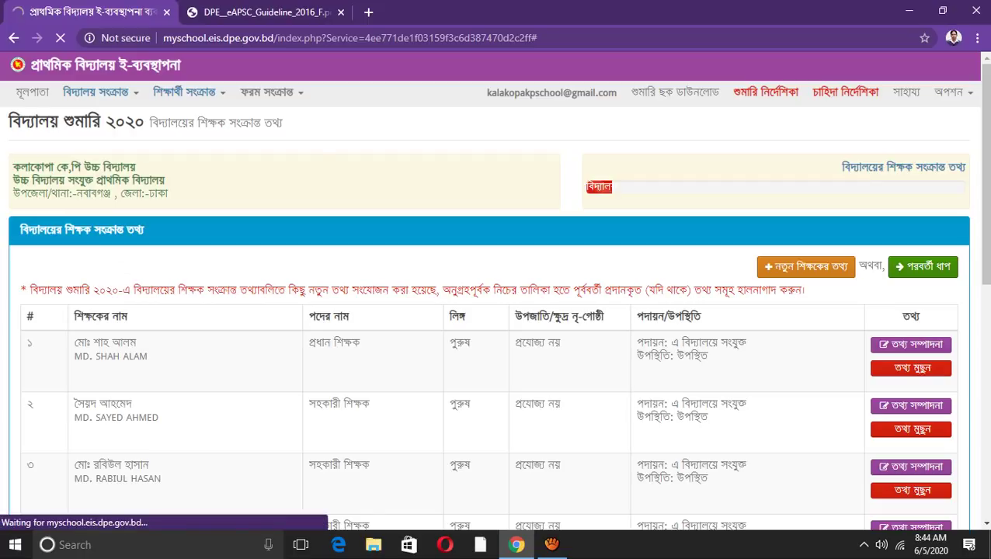
# Request the general information page again, ending back on the login page.
pyautogui.click(96, 92)
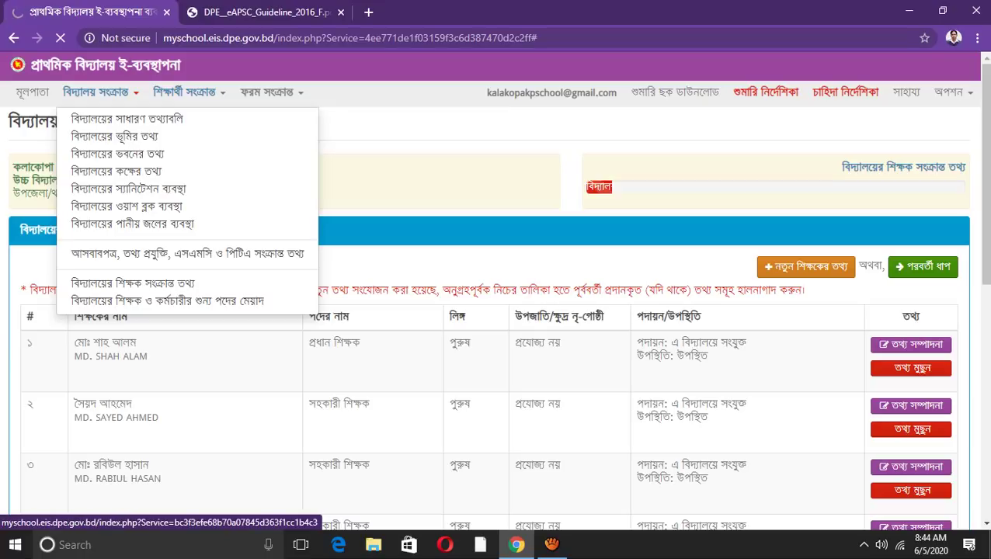
pyautogui.click(126, 118)
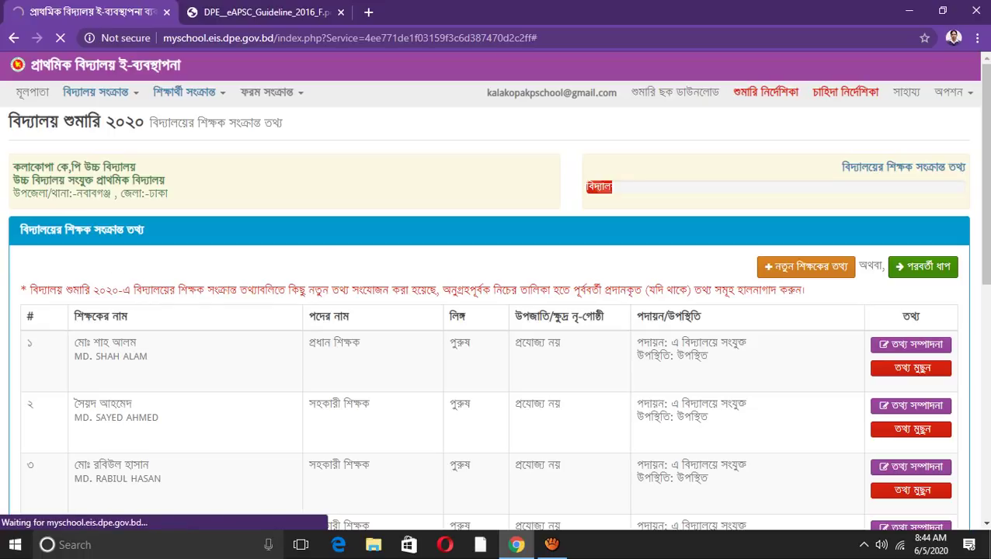
pyautogui.scroll(-10, 497, 311)
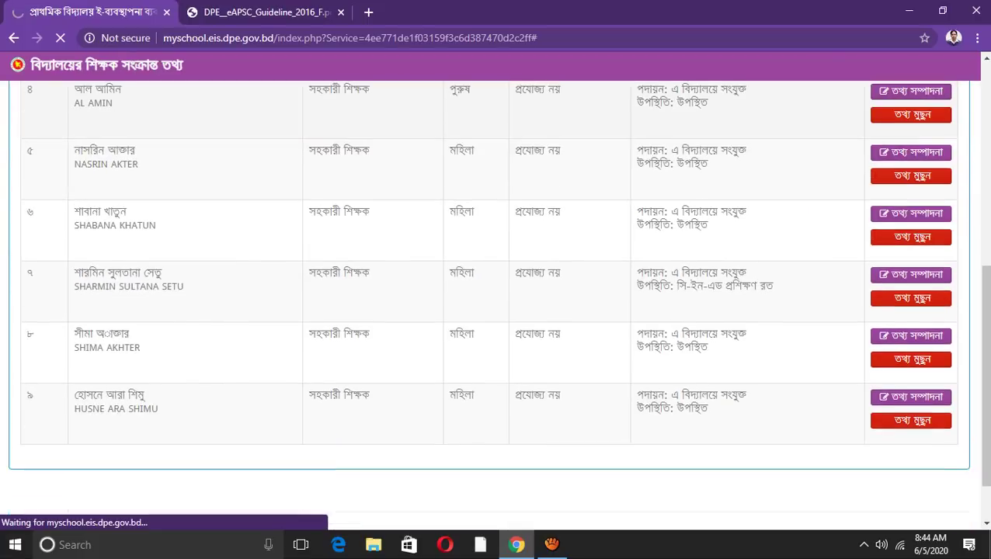
pyautogui.scroll(10, 498, 311)
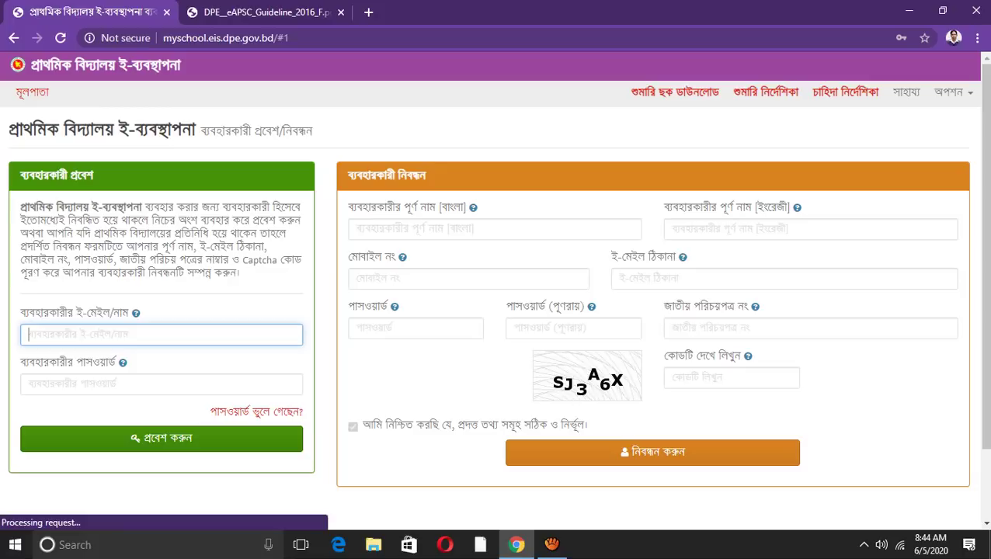
# Log back in with the saved credentials and open the school's শুমারি তথ্য teacher list.
pyautogui.press('Down')
pyautogui.press('Down')
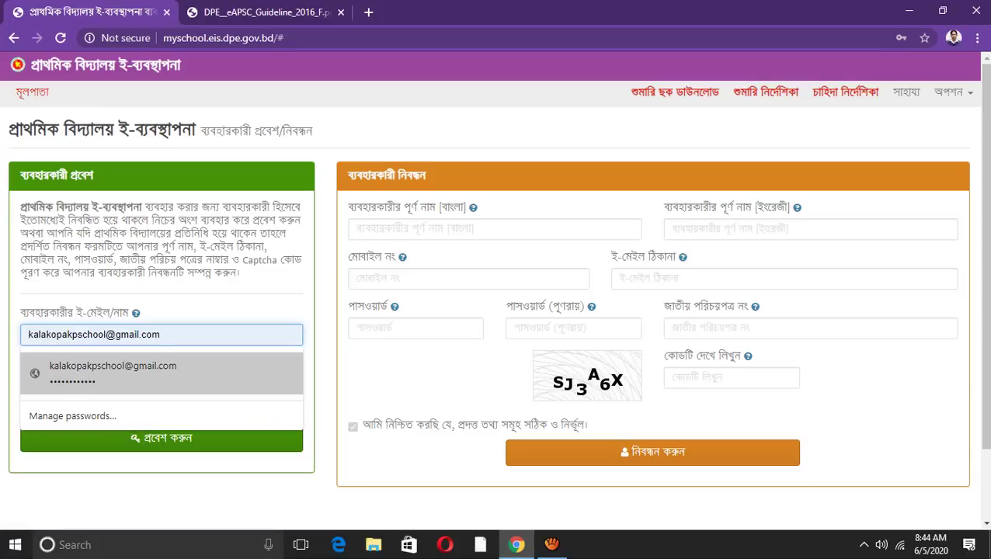
pyautogui.press('Return')
pyautogui.press('Return')
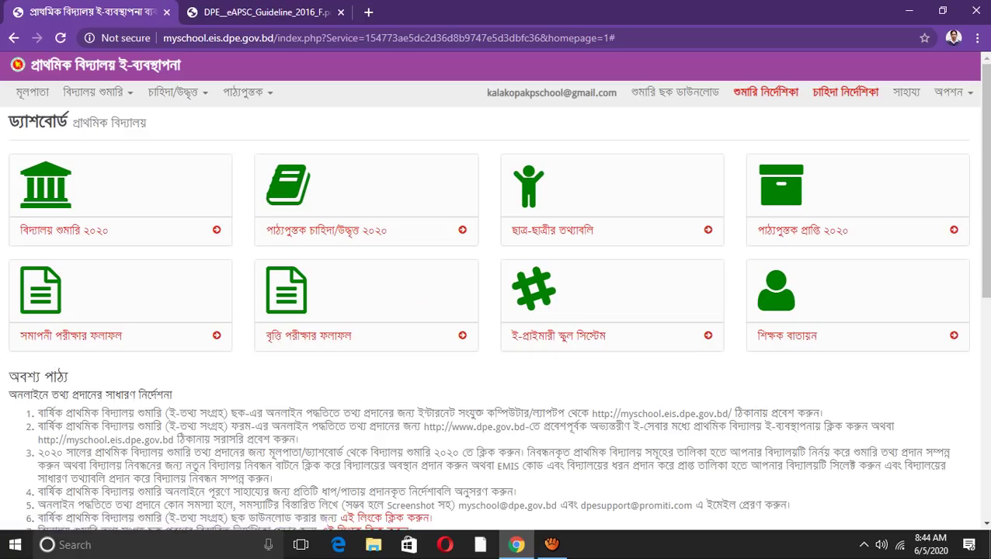
pyautogui.click(93, 92)
pyautogui.click(117, 135)
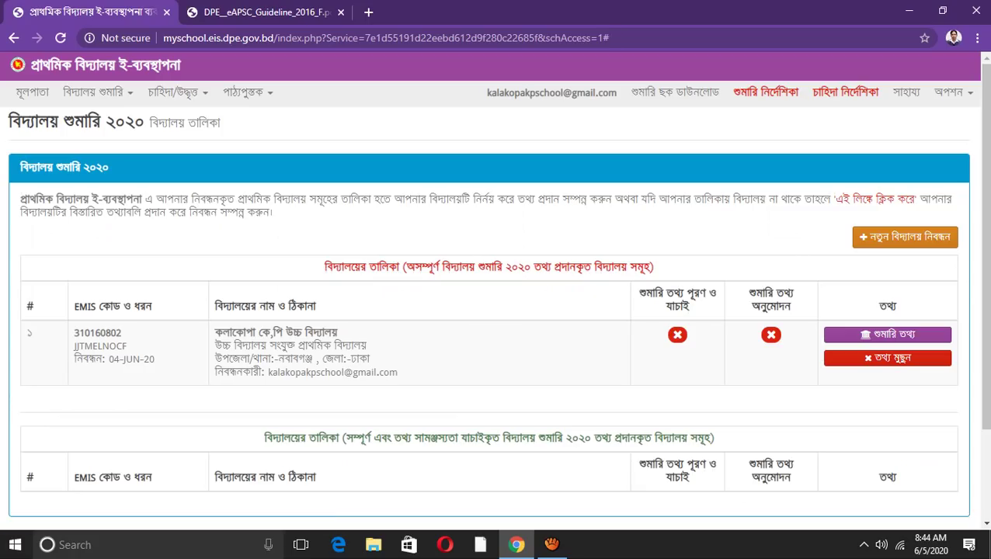
pyautogui.click(888, 334)
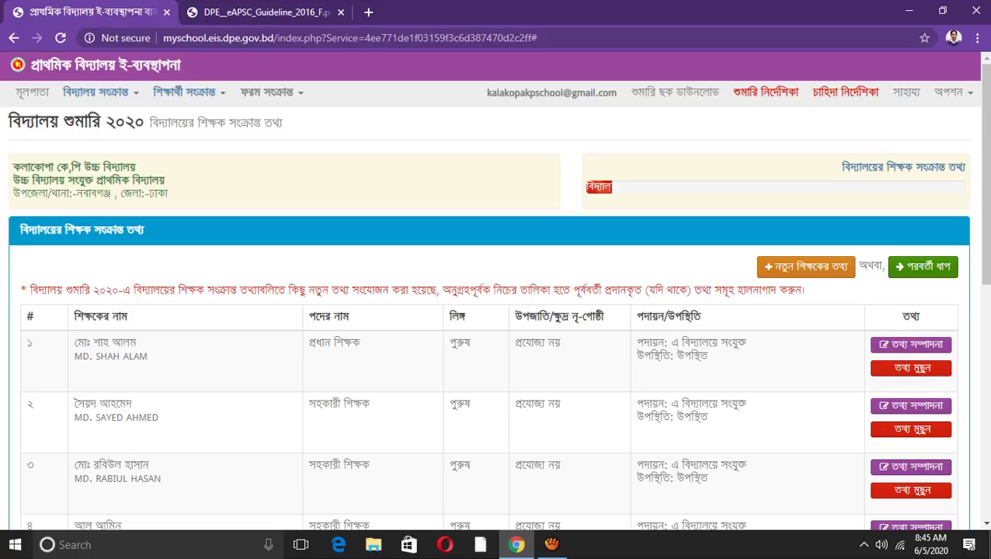
# Review the nine listed teachers, then choose বিদ্যালয়ের সাধারণ তথ্যাবলি from বিদ্যালয় সংক্রান্ত.
pyautogui.scroll(-4, 497, 350)
pyautogui.scroll(-4, 497, 350)
pyautogui.scroll(6, 497, 350)
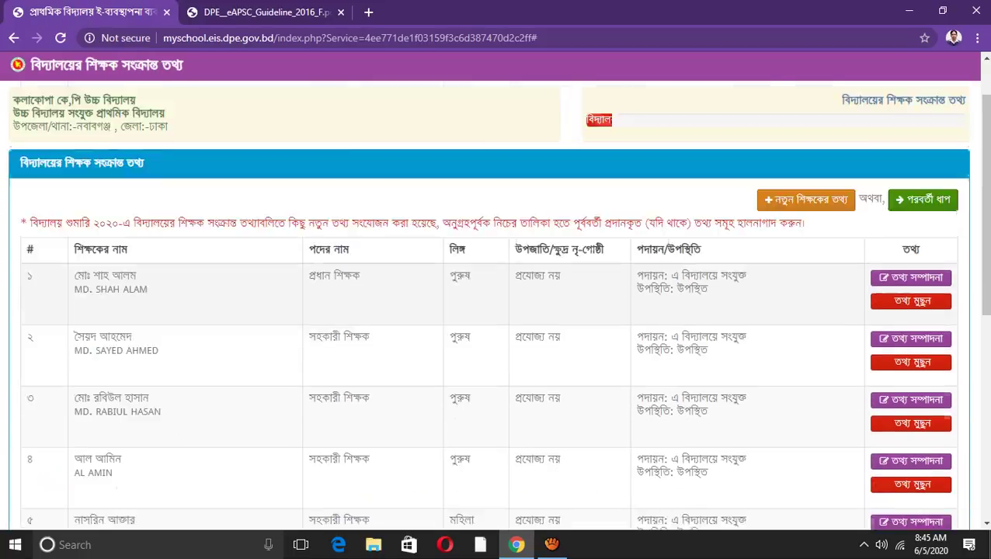
pyautogui.scroll(2, 498, 349)
pyautogui.click(96, 92)
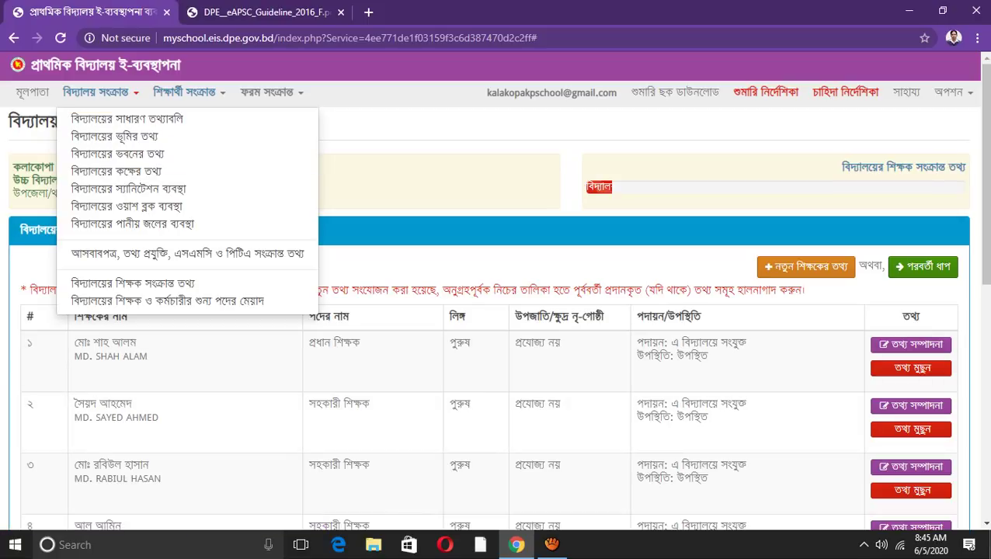
pyautogui.press('Escape')
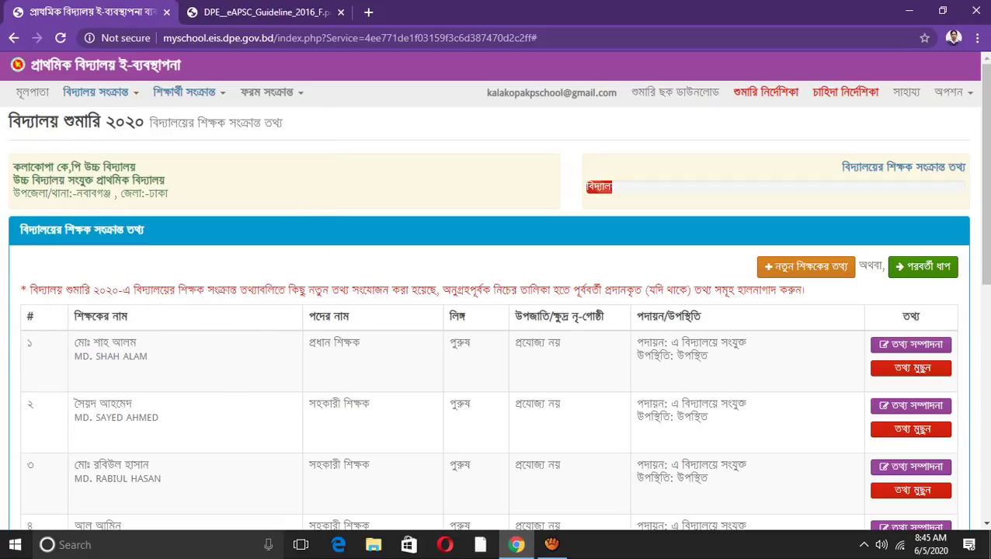
pyautogui.scroll(-6, 498, 303)
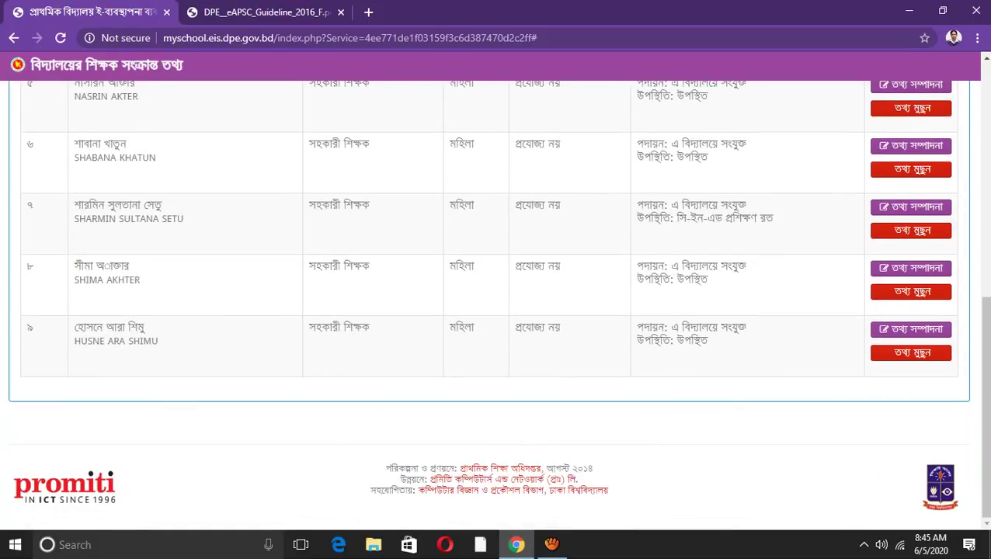
pyautogui.scroll(2, 497, 304)
pyautogui.scroll(4, 497, 303)
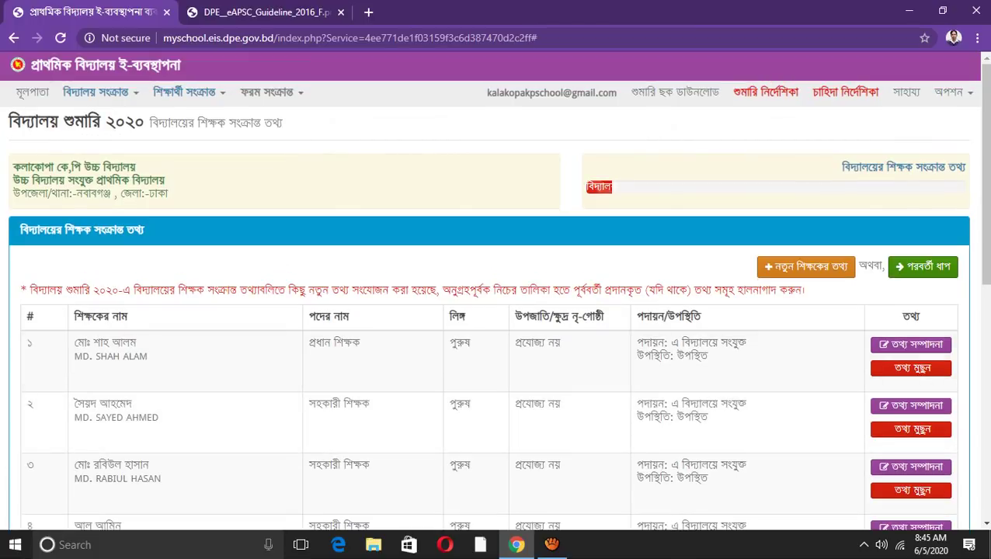
pyautogui.click(97, 91)
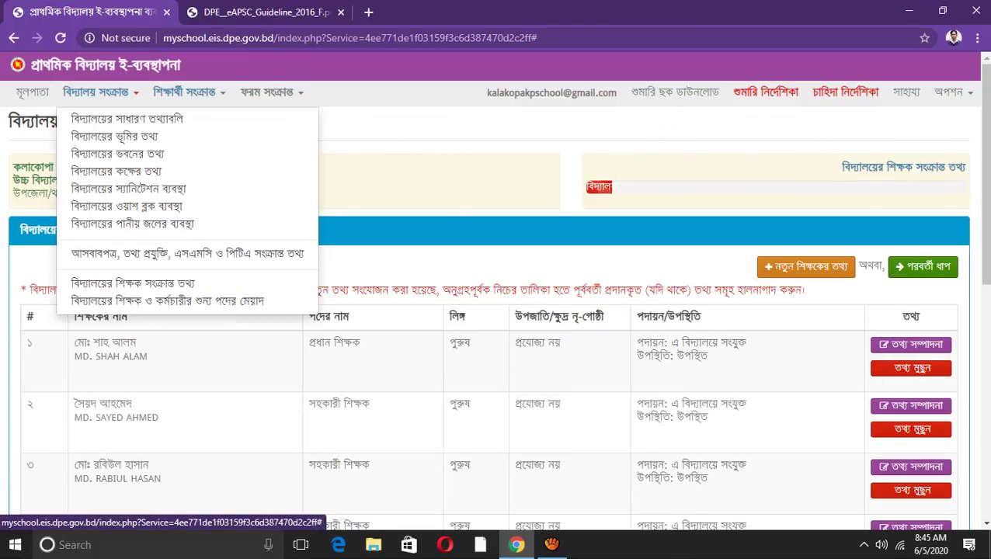
pyautogui.click(126, 119)
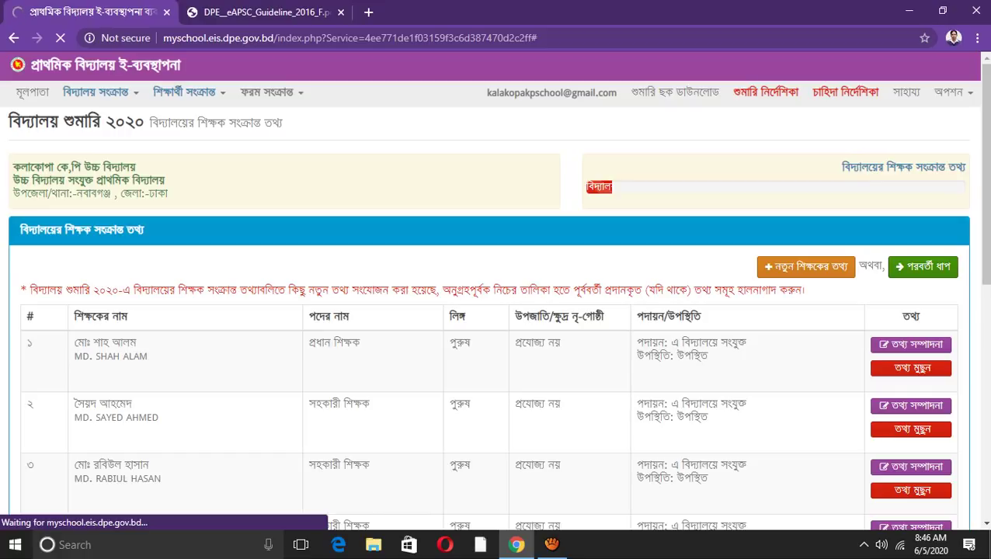
# Wait for the general information page to load, showing founding year 1936, while scrolling.
pyautogui.scroll(-4, 496, 311)
pyautogui.scroll(4, 496, 311)
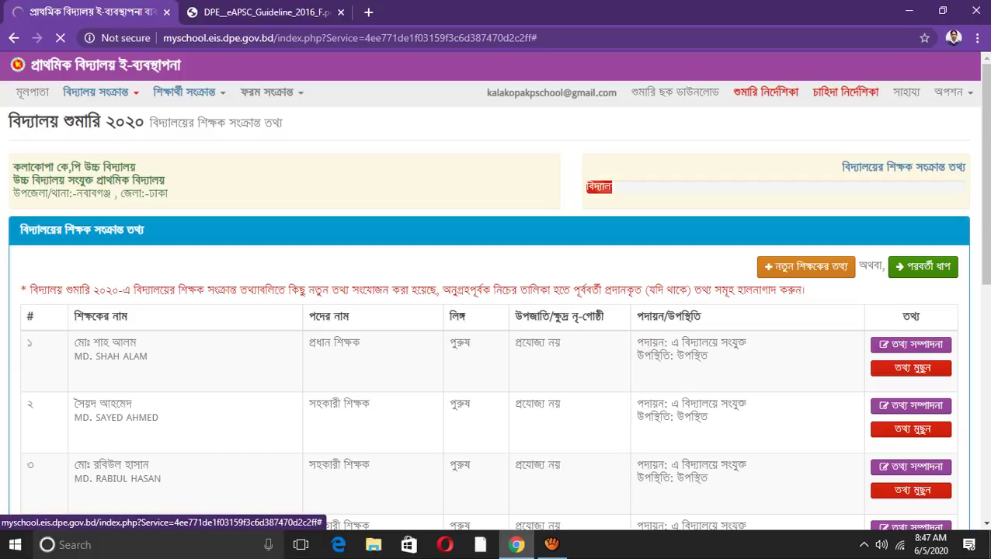
pyautogui.scroll(-2, 497, 303)
pyautogui.scroll(-3, 497, 303)
pyautogui.scroll(-1, 497, 303)
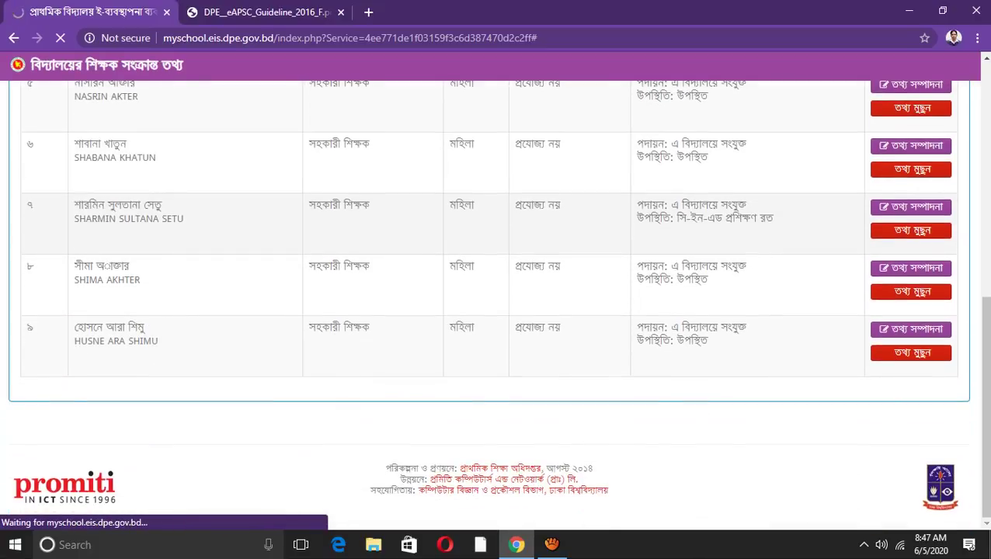
pyautogui.scroll(1, 497, 303)
pyautogui.scroll(1, 497, 303)
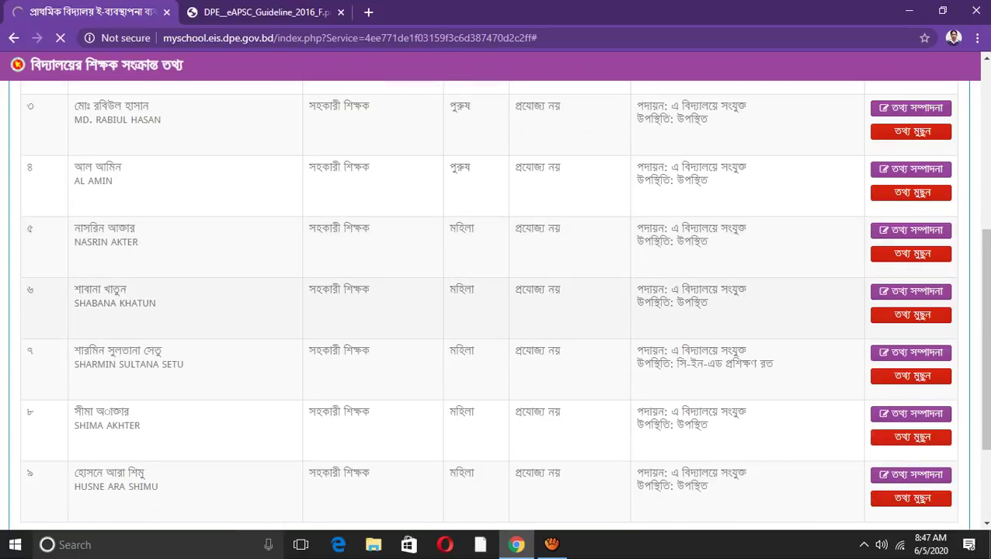
pyautogui.scroll(5, 498, 303)
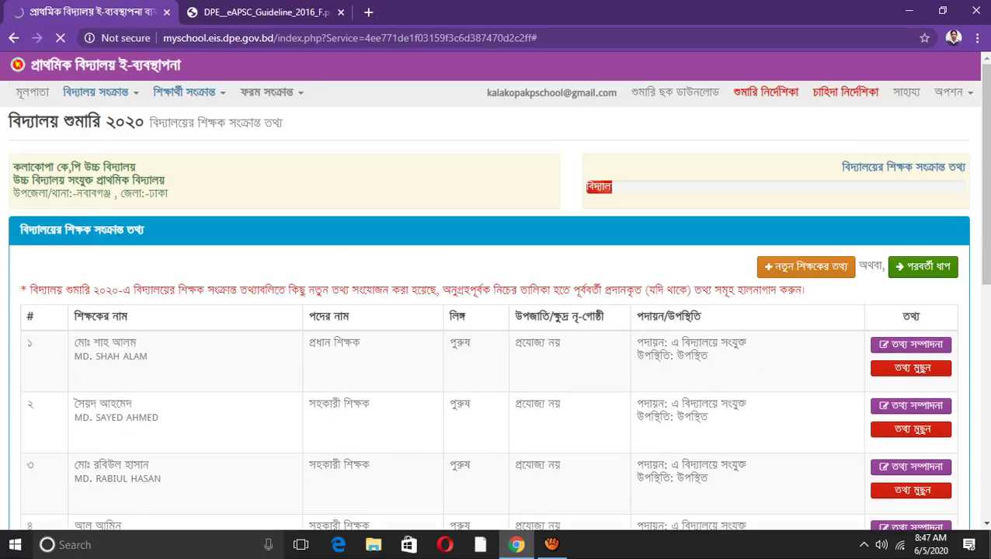
pyautogui.scroll(-1, 497, 303)
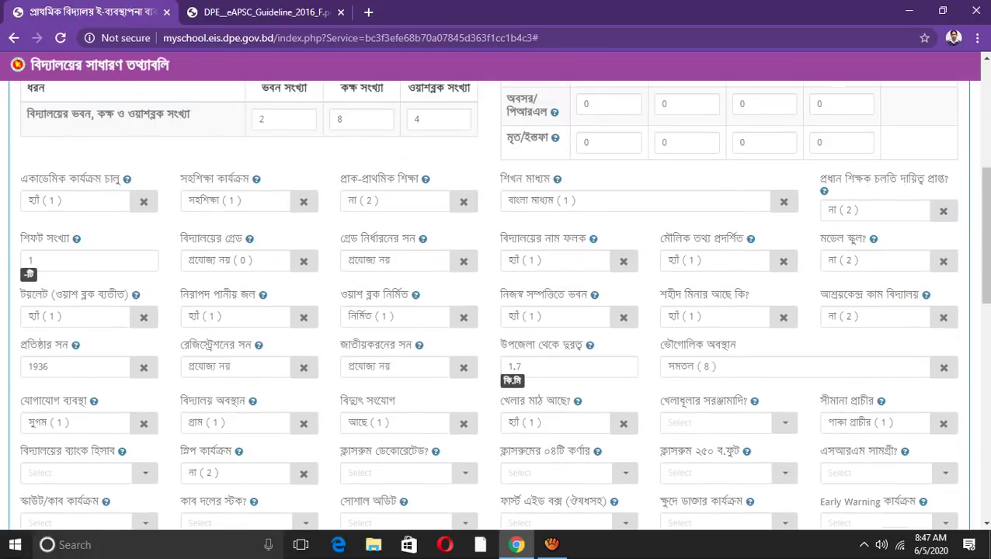
pyautogui.scroll(-3, 496, 303)
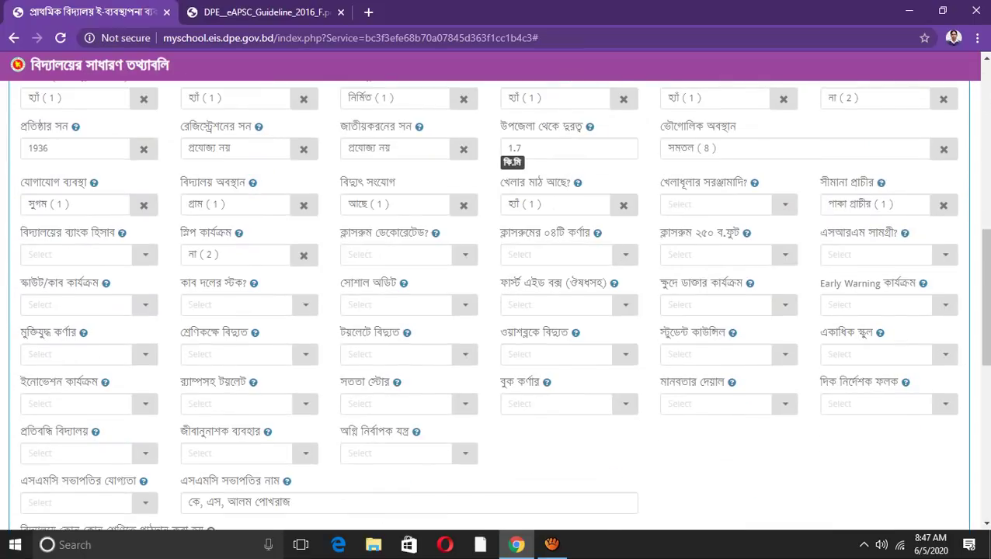
pyautogui.scroll(5, 496, 304)
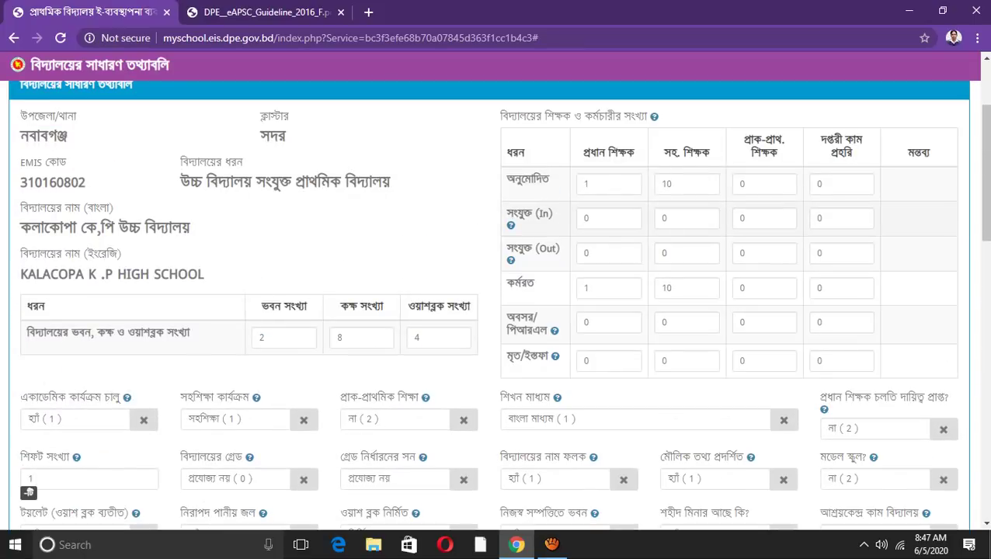
pyautogui.scroll(2, 496, 303)
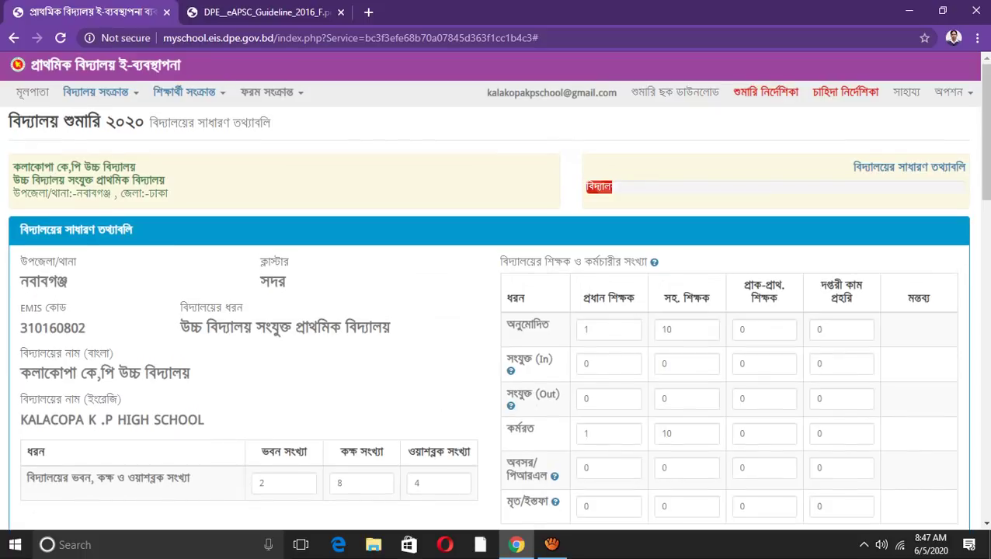
pyautogui.scroll(-5, 496, 303)
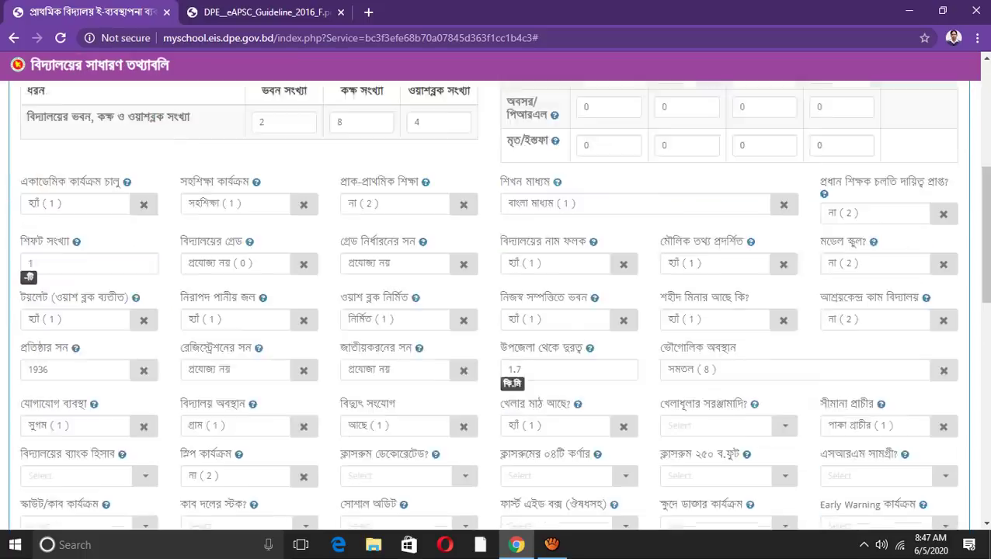
pyautogui.scroll(-7, 496, 303)
pyautogui.scroll(-5, 495, 303)
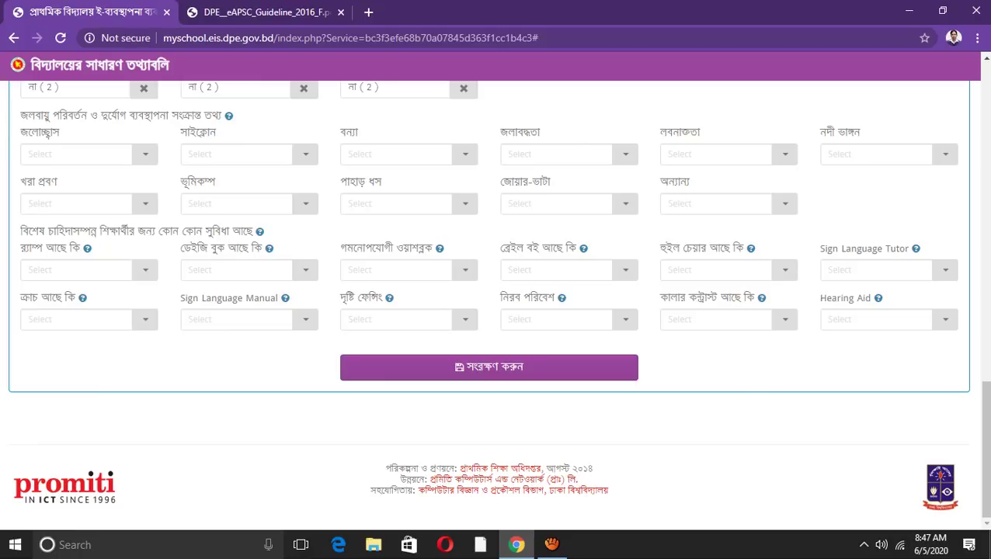
pyautogui.scroll(2, 495, 303)
pyautogui.scroll(1, 496, 303)
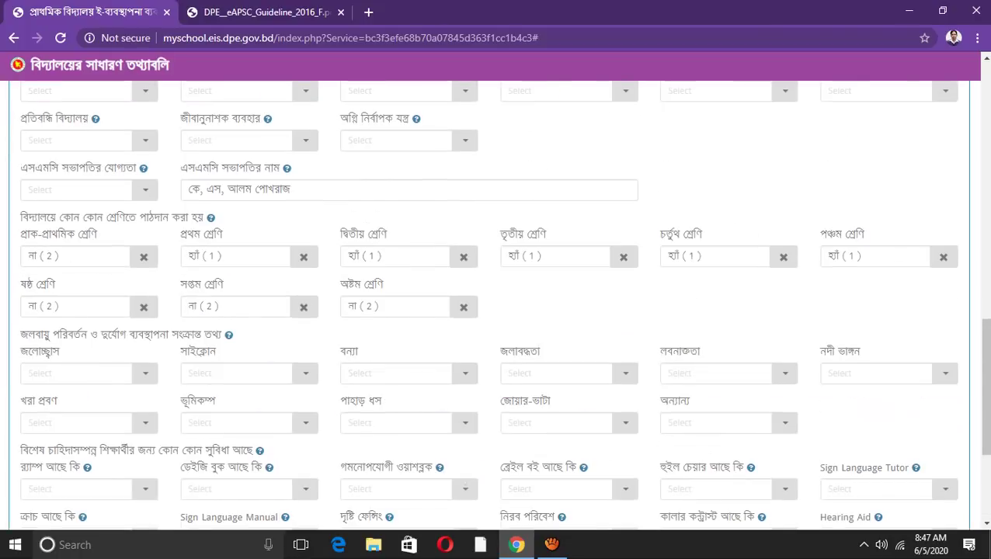
pyautogui.scroll(3, 496, 303)
pyautogui.scroll(3, 854, 145)
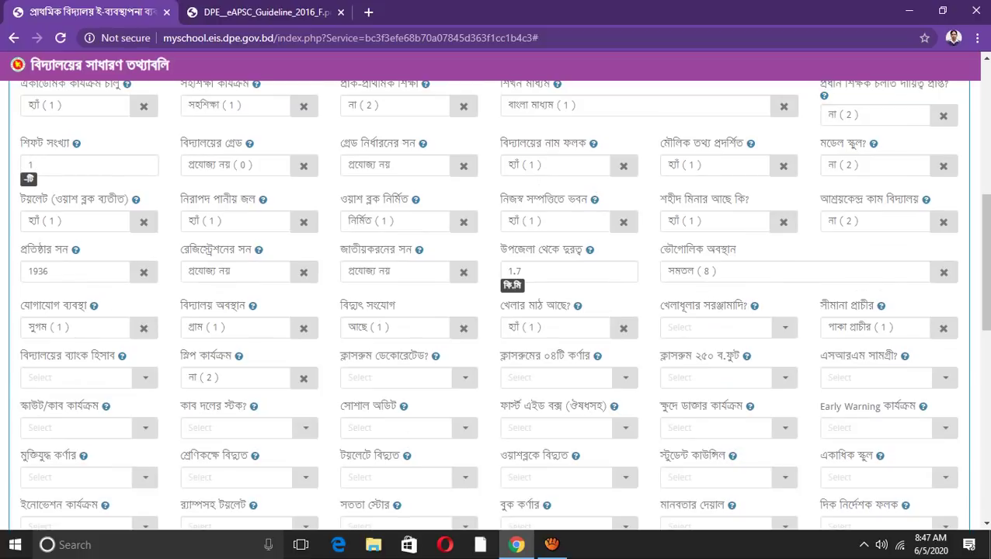
pyautogui.scroll(3, 853, 145)
pyautogui.scroll(3, 853, 144)
pyautogui.scroll(-5, 853, 145)
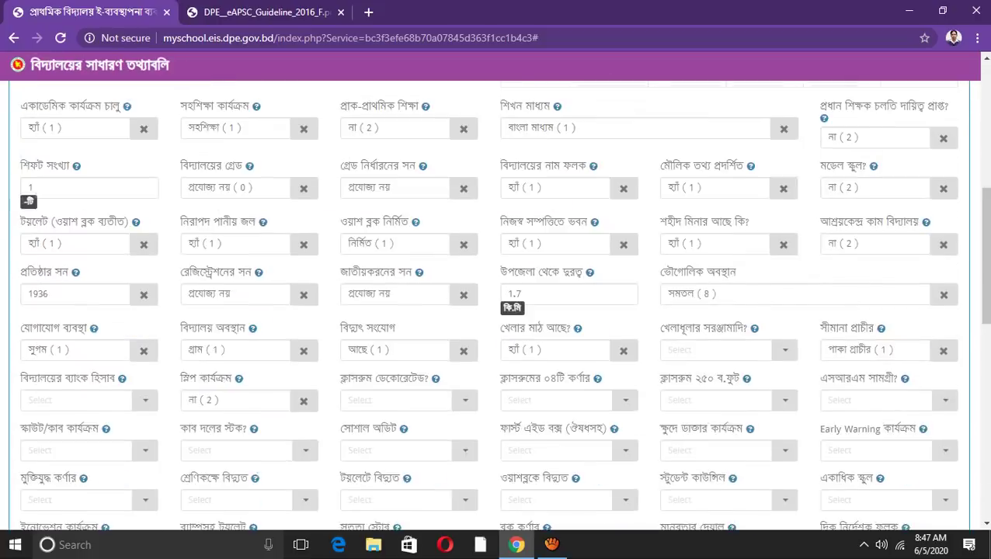
pyautogui.scroll(-7, 853, 145)
pyautogui.scroll(-1, 496, 303)
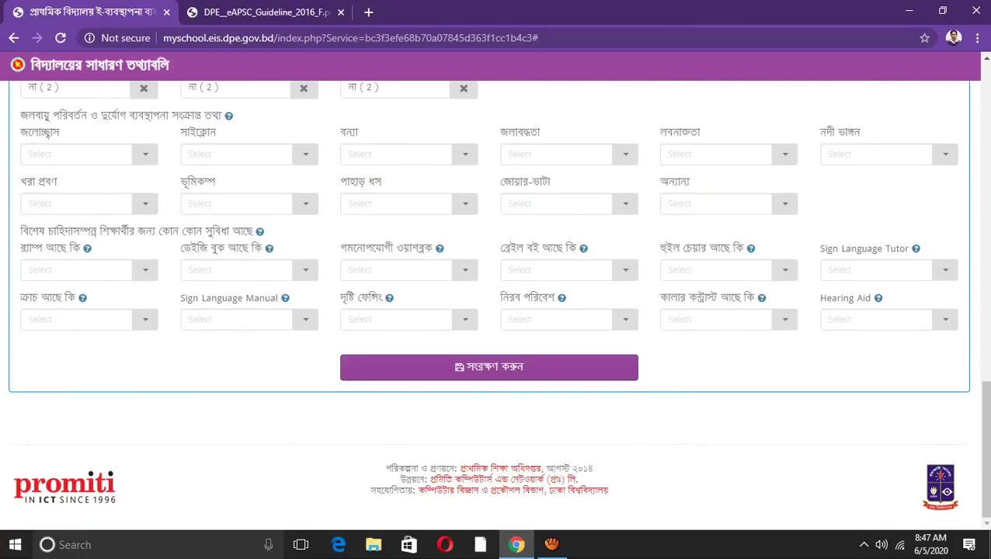
pyautogui.scroll(10, 520, 137)
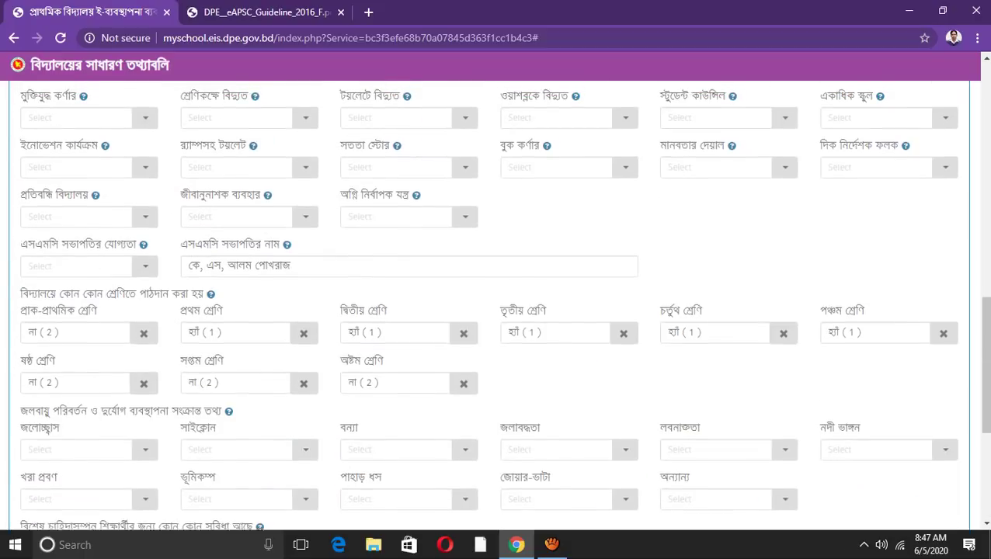
pyautogui.scroll(3, 521, 137)
pyautogui.click(555, 381)
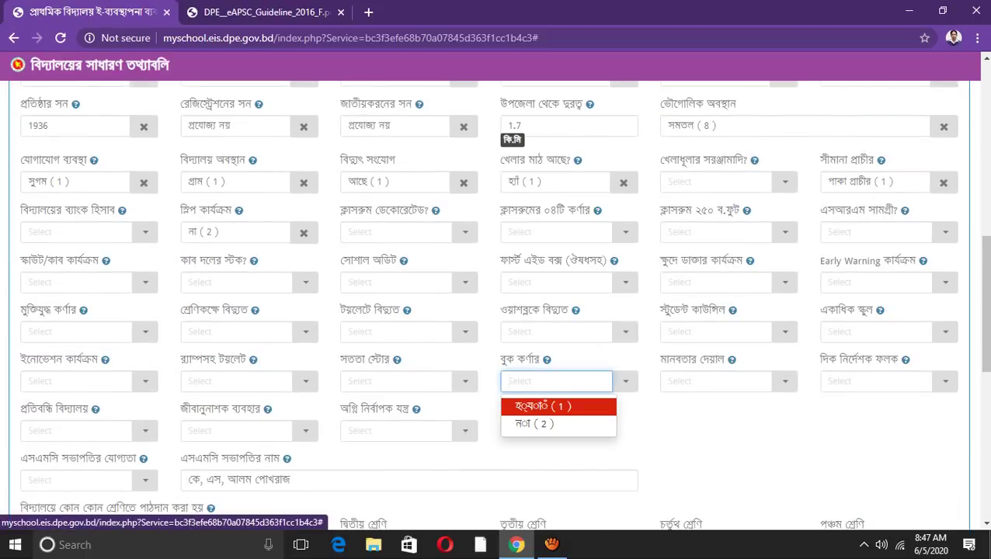
pyautogui.scroll(3, 497, 303)
pyautogui.scroll(3, 497, 303)
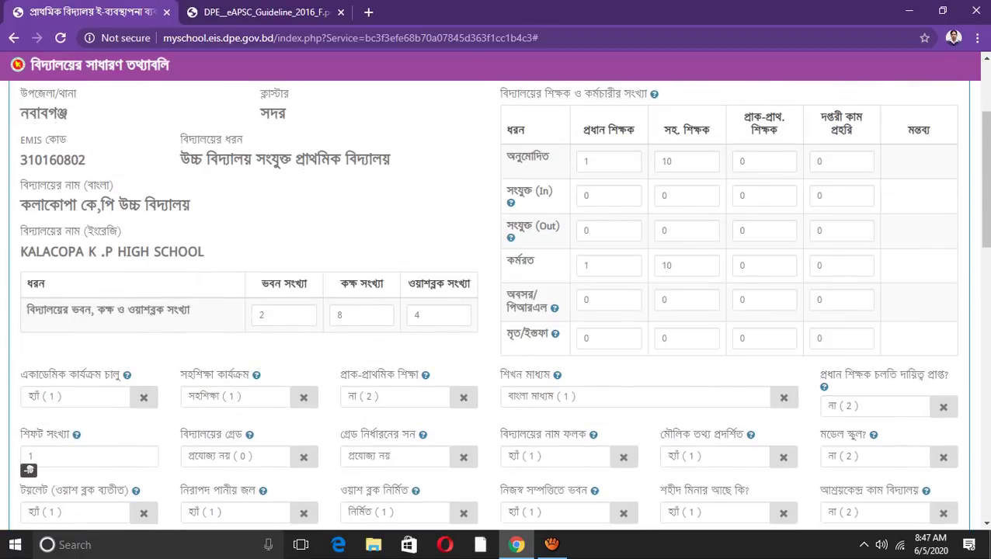
pyautogui.scroll(3, 497, 303)
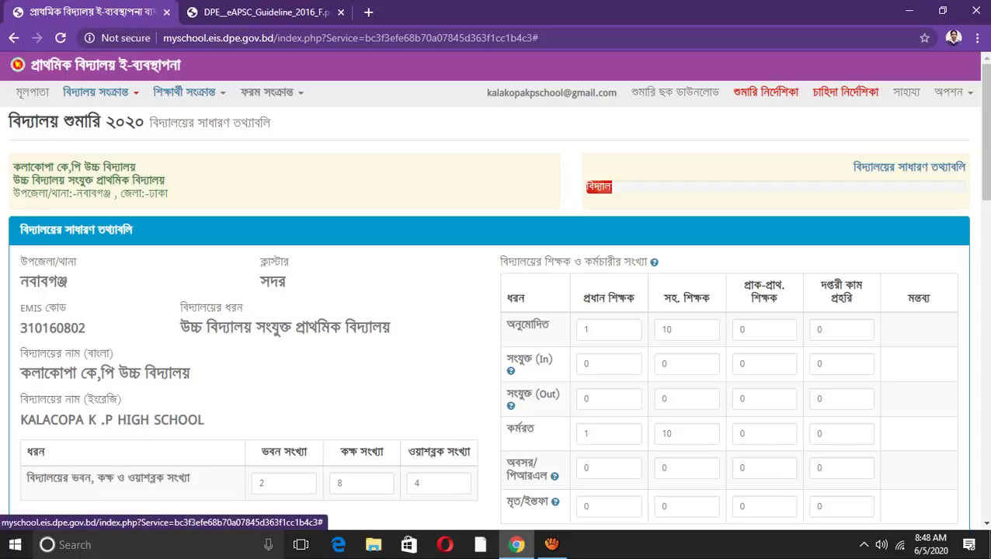
# Go to the Census 2020 land-information page (বিদ্যালয়ের ভূমির তথ্য) and review the 3.9-decimal land record.
pyautogui.click(97, 92)
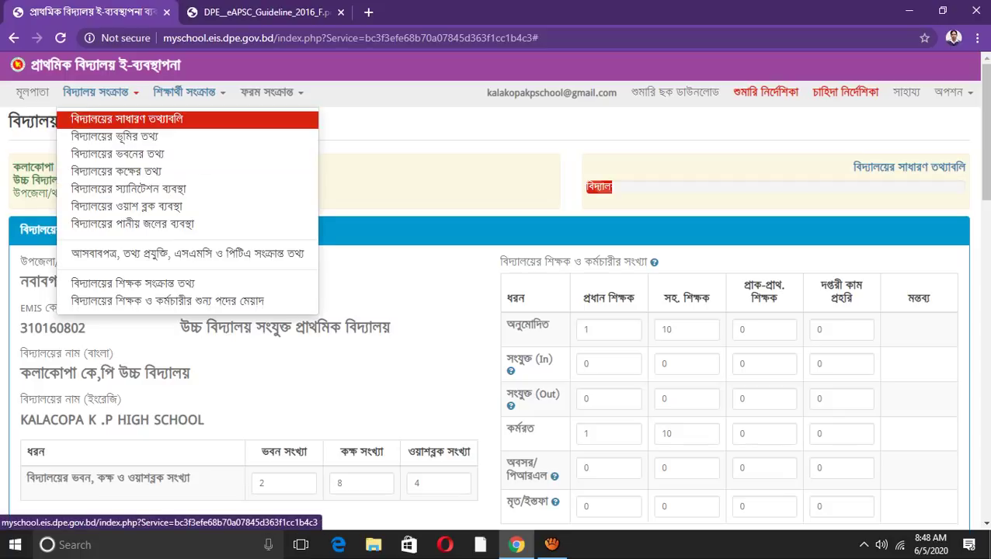
pyautogui.click(114, 136)
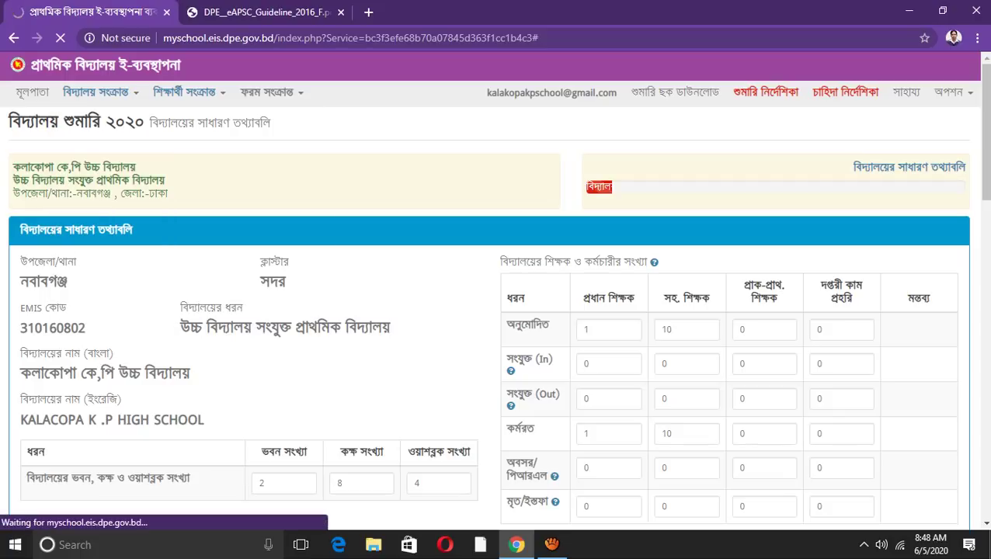
pyautogui.scroll(-20, 560, 330)
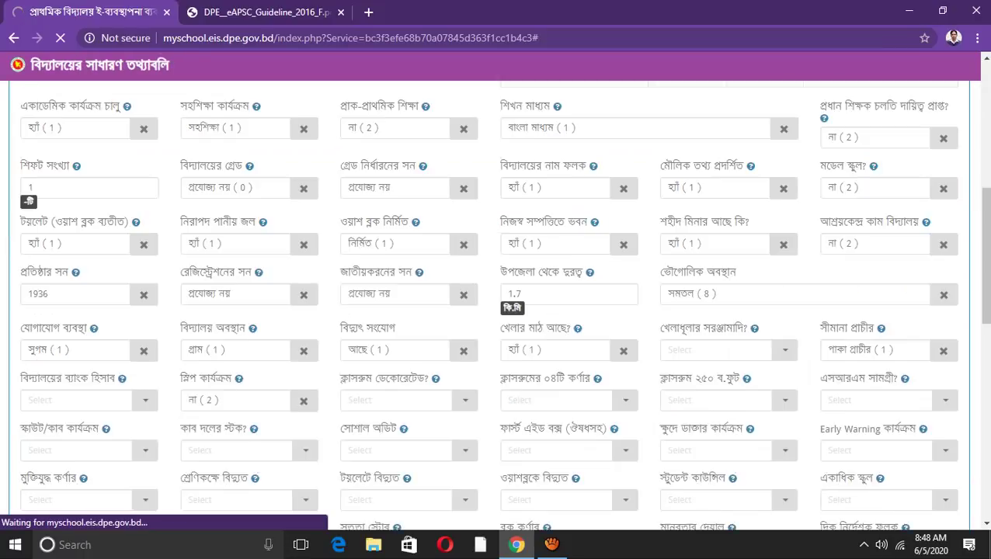
pyautogui.scroll(12, 498, 303)
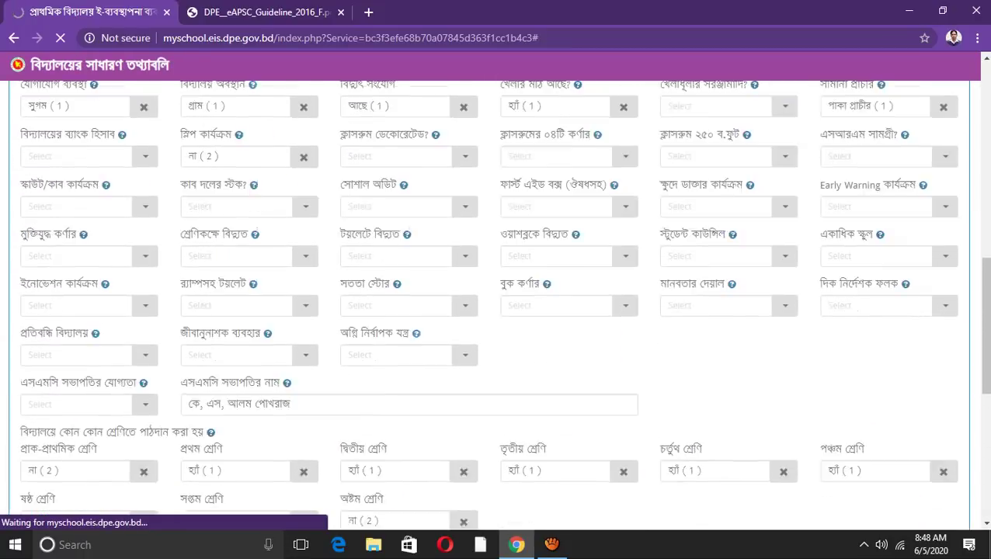
pyautogui.scroll(-7, 497, 303)
pyautogui.scroll(-2, 498, 303)
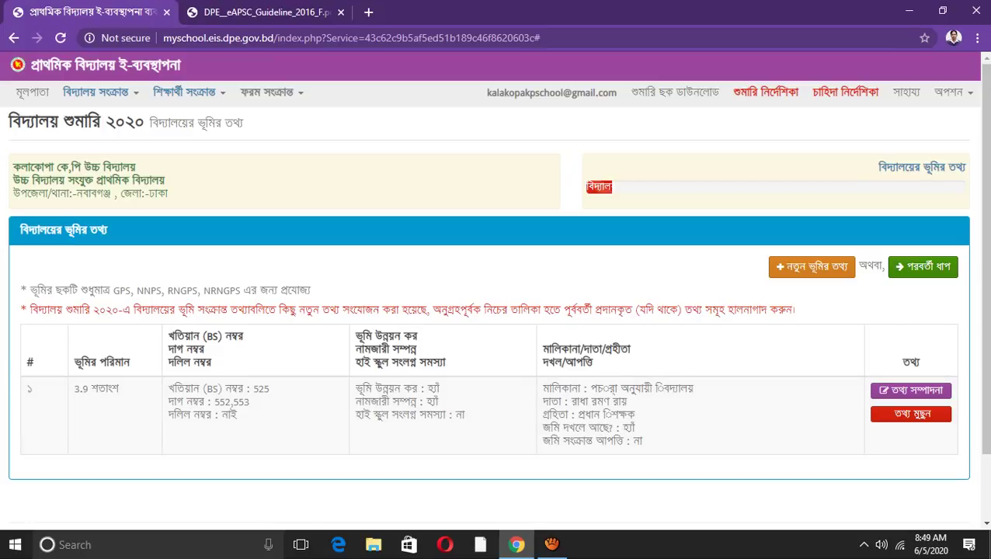
# Review the 3.9-decimal land record's details, then open it in the edit form (তথ্য সম্পাদনা).
pyautogui.moveTo(90, 388)
pyautogui.mouseDown()
pyautogui.moveTo(642, 441)
pyautogui.moveTo(636, 428)
pyautogui.mouseUp()
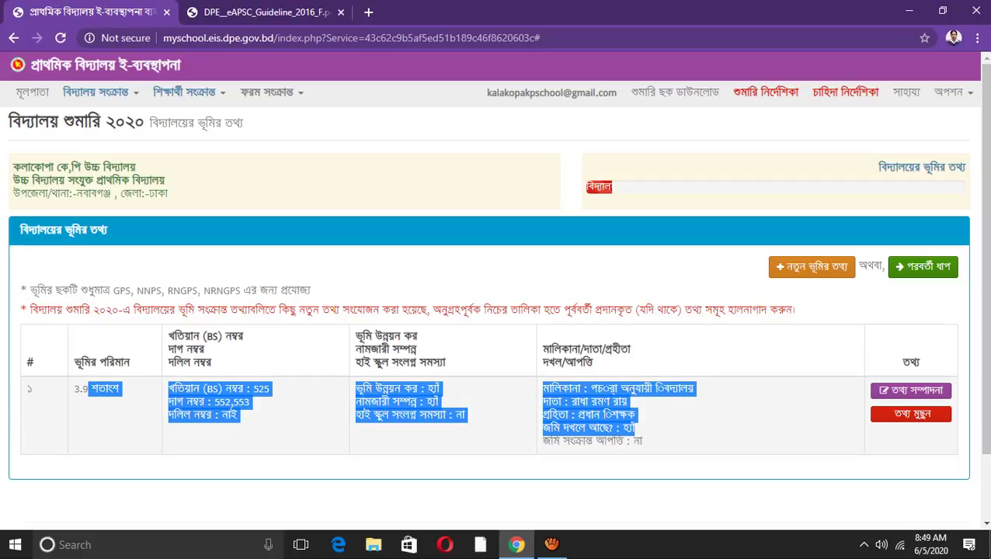
pyautogui.click(635, 428)
pyautogui.moveTo(641, 441)
pyautogui.mouseDown()
pyautogui.moveTo(118, 388)
pyautogui.moveTo(156, 392)
pyautogui.mouseUp()
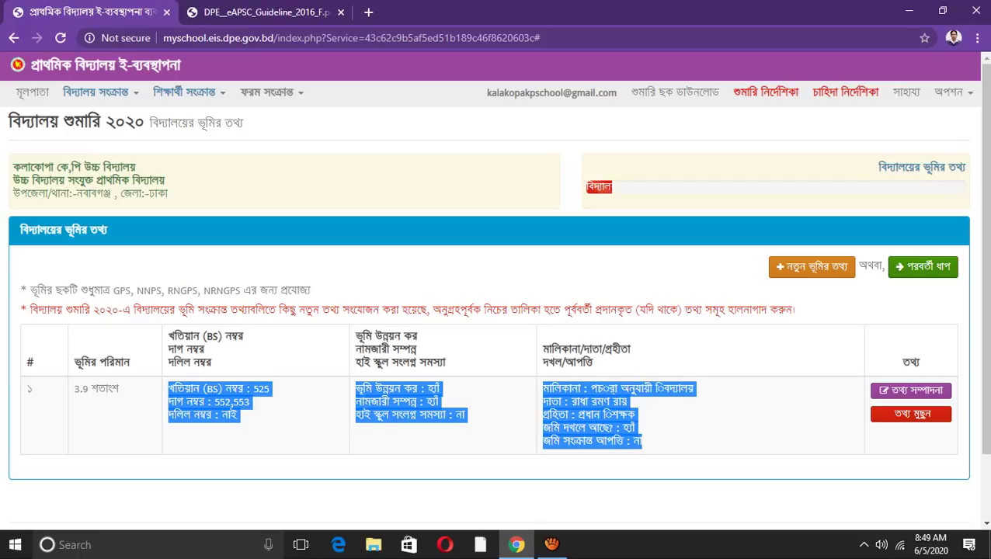
pyautogui.click(911, 390)
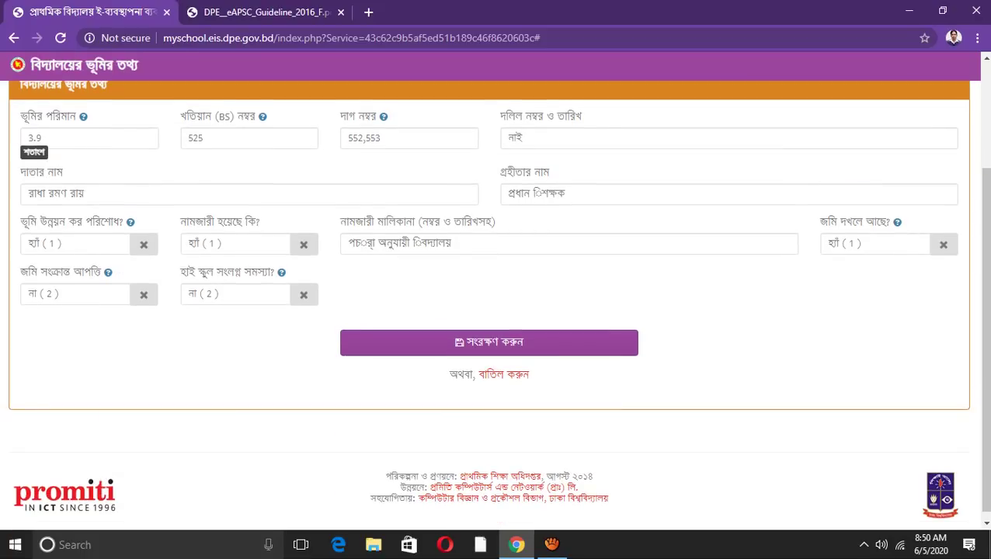
# Save the land record with 3.9 decimals, khatian 525 and dag 552,553 (সংরক্ষণ করুন).
pyautogui.scroll(2, 495, 311)
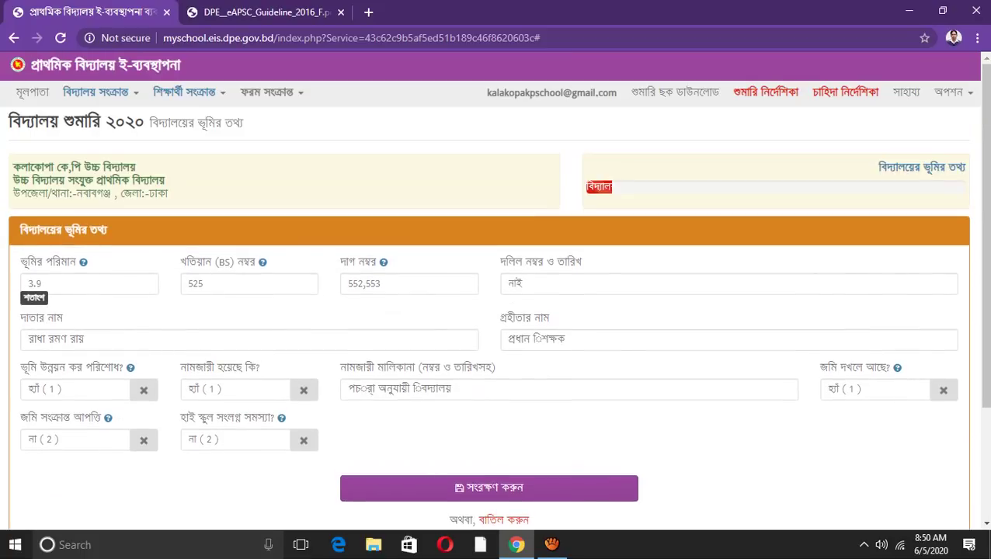
pyautogui.scroll(-2, 496, 310)
pyautogui.click(489, 342)
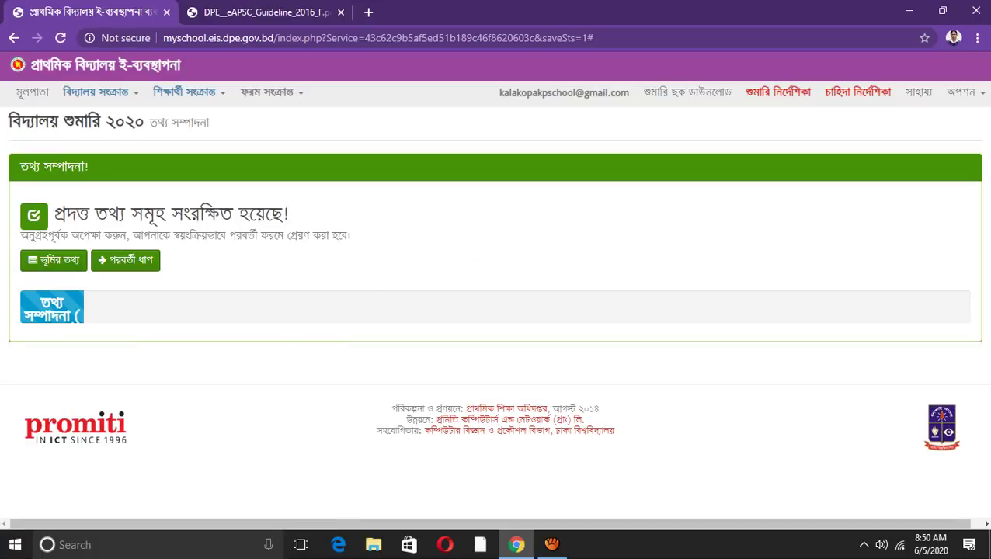
pyautogui.click(96, 92)
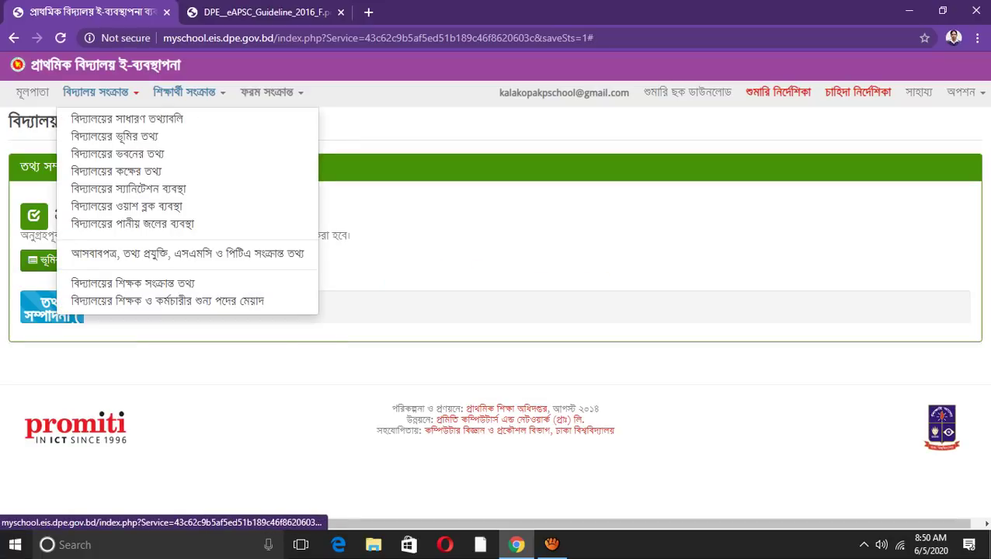
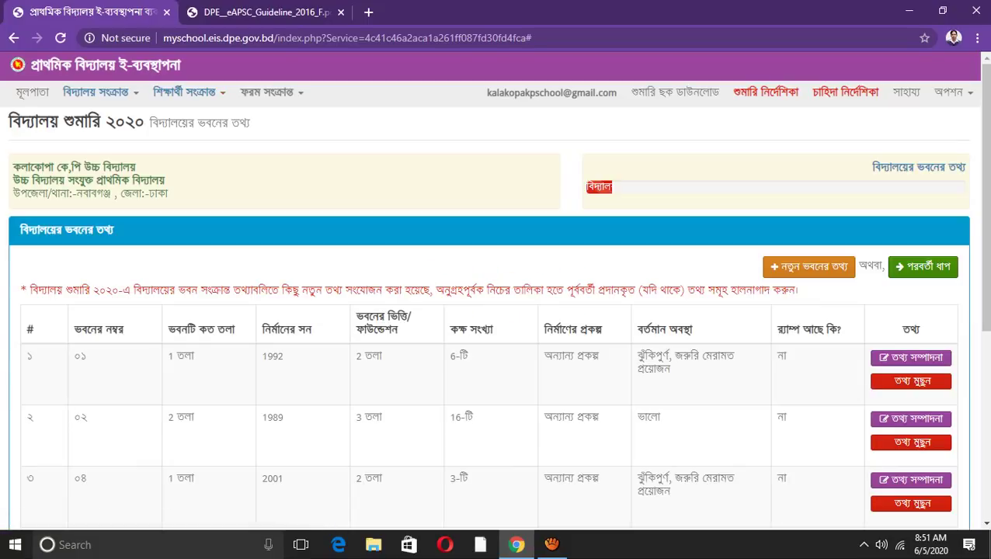
# Glance at the first building's edit form, then go to বিদ্যালয়ের কক্ষের তথ্য via the বিদ্যালয় সংক্রান্ত menu.
pyautogui.click(95, 91)
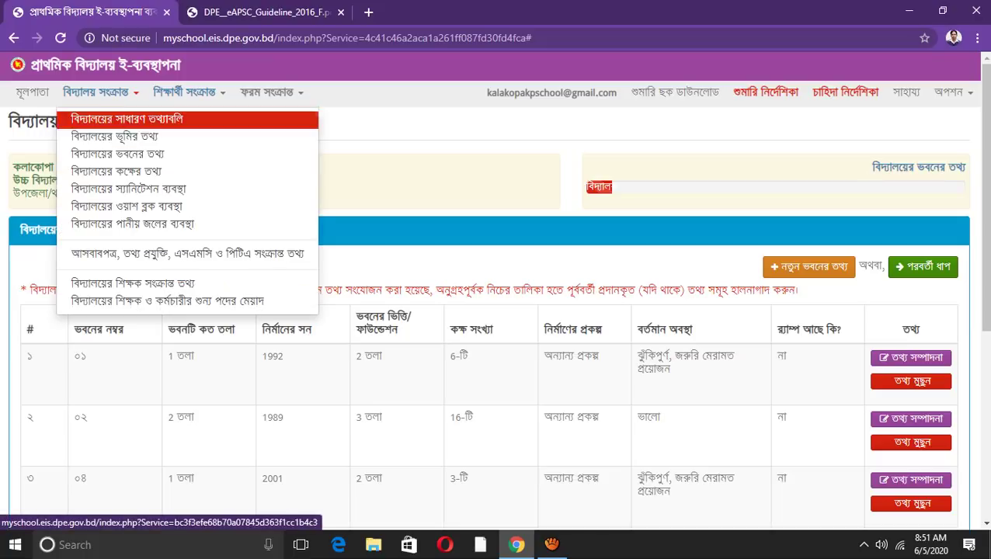
pyautogui.scroll(-3, 497, 303)
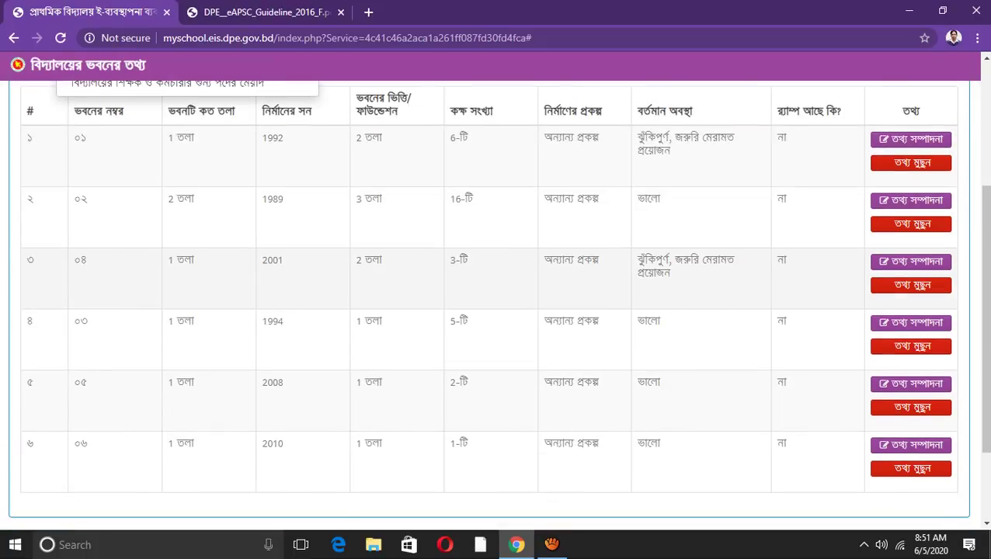
pyautogui.scroll(1, 497, 303)
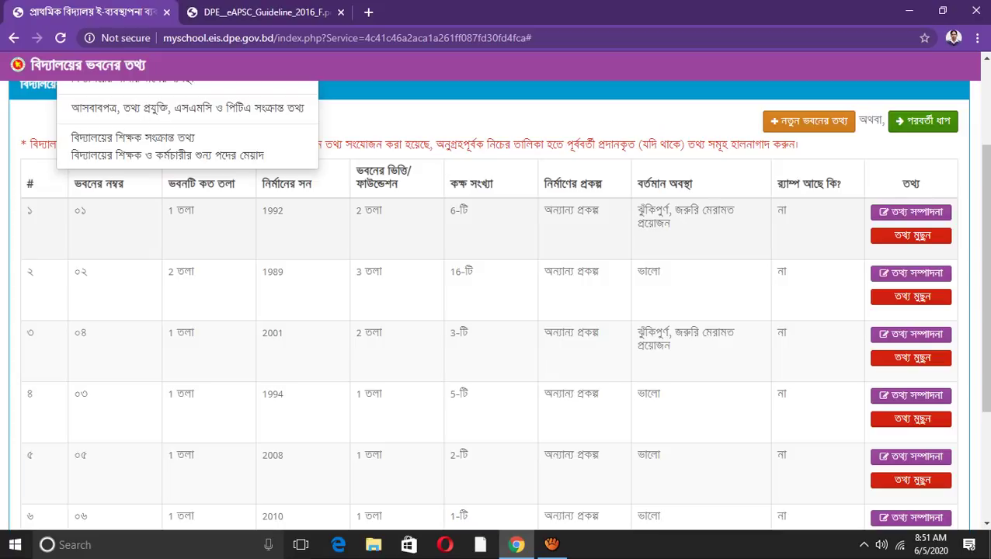
pyautogui.press('Escape')
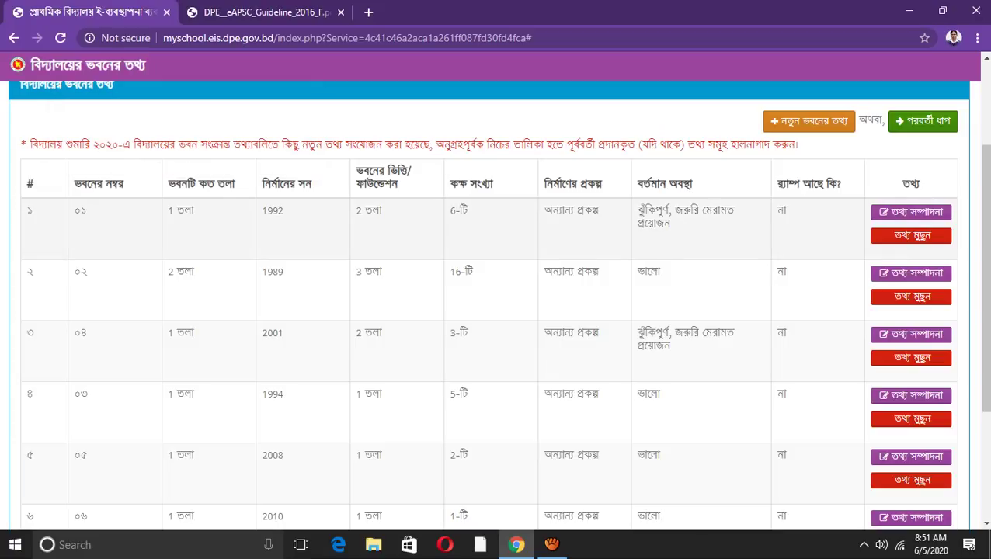
pyautogui.click(911, 211)
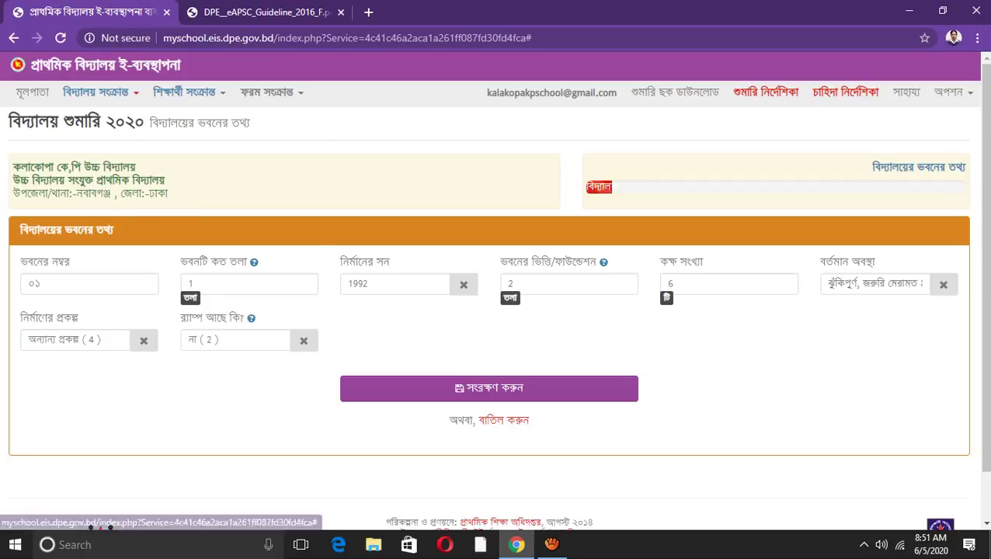
pyautogui.click(96, 91)
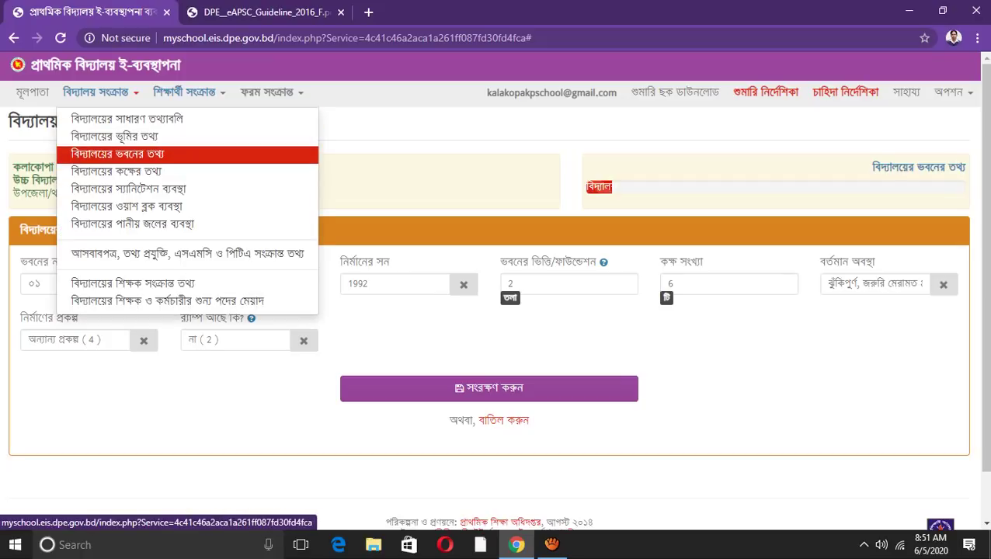
pyautogui.click(116, 171)
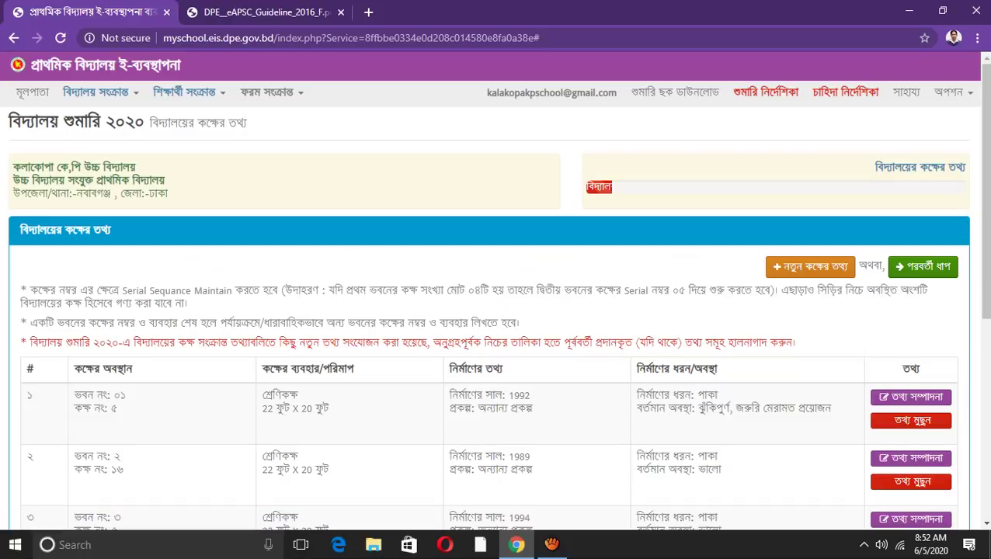
# Review the six listed rooms, highlighting the library row, then follow a top link onward.
pyautogui.scroll(-5, 496, 311)
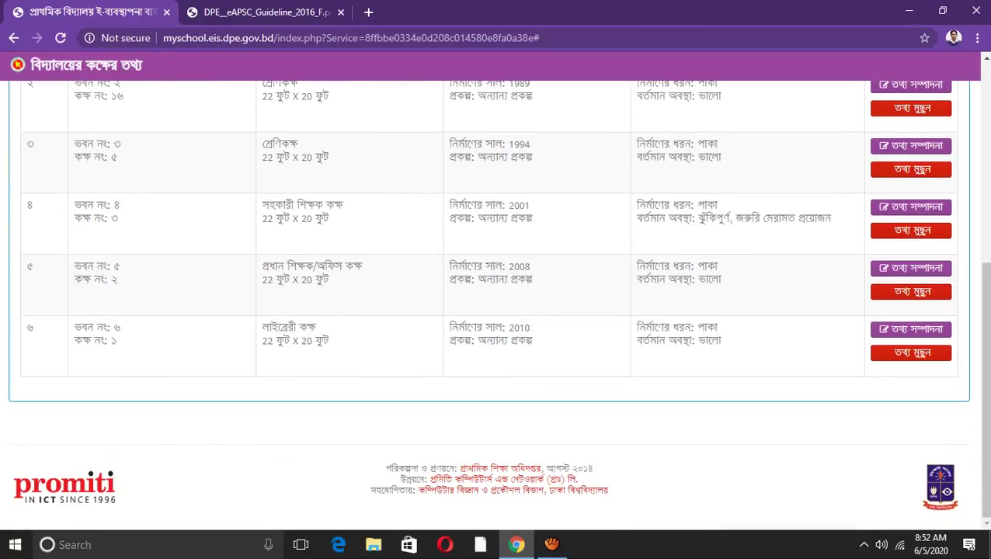
pyautogui.scroll(3, 496, 342)
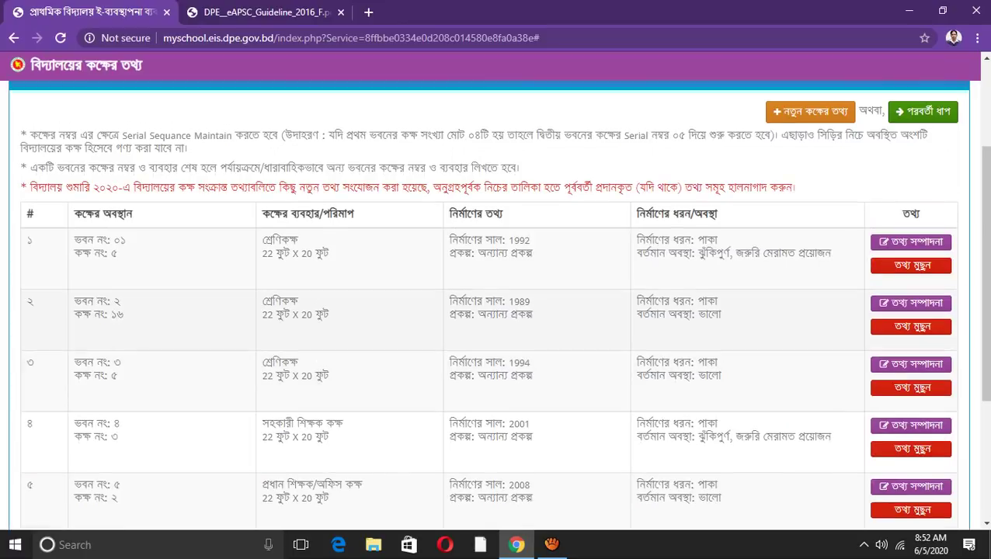
pyautogui.scroll(-3, 496, 319)
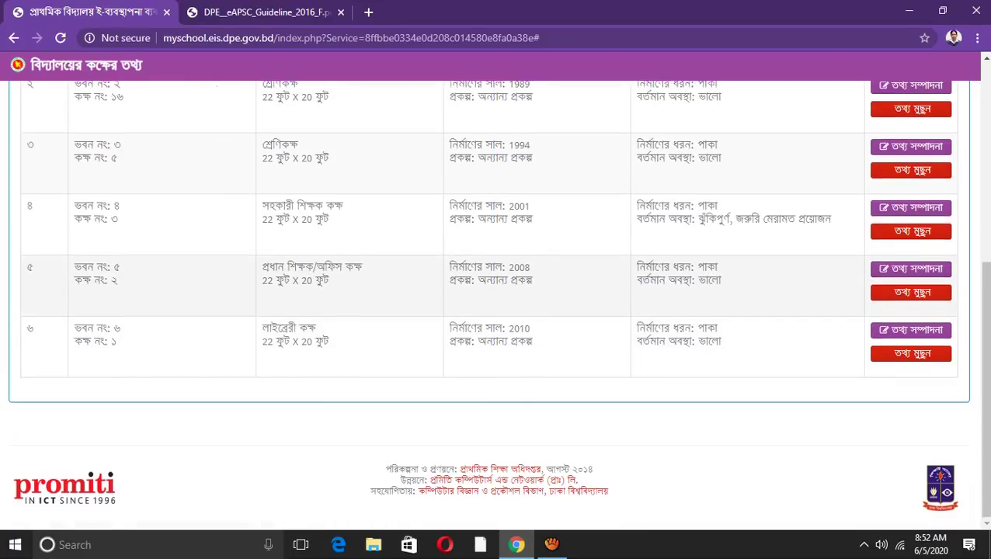
pyautogui.scroll(5, 496, 311)
pyautogui.scroll(-5, 495, 311)
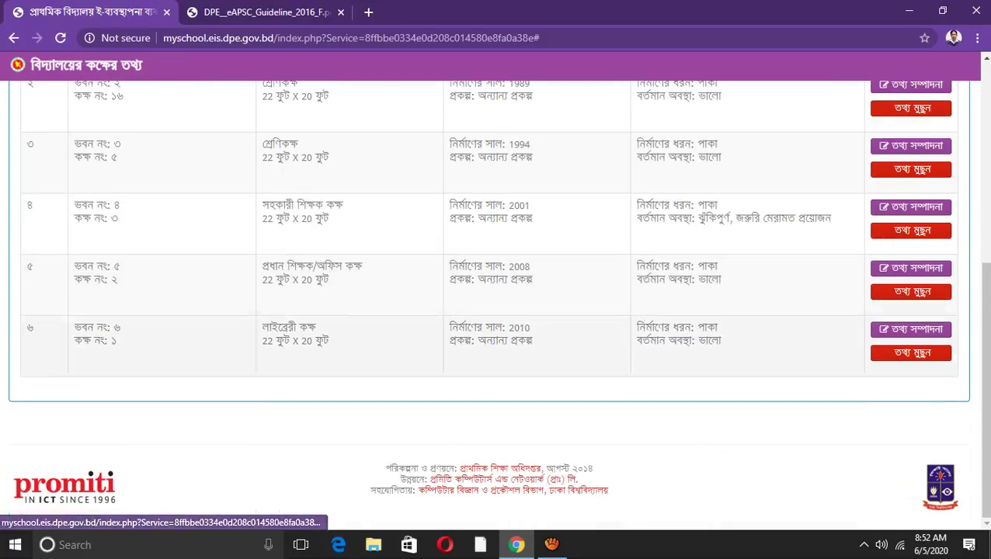
pyautogui.moveTo(263, 323); pyautogui.dragTo(718, 329)
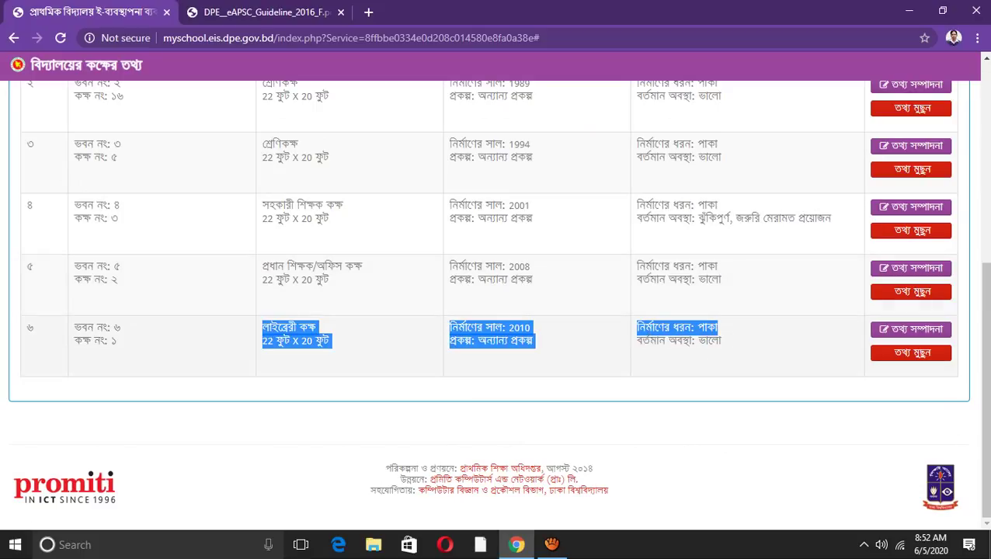
pyautogui.scroll(4, 497, 305)
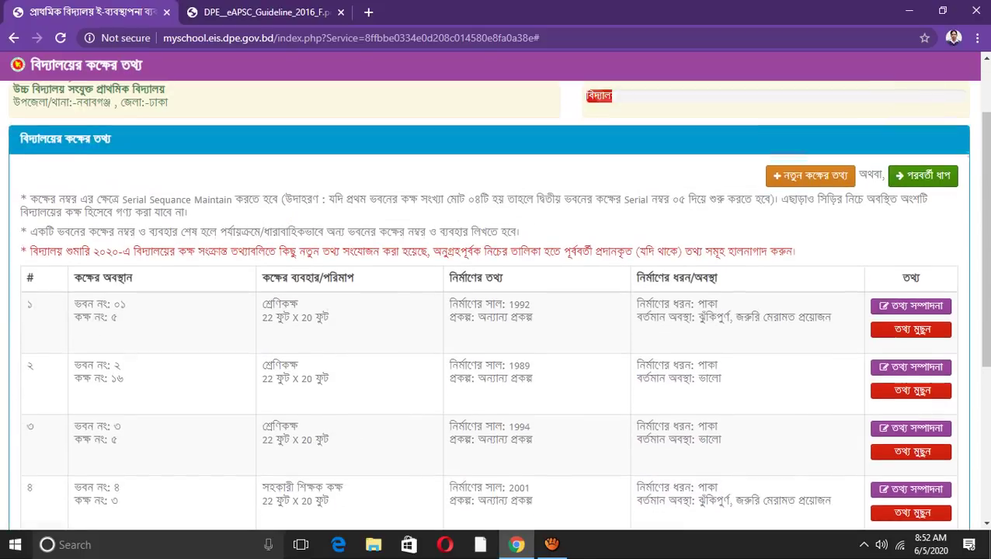
pyautogui.scroll(-3, 497, 304)
pyautogui.moveTo(263, 413); pyautogui.dragTo(325, 414)
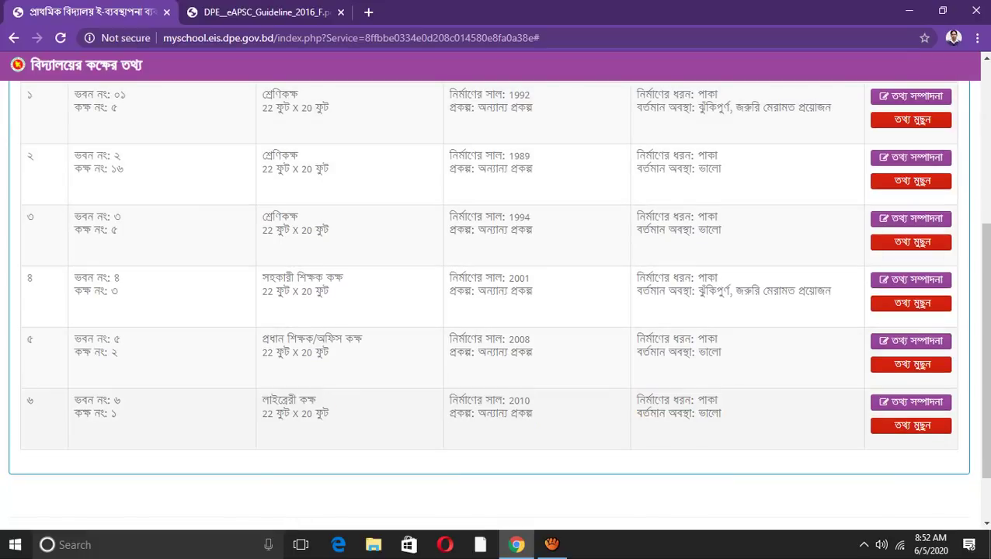
pyautogui.click(325, 414)
pyautogui.scroll(5, 497, 305)
pyautogui.click(923, 267)
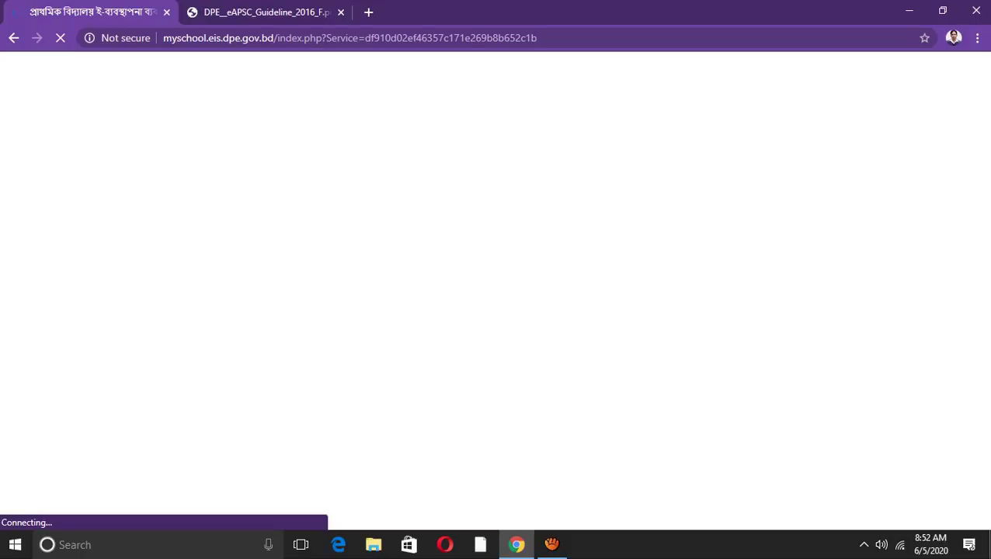
# Switch to the DPE_eAPSC_Guideline PDF tab and close it.
pyautogui.click(265, 13)
pyautogui.scroll(-5, 490, 311)
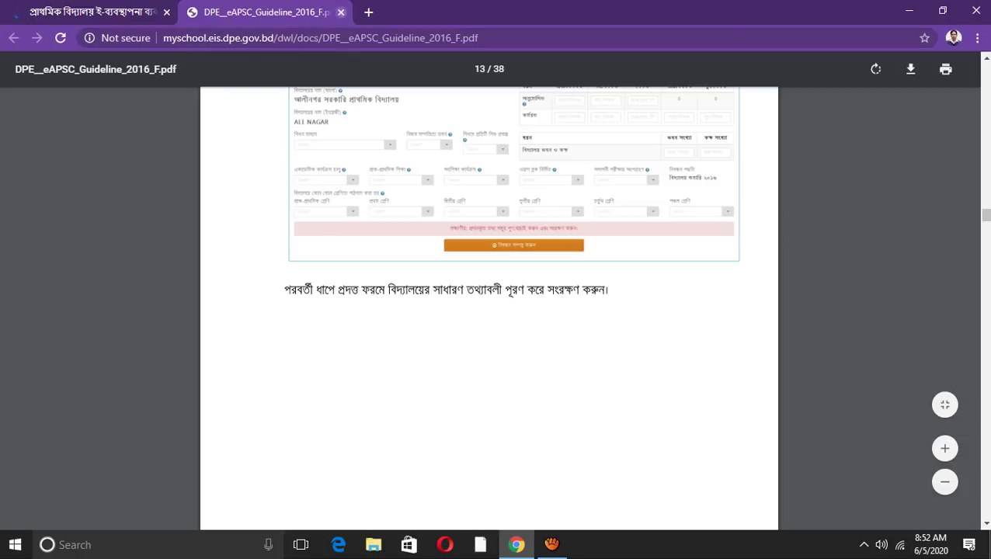
pyautogui.click(340, 12)
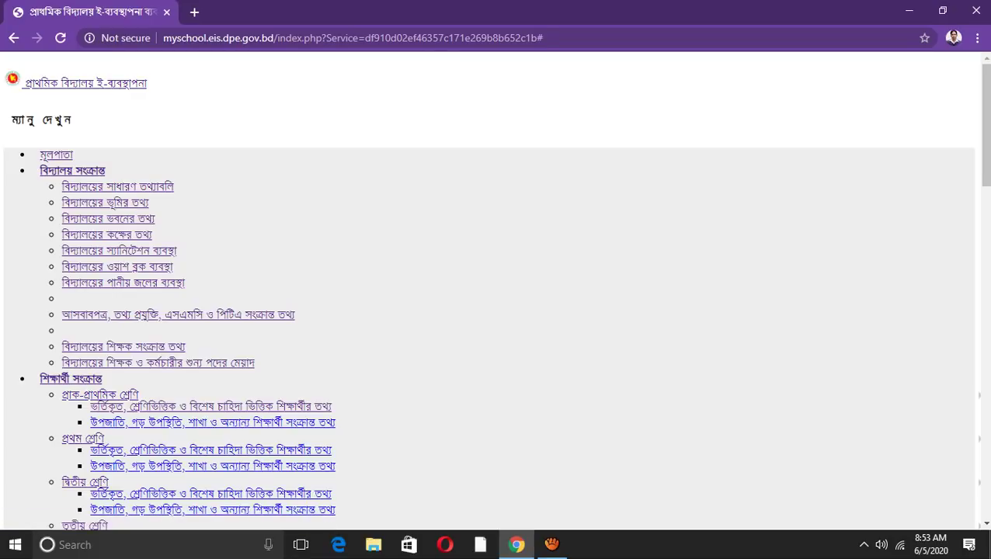
# Scroll the unstyled census menu page and highlight the বিদ্যালয় সংক্রান্ত section names.
pyautogui.scroll(-4, 498, 291)
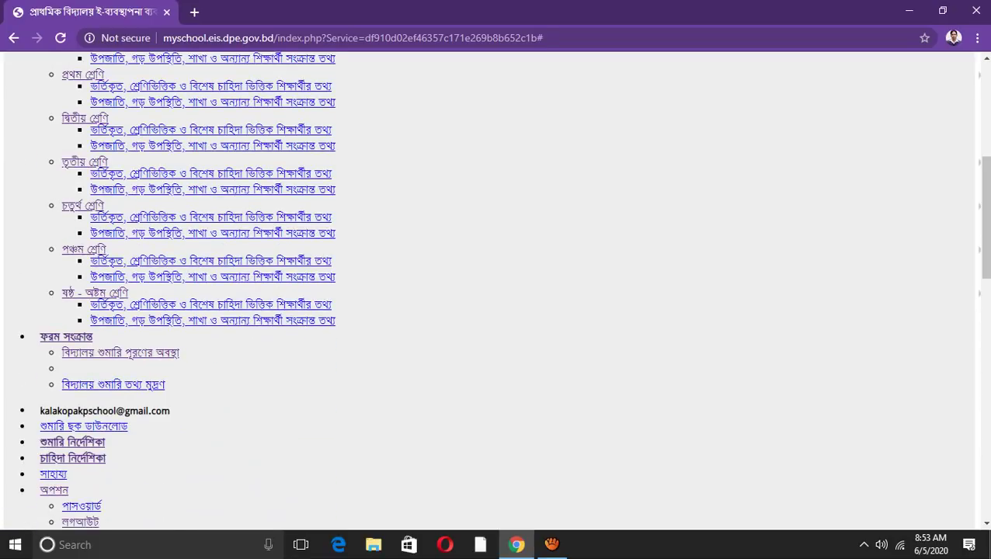
pyautogui.scroll(-4, 497, 291)
pyautogui.scroll(10, 497, 291)
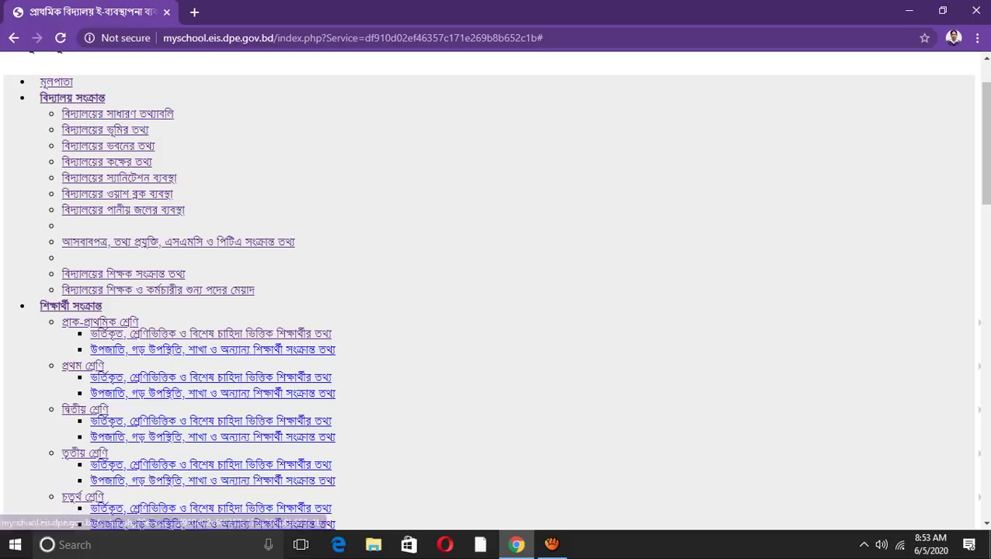
pyautogui.moveTo(185, 210); pyautogui.dragTo(62, 114)
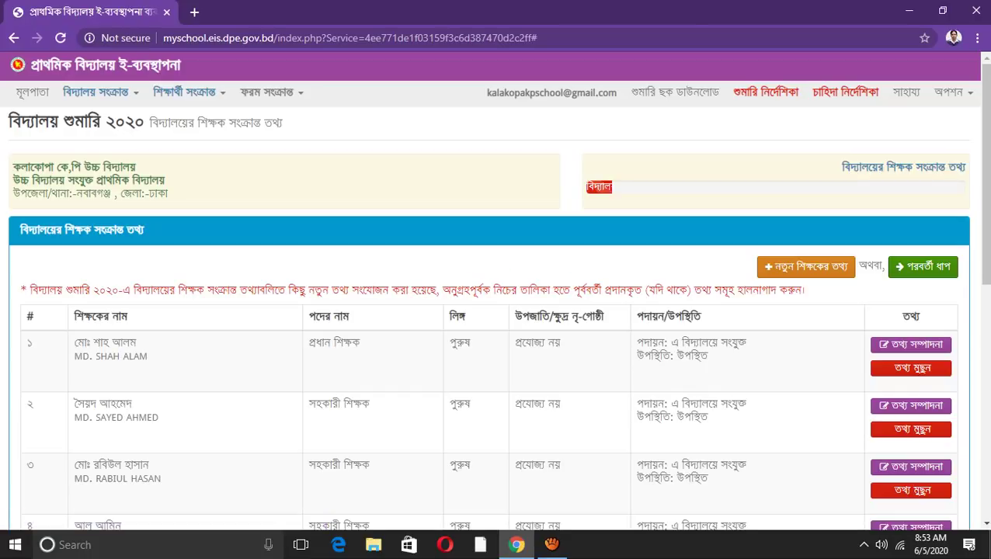
# Scroll the শিক্ষক সংক্রান্ত তথ্য teacher table and look at the second teacher's record.
pyautogui.scroll(-2, 496, 303)
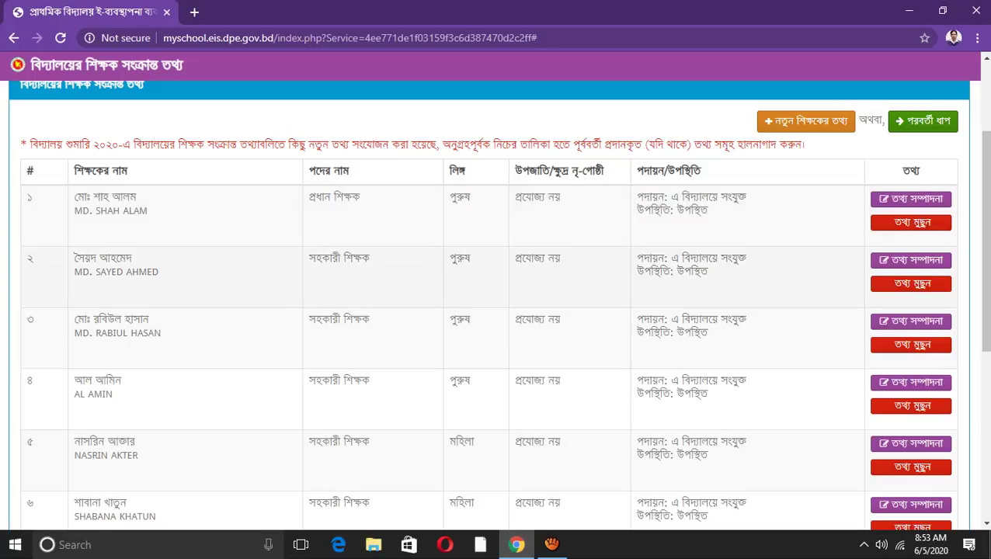
pyautogui.click(910, 261)
pyautogui.scroll(-5, 496, 303)
pyautogui.scroll(5, 498, 305)
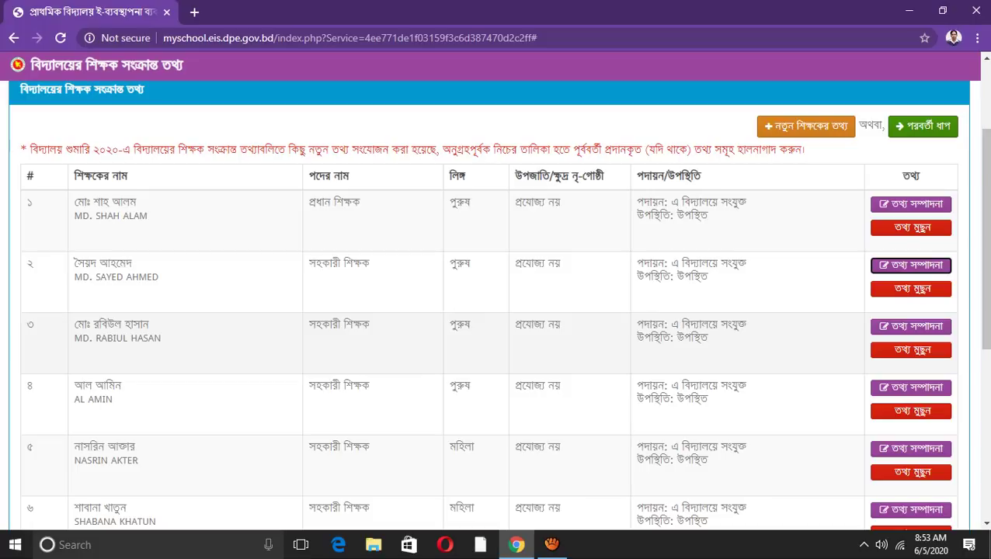
pyautogui.scroll(1, 496, 303)
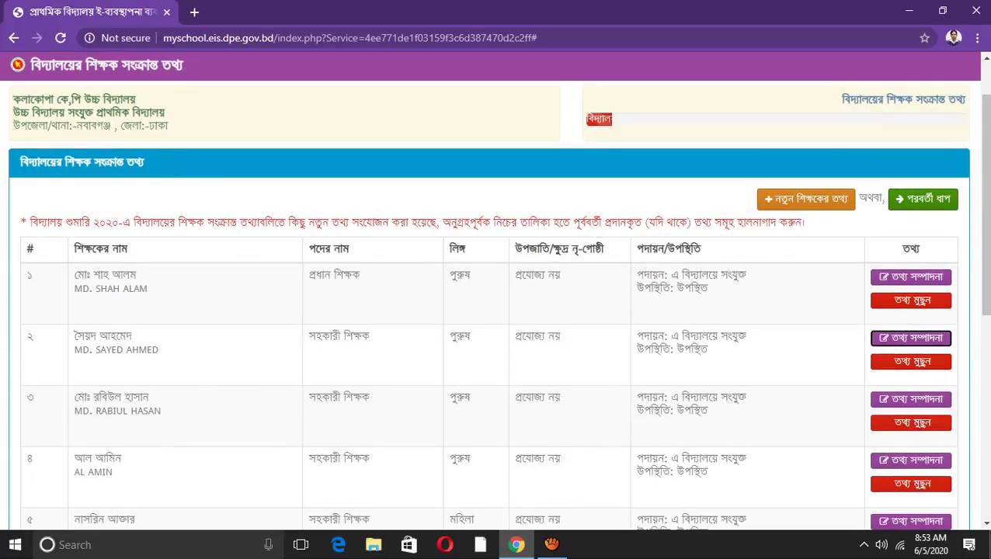
# Start a new teacher entry with নতুন শিক্ষকের তথ্য and scroll through the blank form.
pyautogui.click(807, 199)
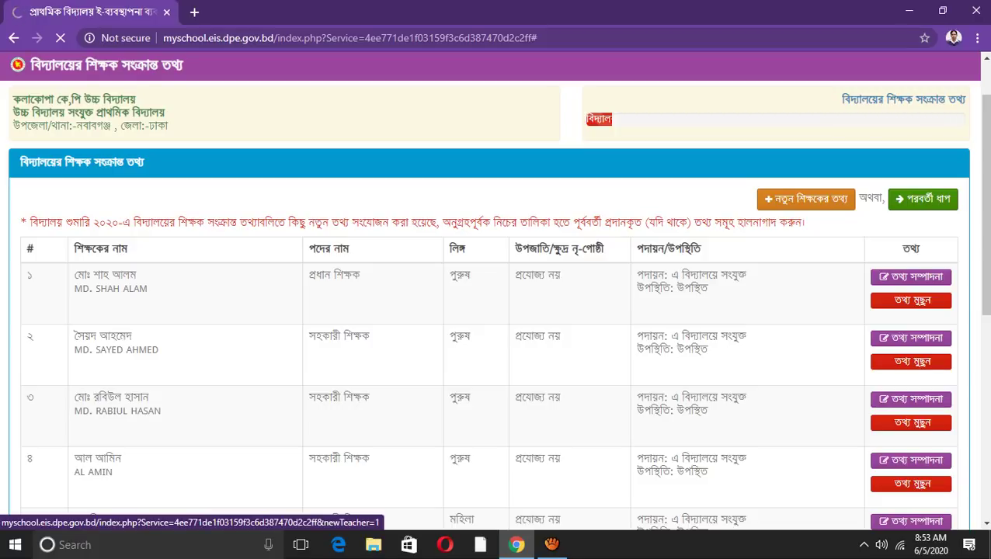
pyautogui.scroll(-2, 497, 311)
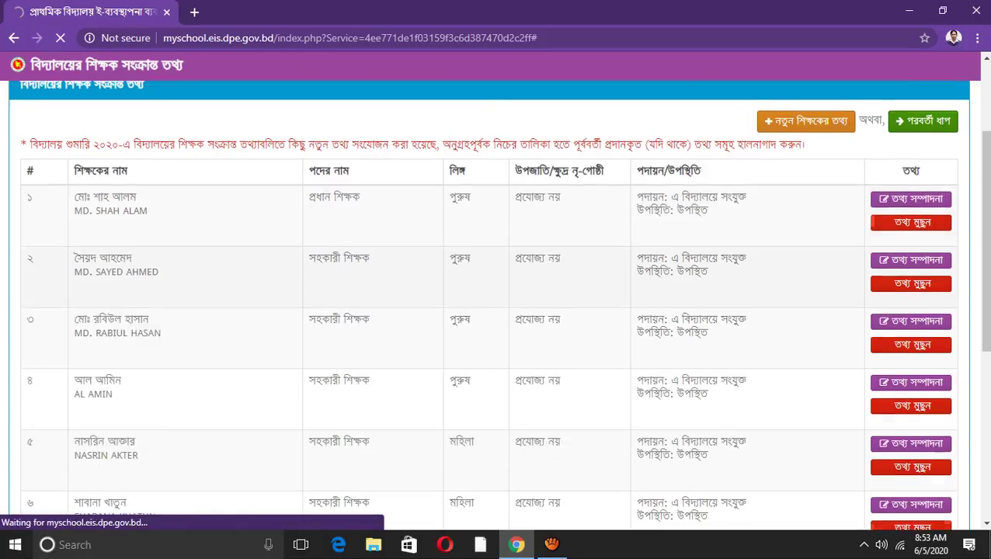
pyautogui.scroll(-2, 497, 311)
pyautogui.scroll(-2, 497, 311)
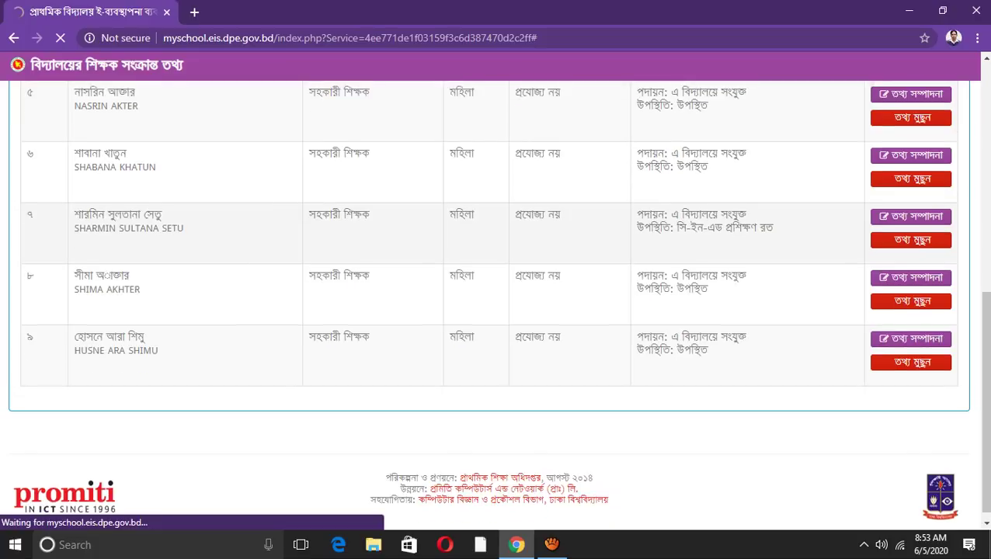
pyautogui.scroll(3, 498, 311)
pyautogui.scroll(3, 497, 311)
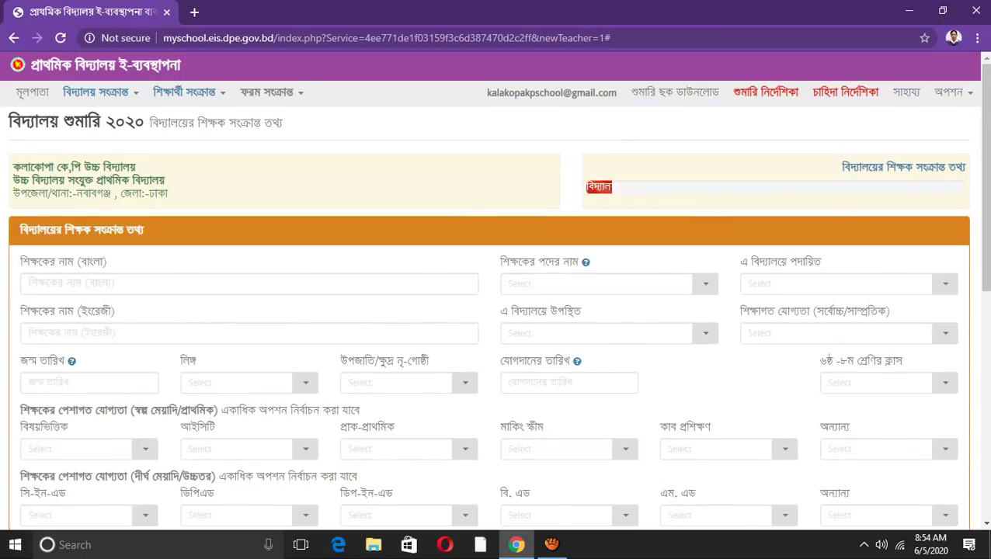
# Scroll to the bottom of the new-teacher form and save it with সংরক্ষণ করুন.
pyautogui.click(596, 284)
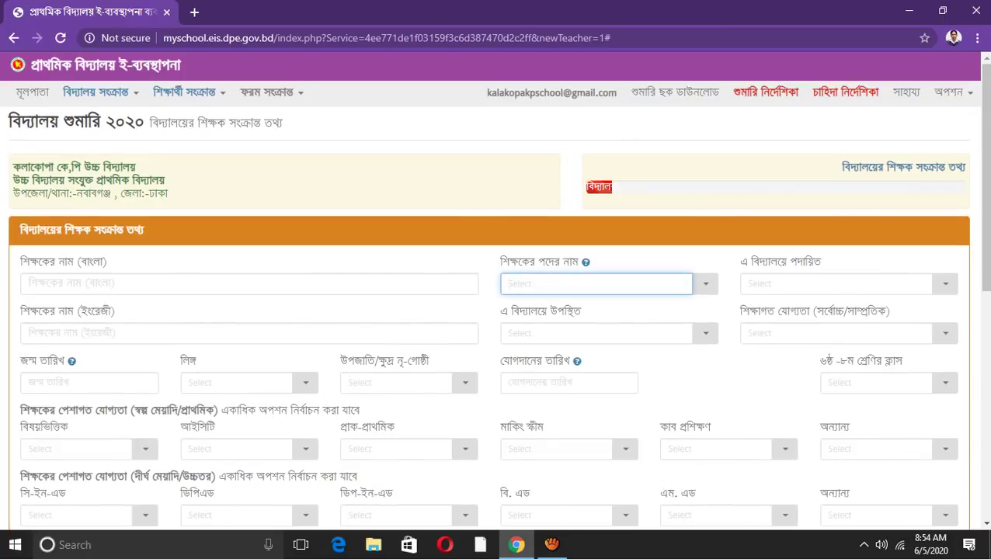
pyautogui.scroll(-2, 496, 311)
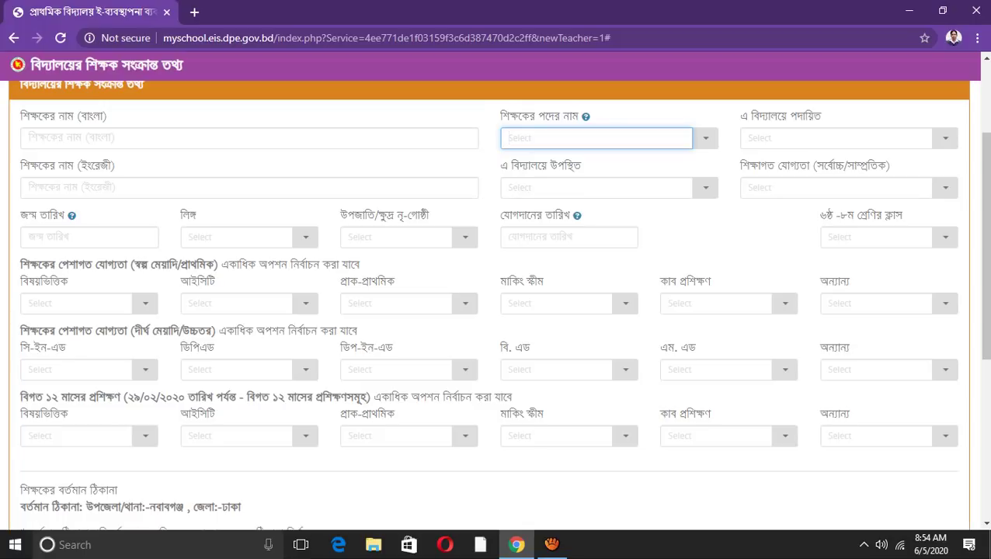
pyautogui.scroll(-2, 497, 303)
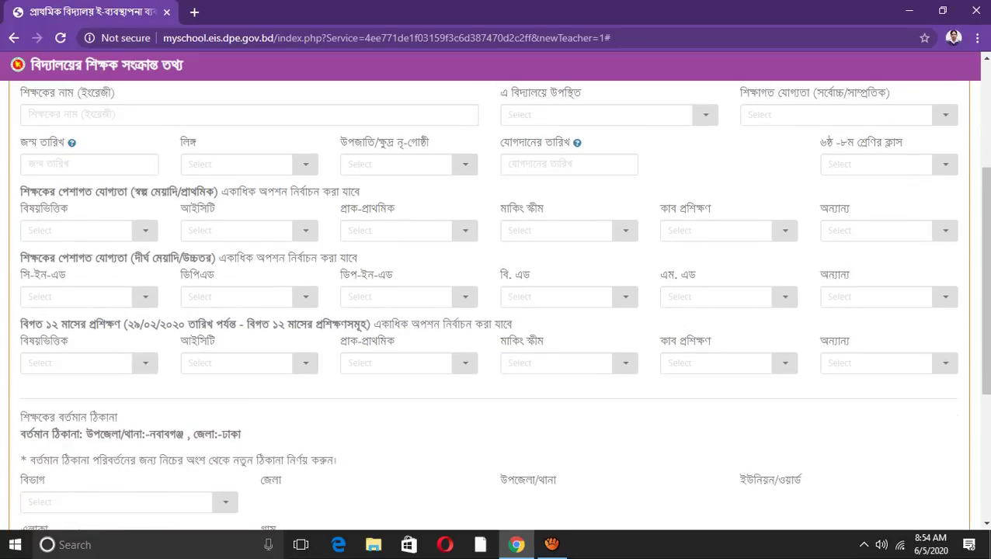
pyautogui.scroll(-5, 498, 303)
pyautogui.scroll(4, 497, 303)
pyautogui.scroll(-3, 497, 303)
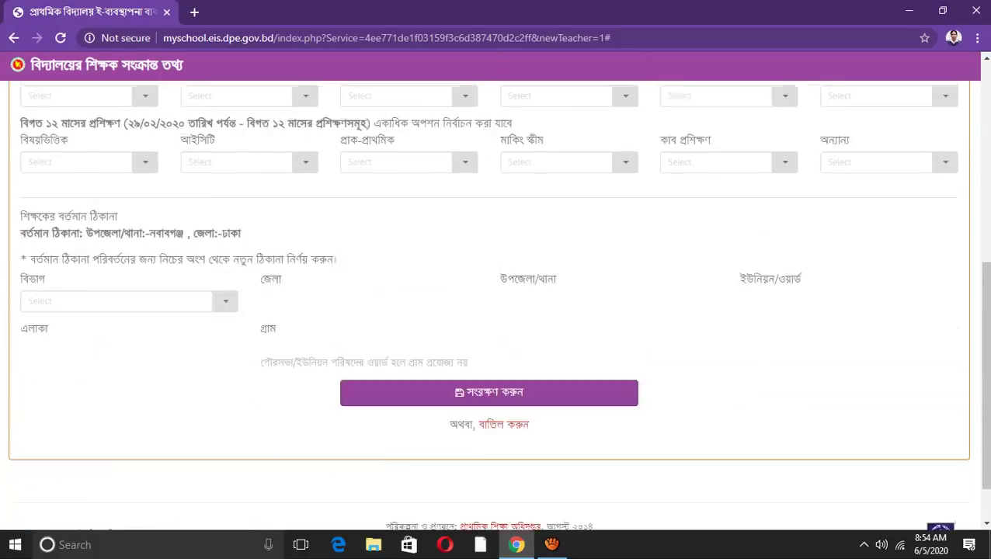
pyautogui.scroll(-1, 497, 303)
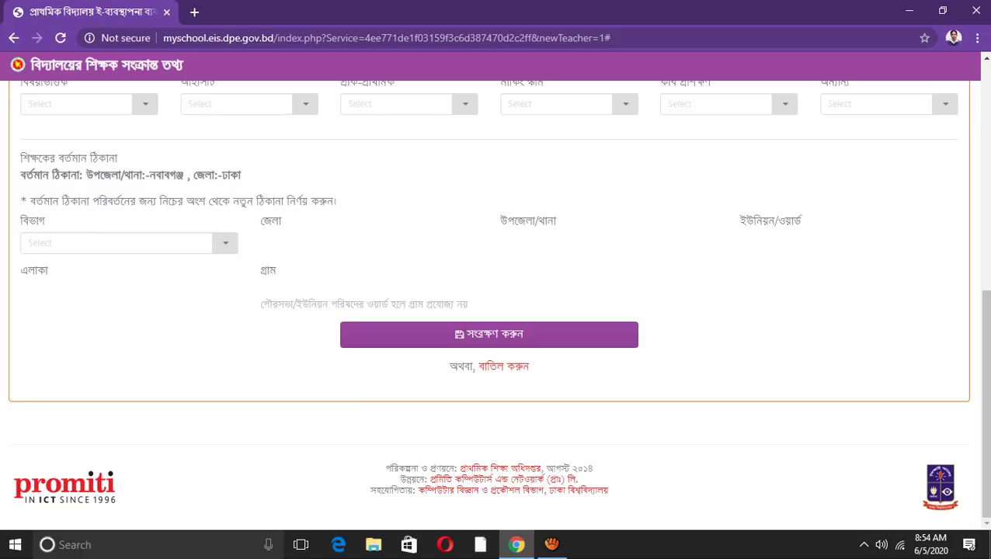
pyautogui.click(488, 335)
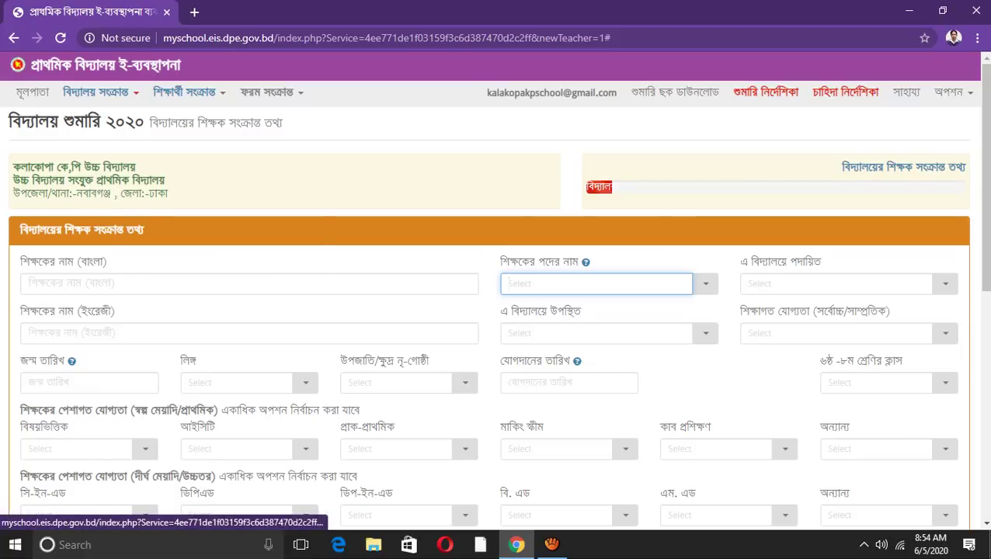
pyautogui.click(95, 91)
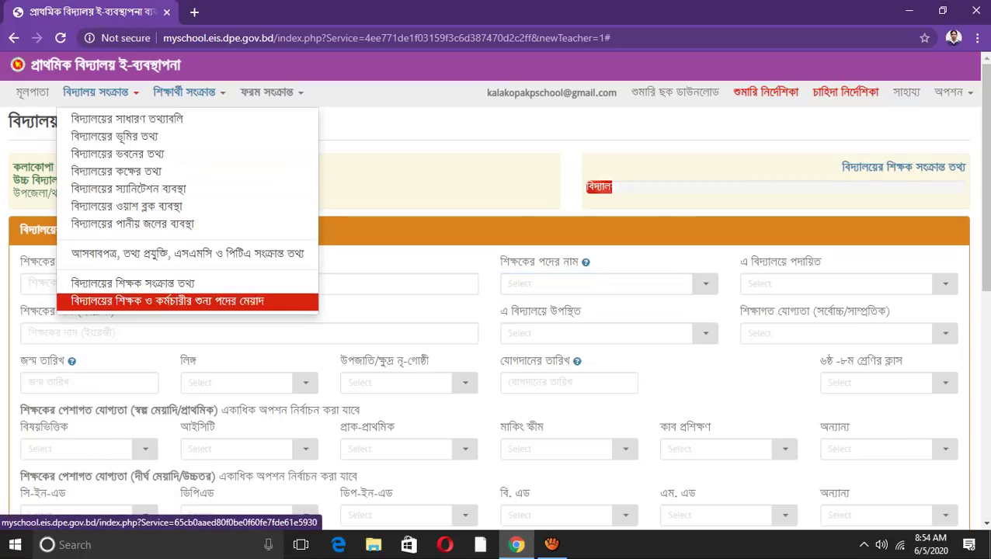
# Open the vacant post duration form, choose প্রধান শিক্ষক as পদবি and move to মন্তব্য.
pyautogui.click(167, 301)
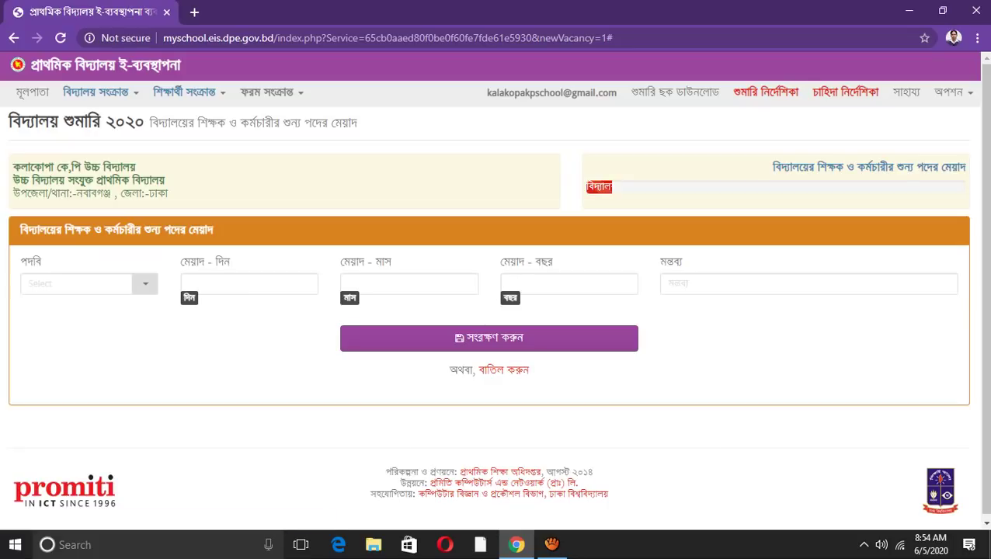
pyautogui.click(76, 284)
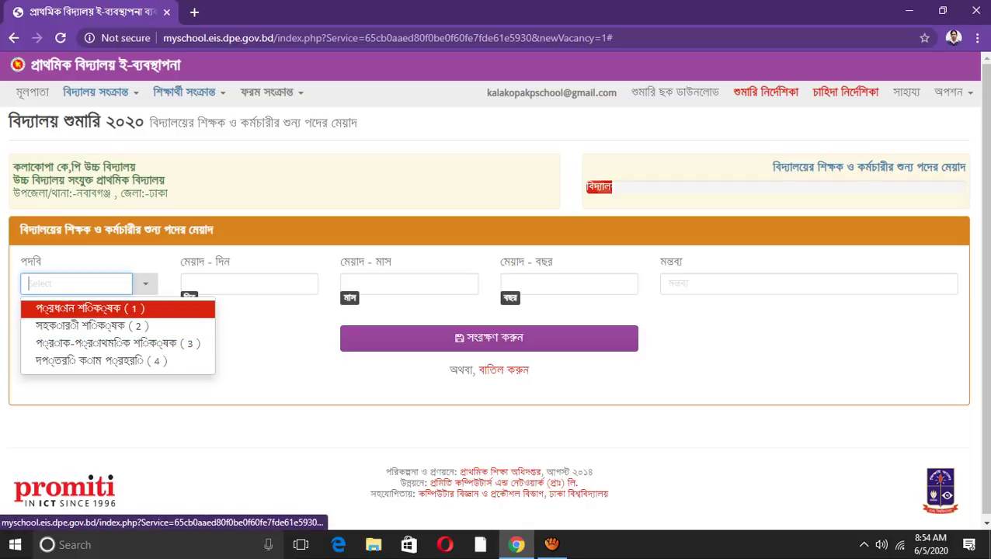
pyautogui.press('Return')
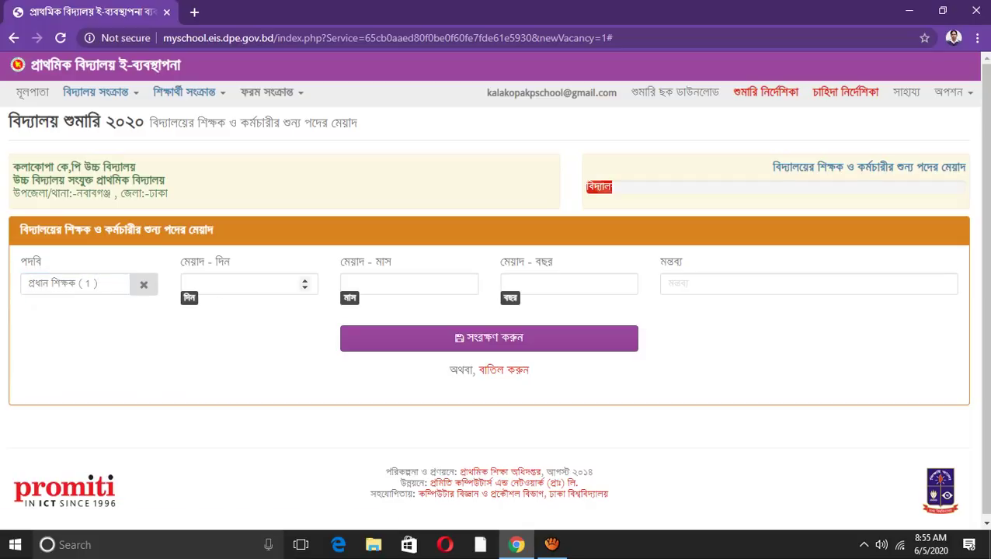
pyautogui.press('Tab')
pyautogui.press('Tab')
pyautogui.press('Tab')
pyautogui.press('Tab')
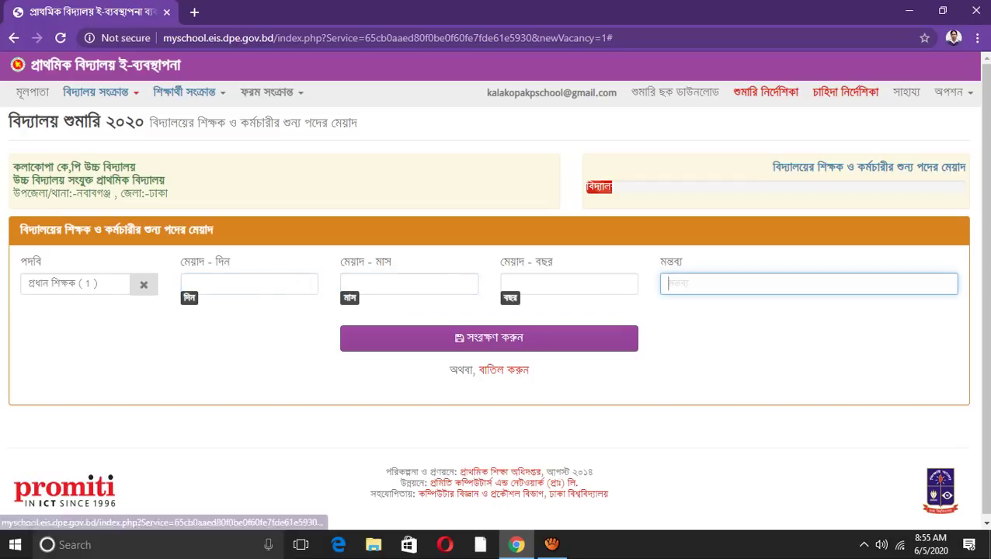
# Browse the section menus, then cancel the vacancy entry with বাতিল করুন.
pyautogui.click(95, 92)
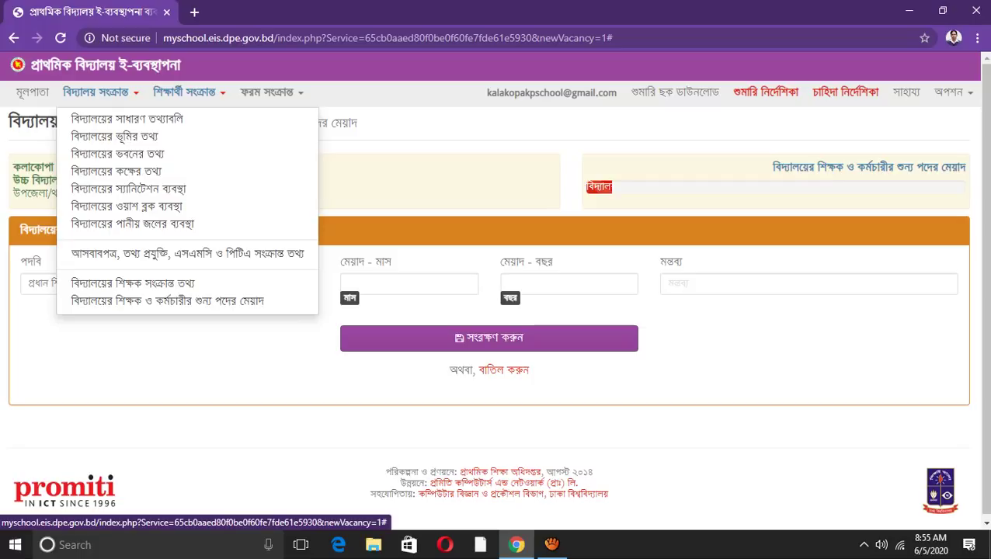
pyautogui.click(187, 92)
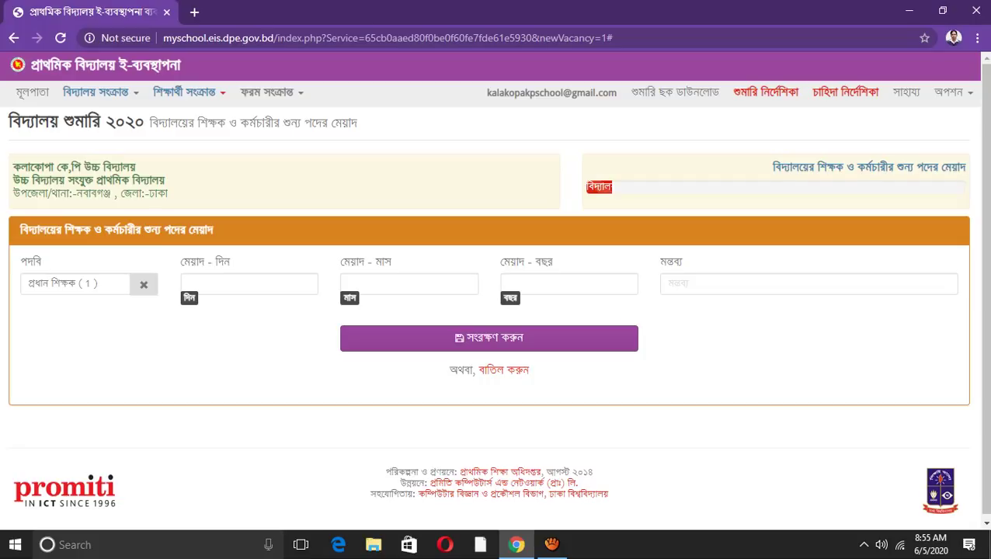
pyautogui.click(185, 91)
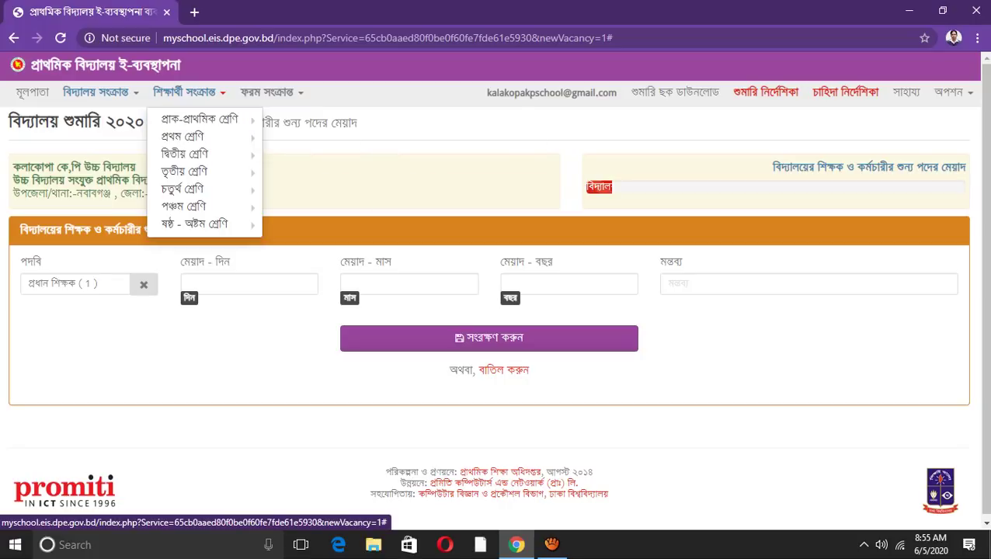
pyautogui.click(488, 369)
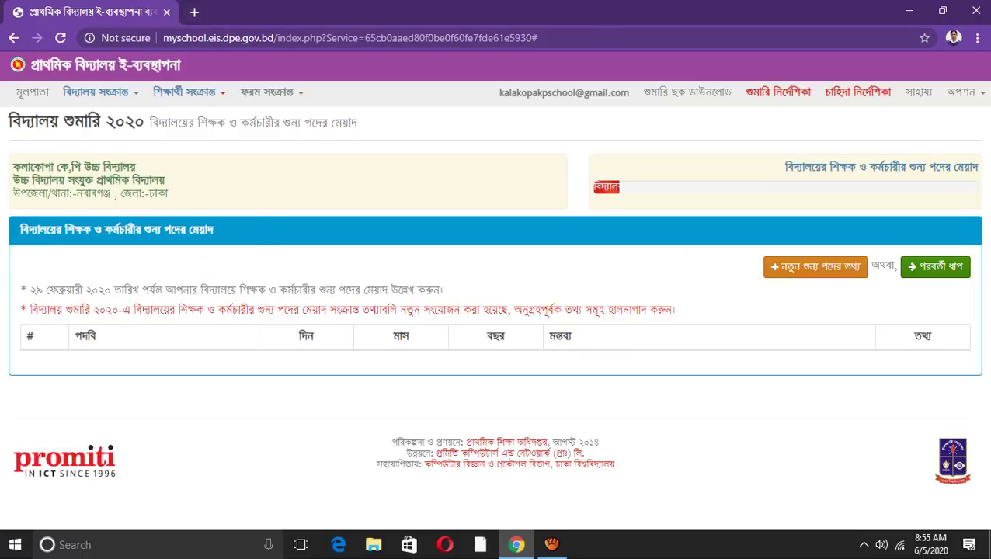
# Open the প্রাক-প্রাথমিক শ্রেণি student form from the শিক্ষার্থী সংক্রান্ত menu.
pyautogui.click(184, 92)
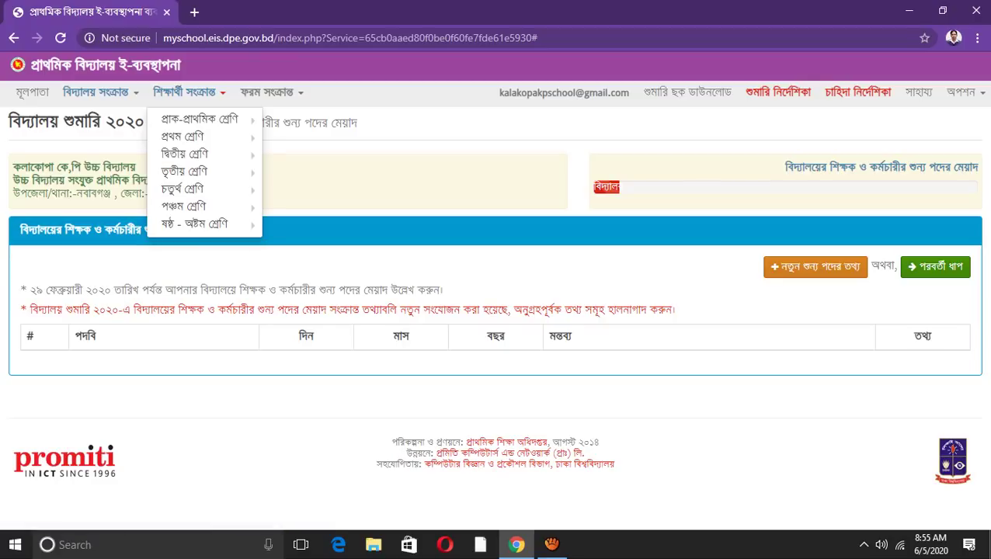
pyautogui.click(199, 119)
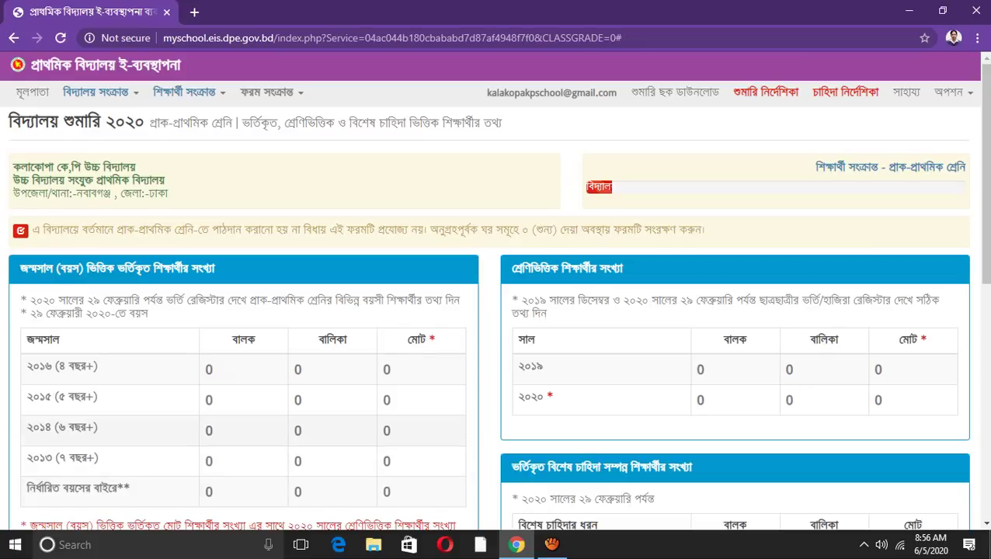
pyautogui.scroll(-1, 496, 298)
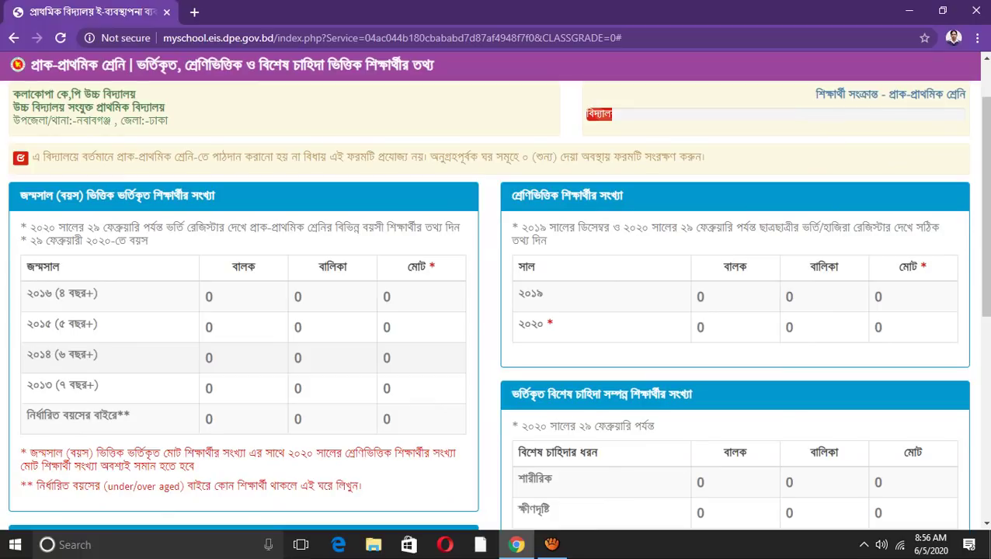
pyautogui.scroll(-4, 495, 303)
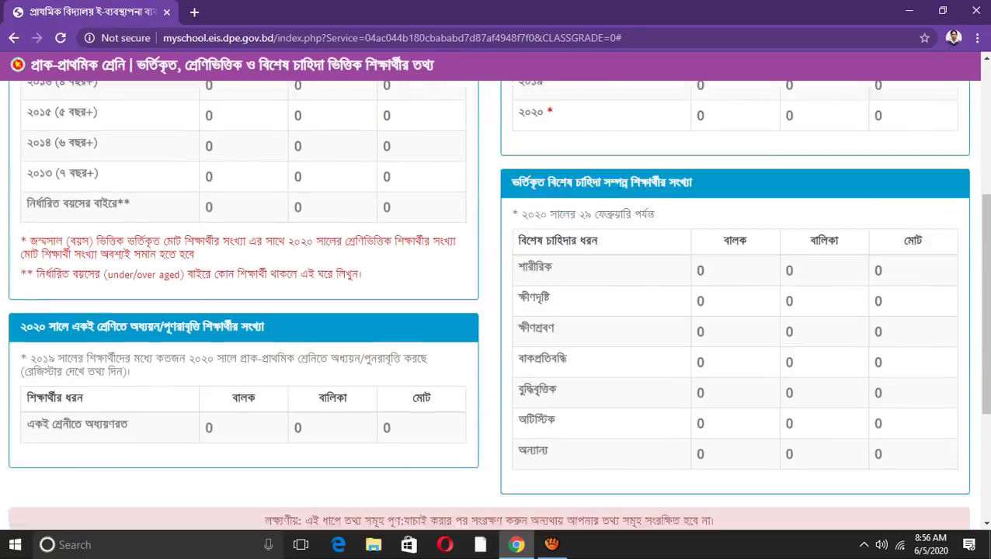
pyautogui.scroll(-1, 496, 303)
# Scroll through the age-wise, class-wise and special-needs counts, all at 0.
pyautogui.scroll(3, 496, 303)
pyautogui.scroll(3, 495, 303)
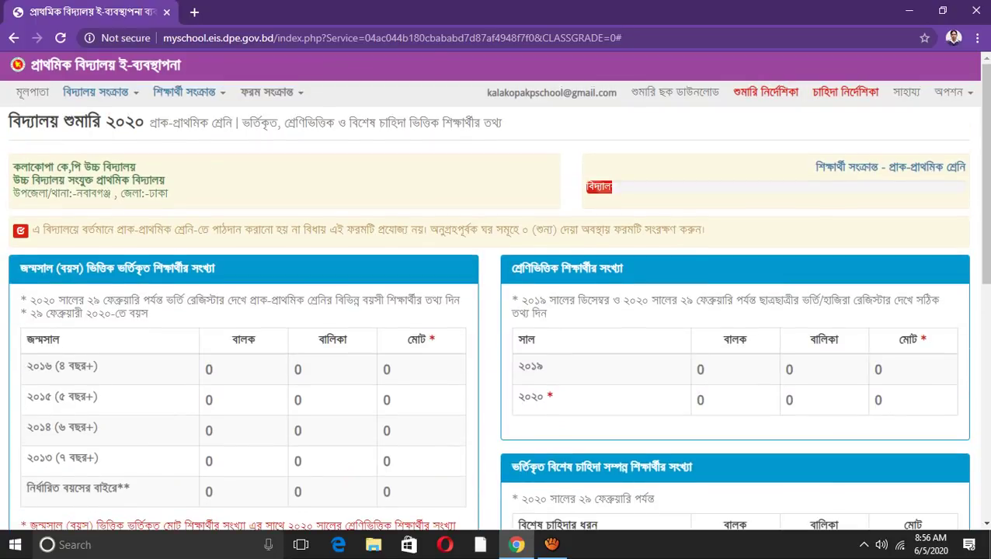
pyautogui.scroll(-2, 496, 303)
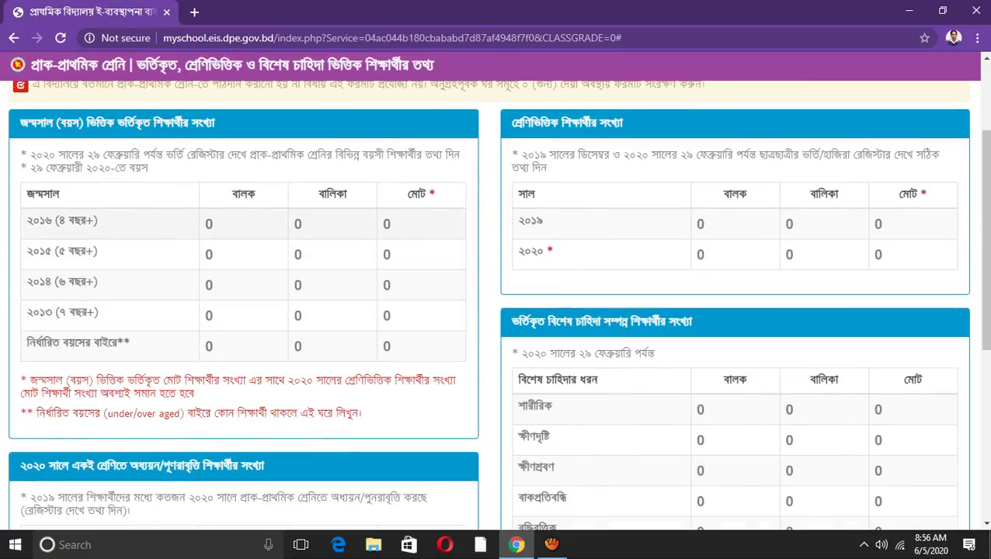
pyautogui.scroll(2, 496, 303)
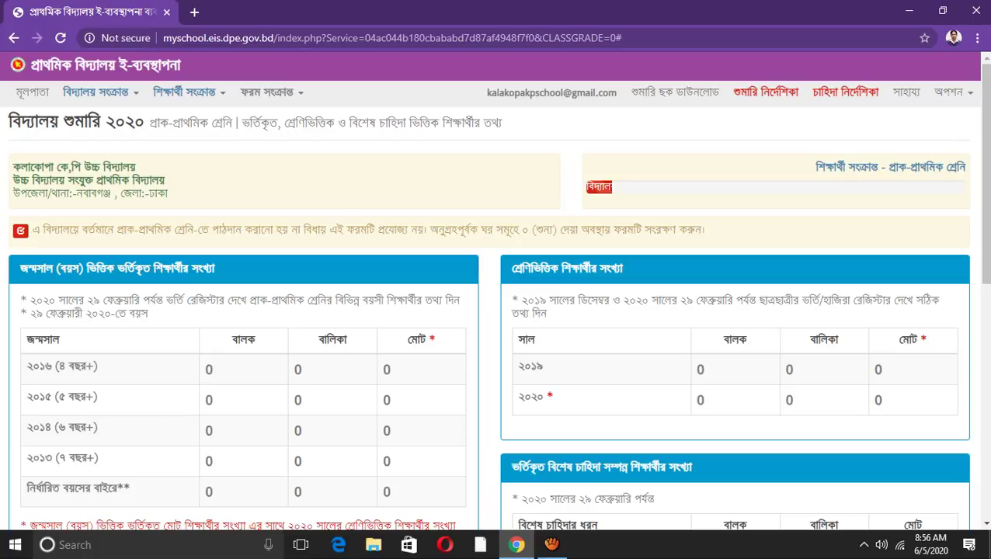
pyautogui.scroll(-2, 495, 311)
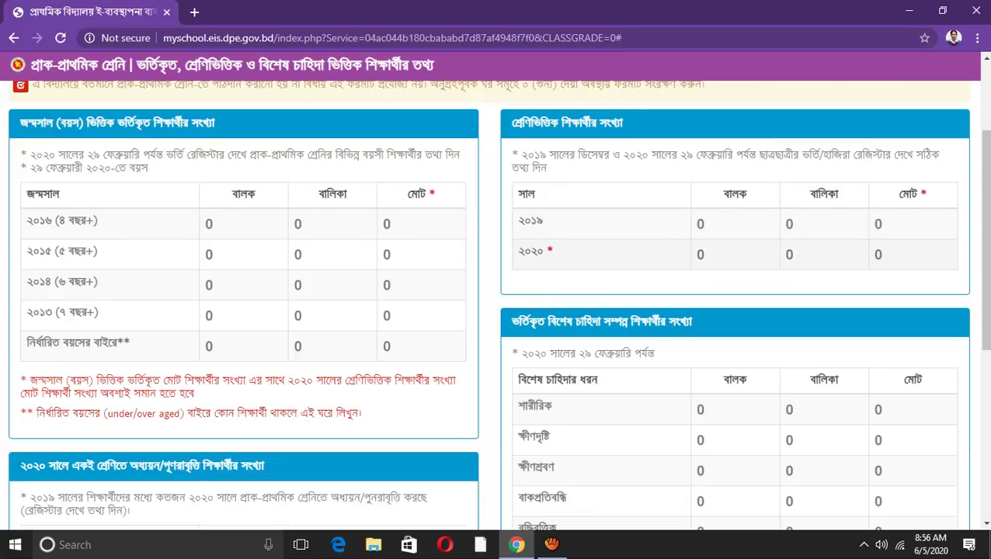
pyautogui.scroll(-3, 496, 310)
pyautogui.scroll(2, 496, 311)
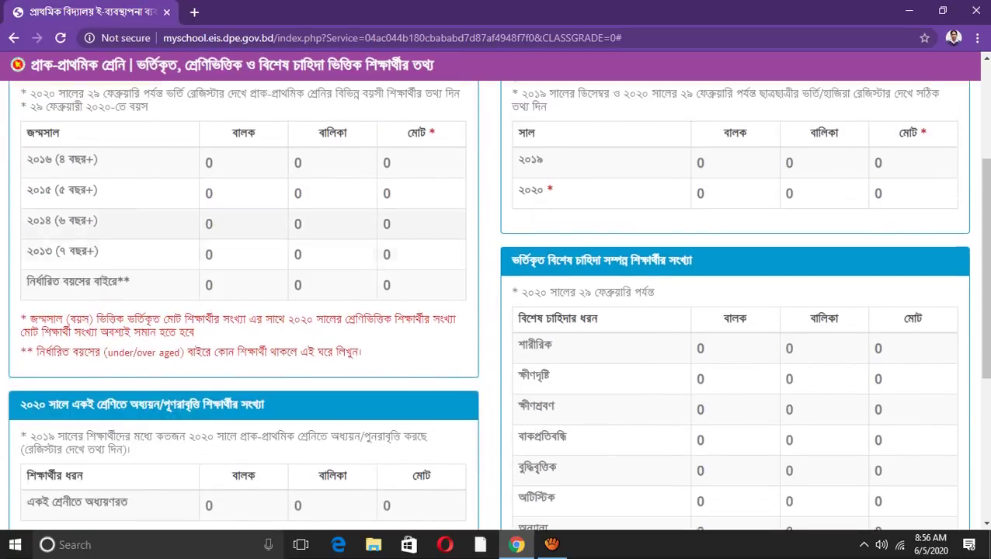
pyautogui.scroll(1, 496, 311)
pyautogui.scroll(-3, 496, 311)
pyautogui.scroll(-2, 495, 311)
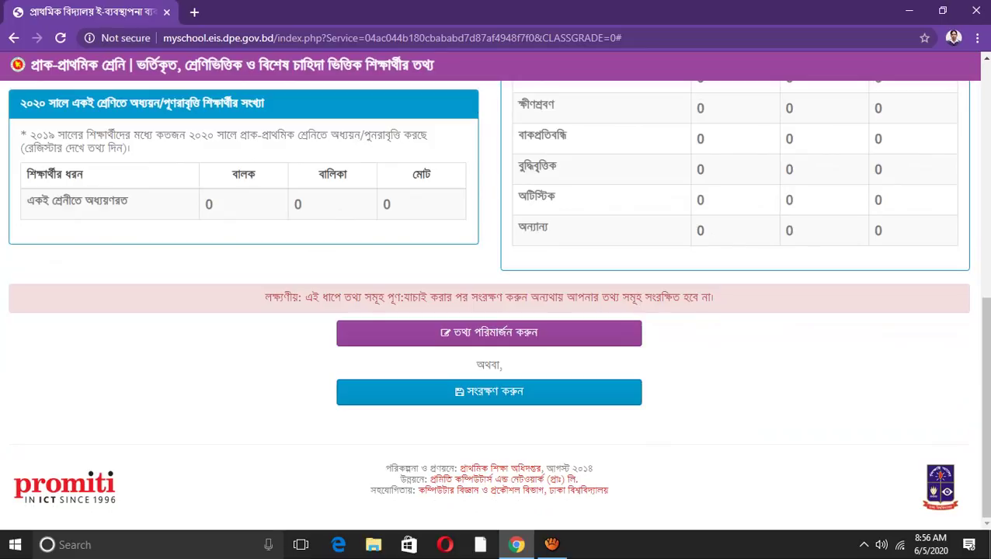
# Save the zero-filled pre-primary enrolment form, then briefly open and dismiss the top menus.
pyautogui.click(489, 391)
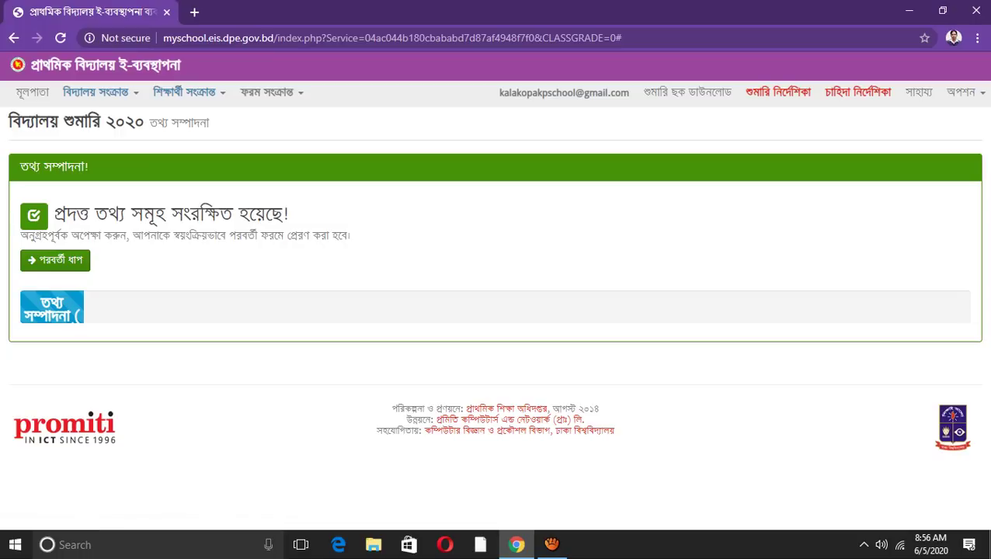
pyautogui.click(271, 92)
pyautogui.click(188, 92)
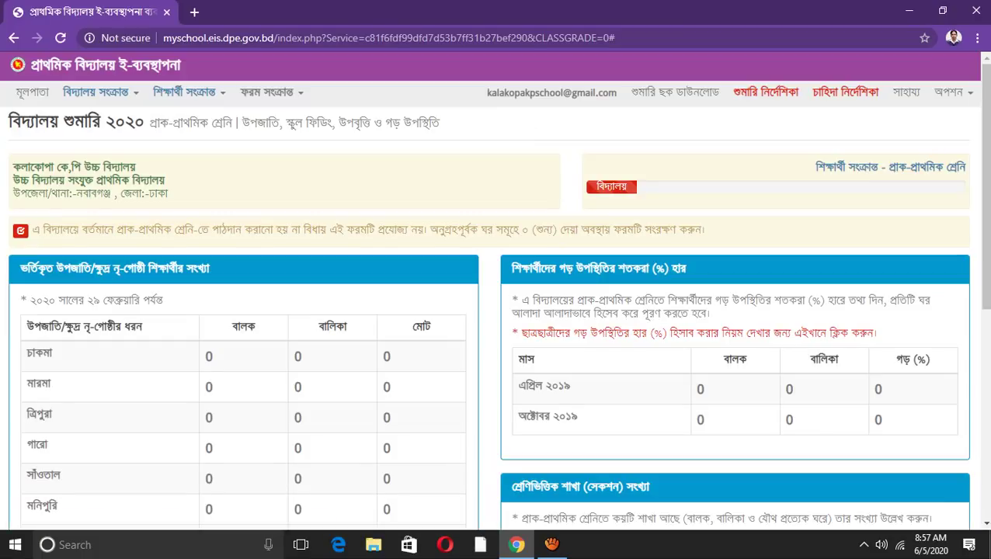
pyautogui.scroll(-5, 497, 299)
pyautogui.scroll(4, 497, 299)
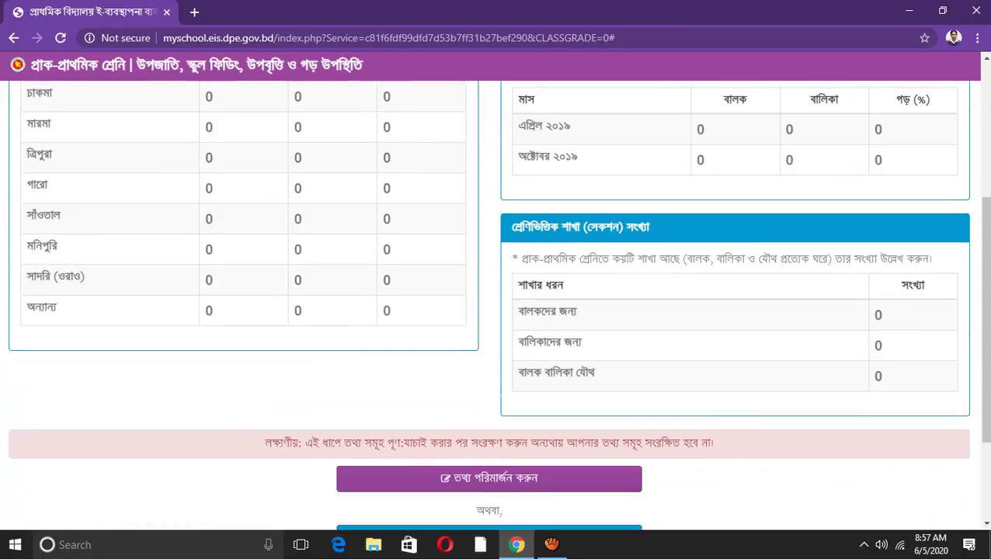
pyautogui.scroll(2, 497, 300)
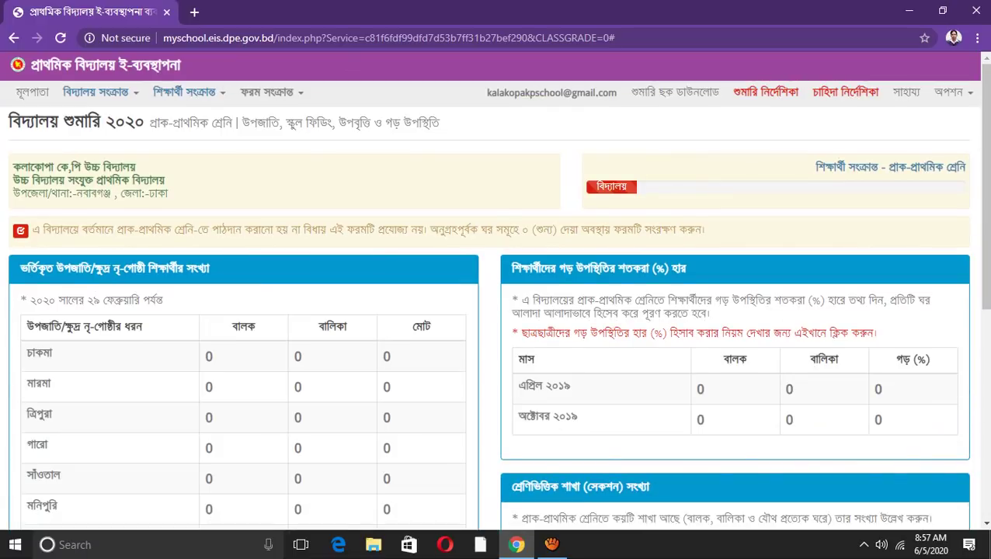
pyautogui.scroll(-2, 497, 299)
pyautogui.scroll(-3, 497, 299)
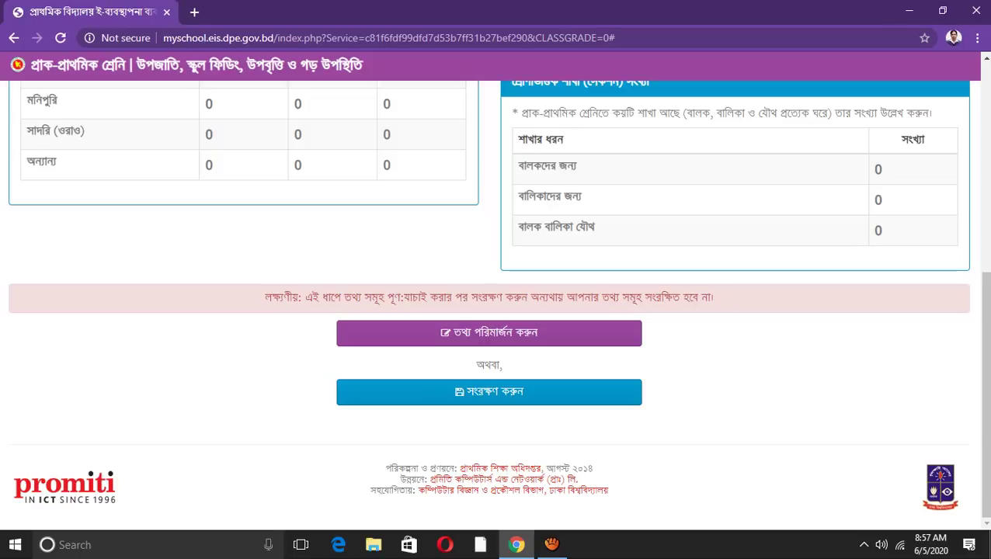
pyautogui.click(489, 332)
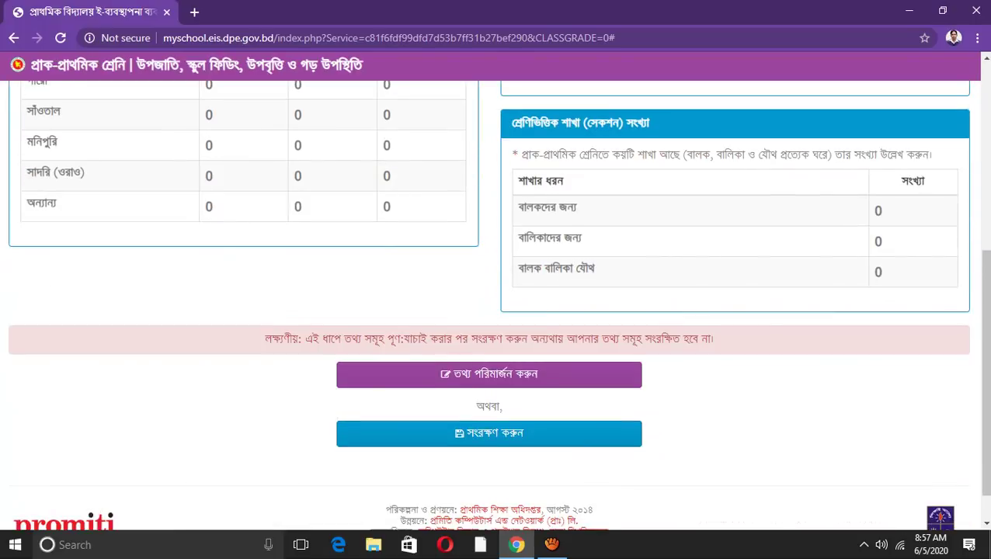
# Save the pre-primary ethnic-minority and attendance form, then scroll the প্রথম শ্রেণি form's zero counts.
pyautogui.click(489, 433)
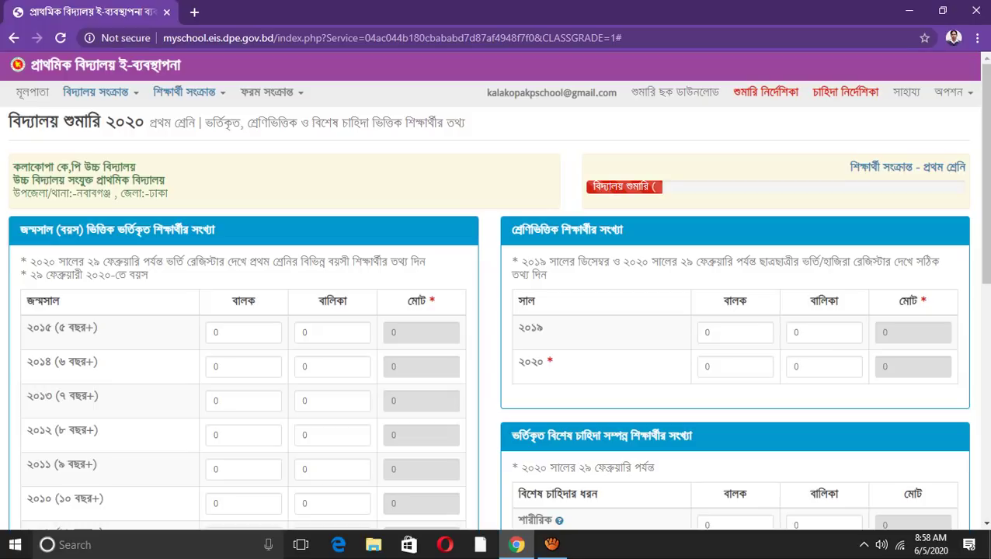
pyautogui.scroll(-1, 82, 106)
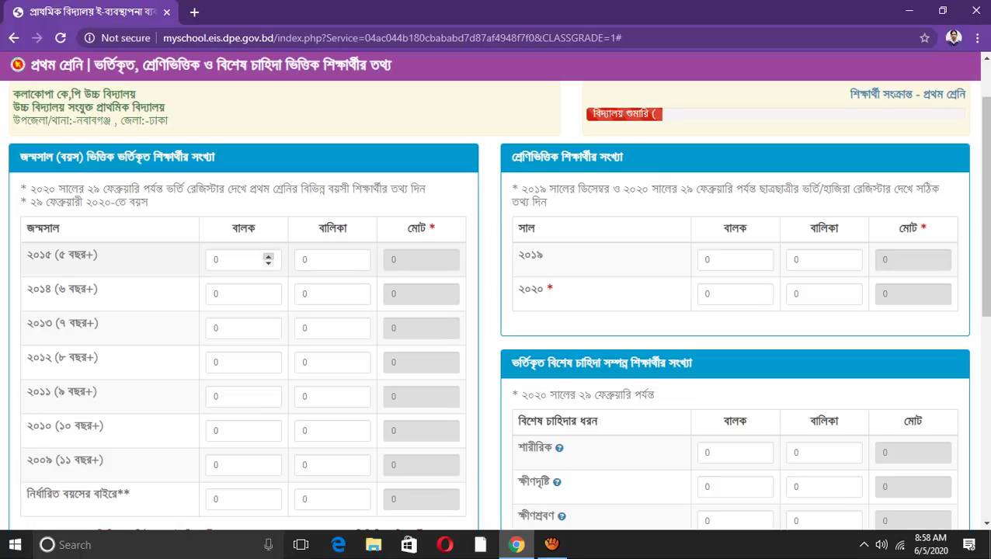
# Enter 7 boys and 4 girls in the 2015 (5 years+) row, giving a total of 11.
pyautogui.doubleClick(216, 259)
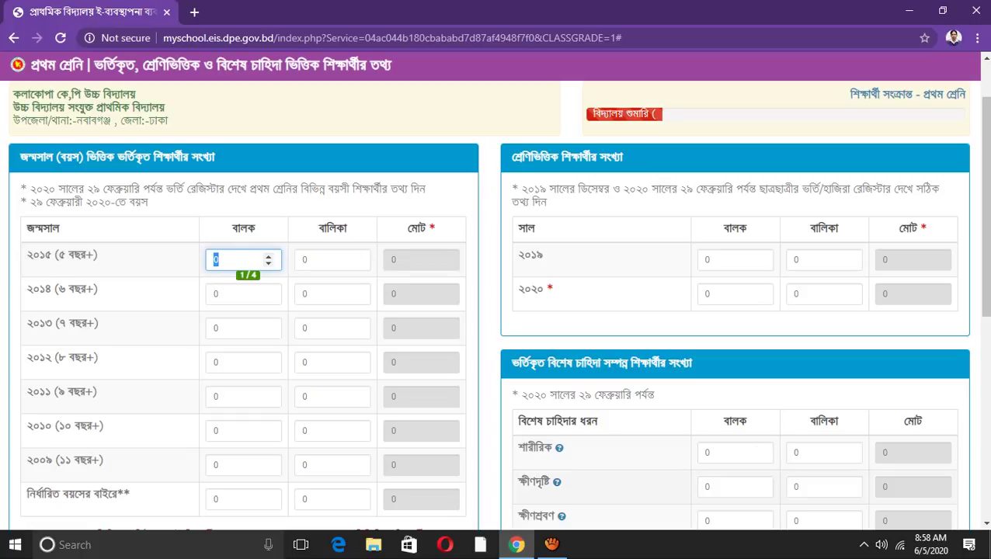
pyautogui.click(864, 545)
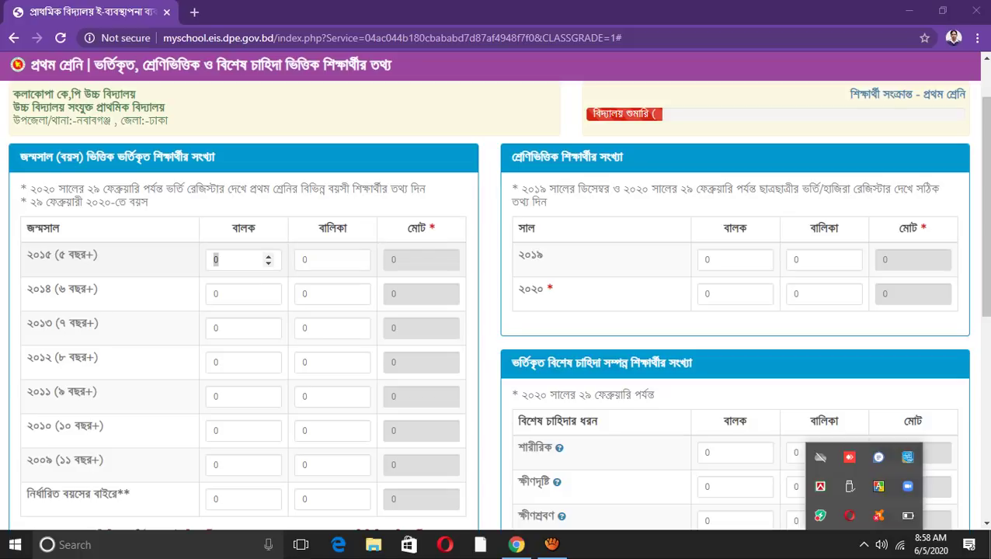
pyautogui.click(216, 259)
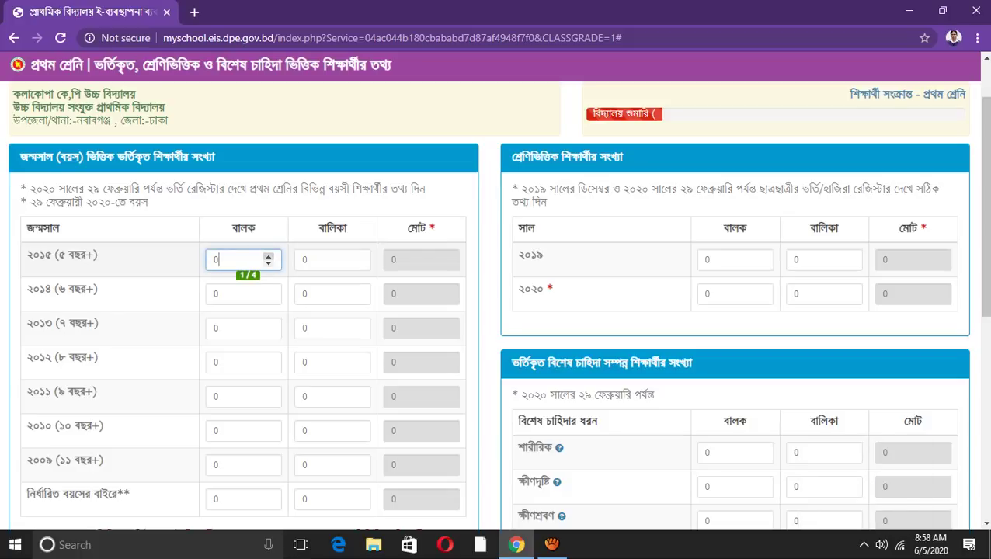
pyautogui.press('BackSpace')
pyautogui.write('2')
pyautogui.doubleClick(217, 260)
pyautogui.write('7')
pyautogui.doubleClick(305, 259)
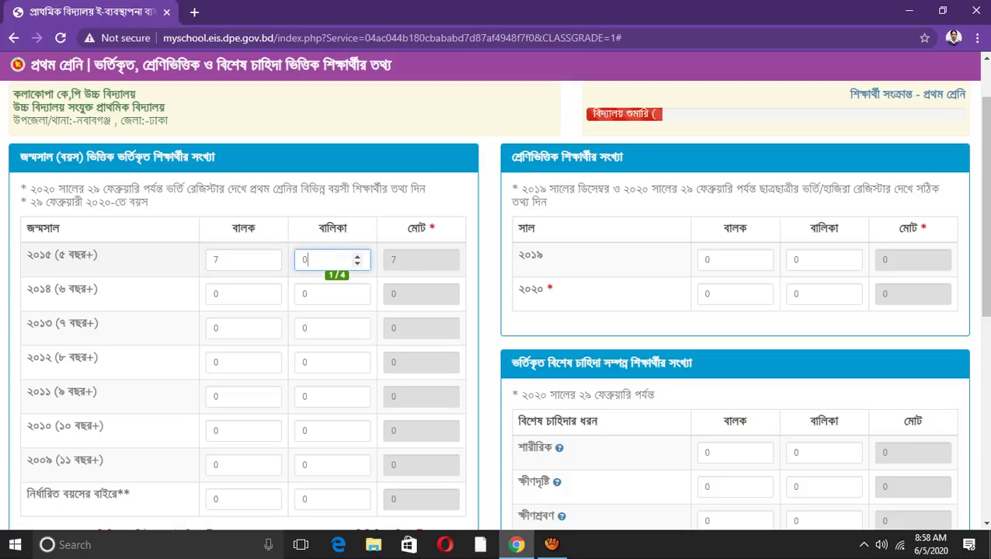
pyautogui.write('4')
# Highlight the 2015 row label and scroll through the form to review the entries.
pyautogui.moveTo(27, 255); pyautogui.dragTo(98, 255)
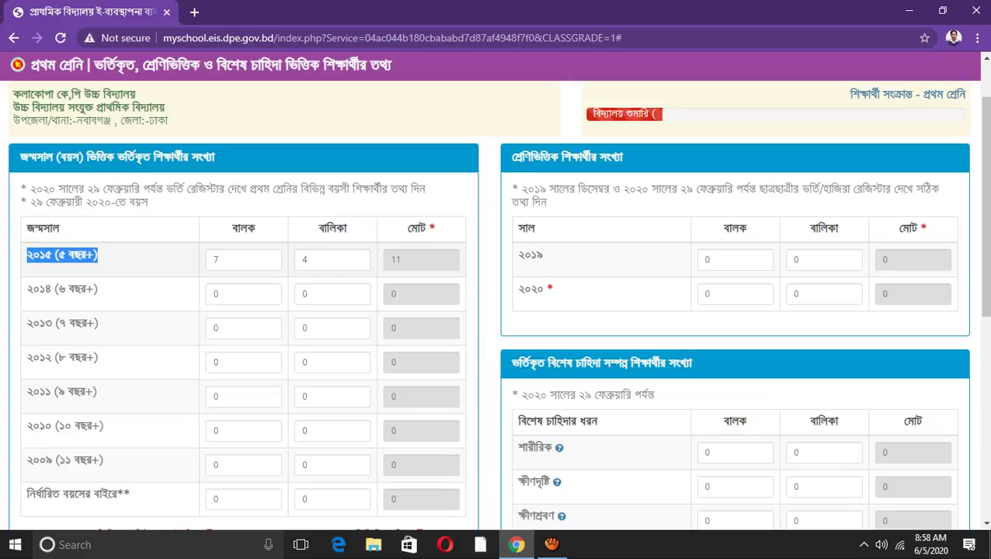
pyautogui.scroll(-1, 497, 306)
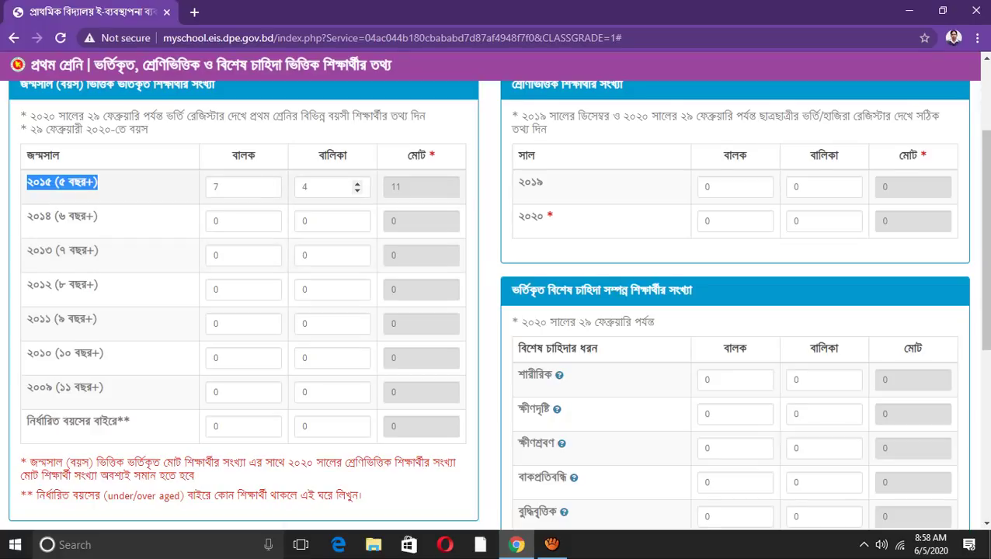
pyautogui.scroll(2, 332, 187)
pyautogui.scroll(-3, 497, 305)
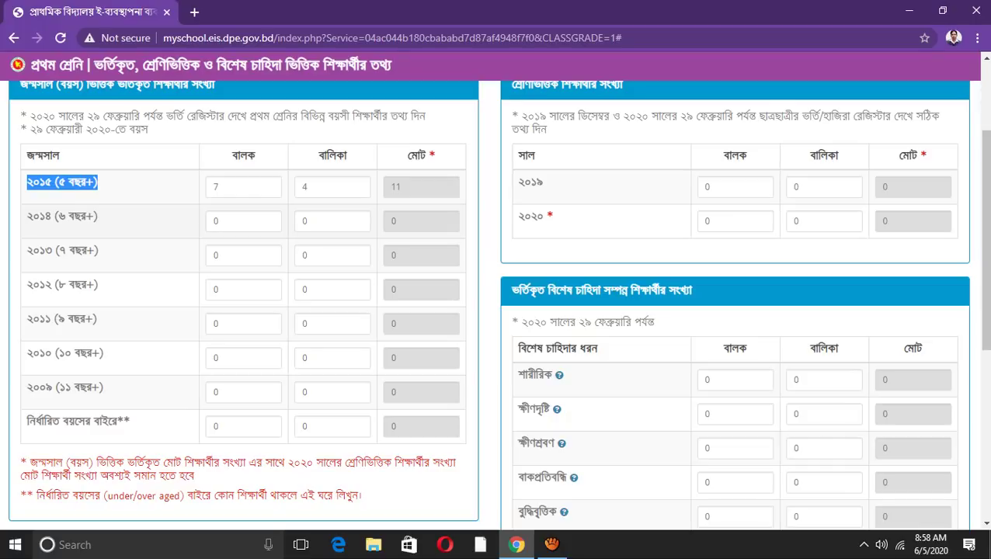
pyautogui.click(109, 187)
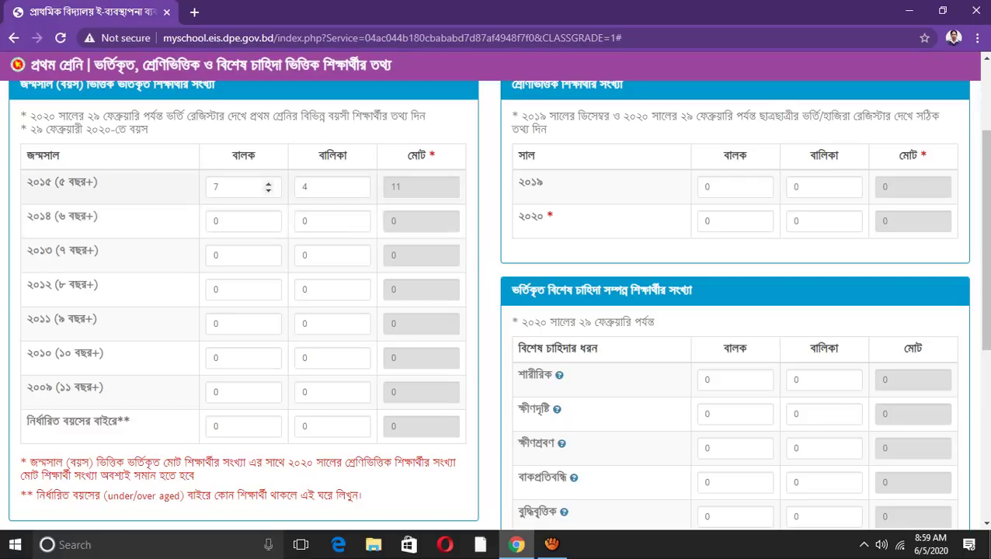
# Enter 1 boy and 1 girl in the outside-prescribed-age row.
pyautogui.click(237, 220)
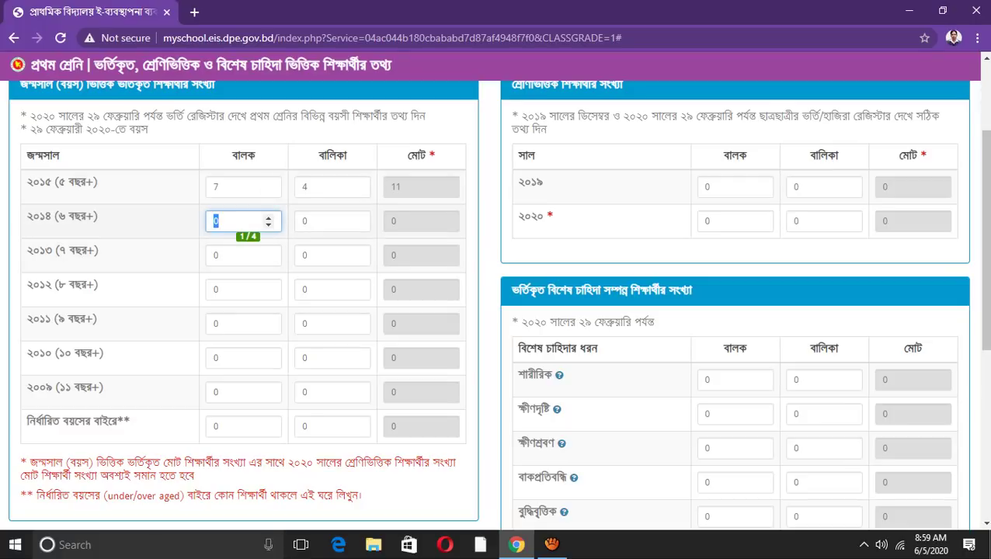
pyautogui.doubleClick(305, 220)
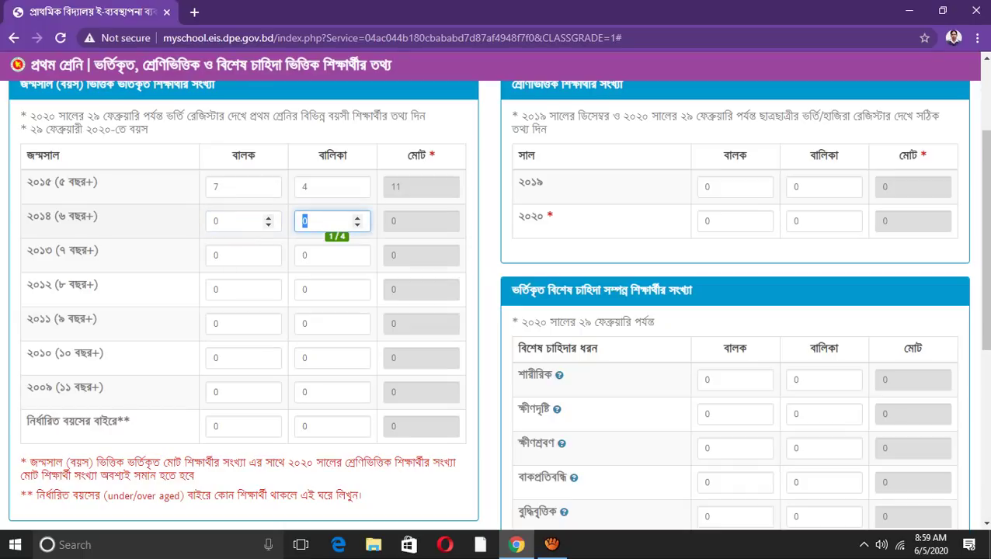
pyautogui.doubleClick(216, 221)
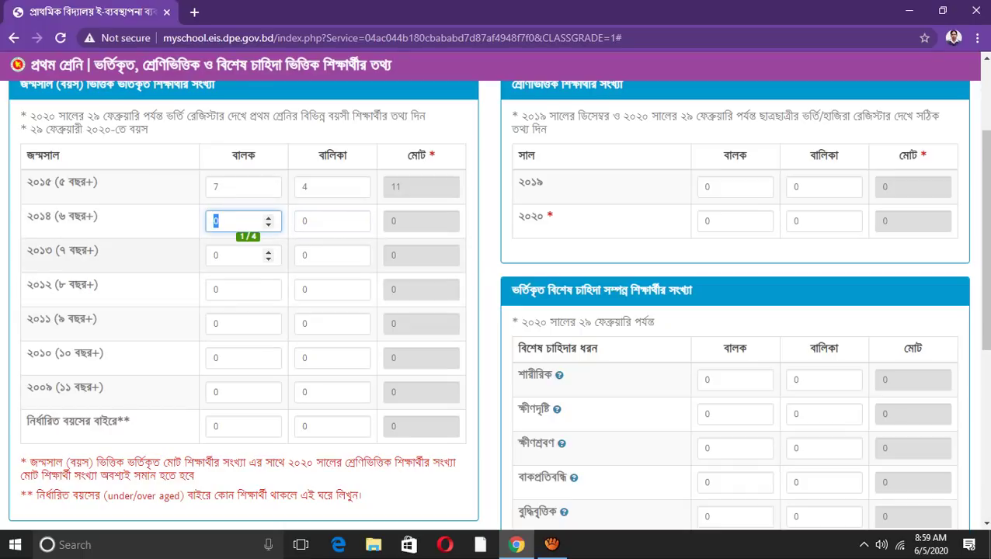
pyautogui.click(226, 255)
pyautogui.click(307, 254)
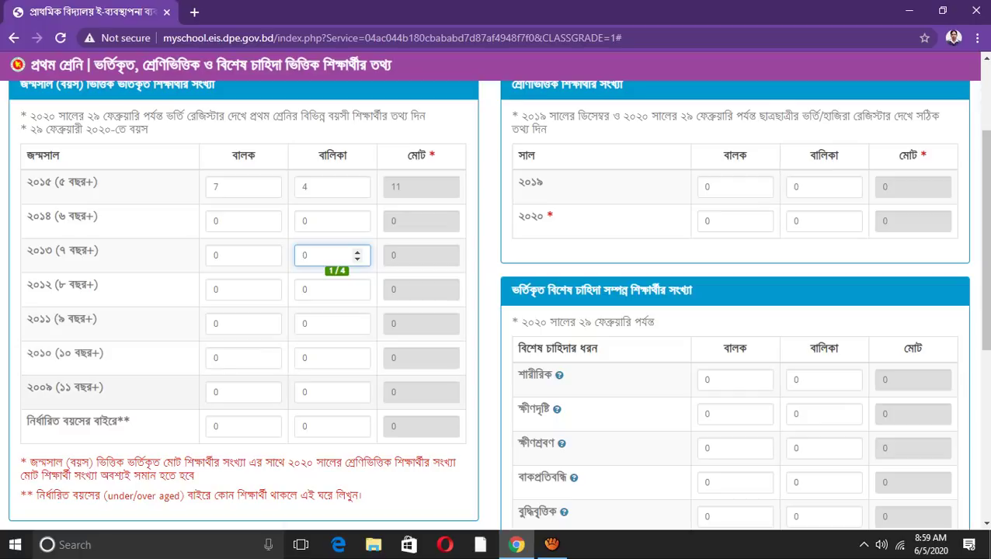
pyautogui.doubleClick(225, 392)
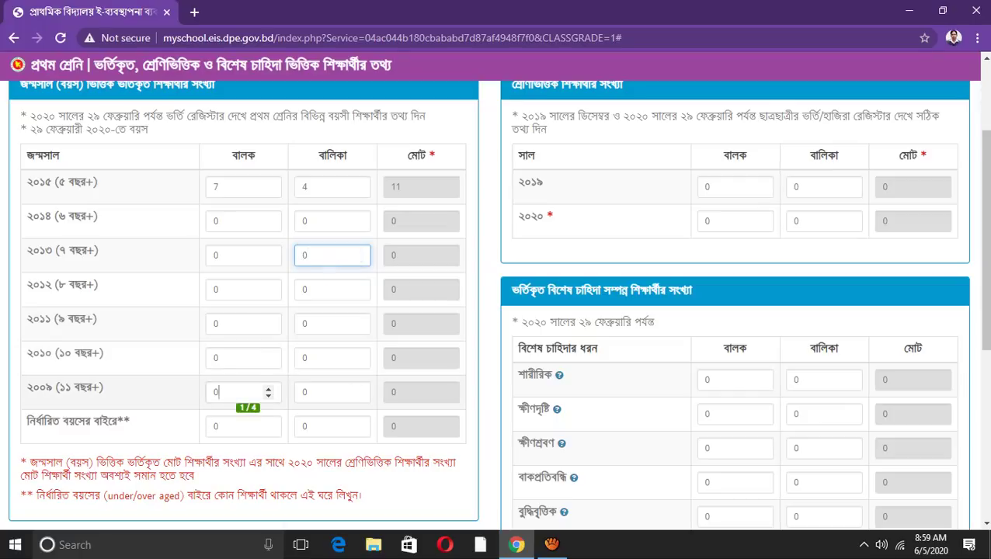
pyautogui.press('Tab')
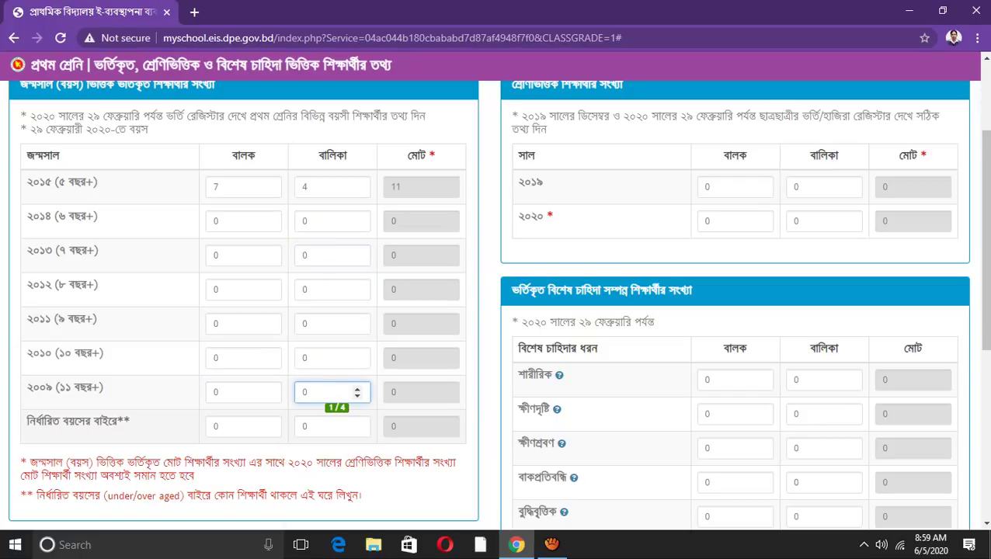
pyautogui.press('Tab')
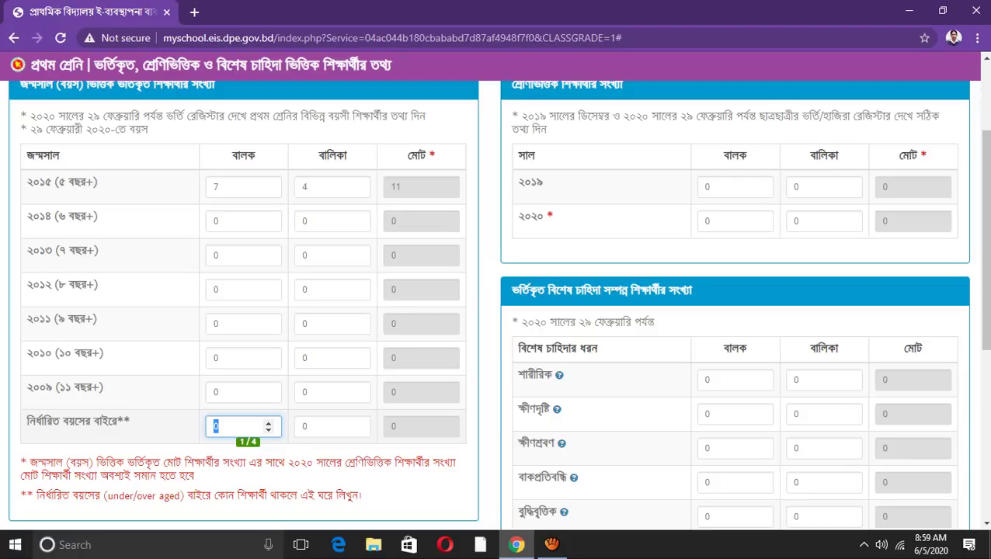
pyautogui.write('1')
pyautogui.press('Tab')
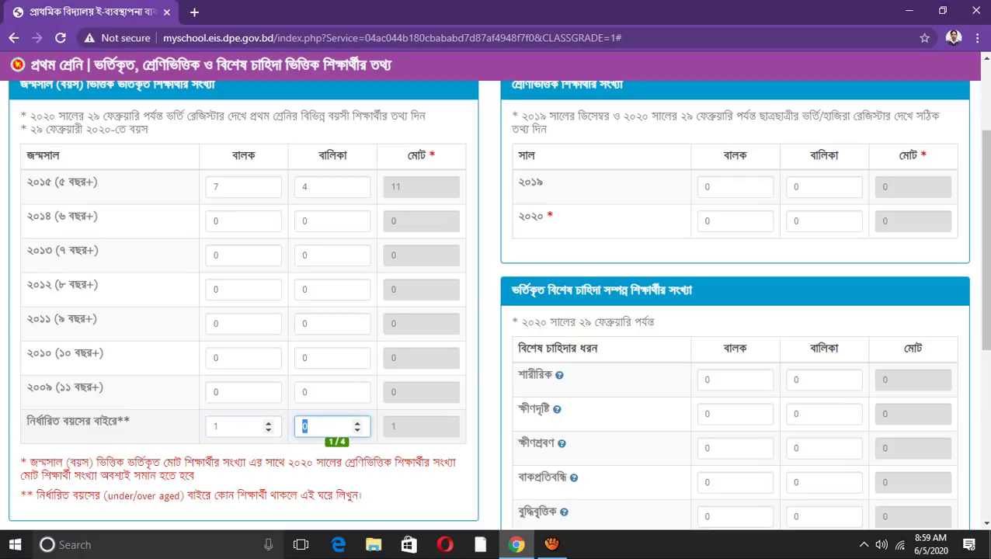
pyautogui.write('1')
# Enter 2 boys and 3 girls in the 2009 (11 years+) row, totalling 5.
pyautogui.click(237, 392)
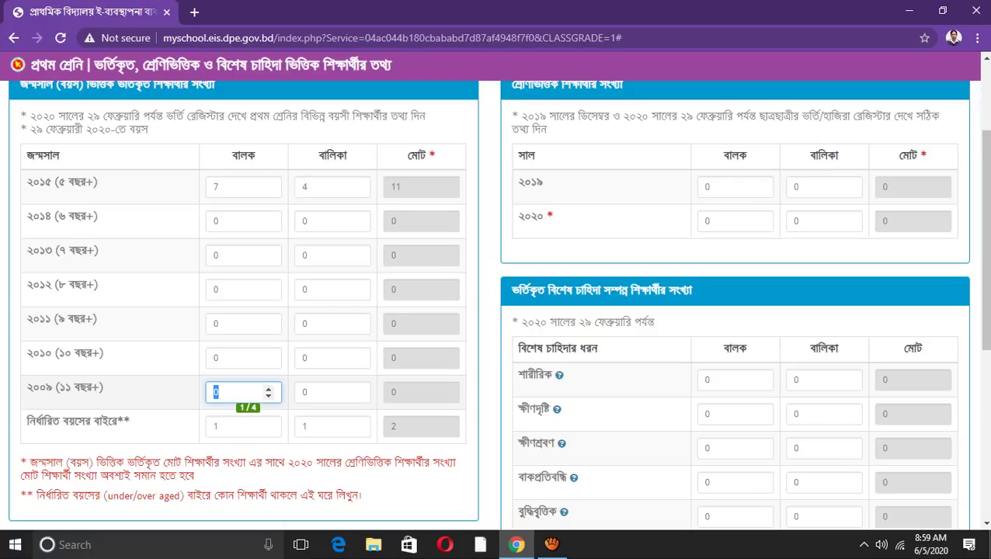
pyautogui.write('2')
pyautogui.press('Tab')
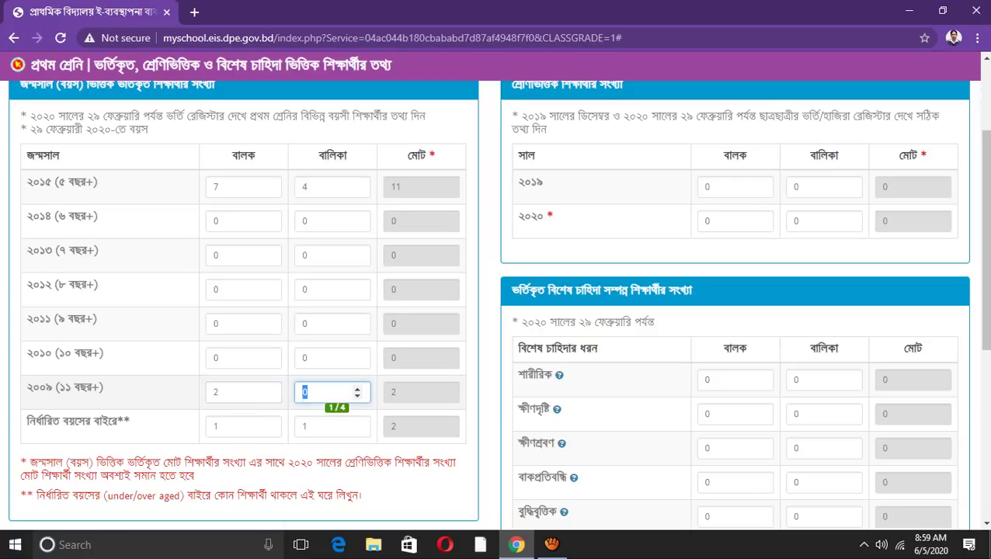
pyautogui.write('3')
pyautogui.scroll(-4, 498, 306)
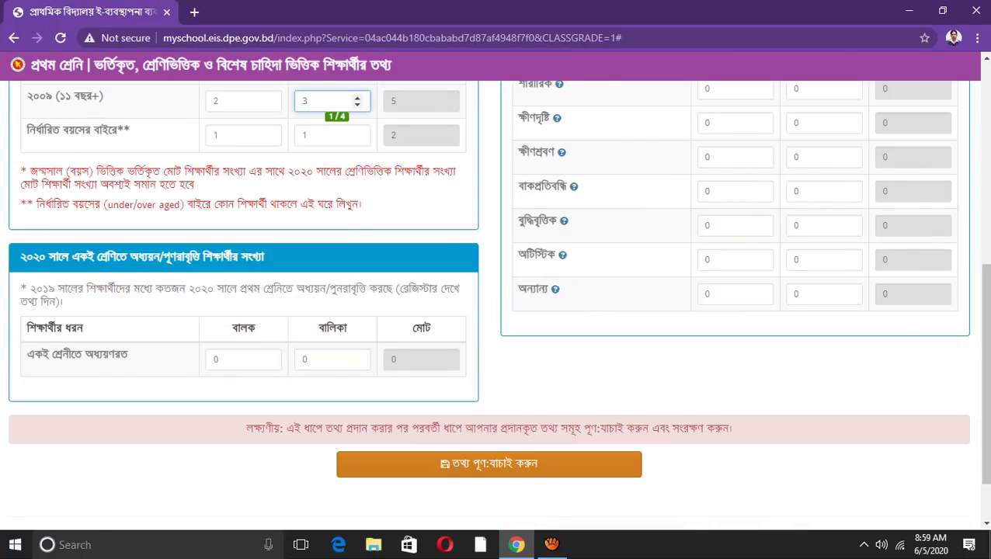
pyautogui.scroll(1, 498, 306)
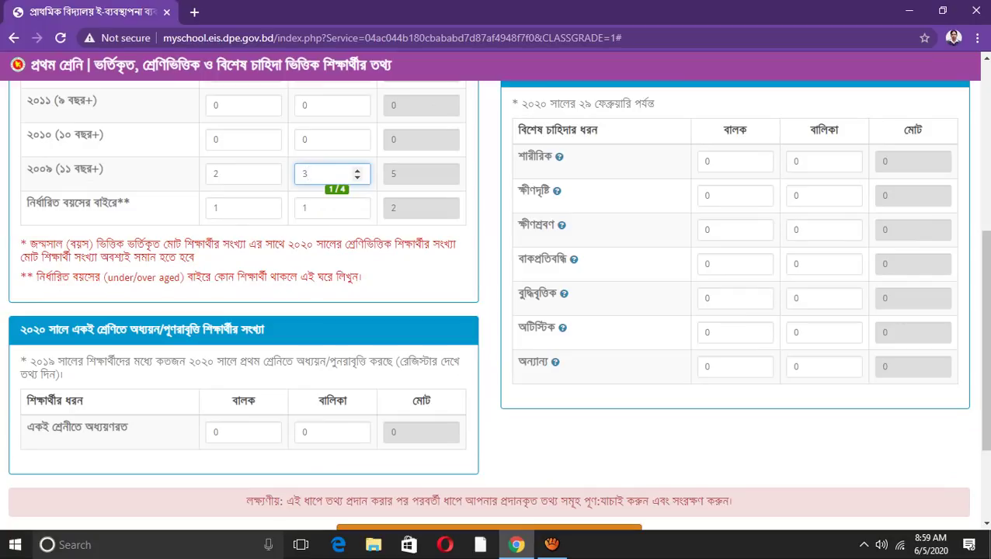
# Enter 2 boys and 1 girl in the same-class repeating (একই শ্রেণীতে অধ্যয়নরত) row.
pyautogui.scroll(4, 497, 303)
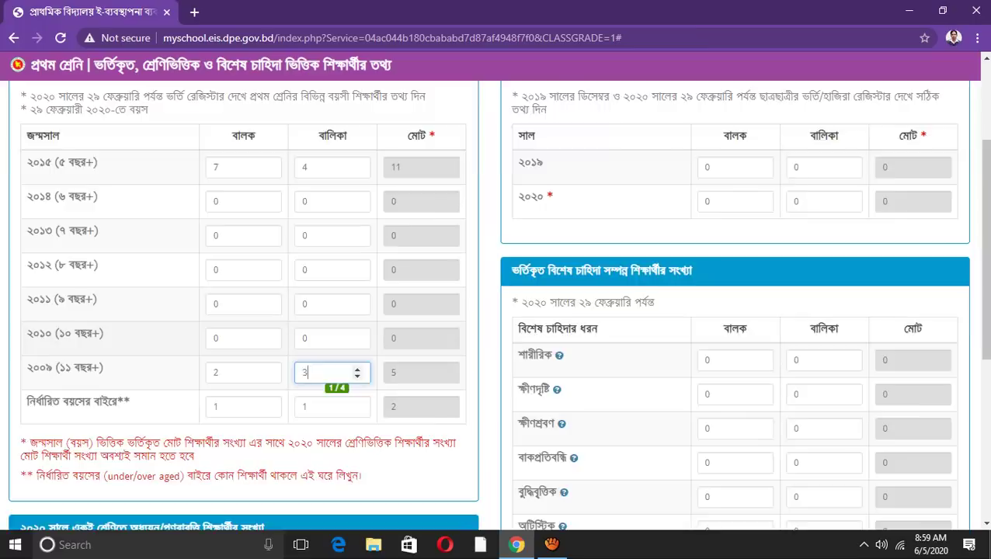
pyautogui.scroll(-2, 497, 303)
pyautogui.scroll(-2, 497, 303)
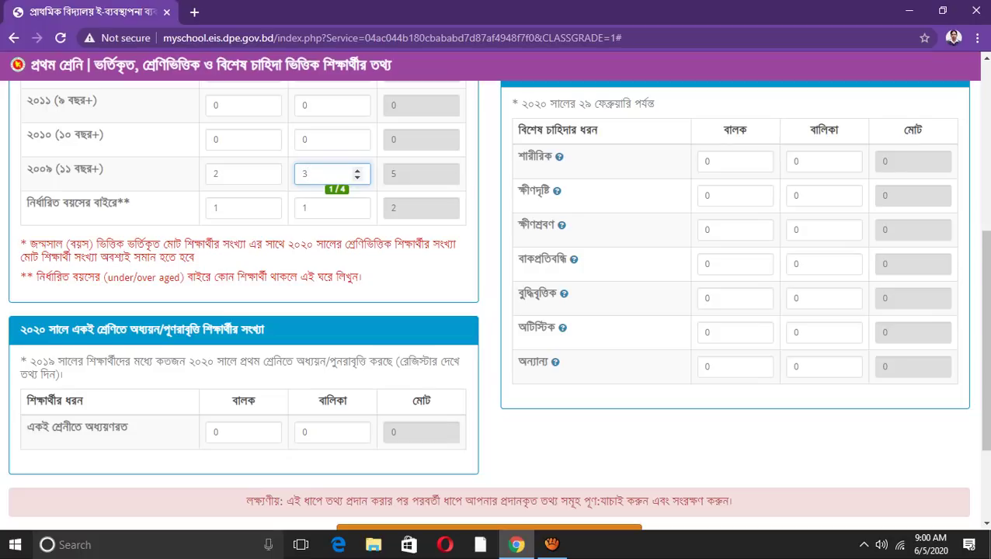
pyautogui.press('Tab')
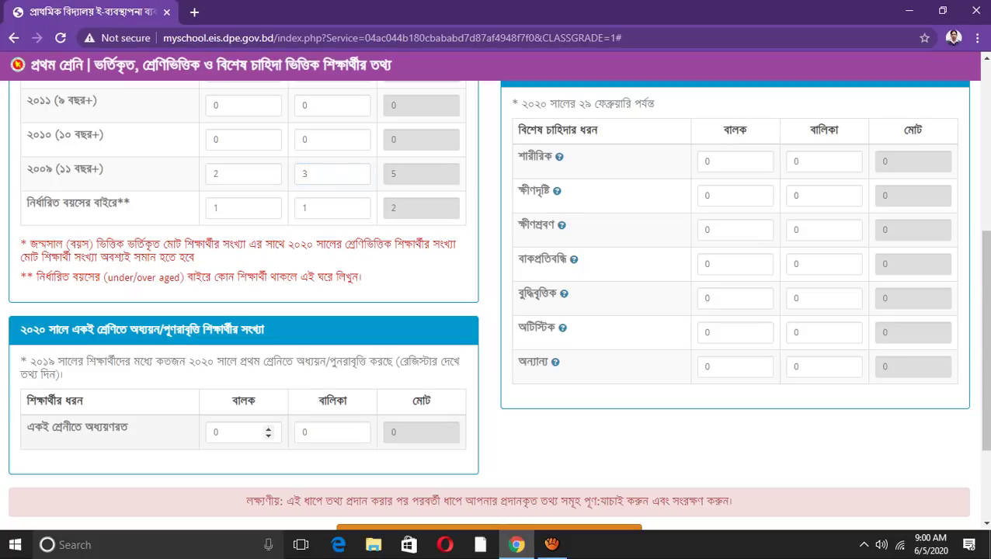
pyautogui.click(225, 432)
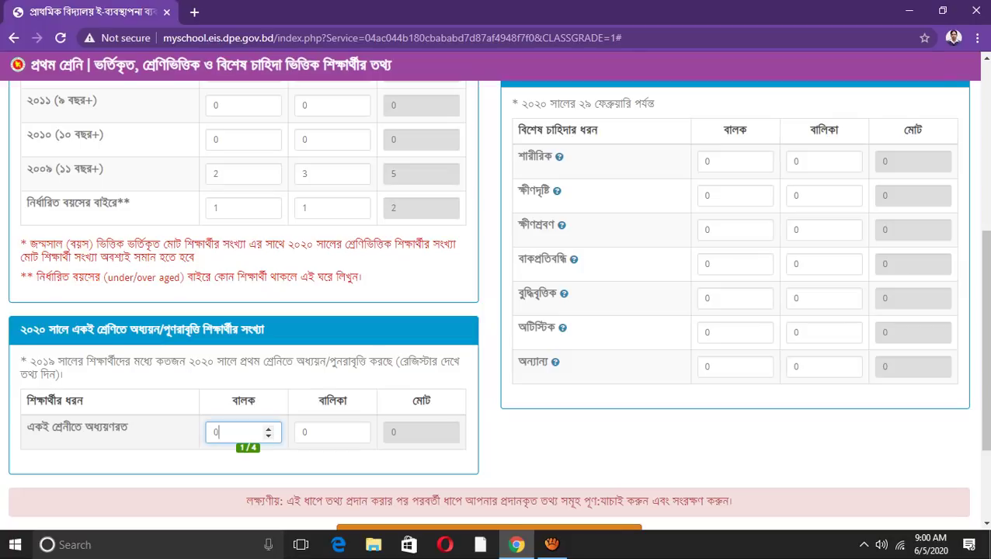
pyautogui.hotkey('ctrl', 'a')
pyautogui.write('2')
pyautogui.press('Tab')
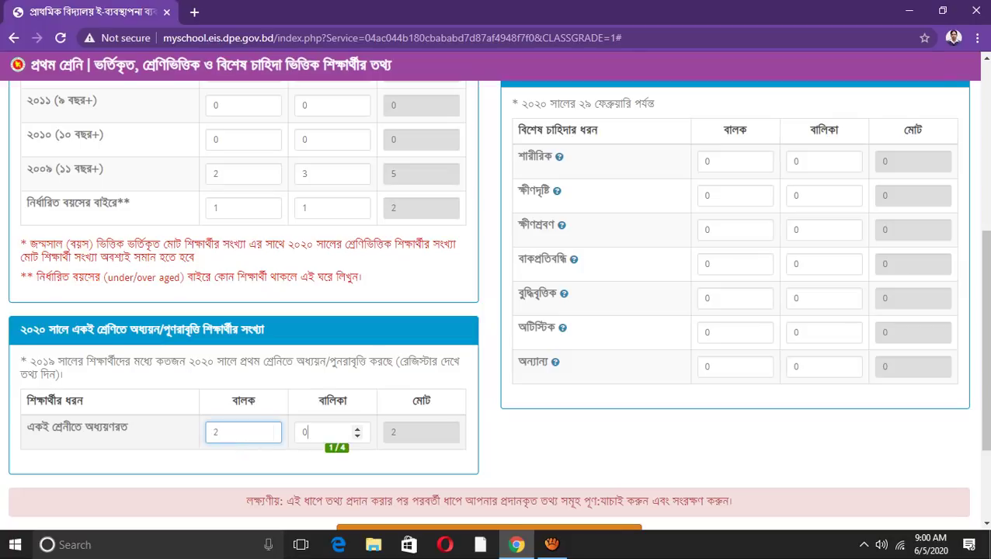
pyautogui.write('1')
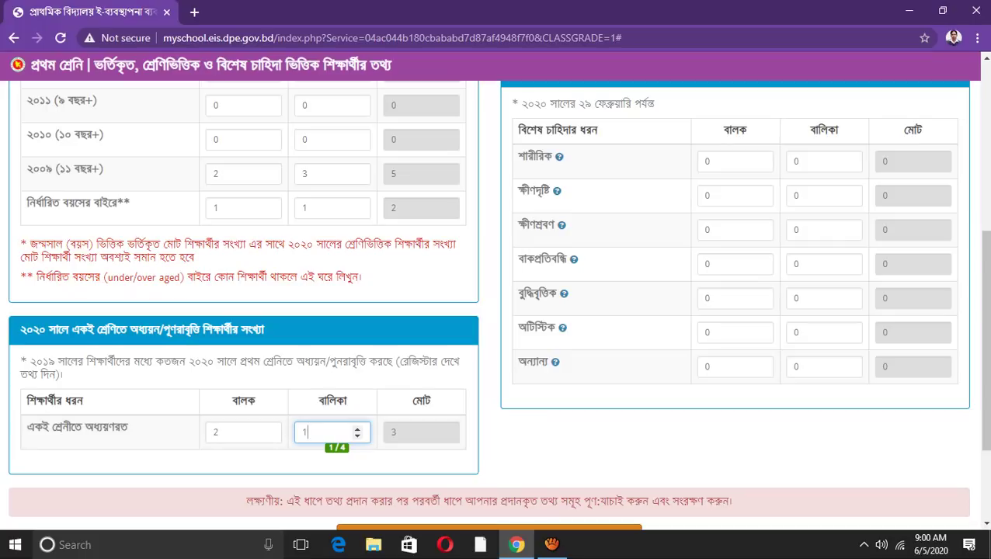
# Fill the 2014 row with 2 boys, 3 girls and the 2013 row with 3 boys, 2 girls.
pyautogui.scroll(3, 497, 306)
pyautogui.scroll(1, 233, 284)
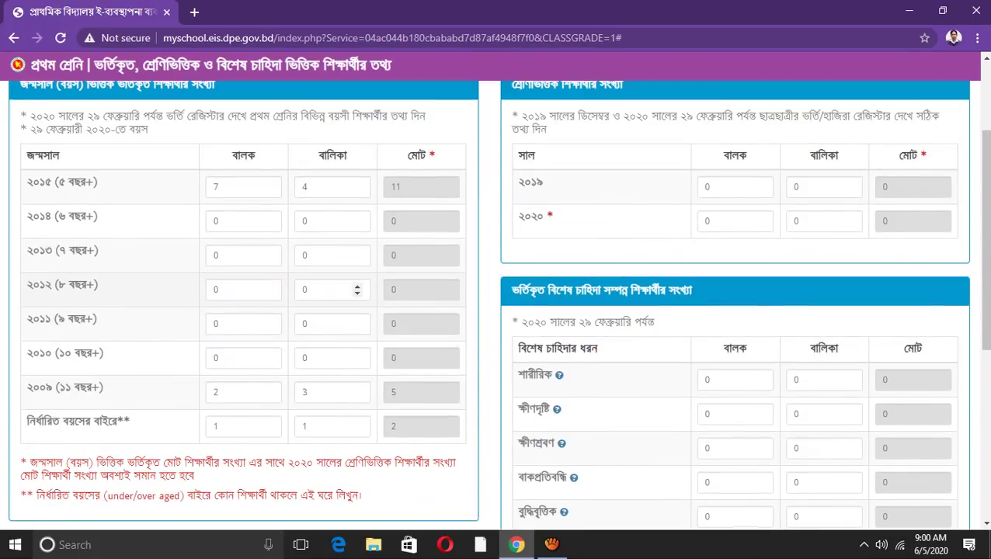
pyautogui.doubleClick(226, 221)
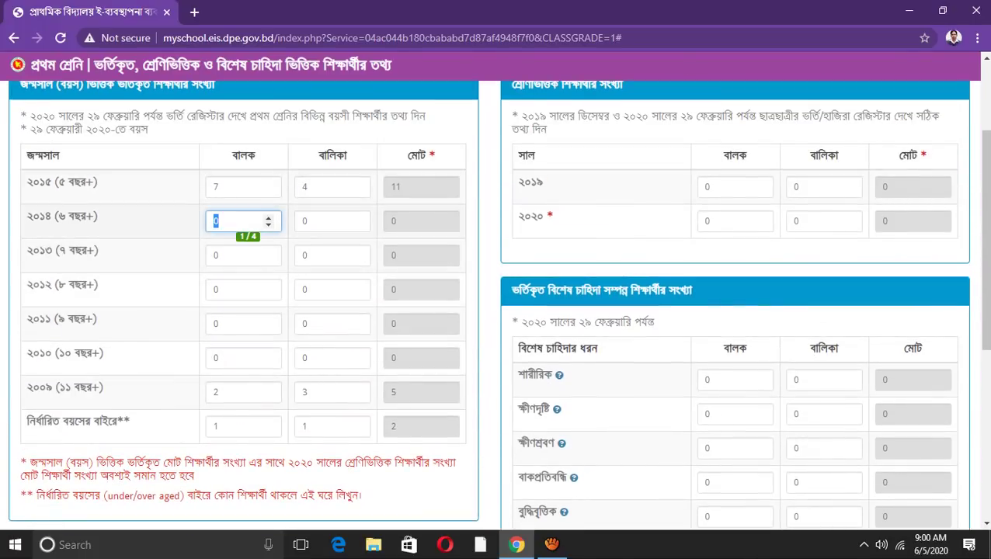
pyautogui.write('2')
pyautogui.doubleClick(327, 221)
pyautogui.write('3')
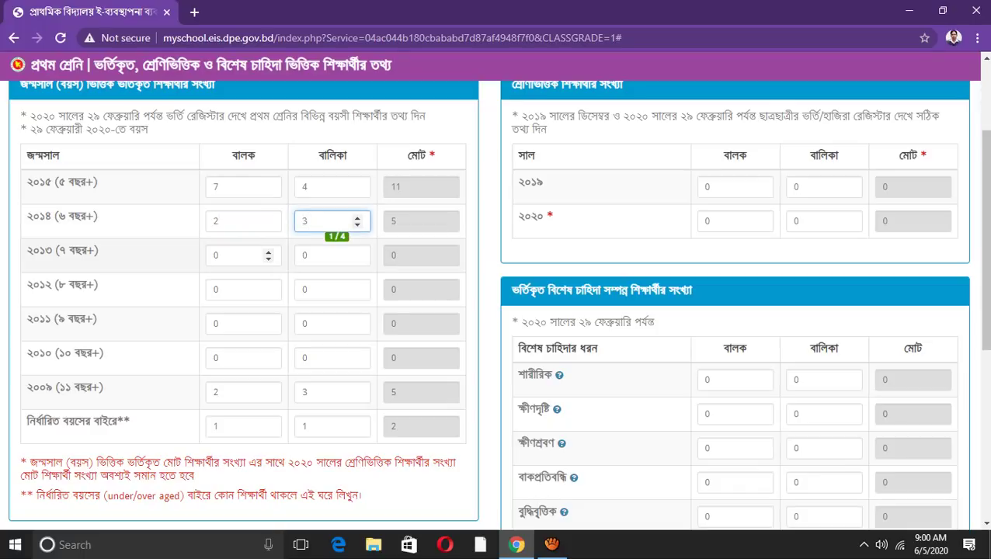
pyautogui.press('Tab')
pyautogui.write('3')
pyautogui.press('Tab')
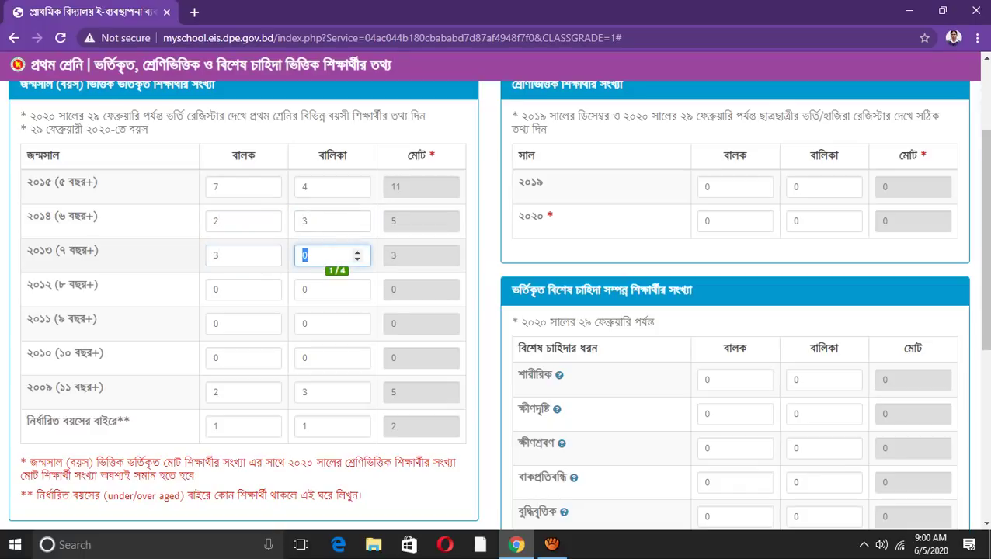
pyautogui.write('2')
# Fill girls 2, 3, 4 and boys 3, 3, 3 for the 2012, 2011 and 2010 rows.
pyautogui.doubleClick(326, 290)
pyautogui.write('2')
pyautogui.doubleClick(326, 324)
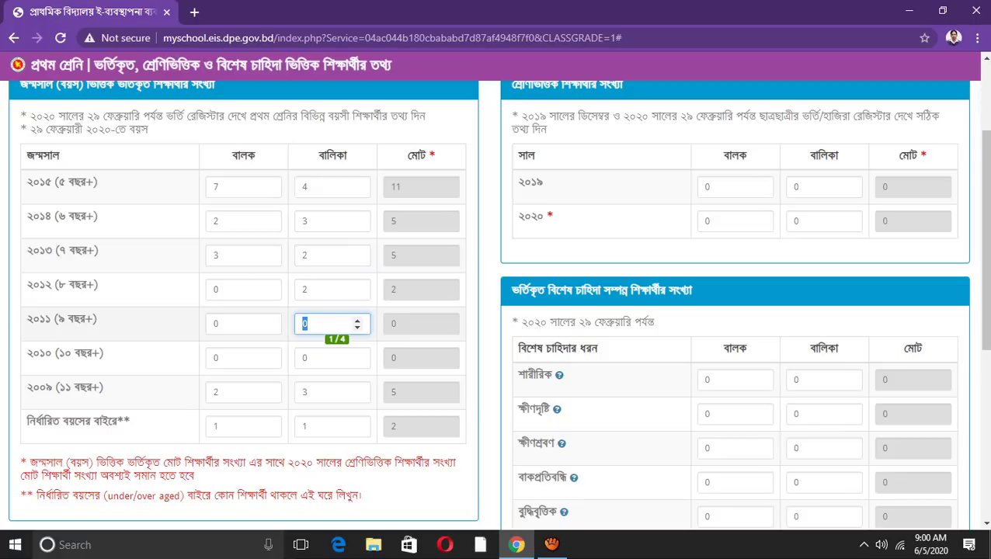
pyautogui.write('3')
pyautogui.doubleClick(326, 358)
pyautogui.write('4')
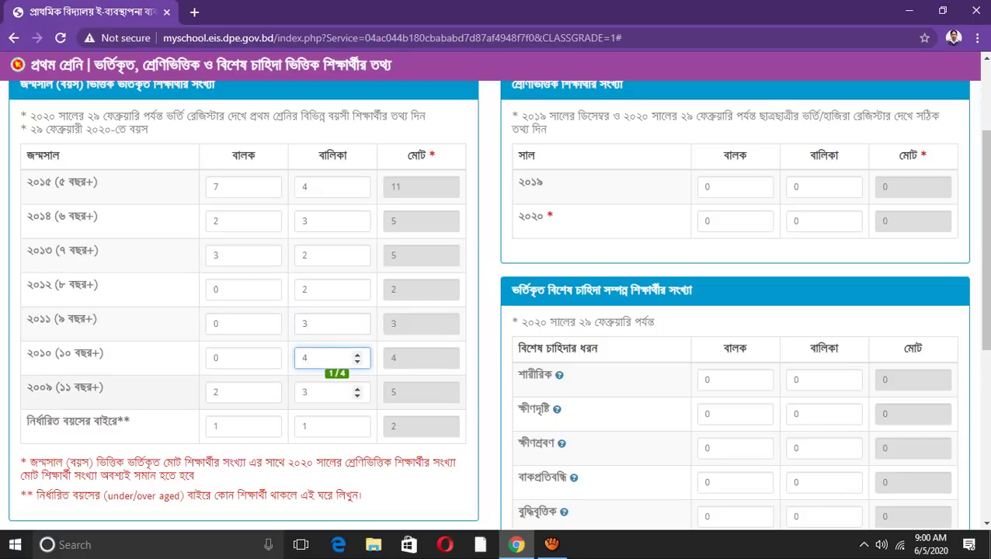
pyautogui.doubleClick(216, 359)
pyautogui.write('3')
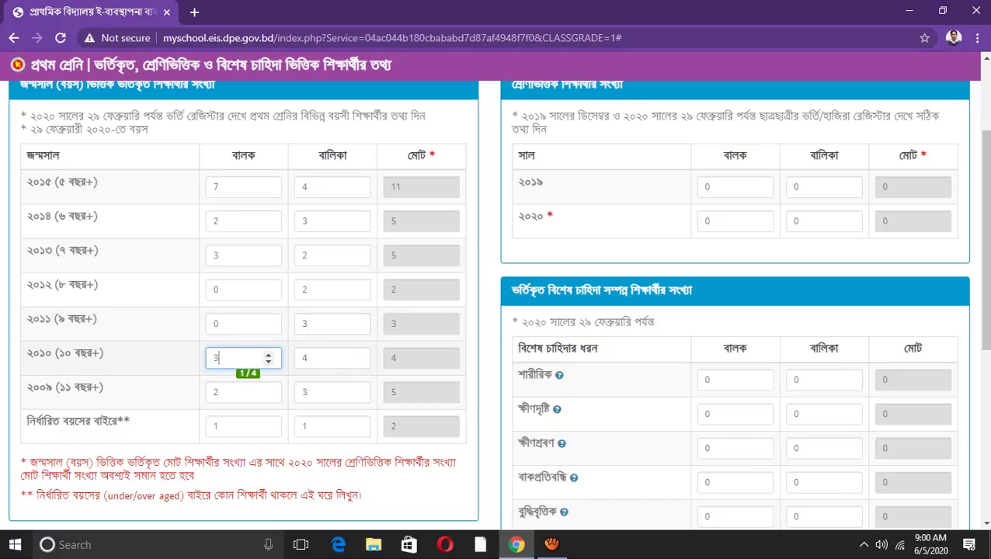
pyautogui.doubleClick(216, 324)
pyautogui.write('3')
pyautogui.doubleClick(216, 290)
pyautogui.write('3')
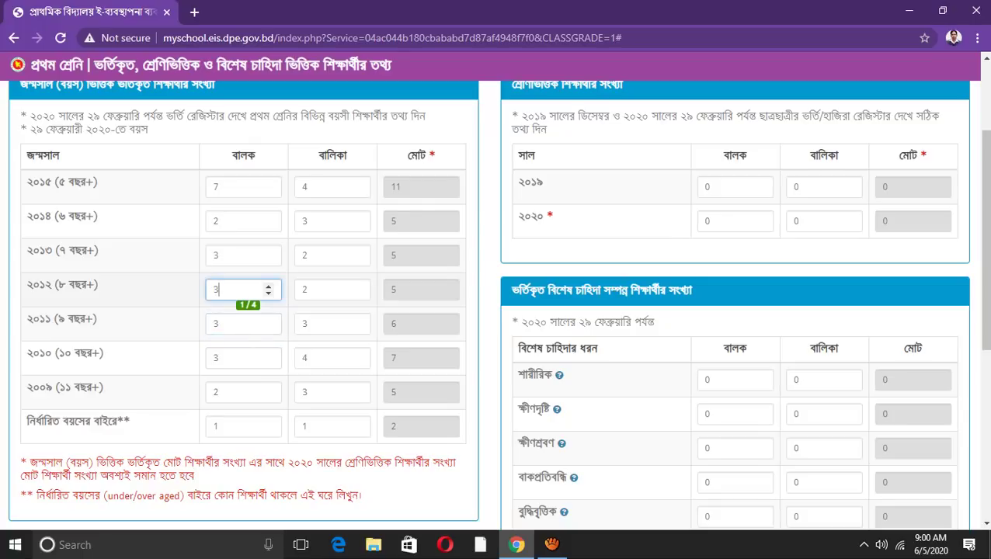
pyautogui.scroll(-2, 496, 303)
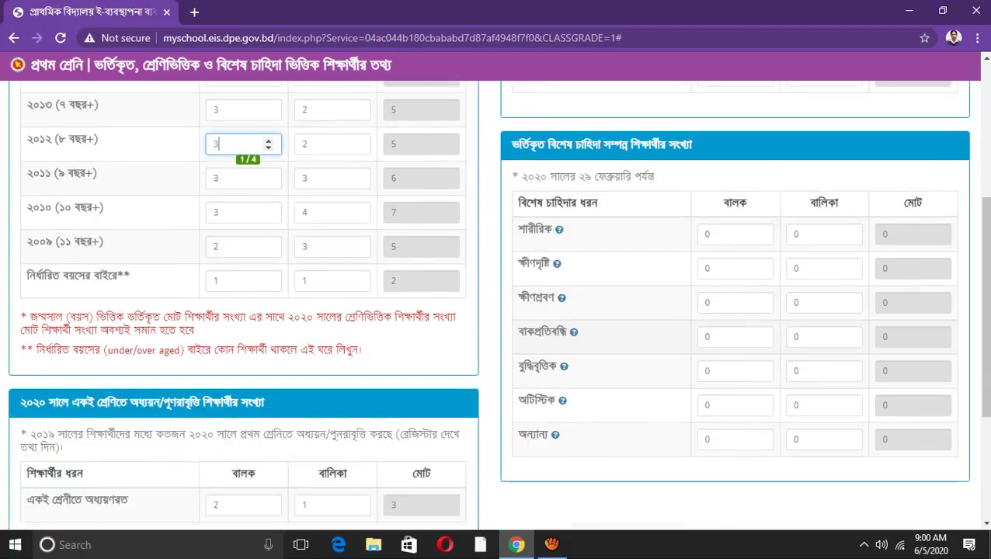
pyautogui.scroll(2, 495, 303)
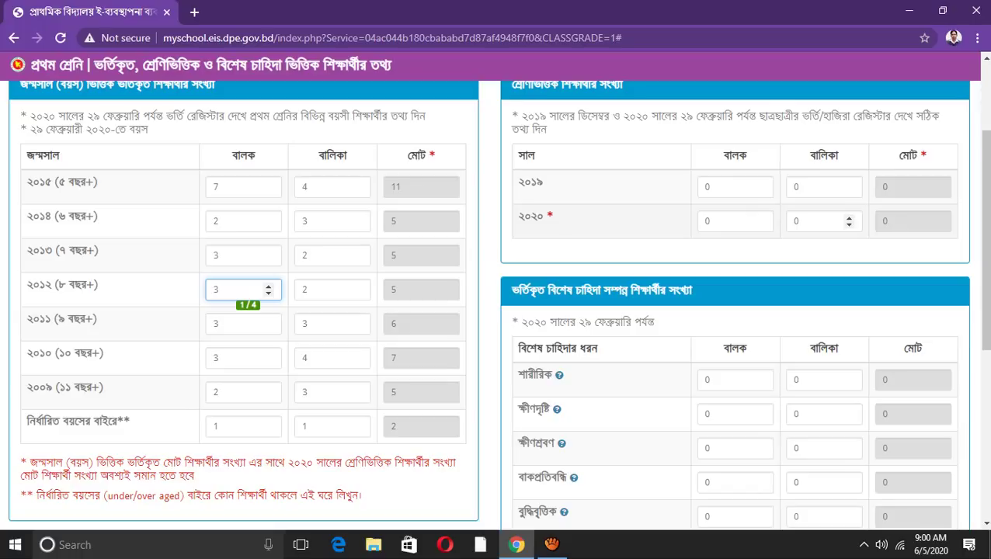
pyautogui.click(823, 221)
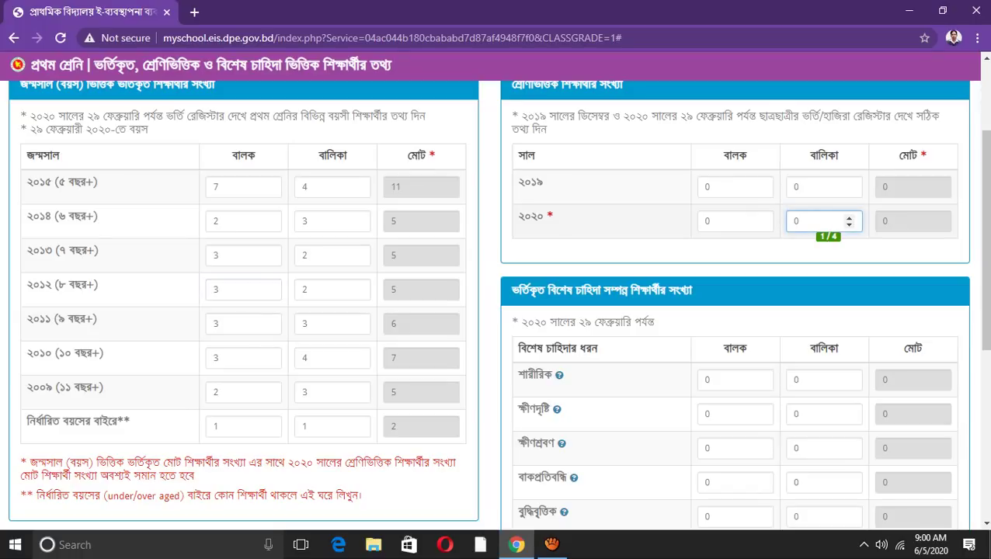
pyautogui.scroll(-1, 496, 303)
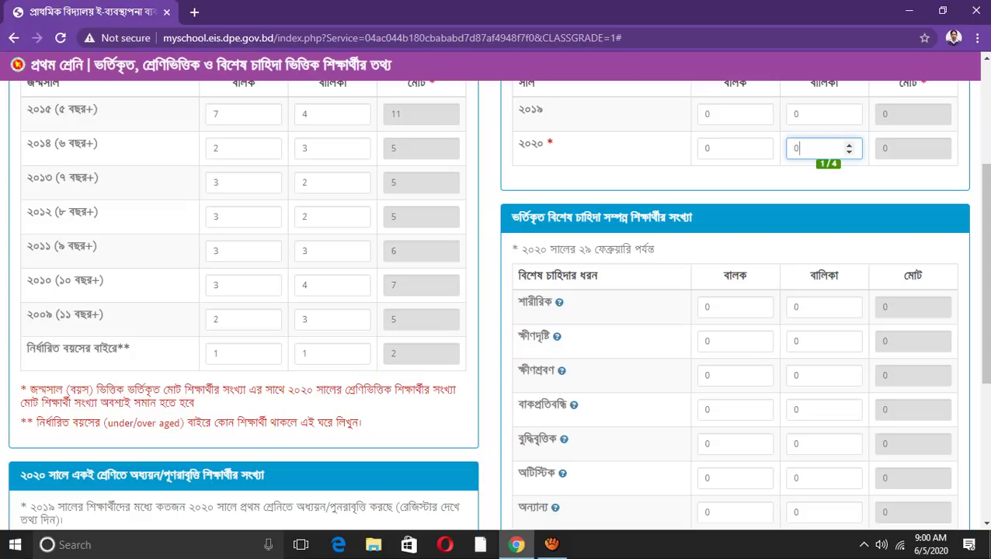
pyautogui.scroll(2, 496, 303)
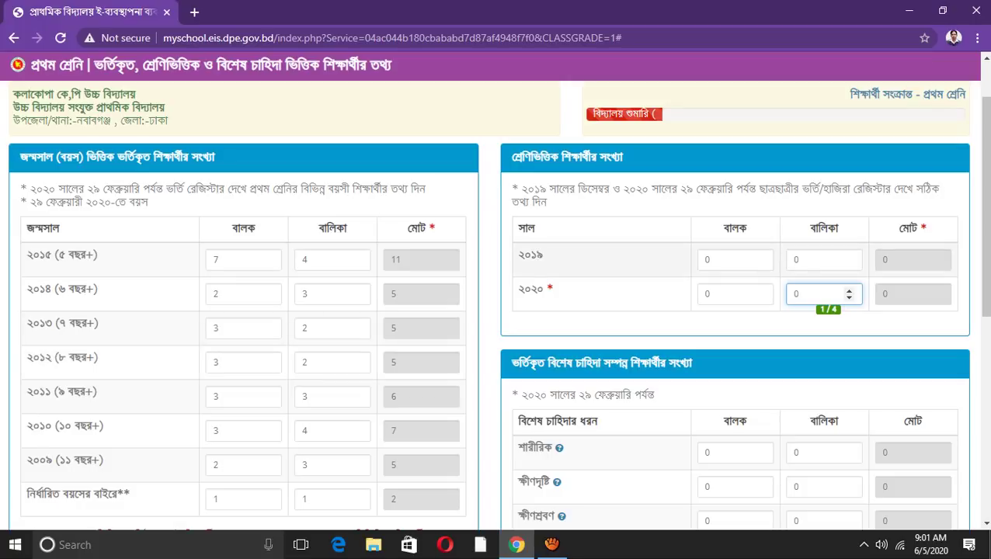
pyautogui.scroll(-3, 498, 303)
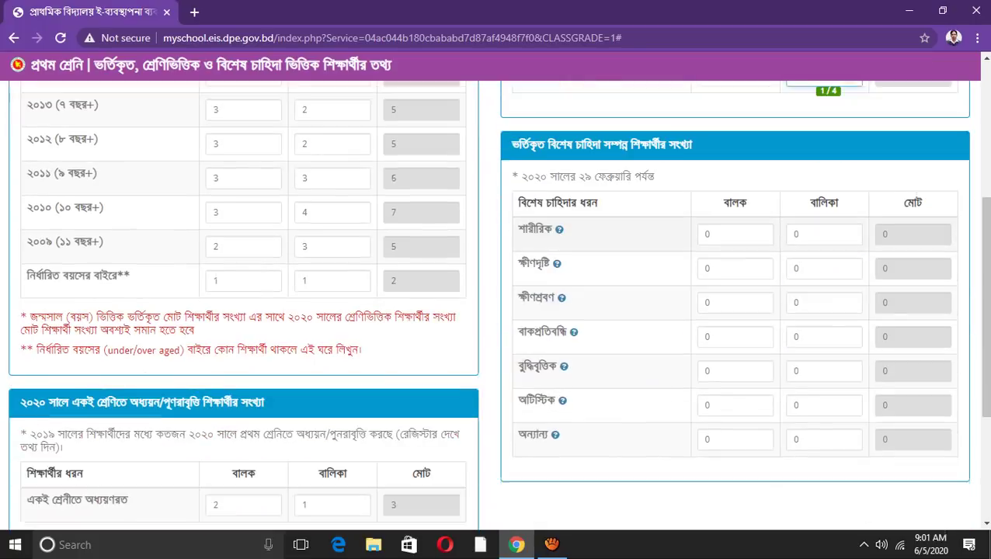
pyautogui.scroll(-4, 497, 303)
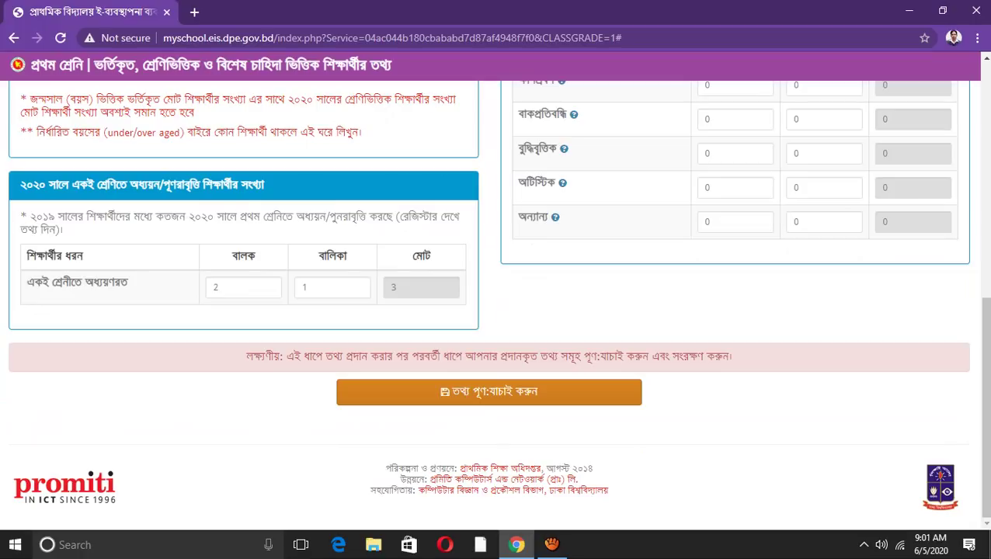
pyautogui.scroll(5, 498, 303)
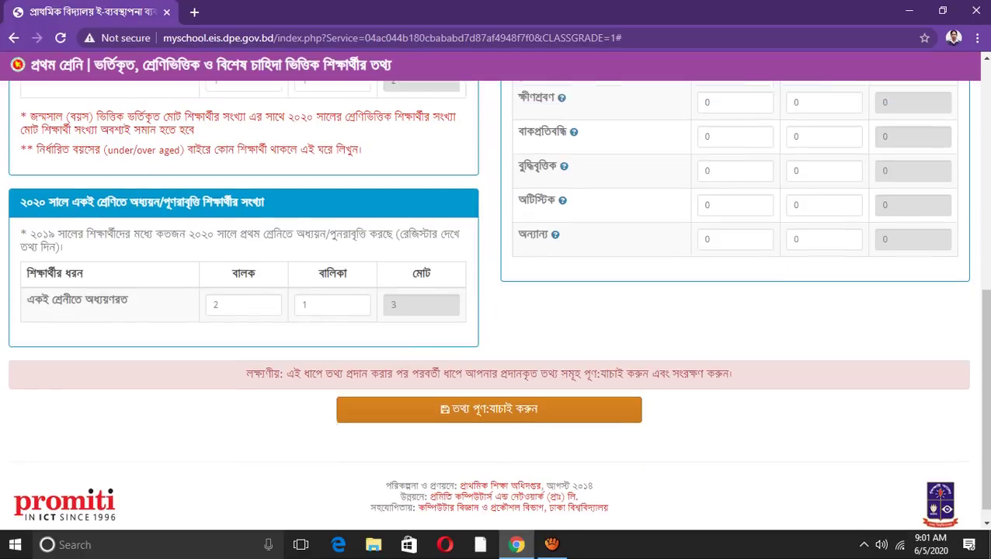
pyautogui.scroll(1, 498, 303)
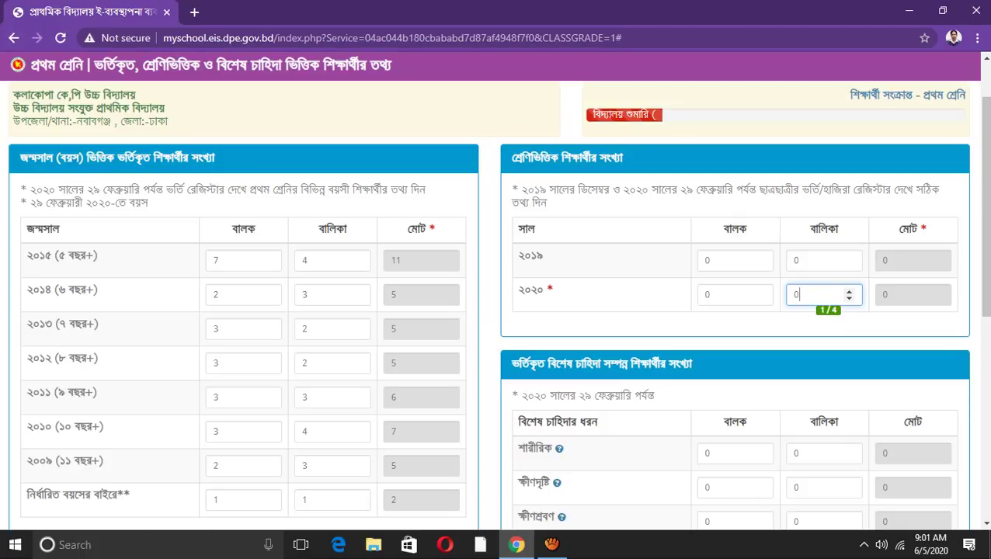
# Enter 20 boys and 23 girls in the 2019 year-wise row, totalling 43.
pyautogui.click(727, 260)
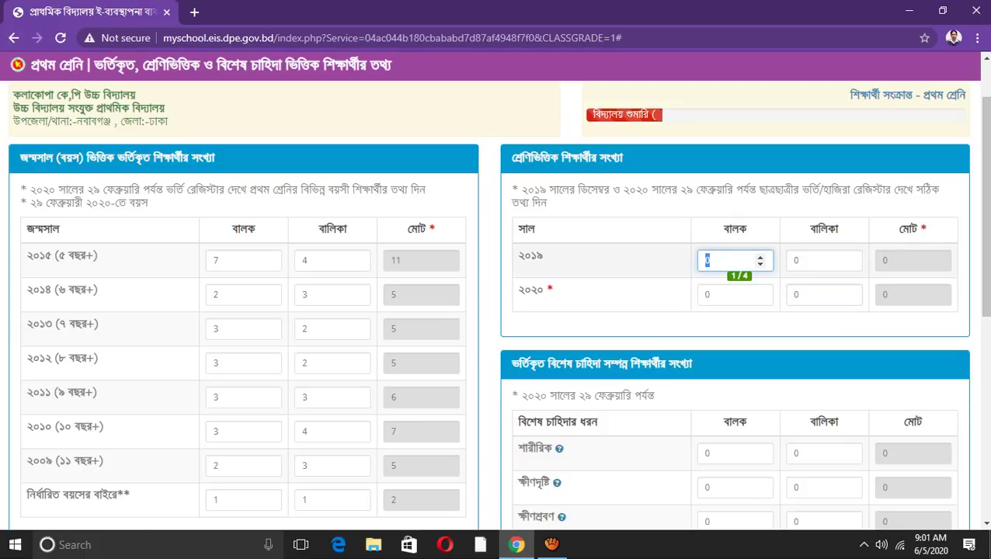
pyautogui.write('20')
pyautogui.click(816, 260)
pyautogui.write('2')
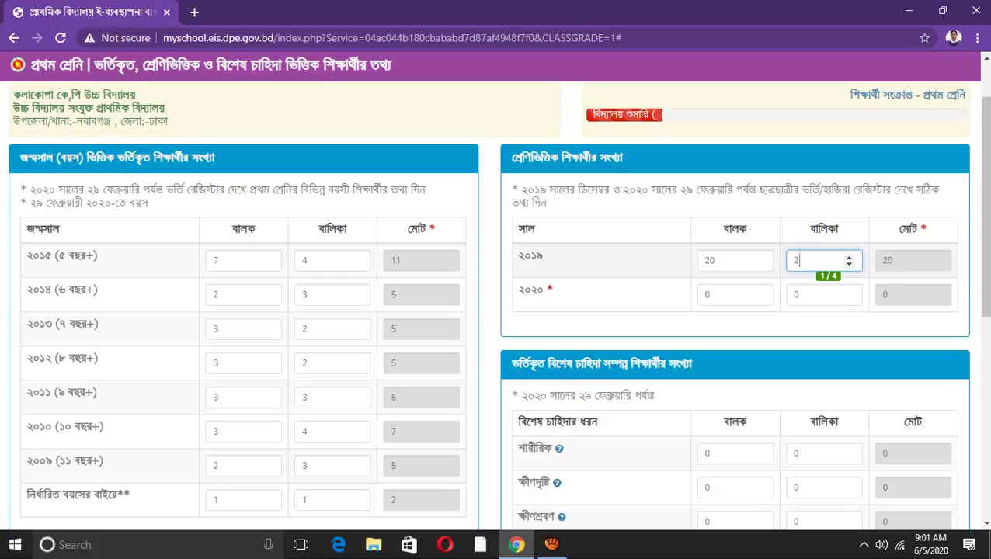
pyautogui.write('3')
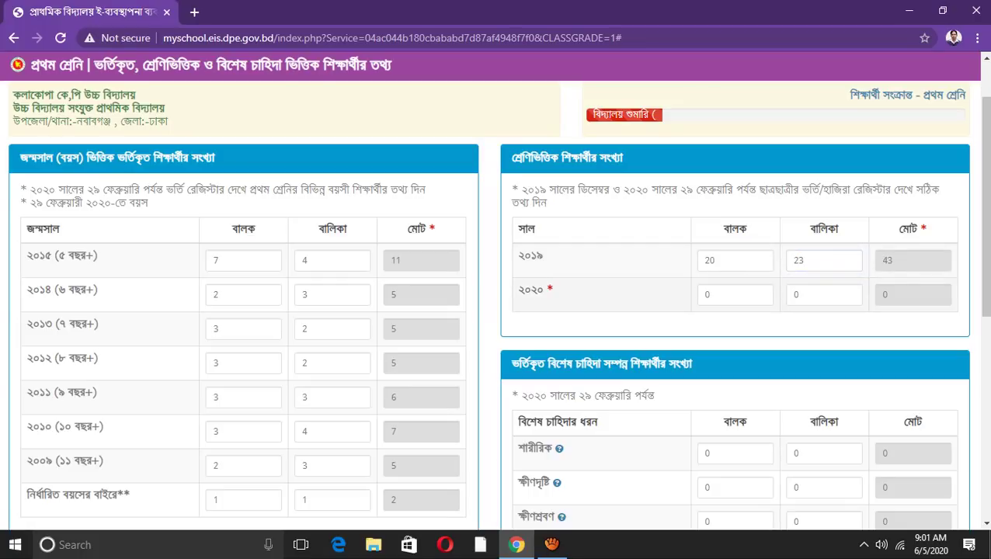
pyautogui.click(730, 294)
# Check the girls count in each age row, from 2015 down to the out-of-range row.
pyautogui.scroll(-1, 497, 303)
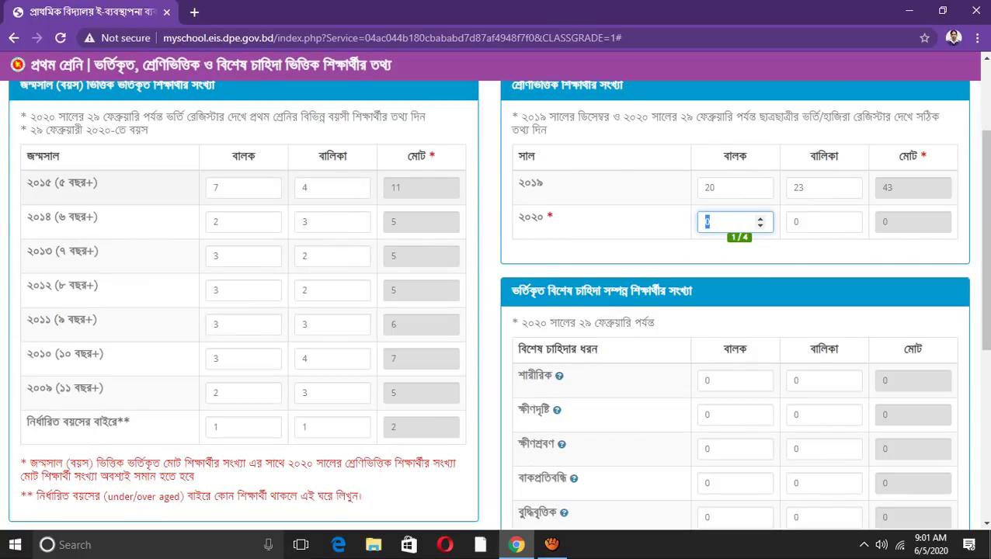
pyautogui.click(333, 188)
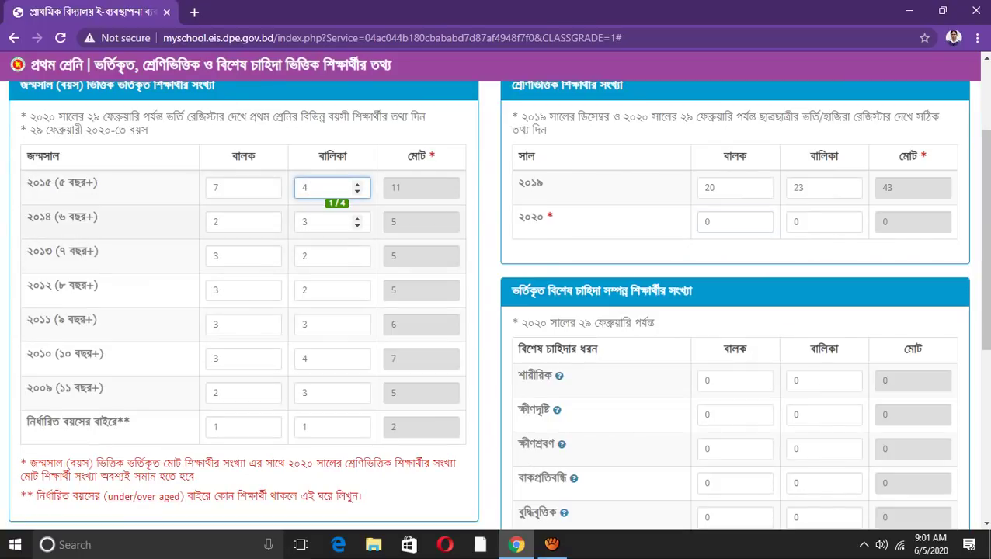
pyautogui.click(332, 223)
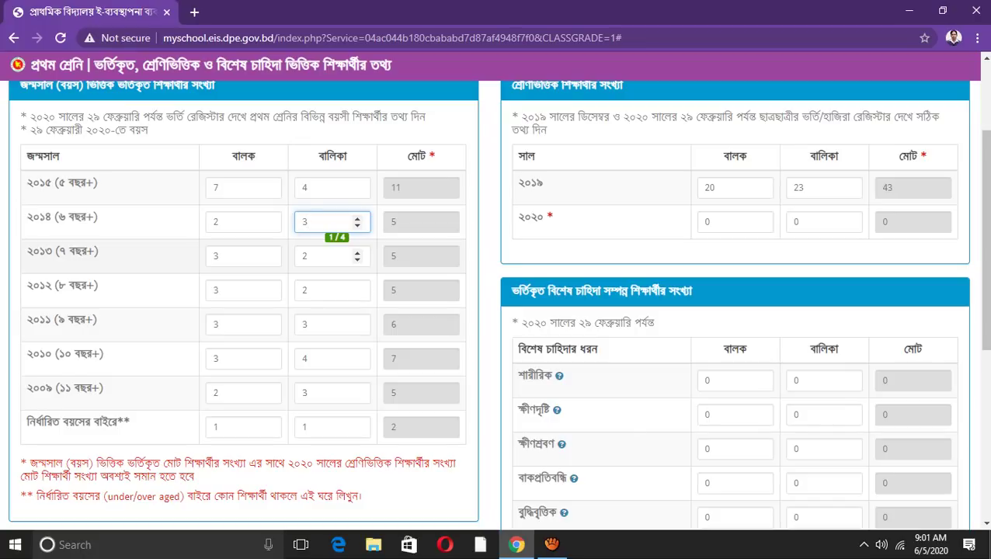
pyautogui.click(326, 256)
pyautogui.click(327, 290)
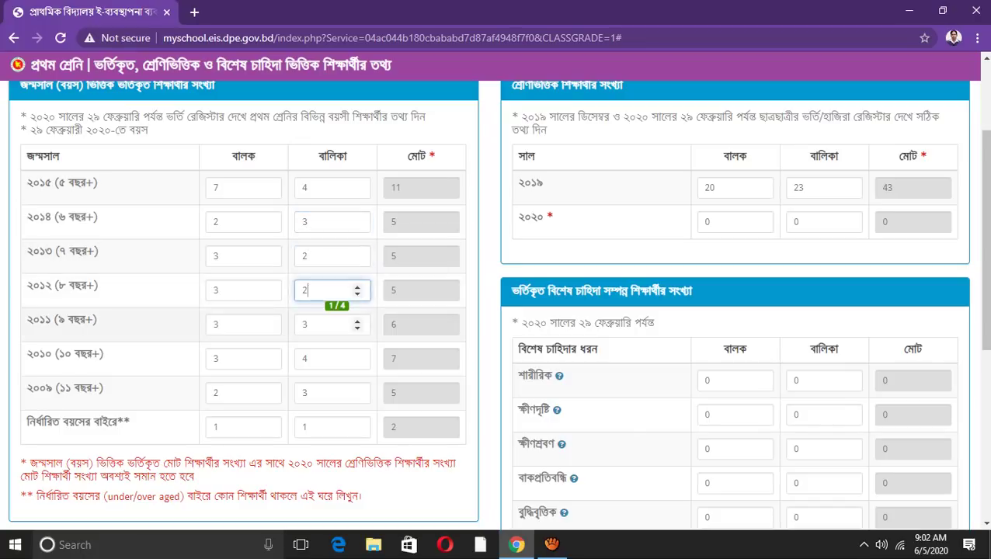
pyautogui.click(326, 324)
pyautogui.click(327, 358)
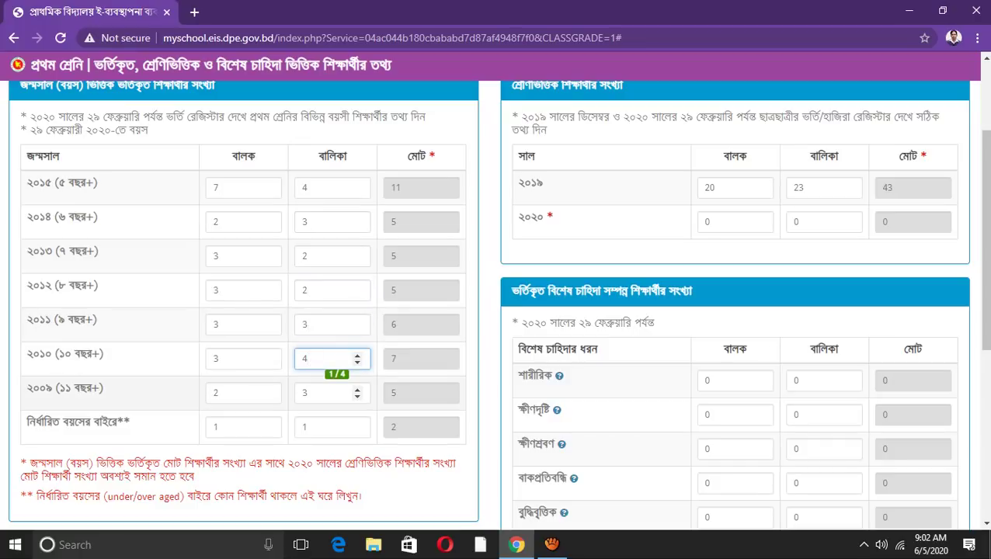
pyautogui.click(326, 392)
pyautogui.click(327, 426)
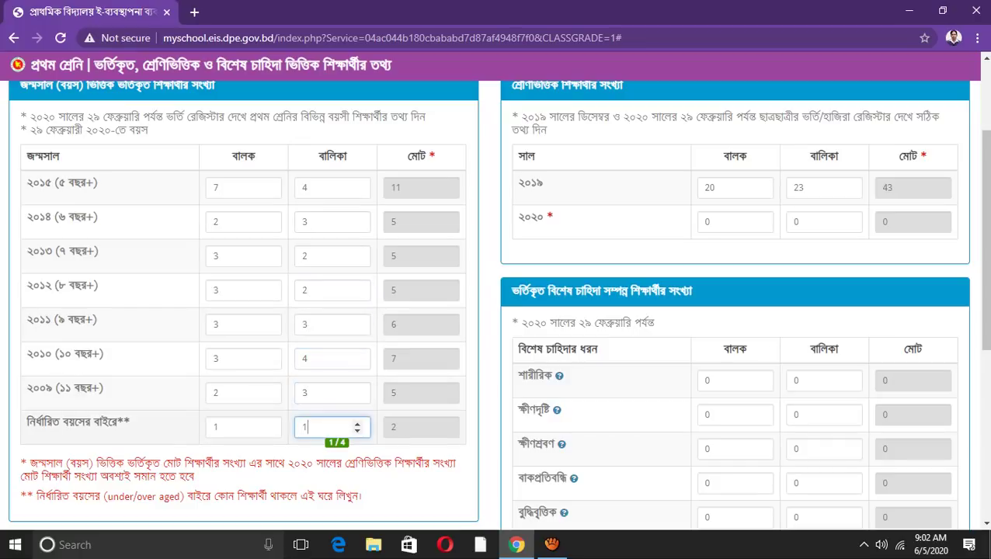
pyautogui.click(808, 222)
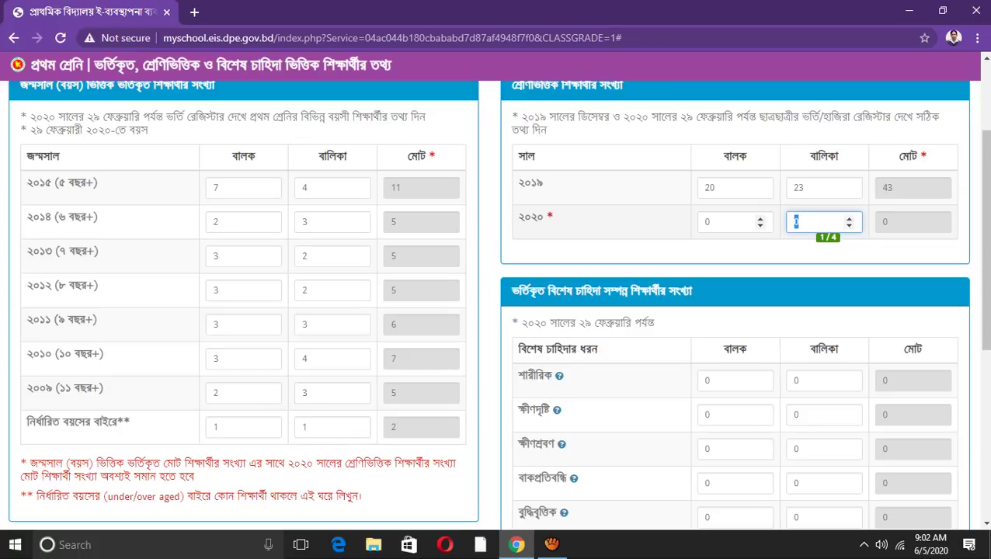
# Enter 22 girls and 24 boys in the 2020 row after checking each age row's boys count.
pyautogui.write('22')
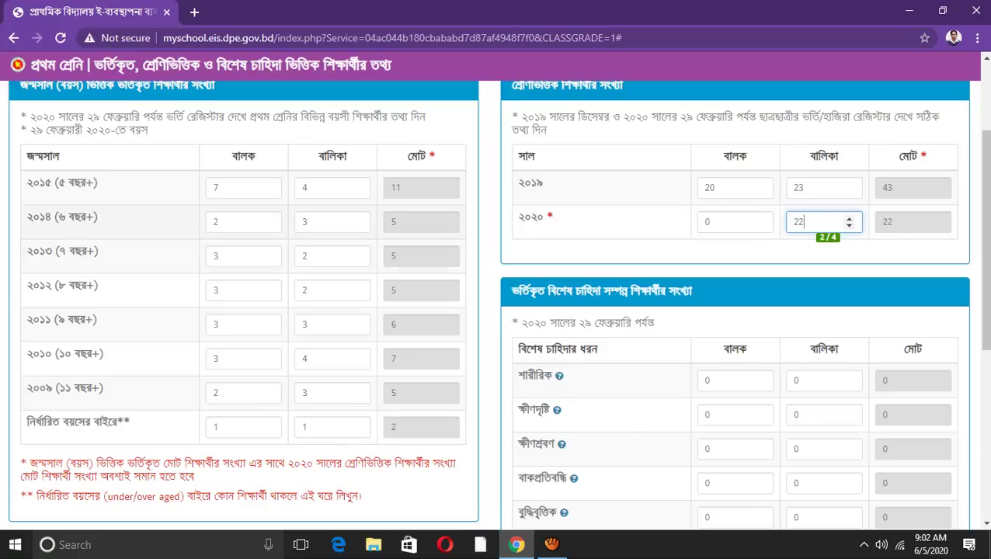
pyautogui.click(243, 187)
pyautogui.click(237, 223)
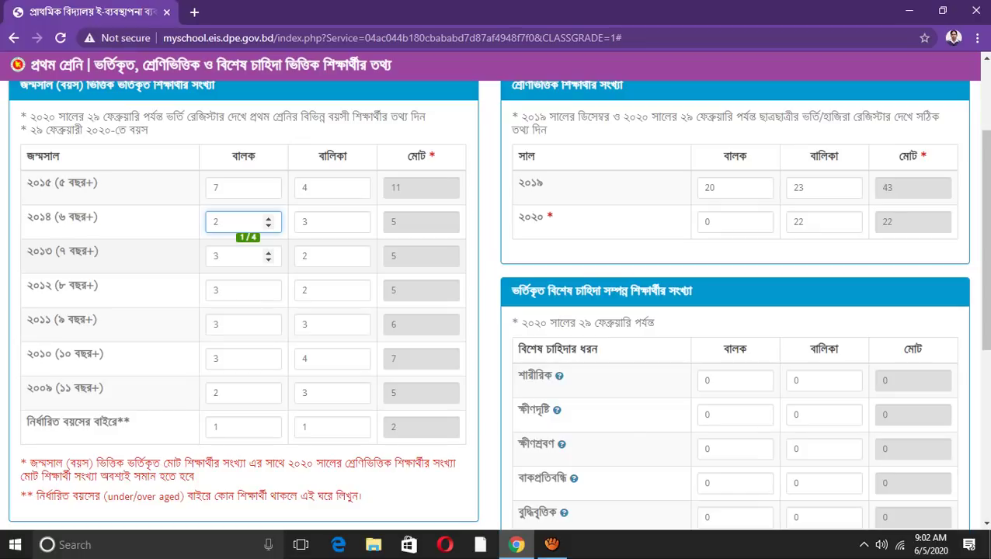
pyautogui.click(233, 290)
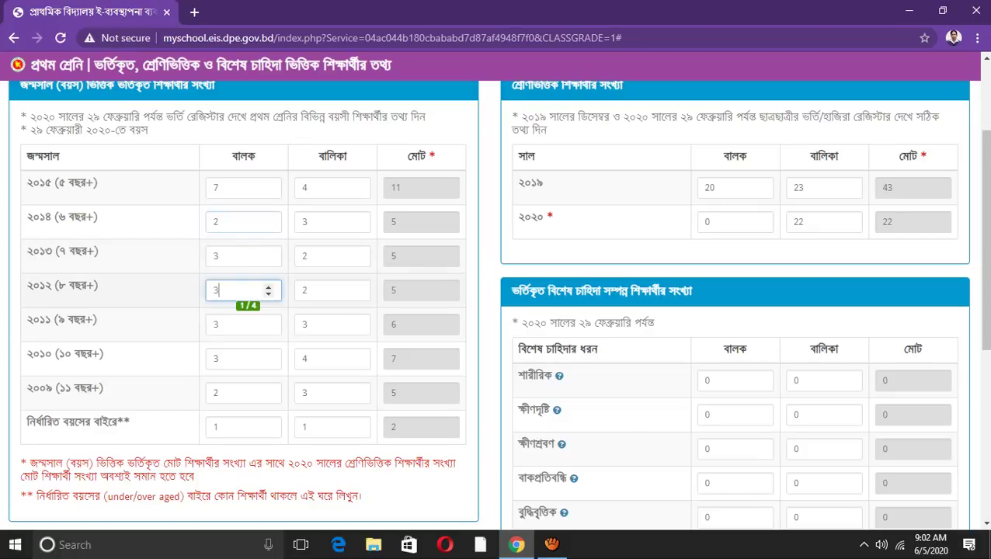
pyautogui.click(233, 324)
pyautogui.click(233, 358)
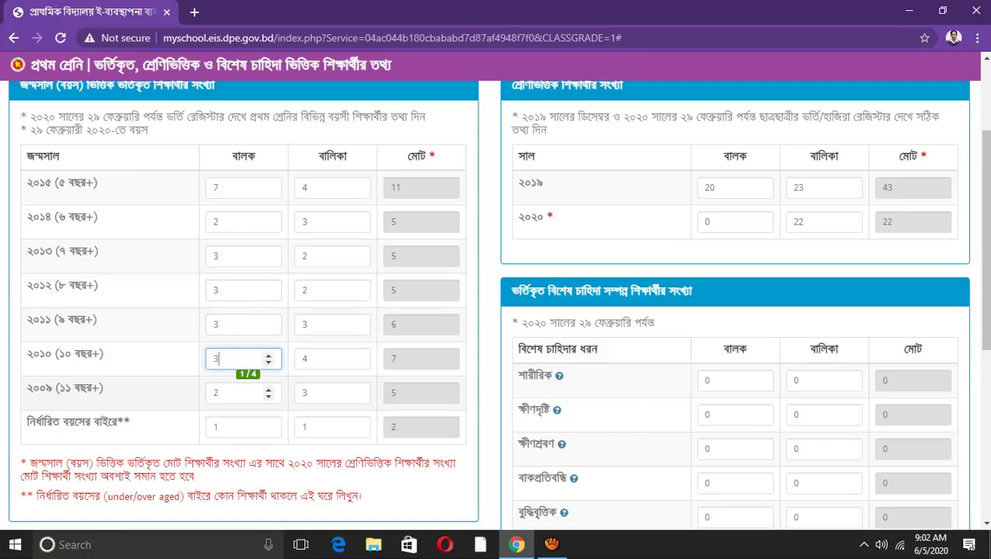
pyautogui.click(233, 392)
pyautogui.click(233, 426)
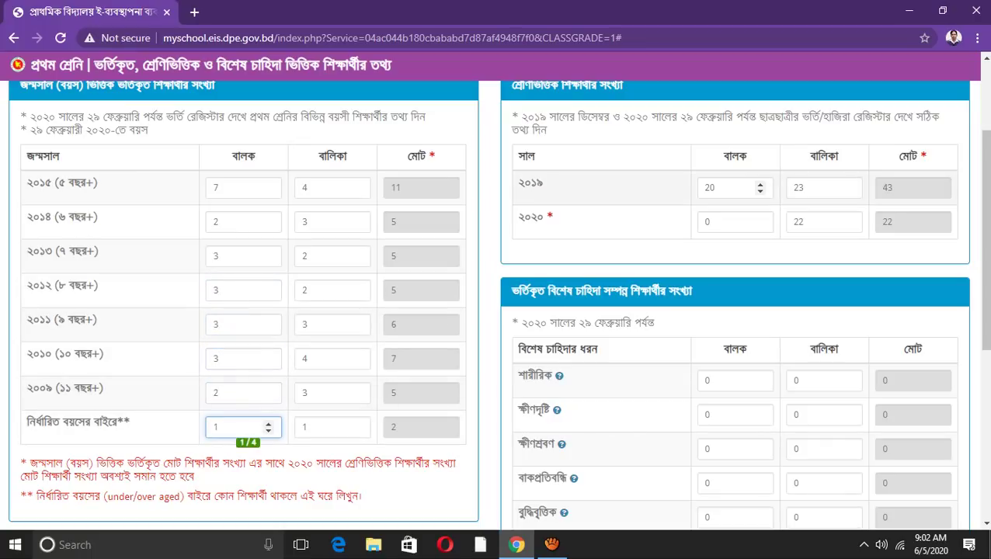
pyautogui.doubleClick(708, 222)
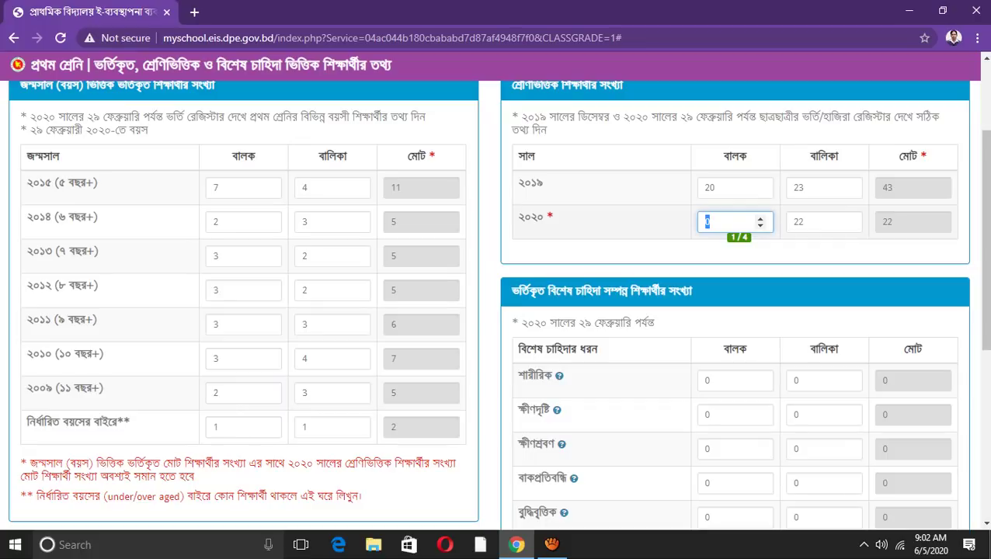
pyautogui.write('24')
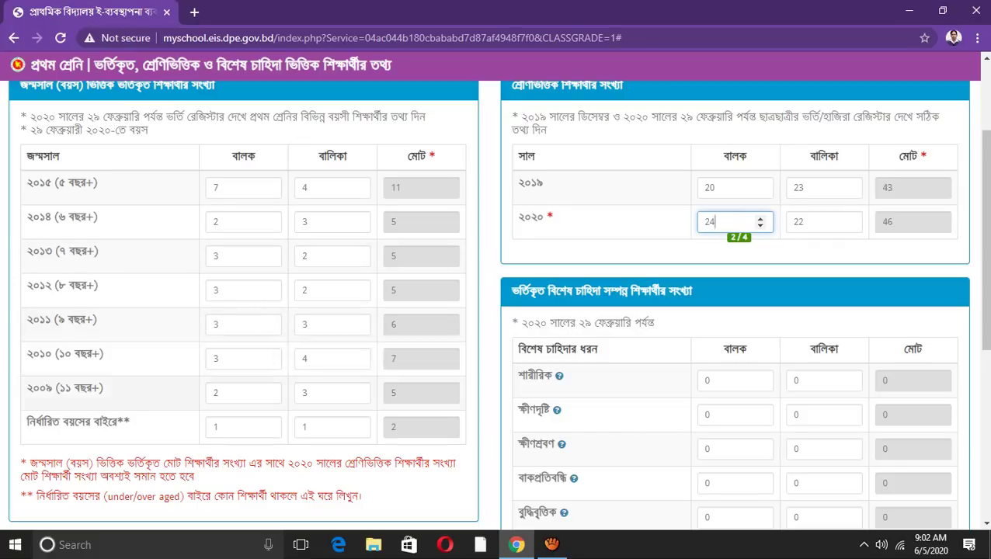
# Set boys and girls to 0 in the 2009, 2010 and out-of-range age rows.
pyautogui.click(233, 392)
pyautogui.write('0')
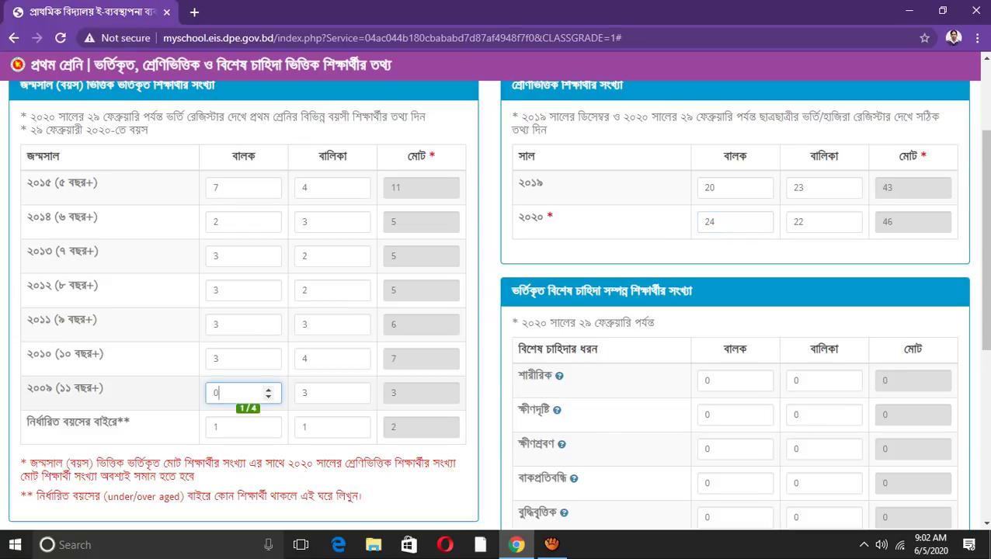
pyautogui.press('Tab')
pyautogui.write('0')
pyautogui.click(327, 358)
pyautogui.write('0')
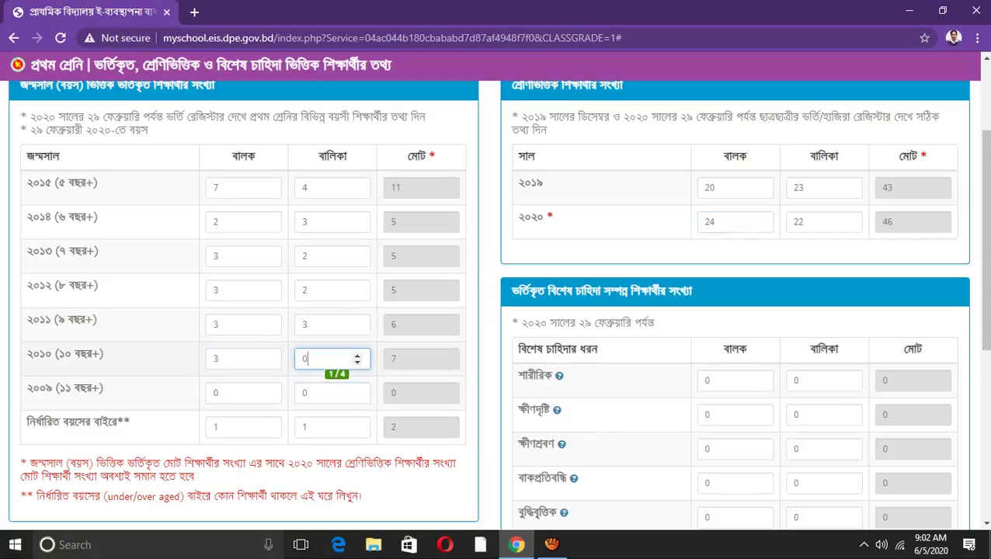
pyautogui.click(233, 358)
pyautogui.write('0')
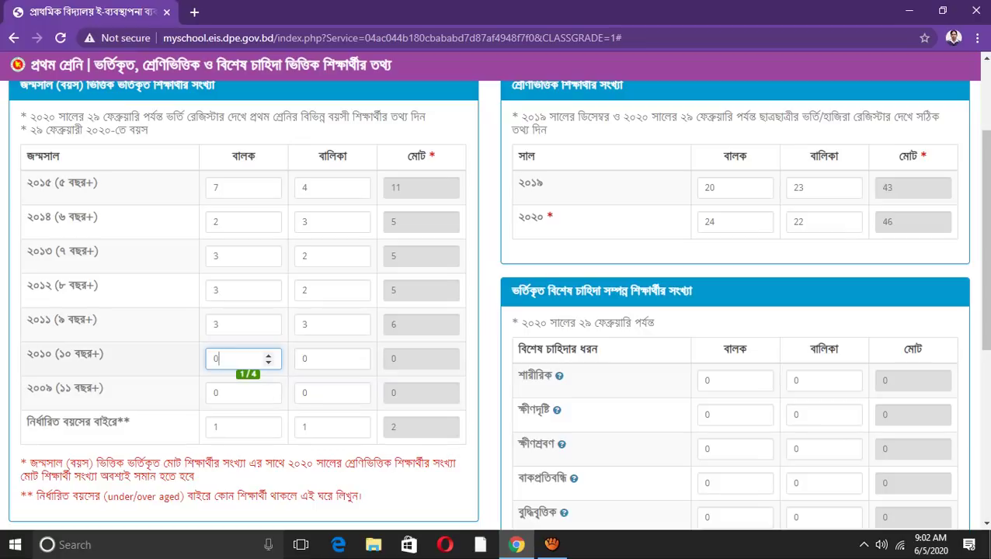
pyautogui.click(233, 427)
pyautogui.write('0')
pyautogui.press('Tab')
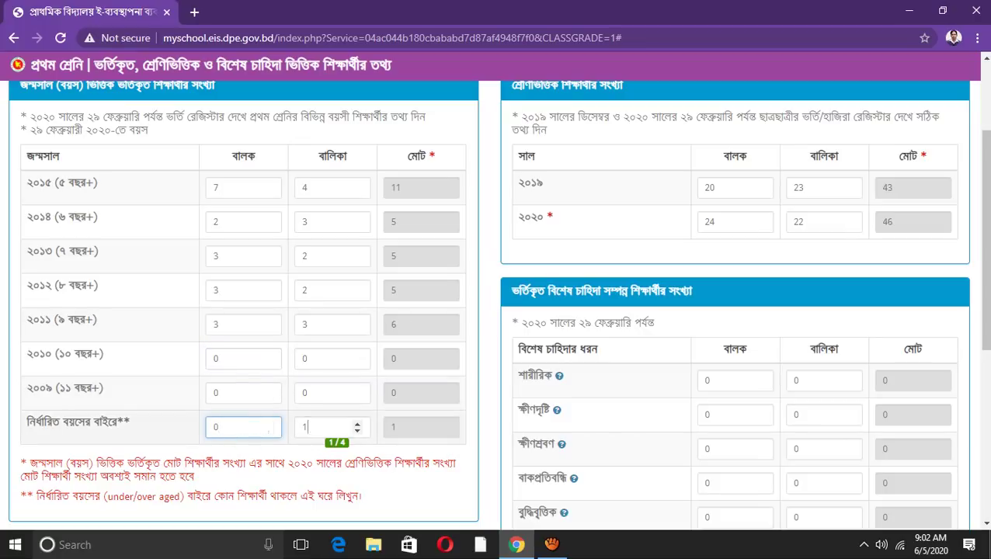
pyautogui.write('0')
# Change the 2011 (9 years+) row to 0 boys and 5 girls.
pyautogui.click(233, 324)
pyautogui.write('0')
pyautogui.click(342, 324)
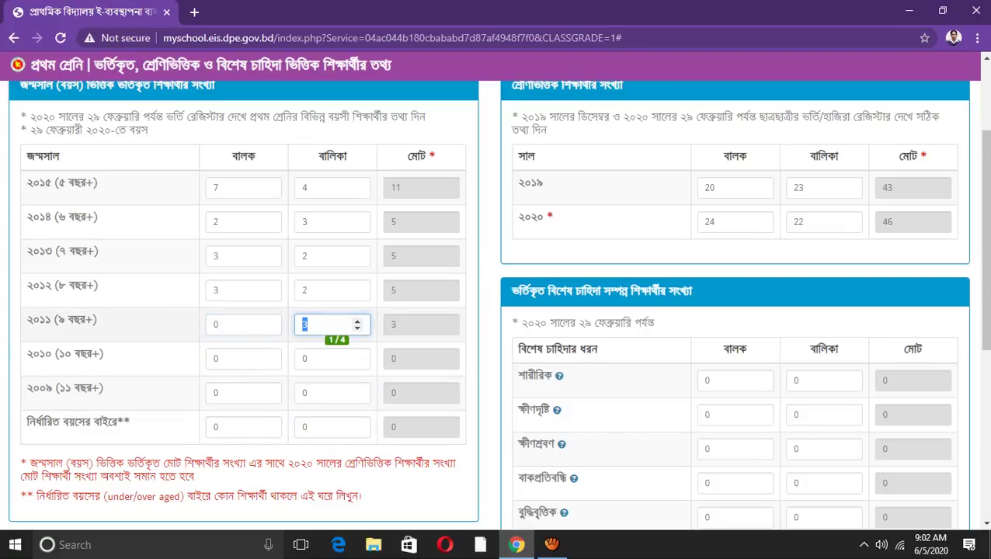
pyautogui.doubleClick(233, 324)
pyautogui.press('Tab')
pyautogui.click(327, 256)
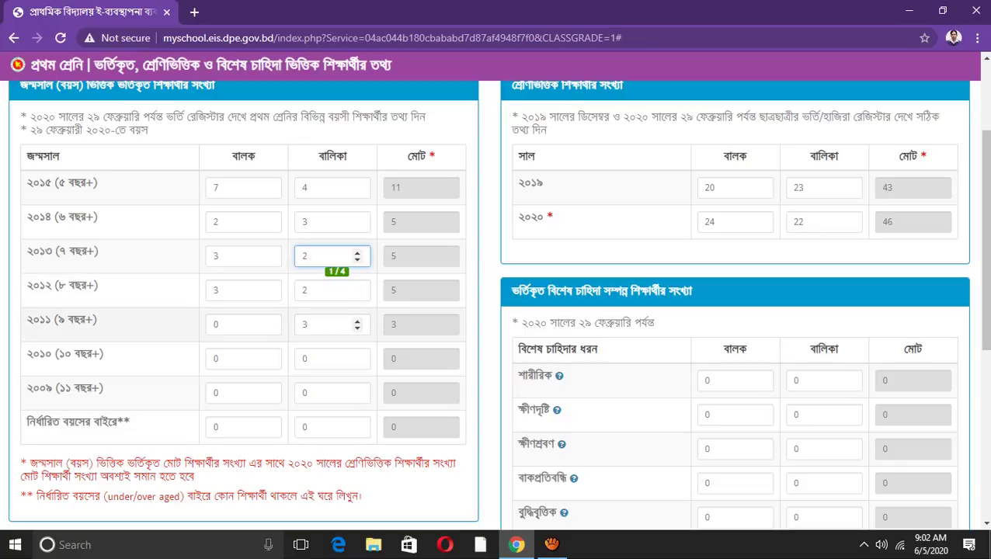
pyautogui.click(327, 324)
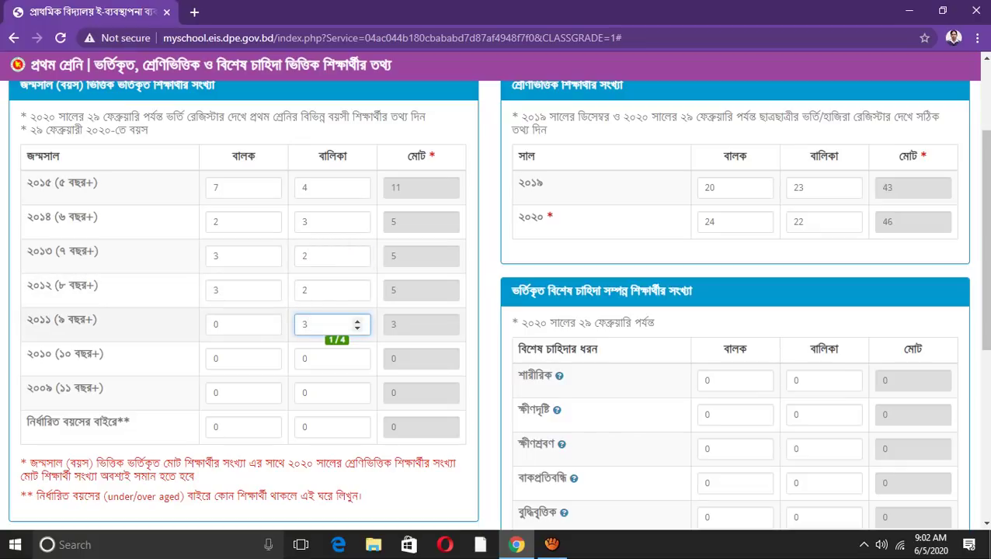
pyautogui.doubleClick(305, 324)
pyautogui.write('5')
# Set the boys count to 1 in both the 2012 and 2011 rows.
pyautogui.click(237, 188)
pyautogui.click(237, 221)
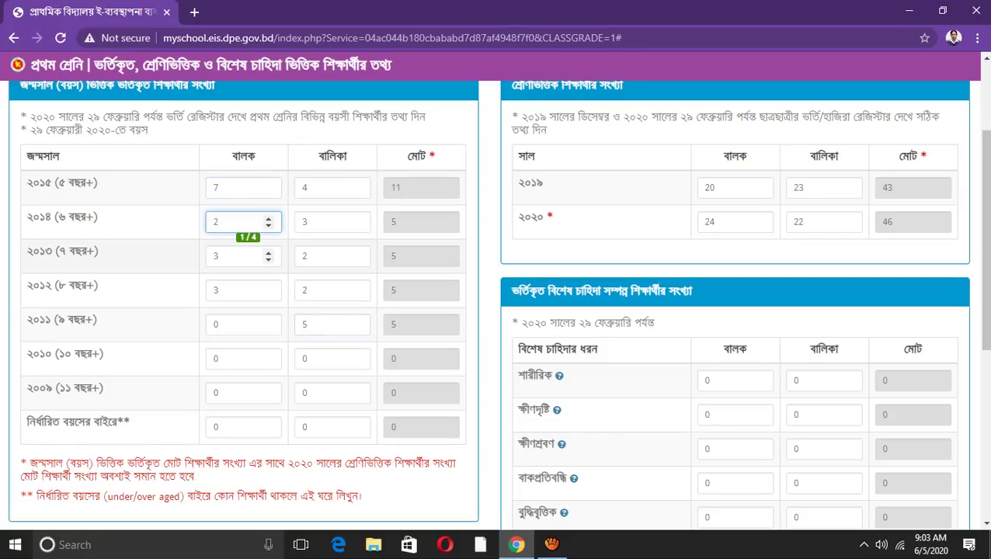
pyautogui.click(237, 187)
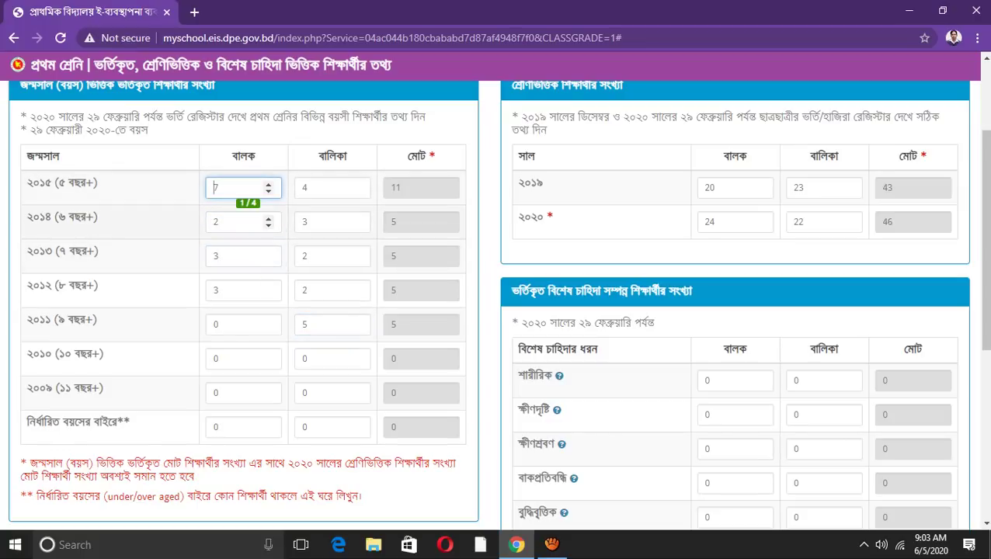
pyautogui.click(237, 221)
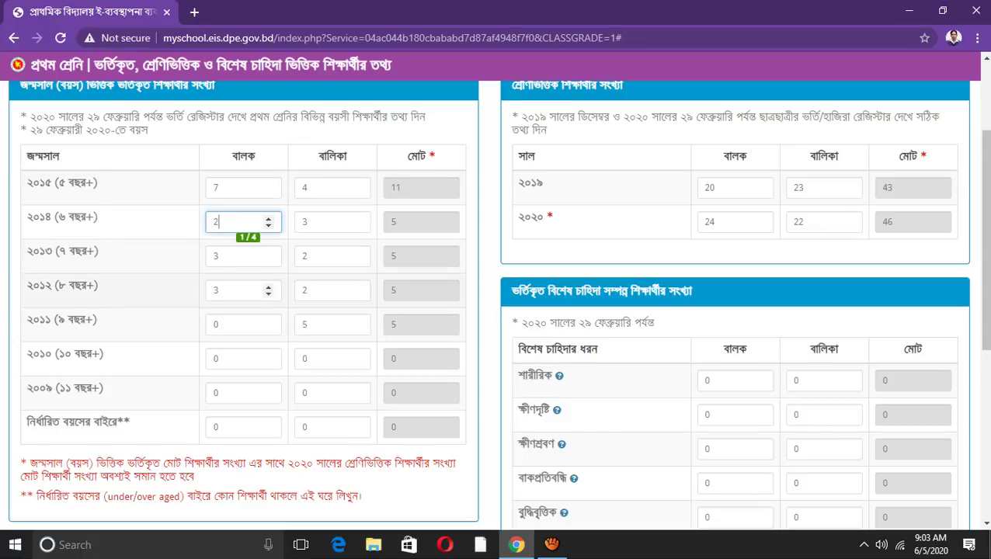
pyautogui.doubleClick(222, 290)
pyautogui.write('1')
pyautogui.press('Tab')
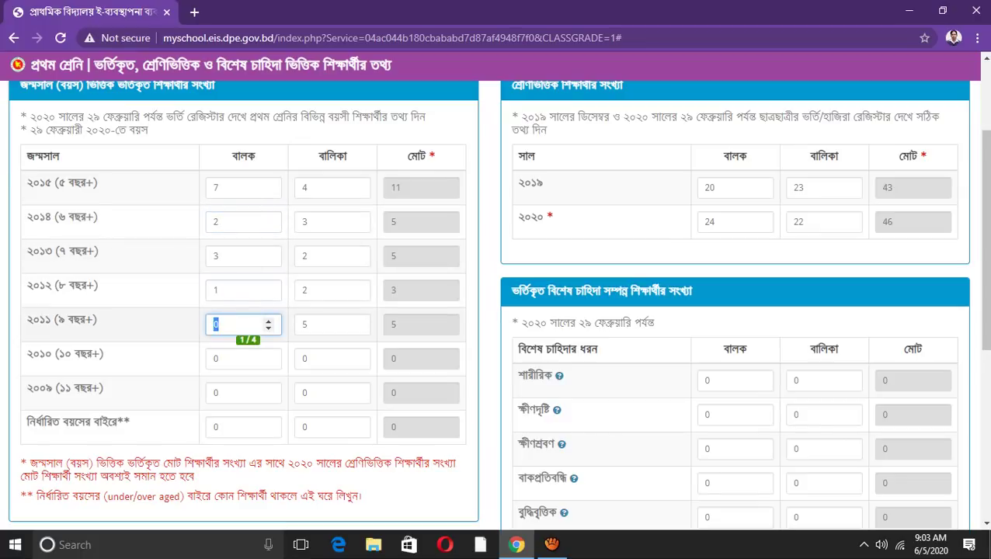
pyautogui.write('1')
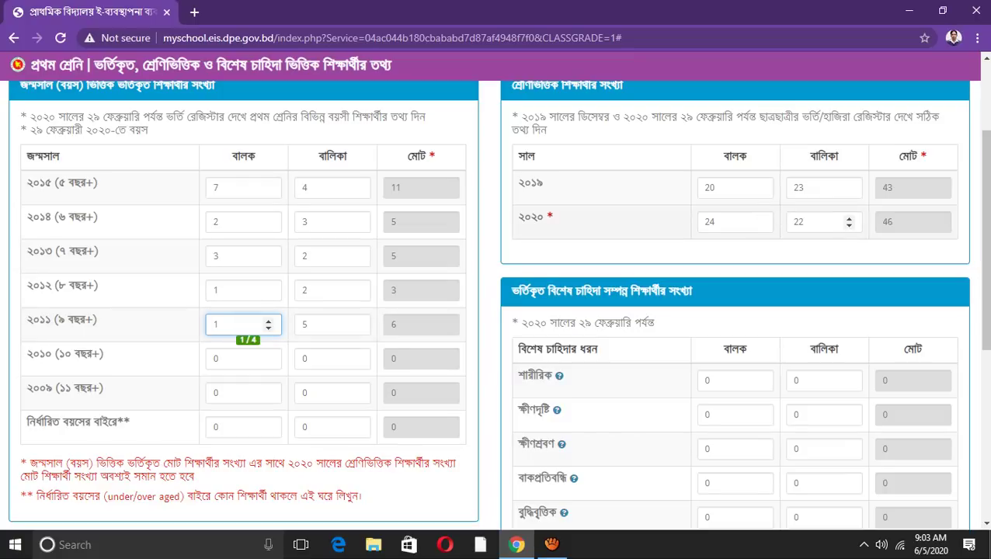
# Change the 2020 enrolment to 16 girls and 14 boys.
pyautogui.doubleClick(799, 222)
pyautogui.write('16')
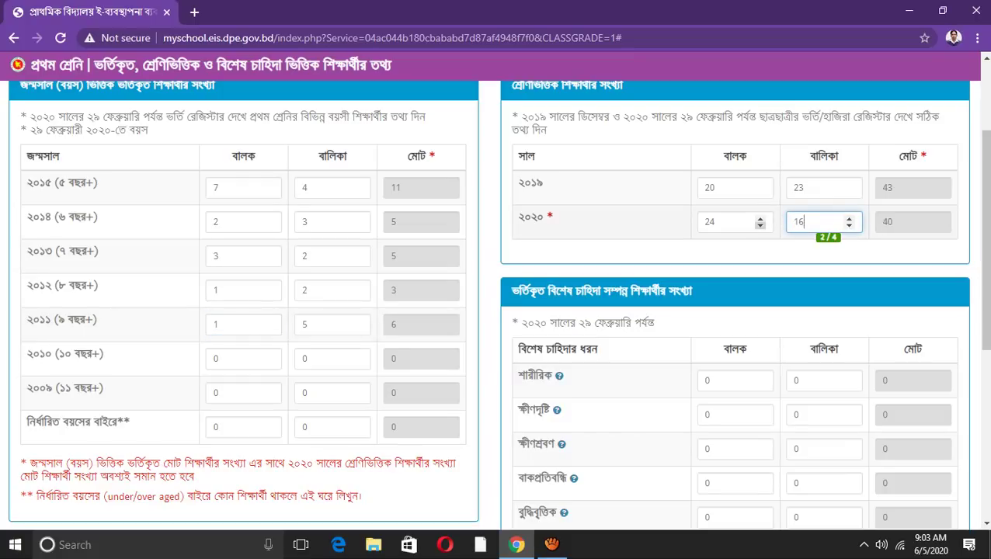
pyautogui.doubleClick(711, 222)
pyautogui.write('1')
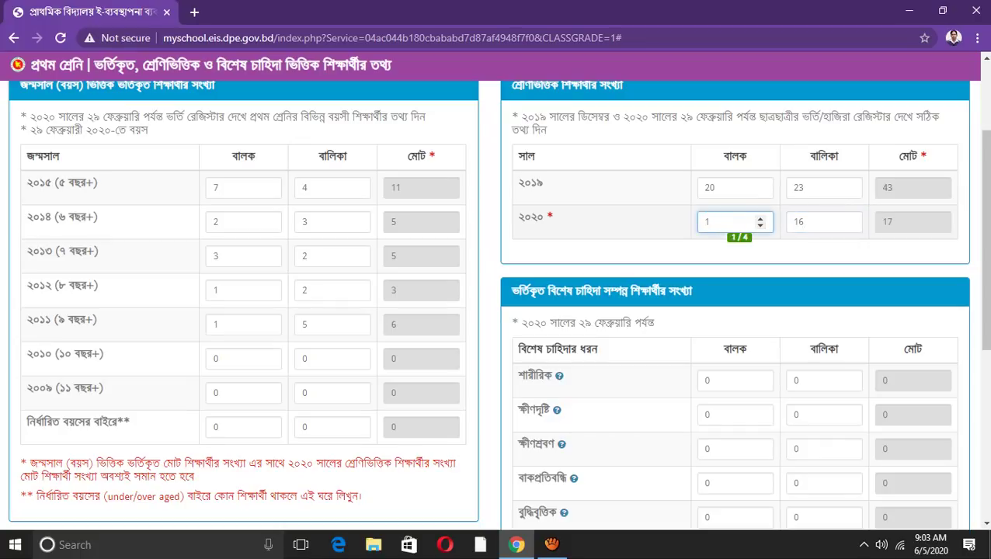
pyautogui.write('4')
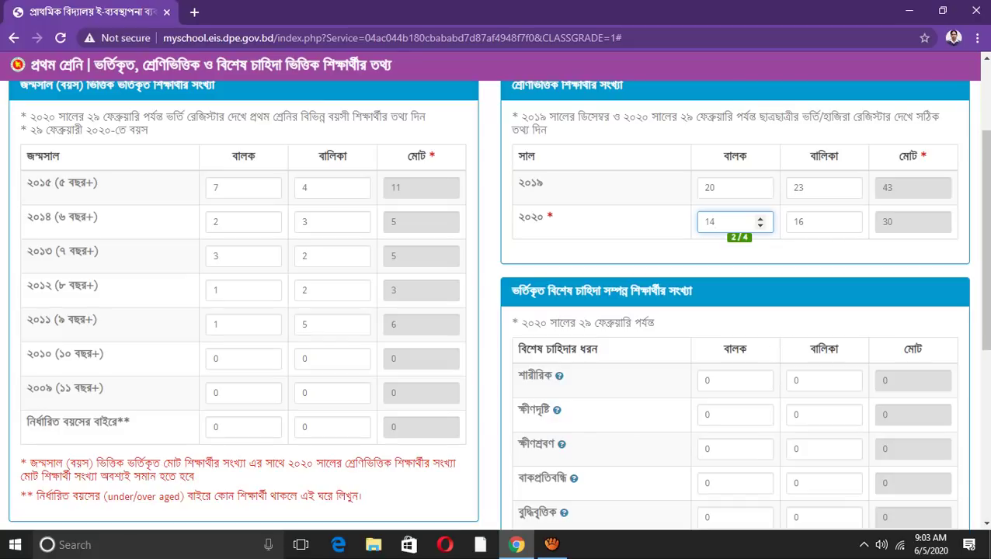
pyautogui.click(552, 545)
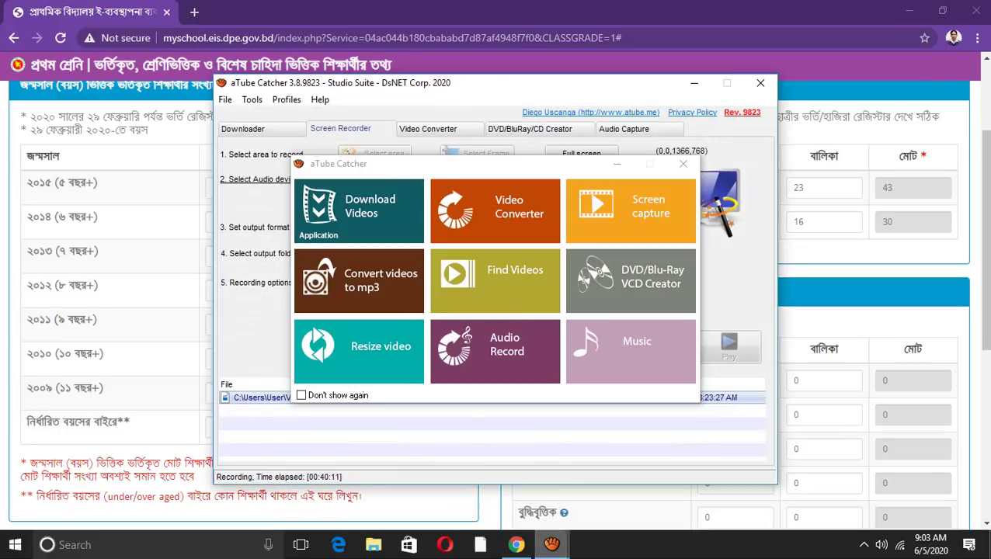
pyautogui.click(631, 210)
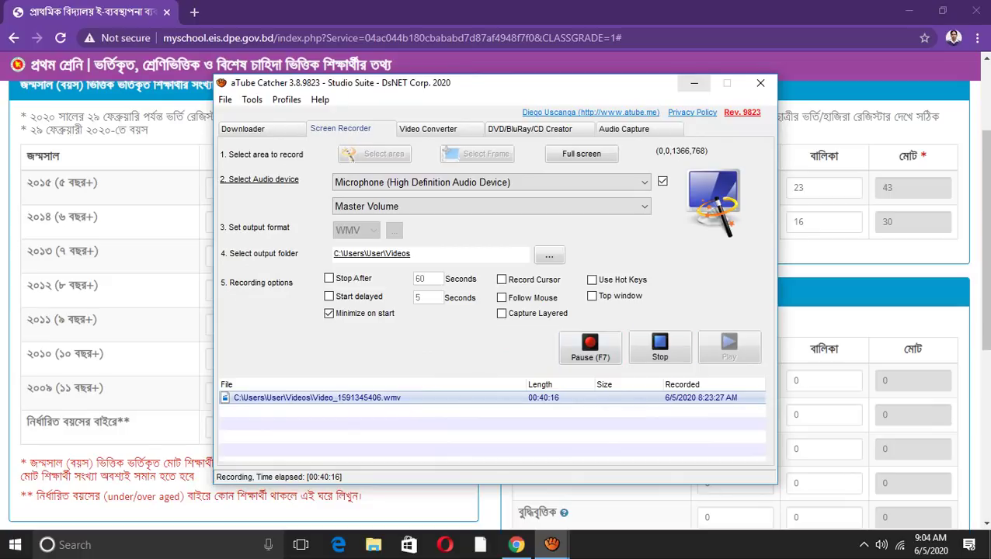
pyautogui.click(694, 83)
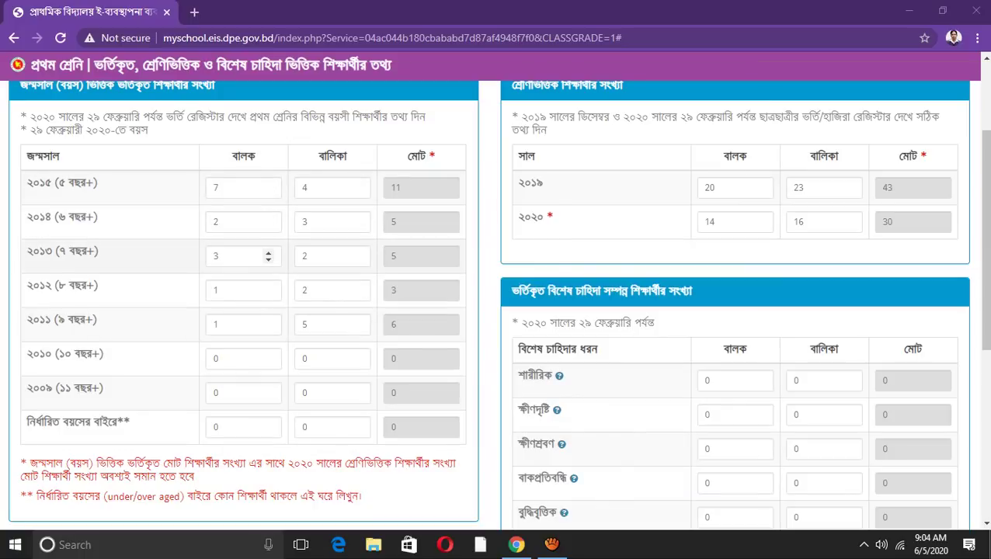
# Review the Class One form to the bottom and submit it with the তথ্য পুণ:যাচাই করুন button.
pyautogui.click(723, 223)
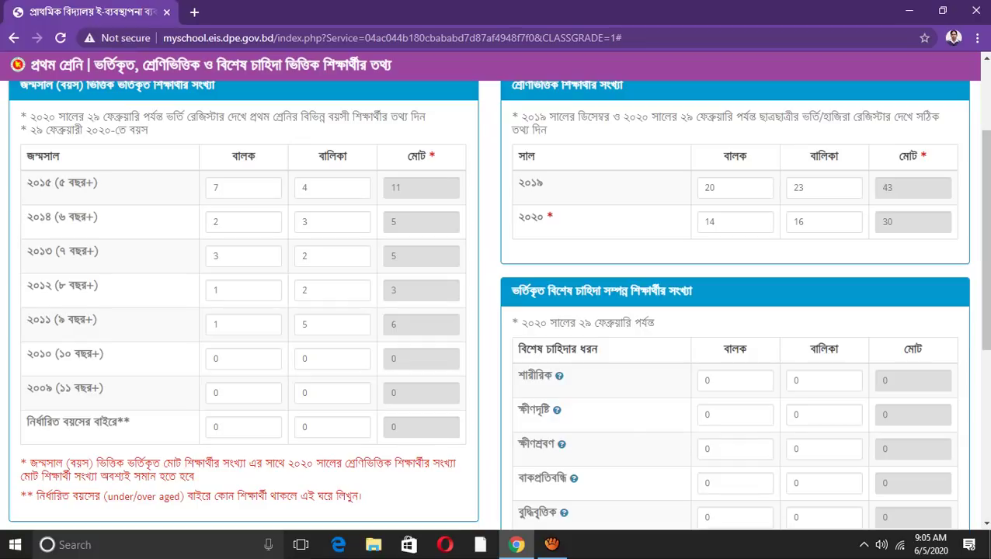
pyautogui.scroll(-1, 497, 303)
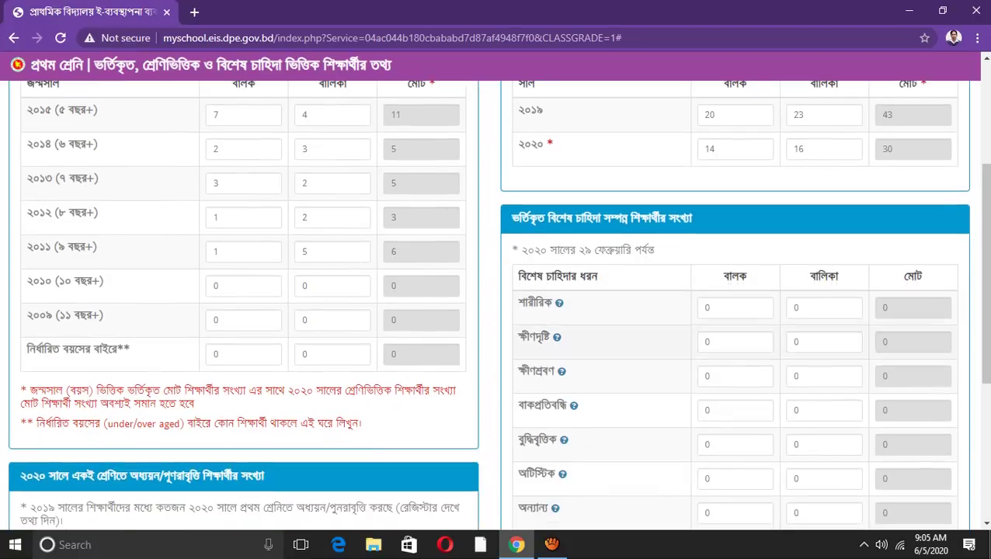
pyautogui.scroll(-1, 497, 303)
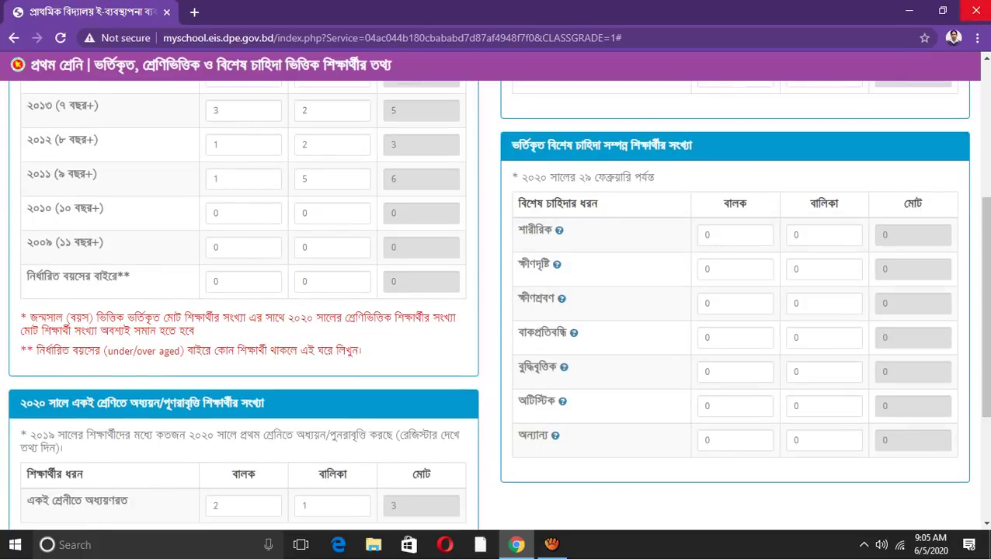
pyautogui.scroll(4, 357, 177)
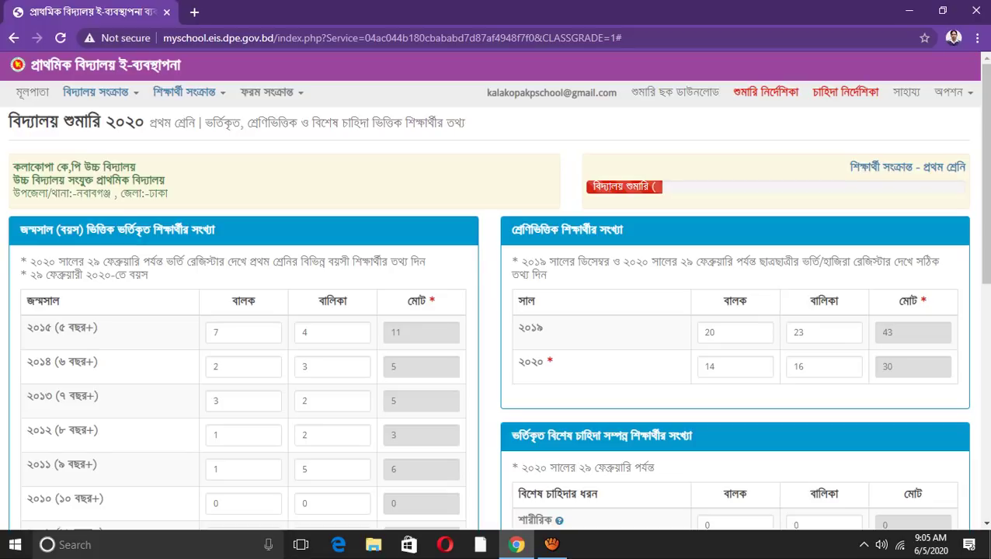
pyautogui.scroll(-1, 496, 303)
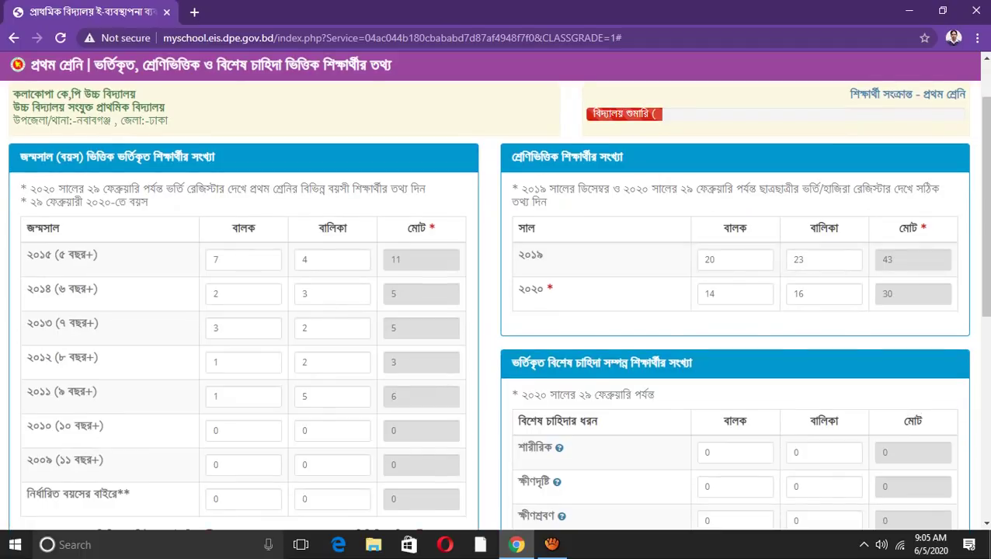
pyautogui.scroll(-1, 496, 303)
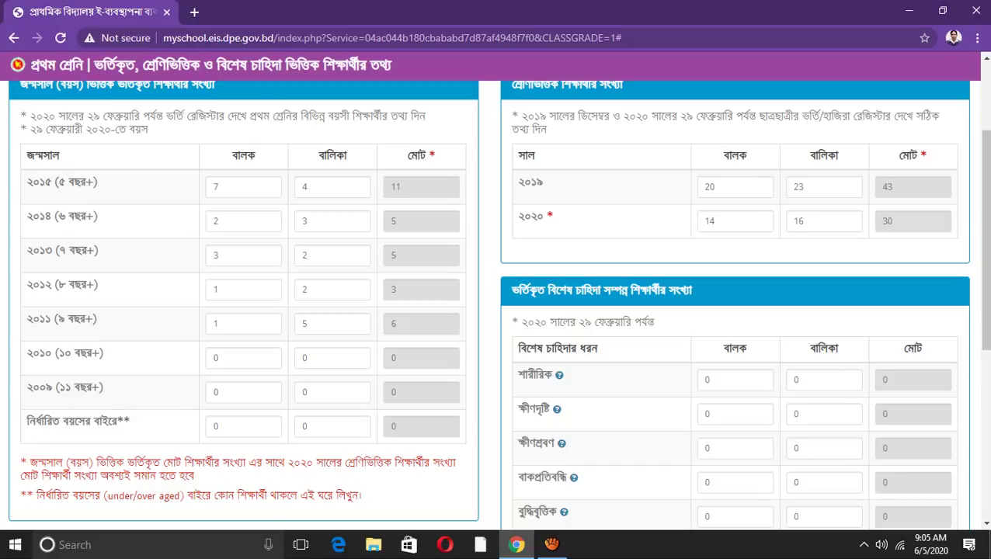
pyautogui.scroll(-2, 495, 303)
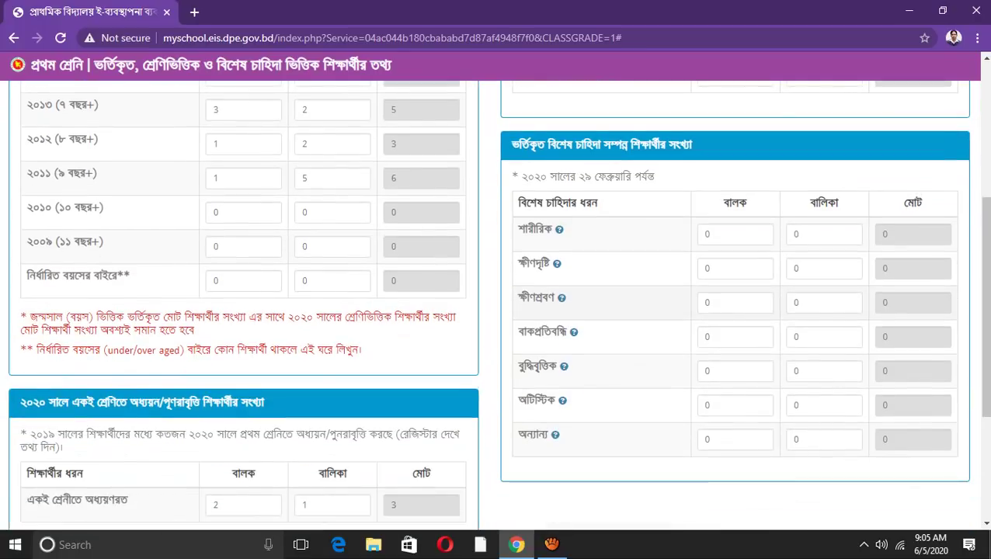
pyautogui.scroll(1, 496, 303)
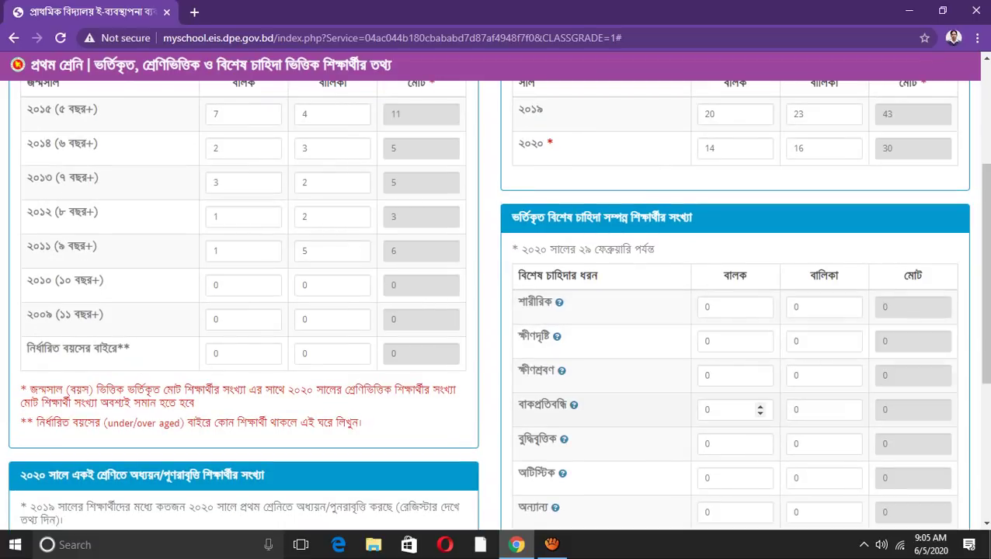
pyautogui.scroll(1, 496, 303)
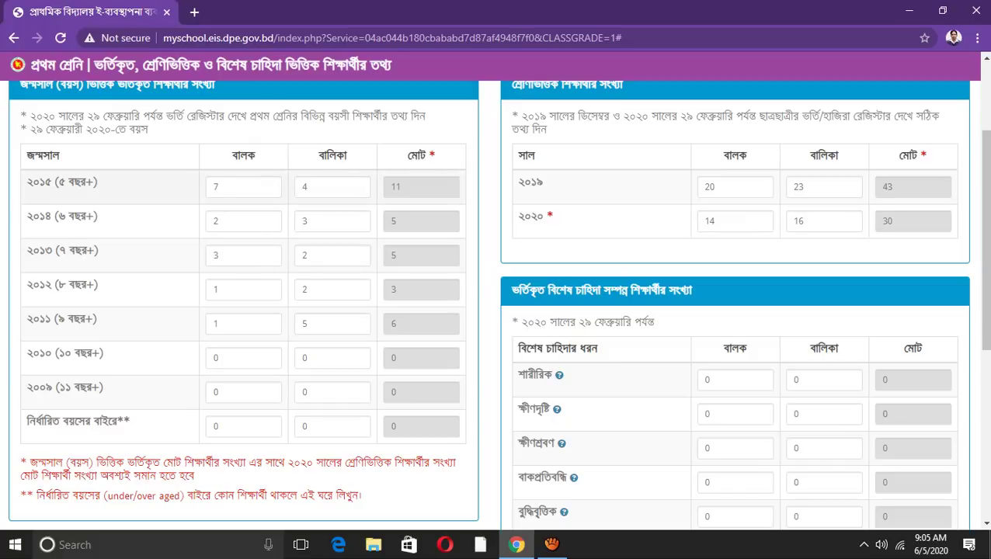
pyautogui.scroll(-1, 699, 311)
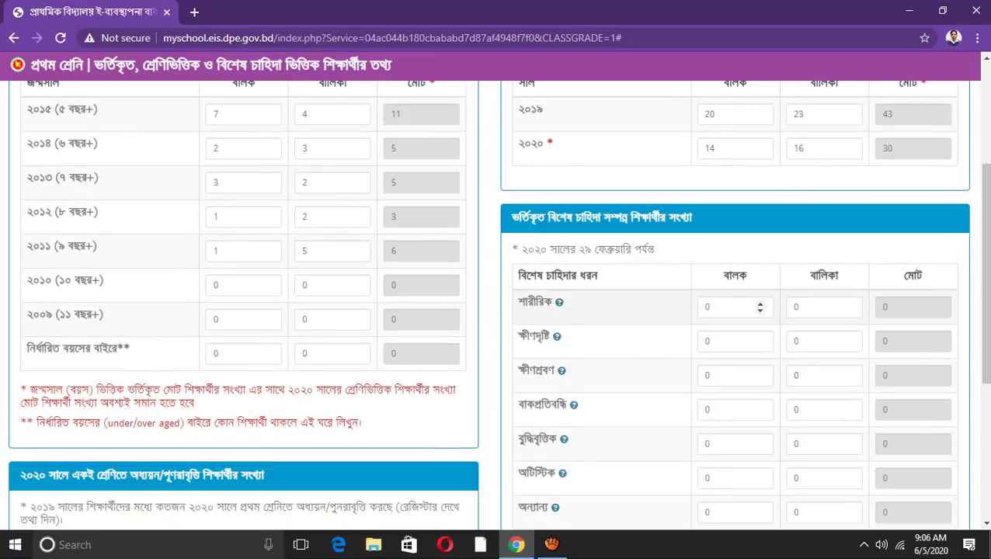
pyautogui.scroll(-1, 497, 305)
pyautogui.scroll(-2, 497, 305)
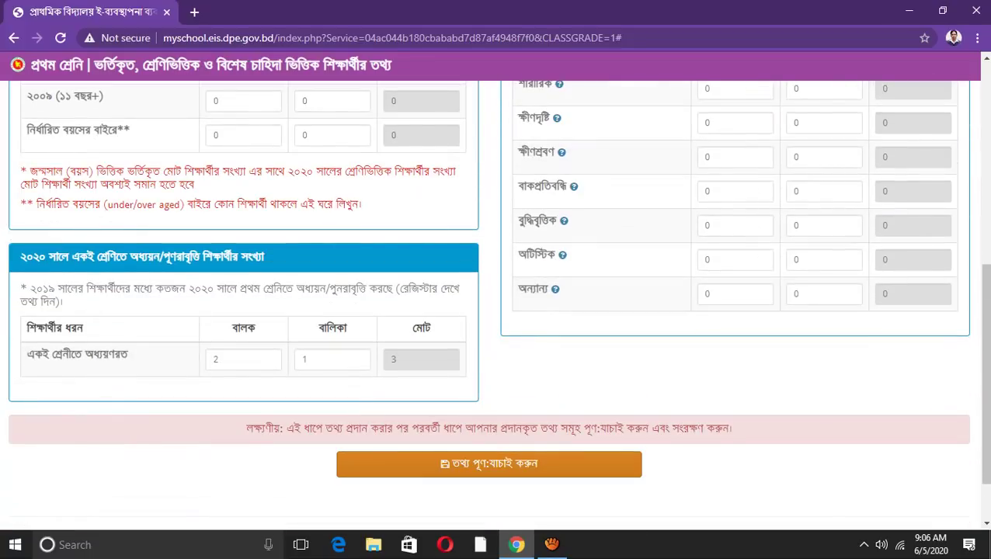
pyautogui.click(489, 464)
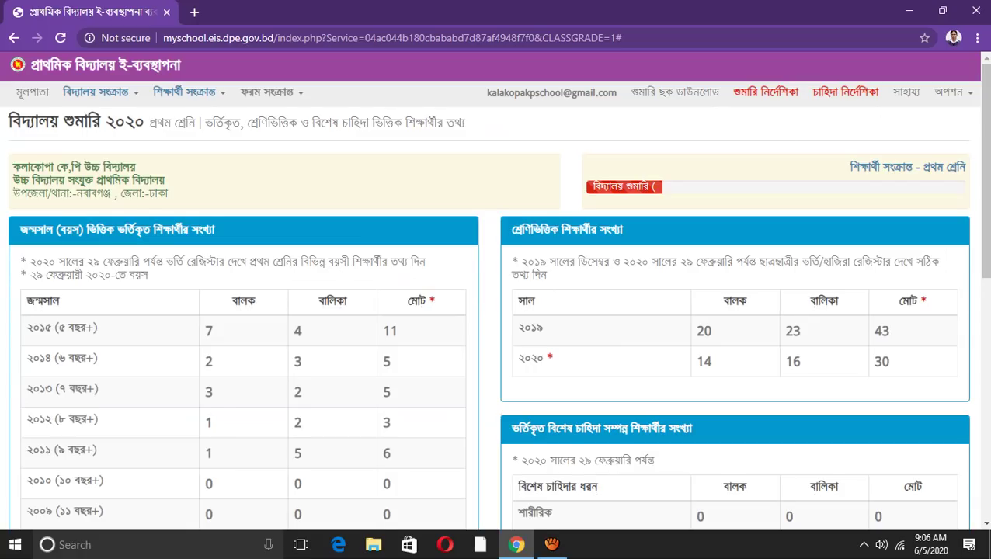
# Check the Class One review page: 2 boys and 1 girl repeating, special-needs counts all 0.
pyautogui.scroll(-7, 495, 303)
pyautogui.scroll(3, 496, 303)
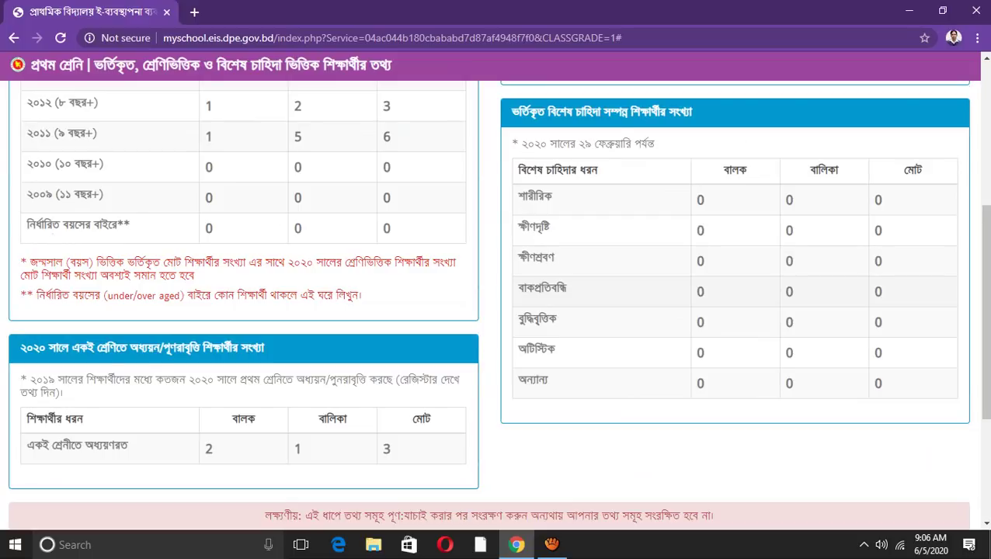
pyautogui.scroll(2, 498, 305)
pyautogui.scroll(1, 498, 305)
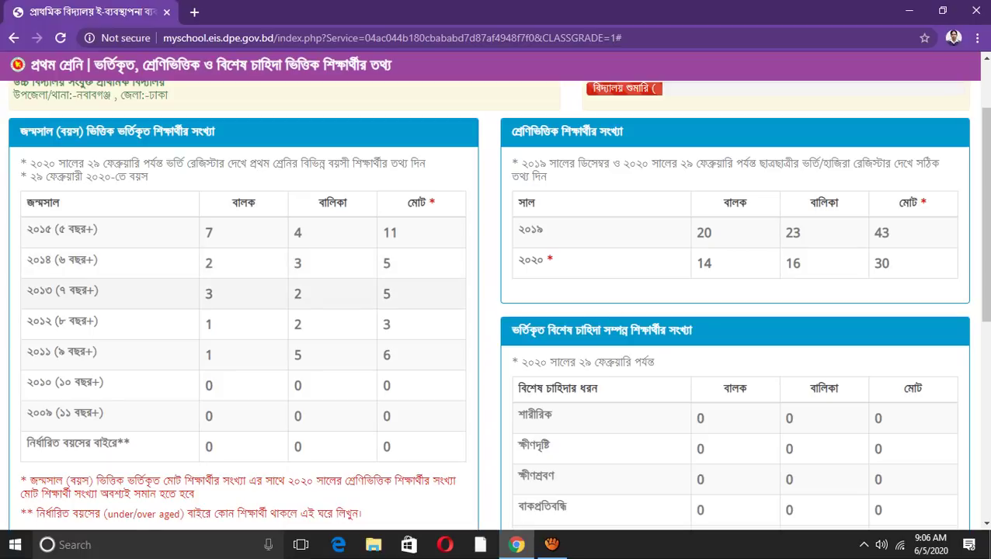
pyautogui.scroll(-3, 498, 306)
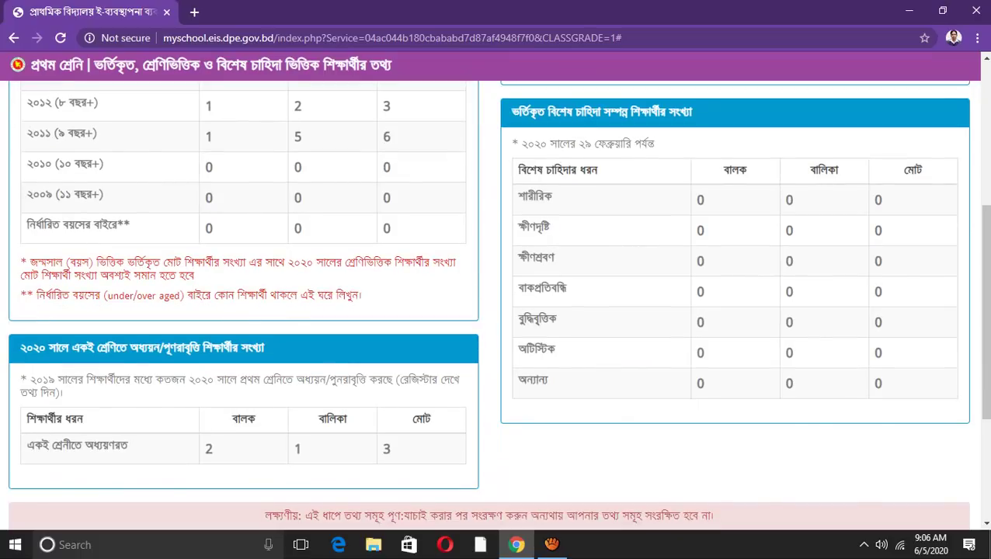
pyautogui.scroll(1, 498, 306)
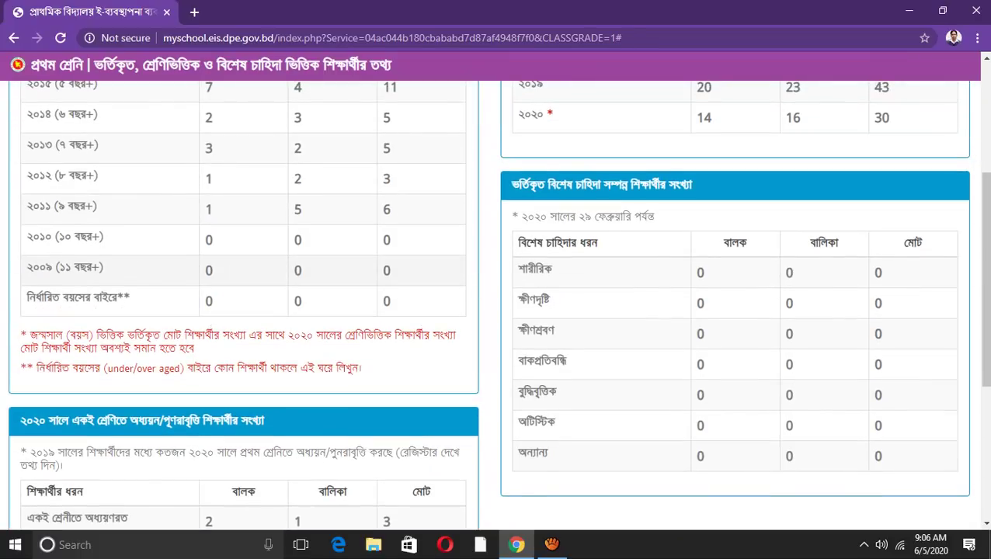
pyautogui.scroll(-2, 498, 305)
pyautogui.scroll(-2, 498, 305)
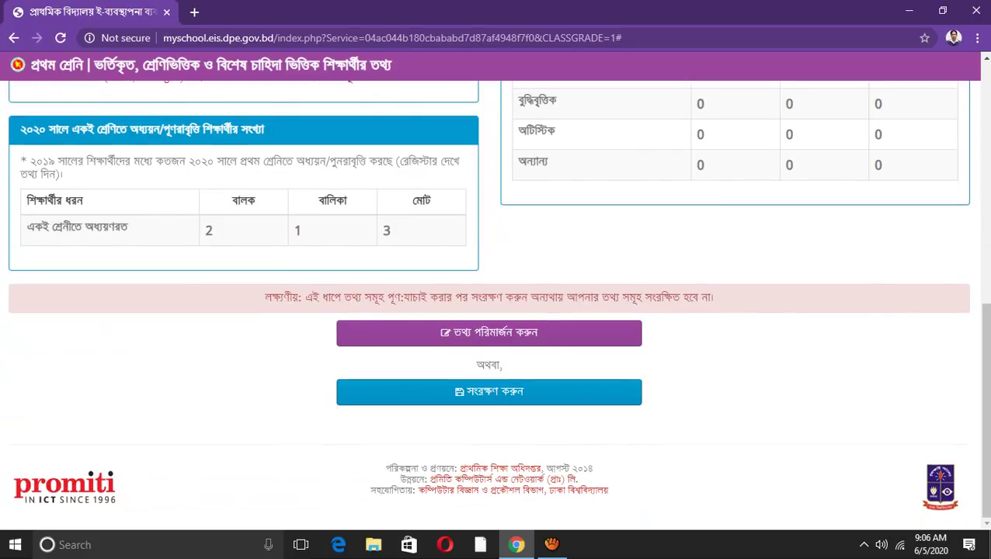
pyautogui.scroll(3, 498, 306)
pyautogui.scroll(2, 498, 305)
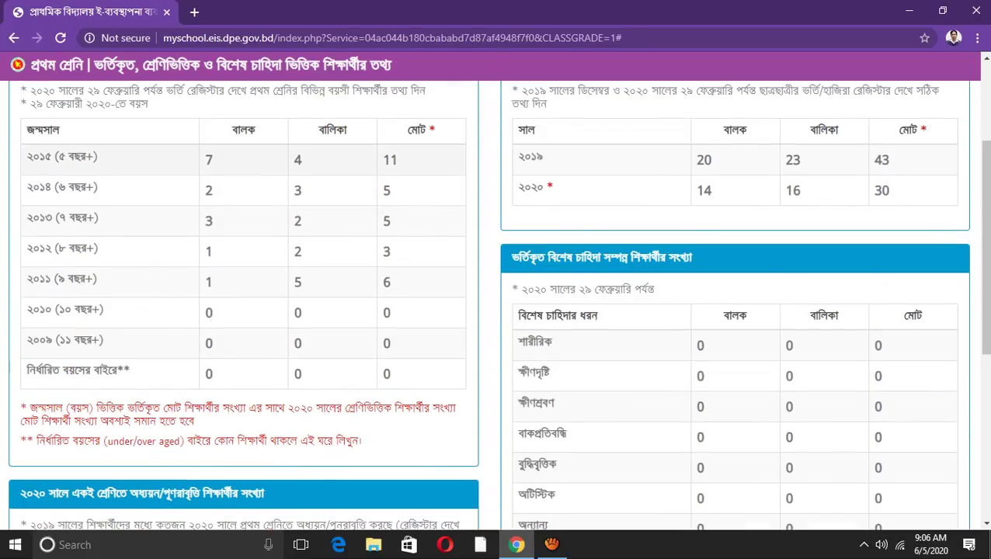
pyautogui.scroll(-2, 498, 305)
pyautogui.scroll(-3, 498, 305)
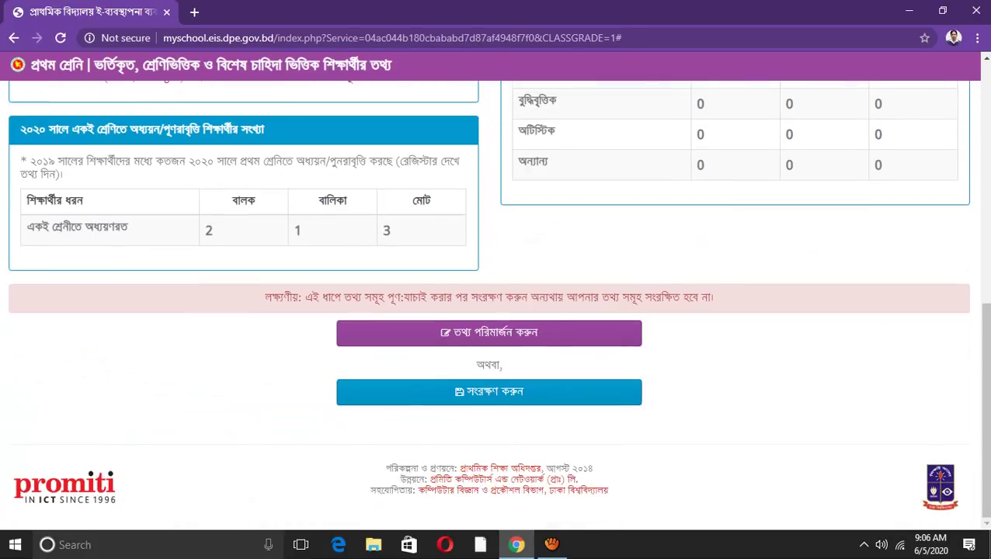
# Save the Class One enrolment figures and go to the Class One ethnic-minority and attendance form.
pyautogui.click(488, 392)
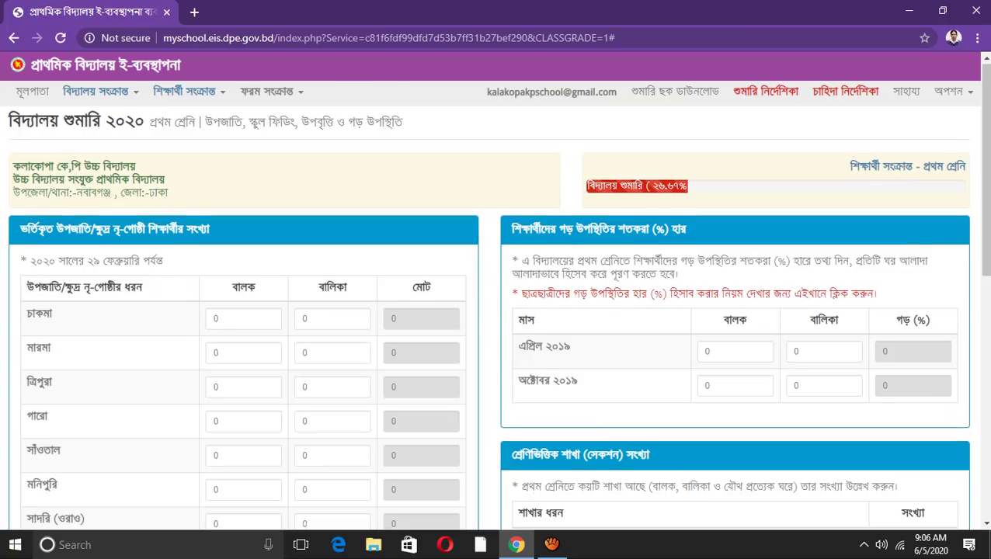
pyautogui.scroll(-2, 496, 311)
pyautogui.scroll(-2, 496, 310)
pyautogui.scroll(3, 496, 311)
pyautogui.scroll(1, 496, 311)
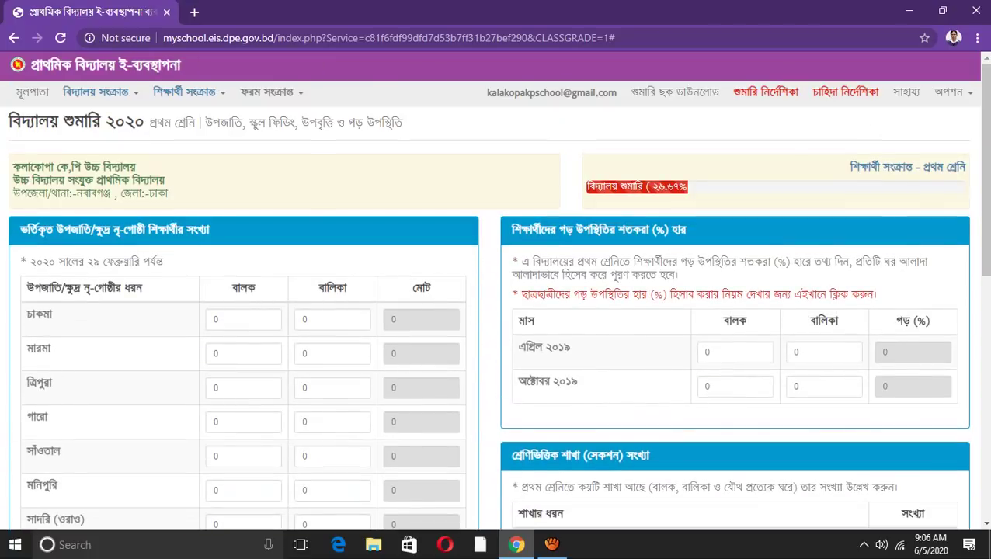
pyautogui.scroll(-1, 496, 311)
pyautogui.scroll(1, 496, 311)
pyautogui.click(187, 92)
pyautogui.moveTo(200, 119)
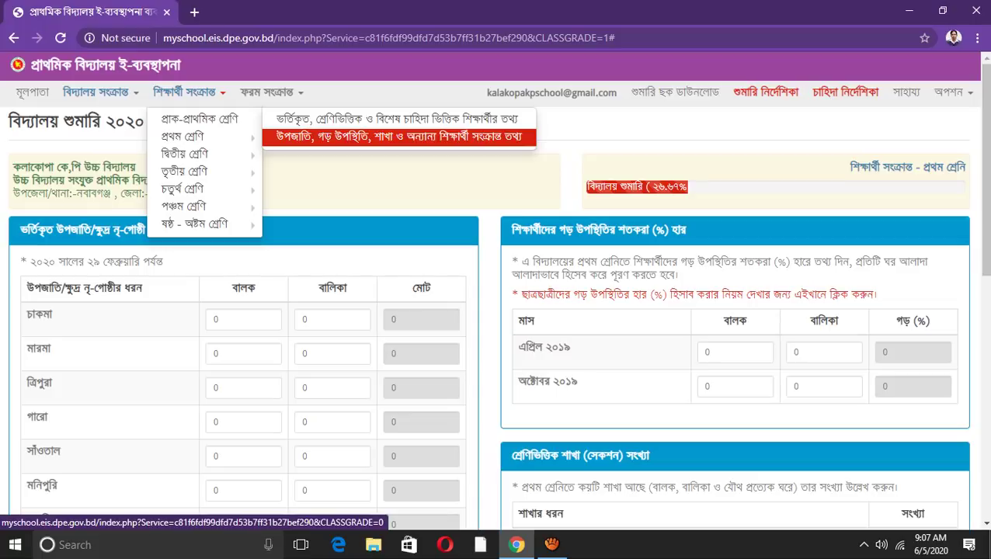
pyautogui.scroll(-3, 490, 310)
pyautogui.scroll(-2, 490, 311)
pyautogui.scroll(-2, 490, 311)
pyautogui.scroll(-1, 489, 311)
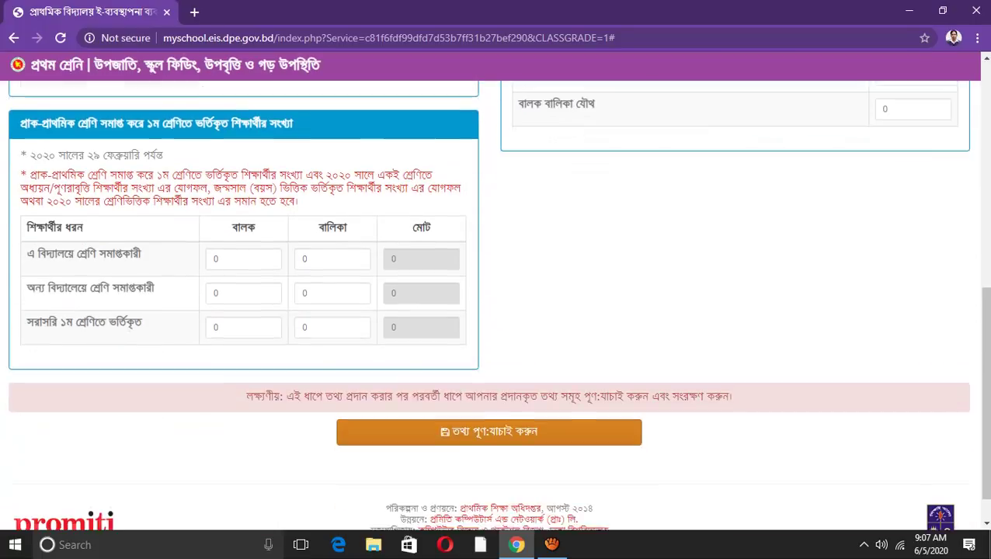
pyautogui.scroll(1, 497, 305)
pyautogui.scroll(3, 498, 306)
pyautogui.scroll(2, 497, 305)
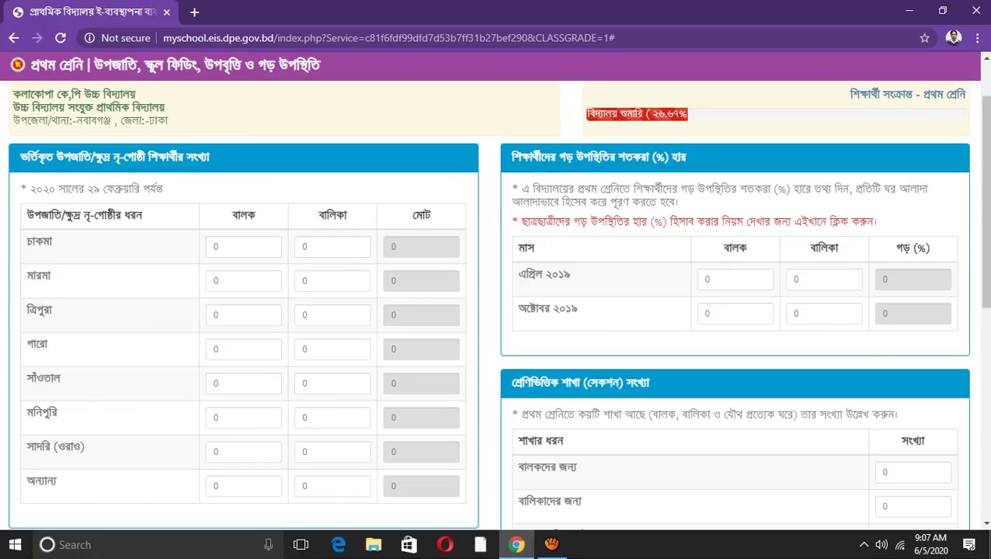
pyautogui.scroll(-1, 243, 279)
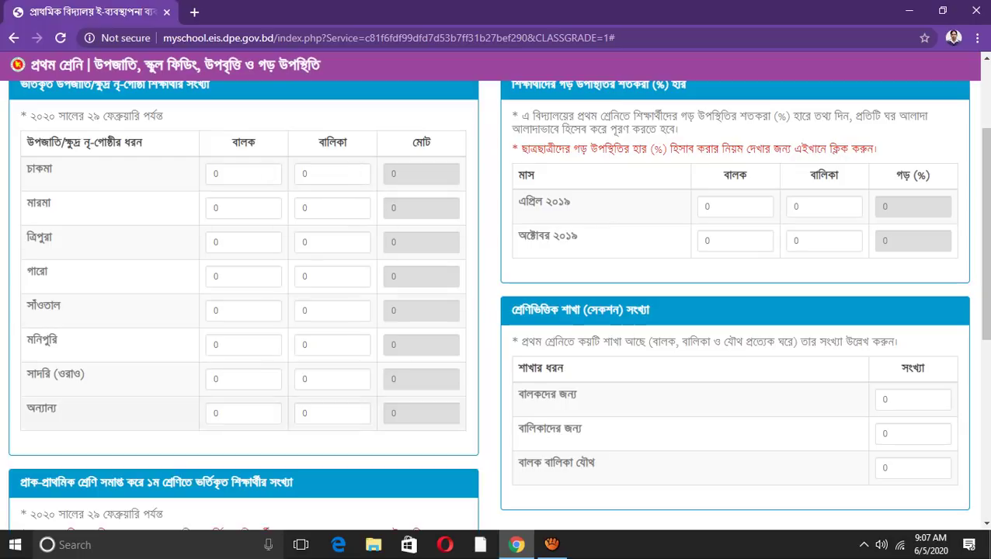
pyautogui.scroll(-2, 334, 173)
pyautogui.scroll(-1, 496, 303)
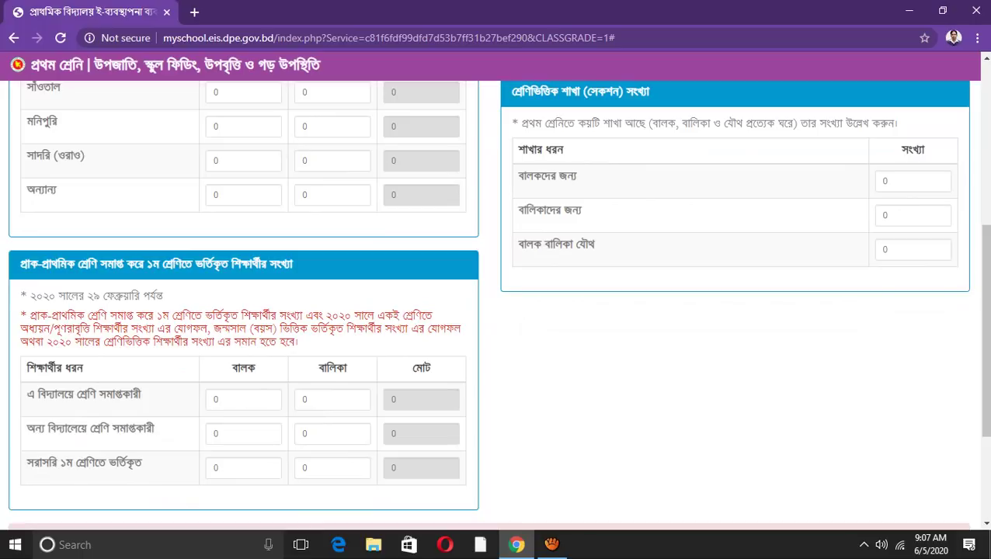
pyautogui.scroll(-1, 497, 304)
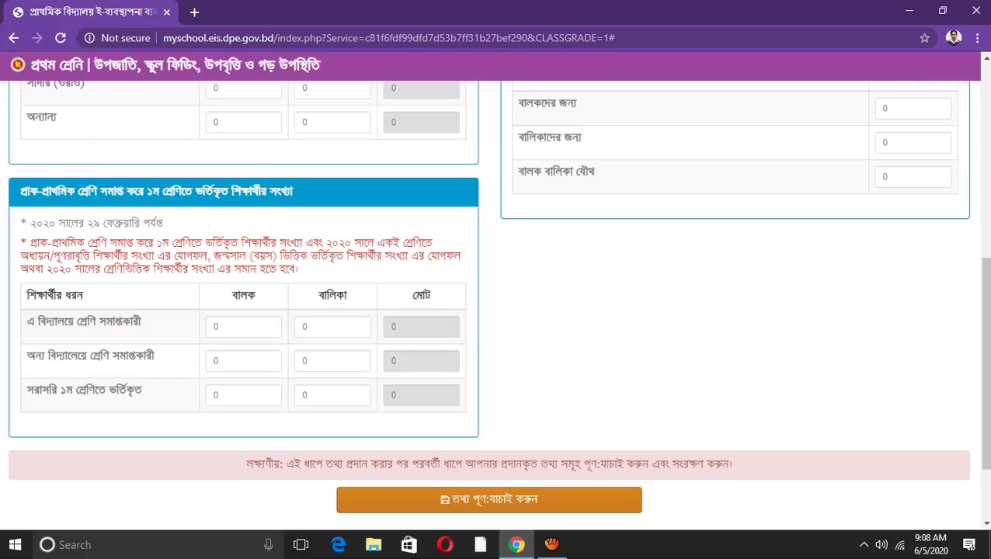
pyautogui.scroll(1, 497, 311)
pyautogui.scroll(2, 498, 311)
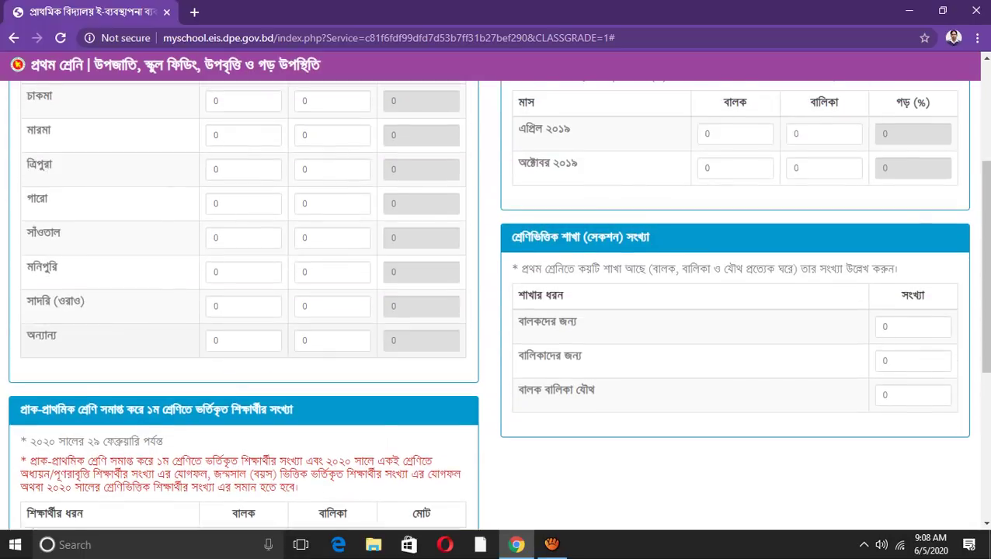
pyautogui.scroll(2, 497, 311)
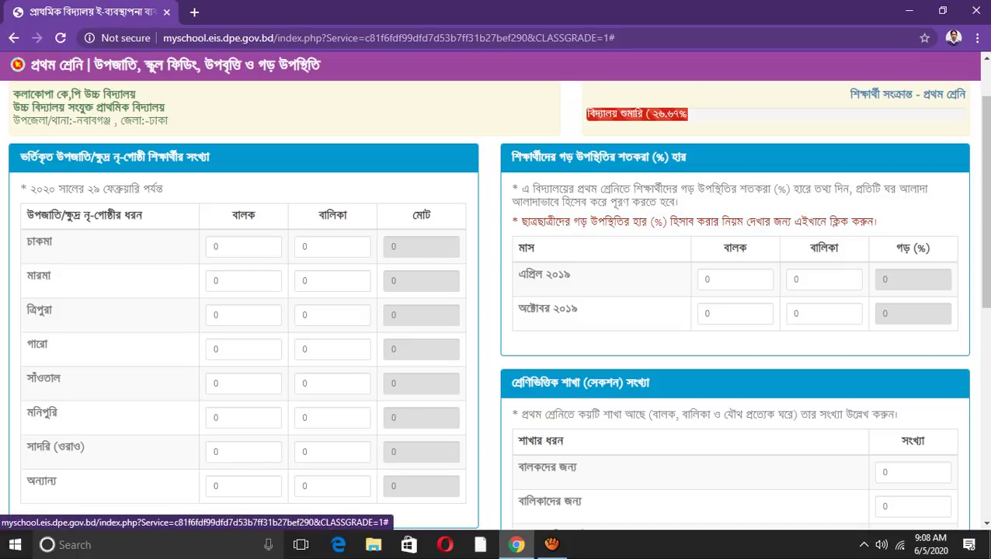
# Show the attendance-percentage calculation rules and dismiss the ByteFence antivirus warning.
pyautogui.click(839, 221)
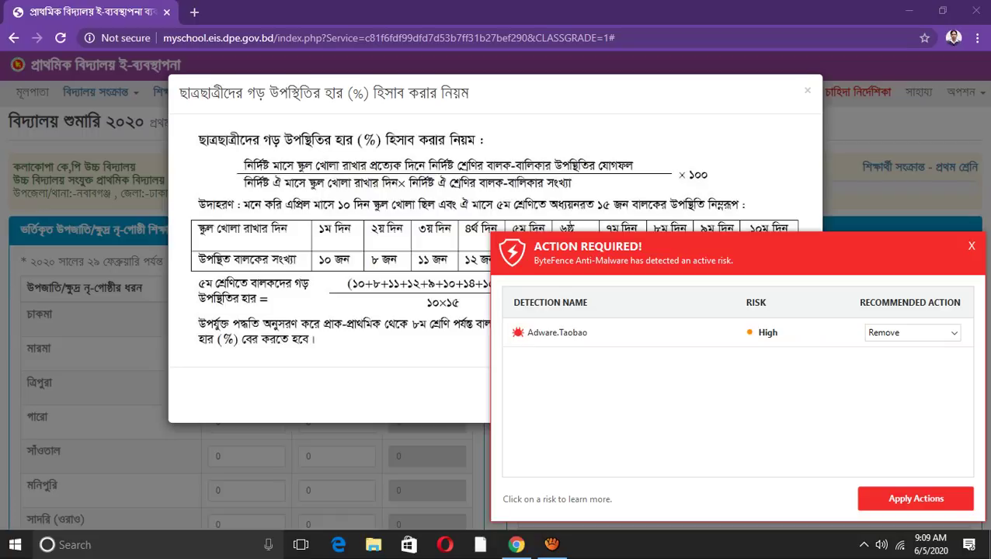
pyautogui.press('Escape')
pyautogui.click(803, 415)
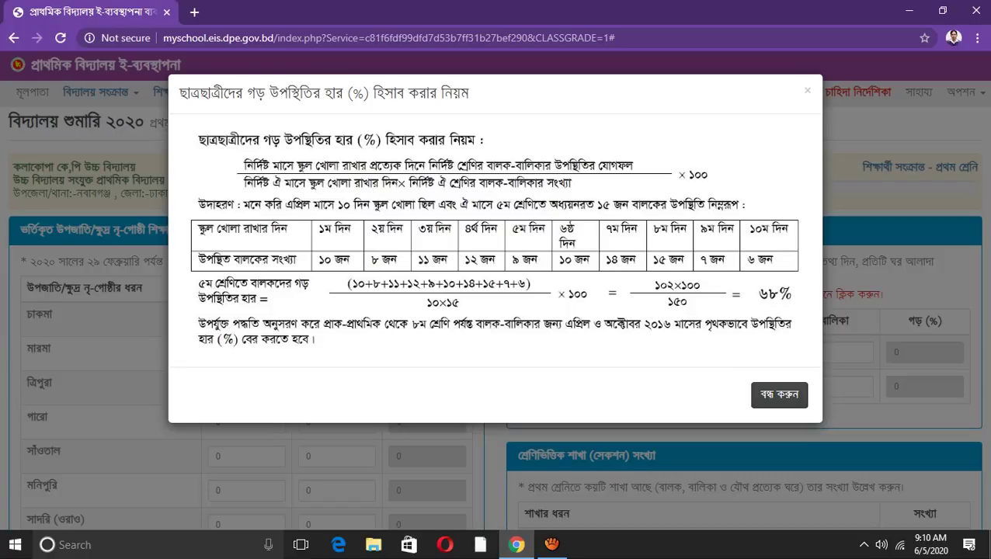
# Close the rules dialog and fill the attendance rows with 50, 50, 50 and 45.
pyautogui.click(779, 395)
pyautogui.scroll(-2, 760, 242)
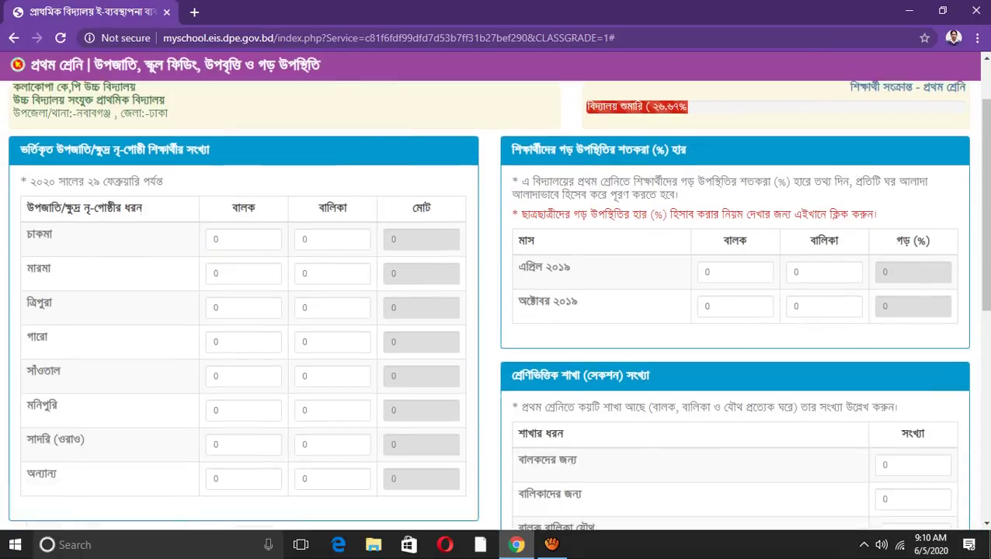
pyautogui.doubleClick(709, 206)
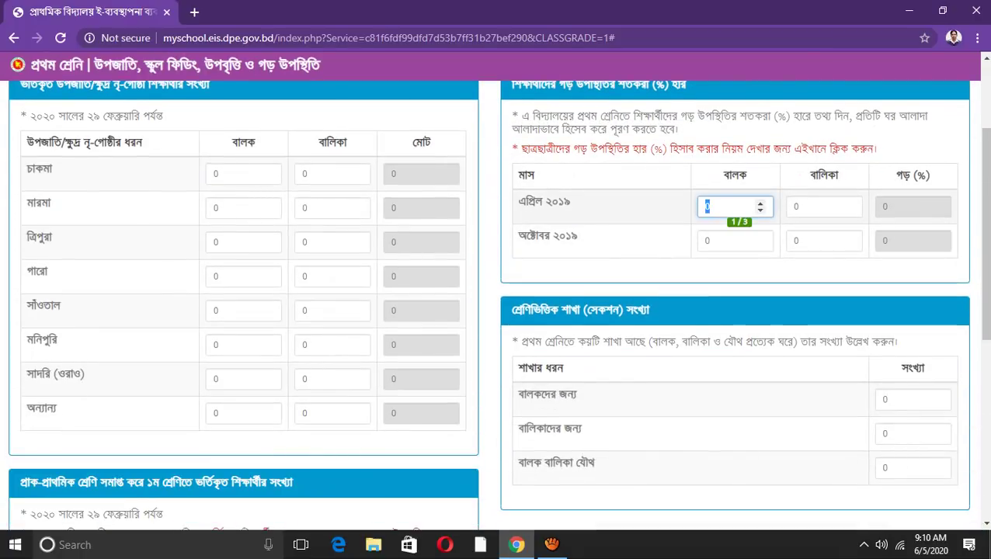
pyautogui.write('50')
pyautogui.press('Tab')
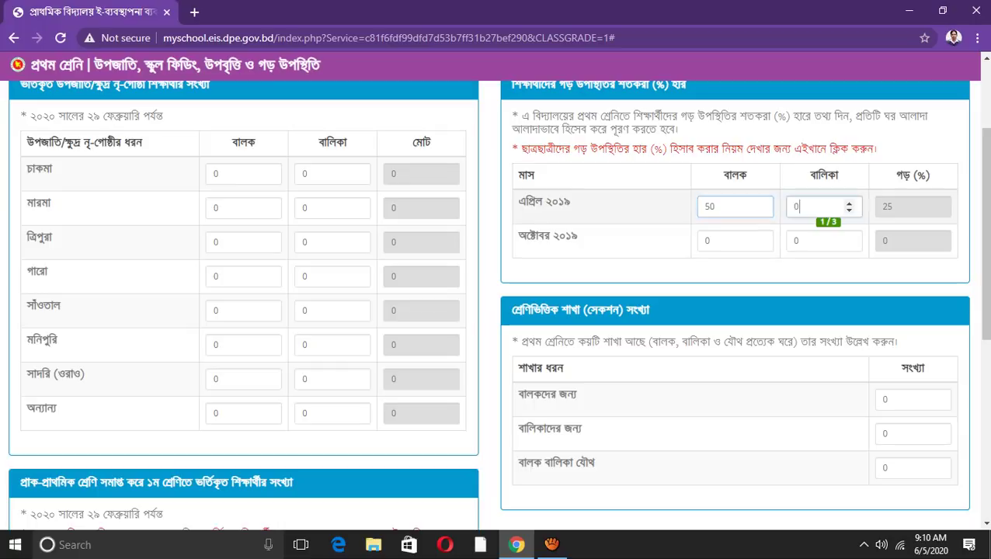
pyautogui.write('50')
pyautogui.press('Tab')
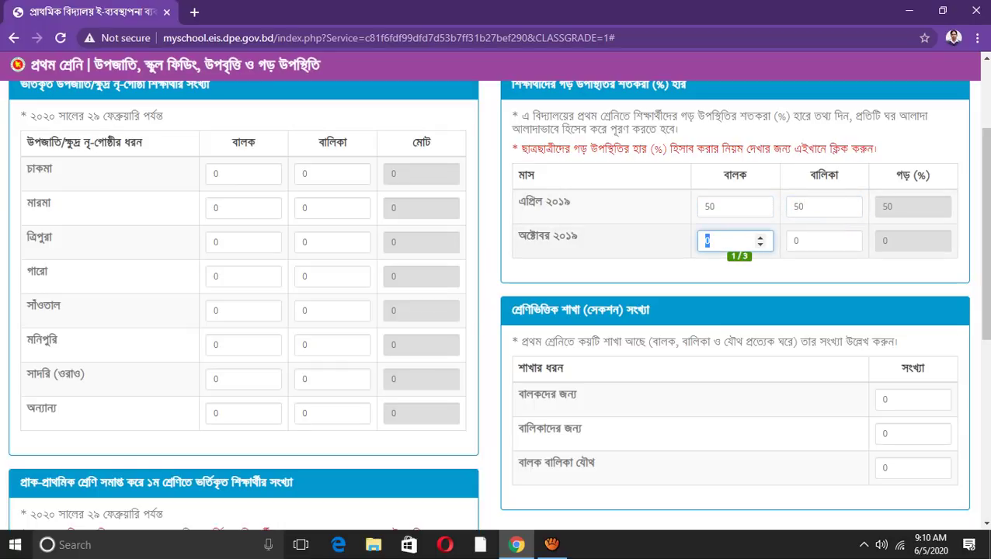
pyautogui.write('50')
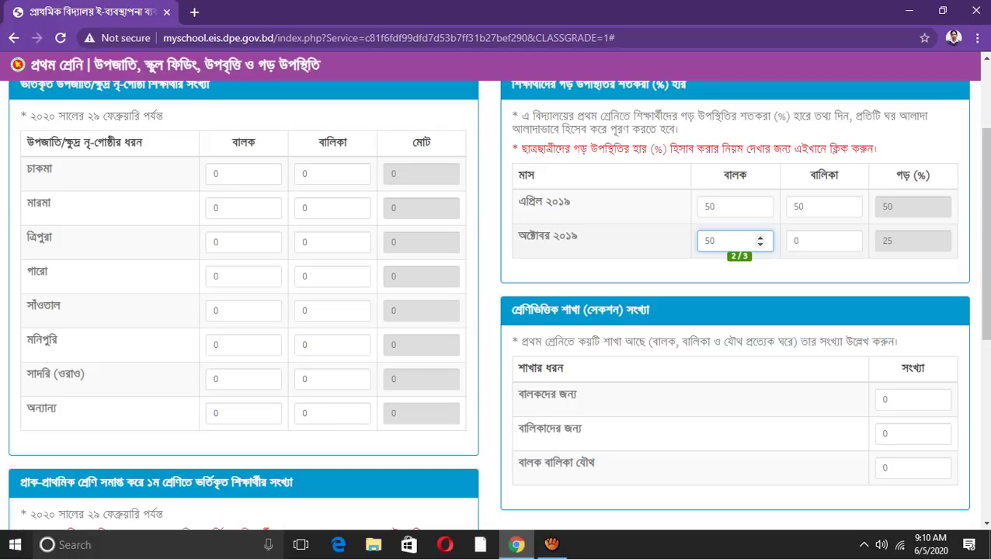
pyautogui.press('Tab')
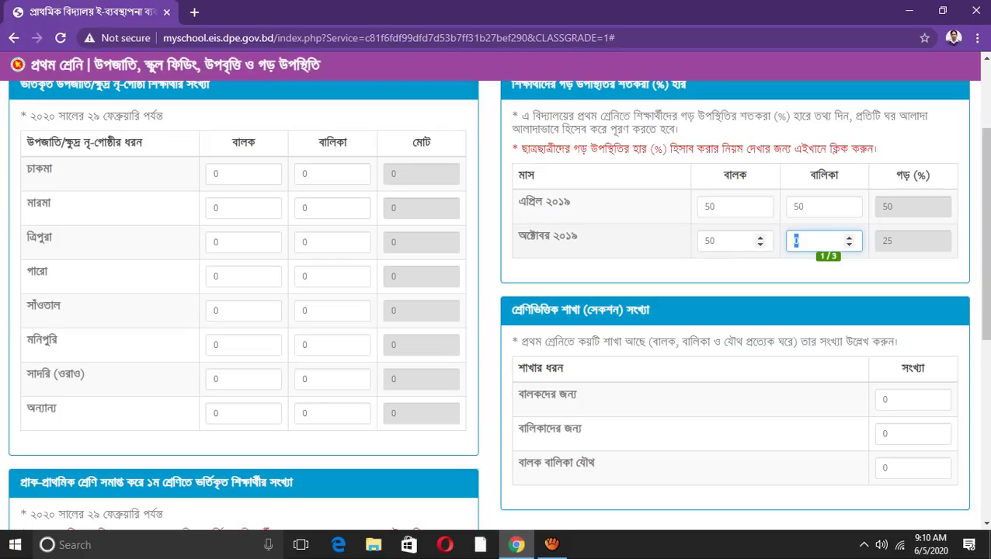
pyautogui.write('45')
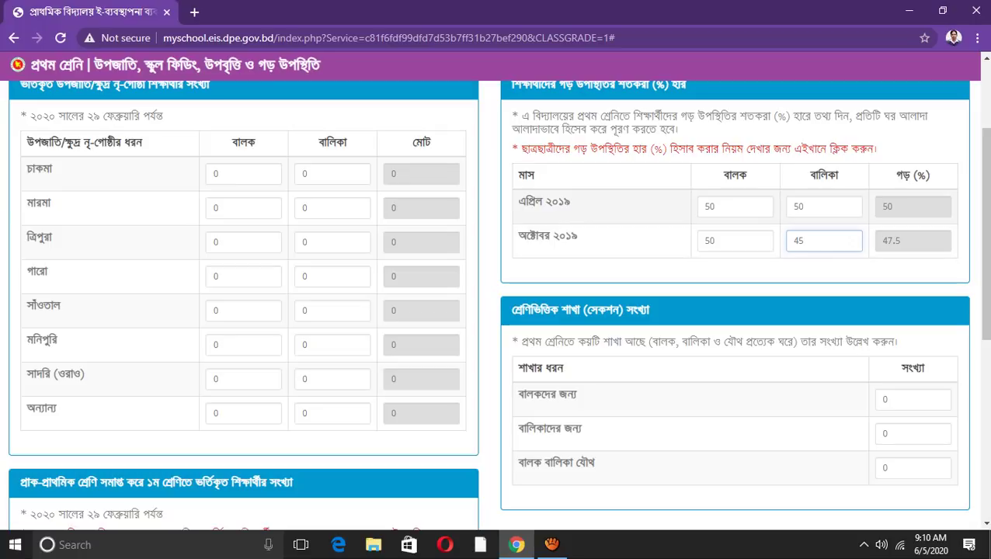
# Change the April 2019 girls' attendance to 56.
pyautogui.click(812, 206)
pyautogui.hotkey('ctrl', 'a')
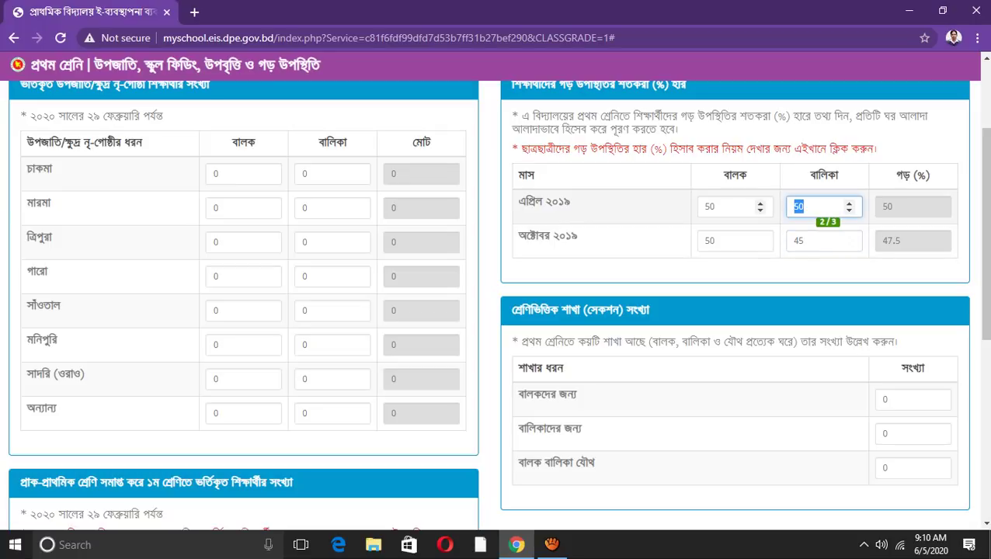
pyautogui.write('56')
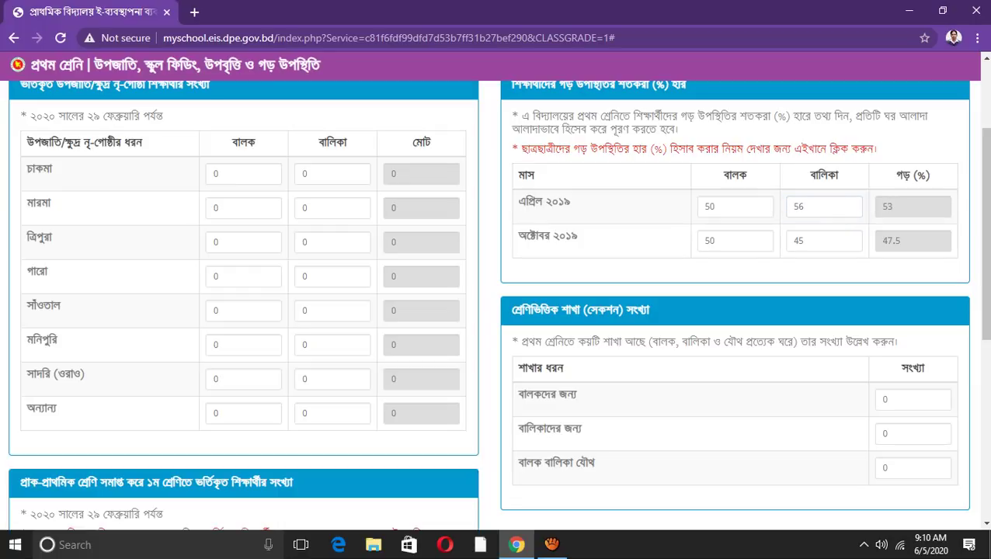
pyautogui.scroll(-1, 496, 303)
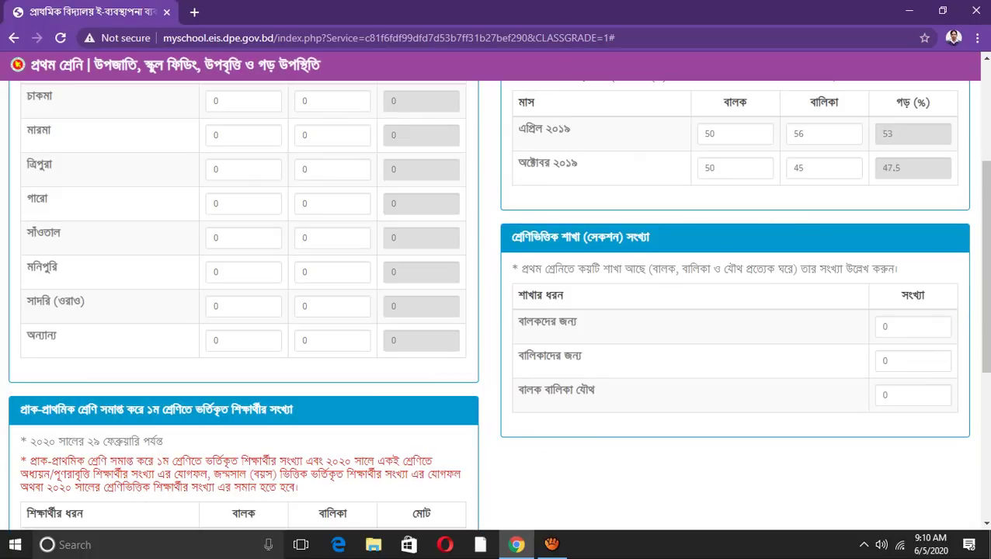
# Enter section counts of 0 boys, 0 girls and 1 combined, then submit Class 1 for verification.
pyautogui.click(885, 326)
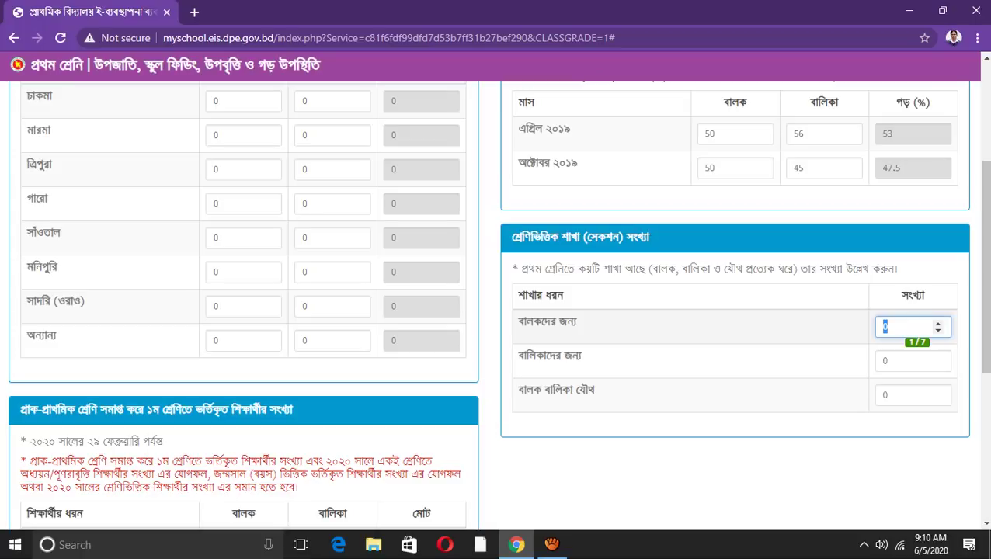
pyautogui.write('1')
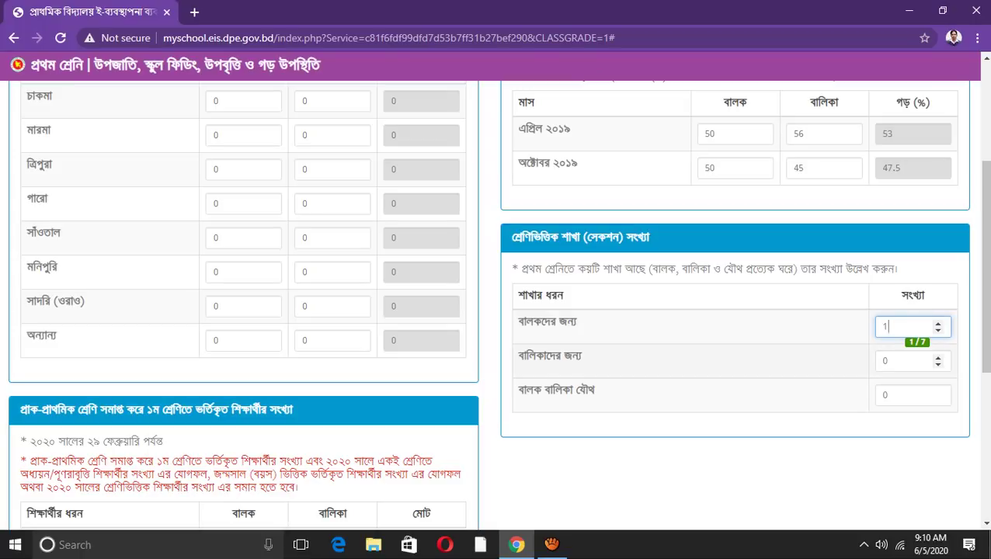
pyautogui.click(886, 360)
pyautogui.write('1')
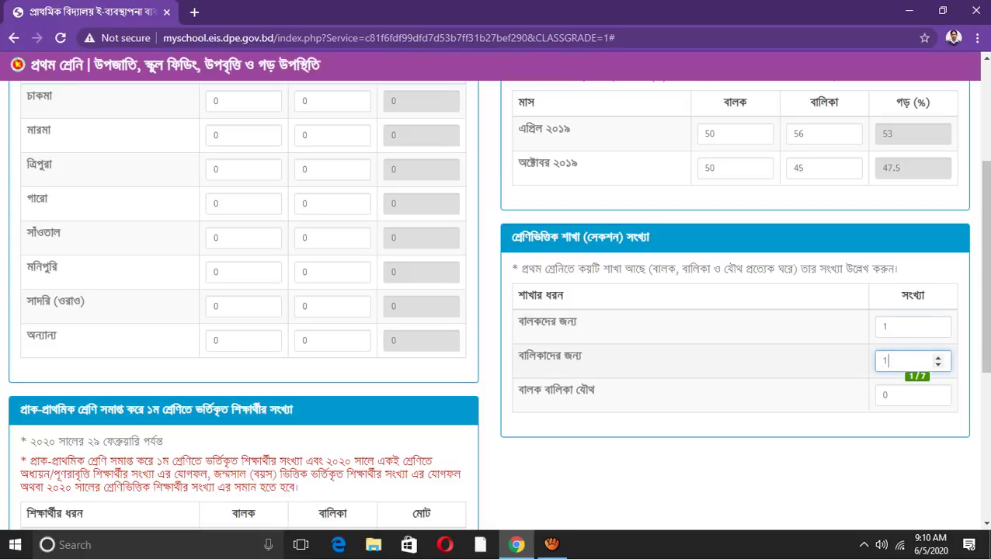
pyautogui.click(886, 394)
pyautogui.write('1')
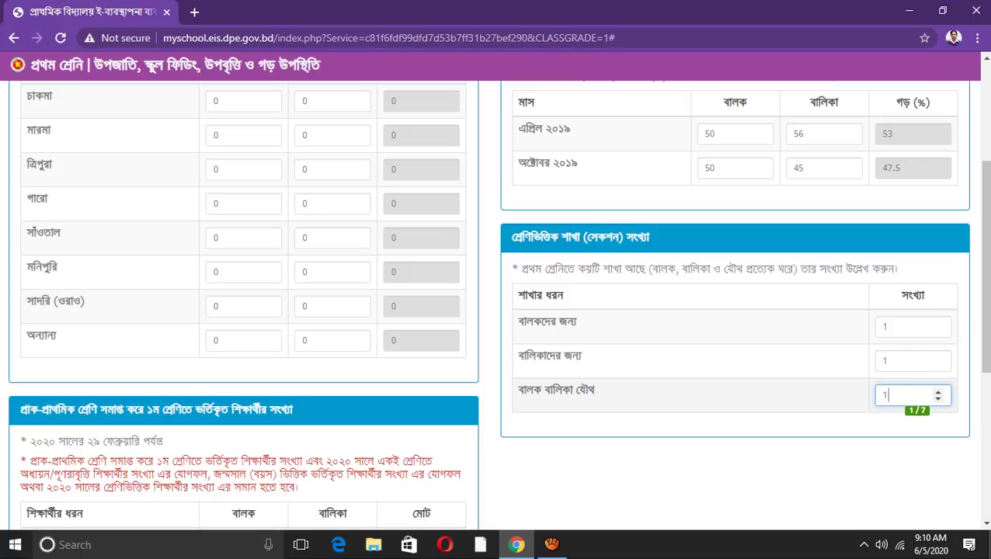
pyautogui.click(886, 327)
pyautogui.write('0')
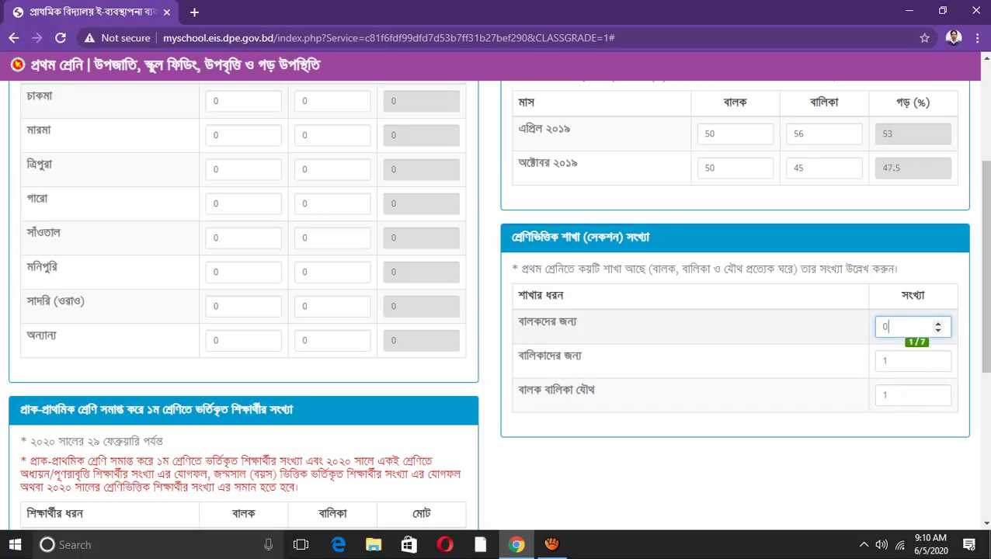
pyautogui.click(885, 360)
pyautogui.write('0')
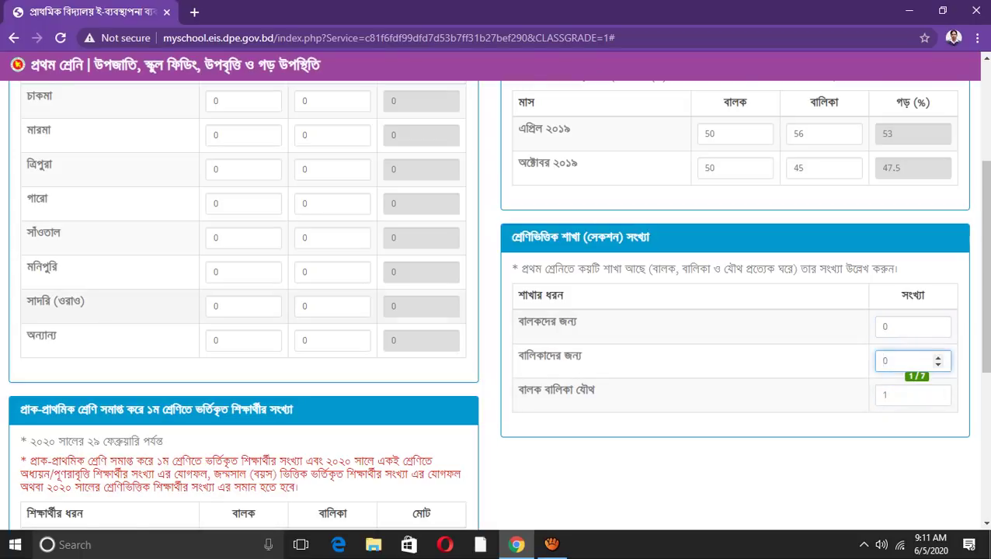
pyautogui.scroll(-4, 497, 304)
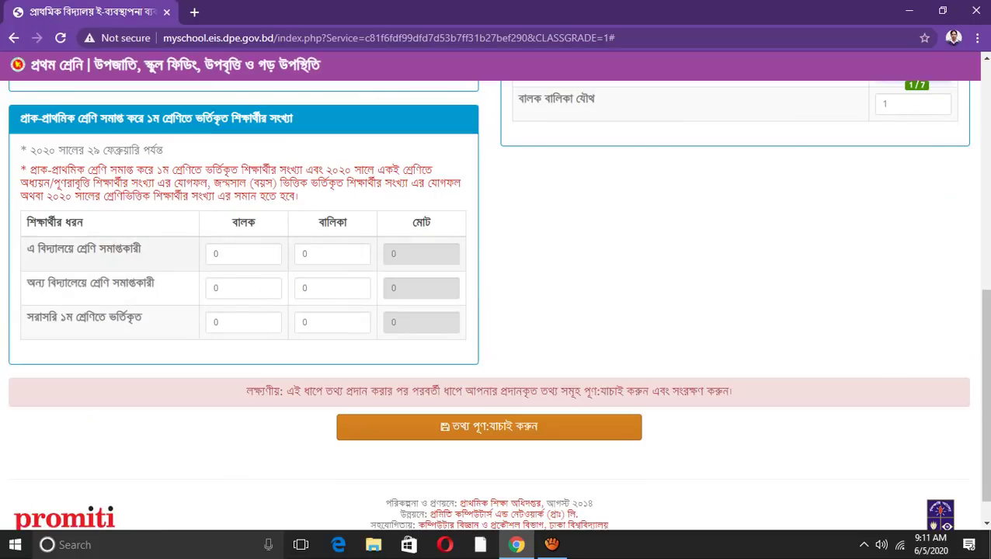
pyautogui.click(488, 427)
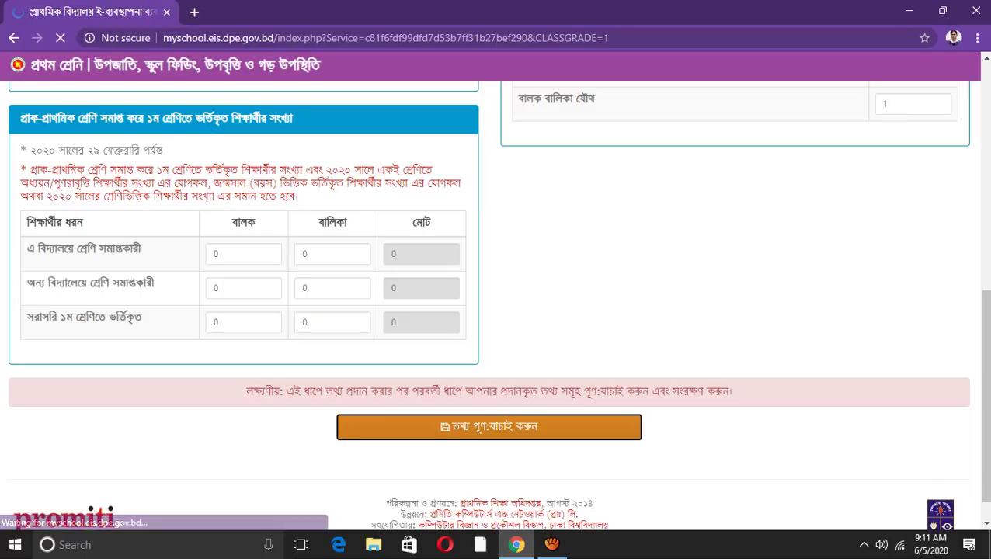
# Review the first-grade tribal, feeding, stipend and attendance figures and save them.
pyautogui.scroll(-1, 498, 311)
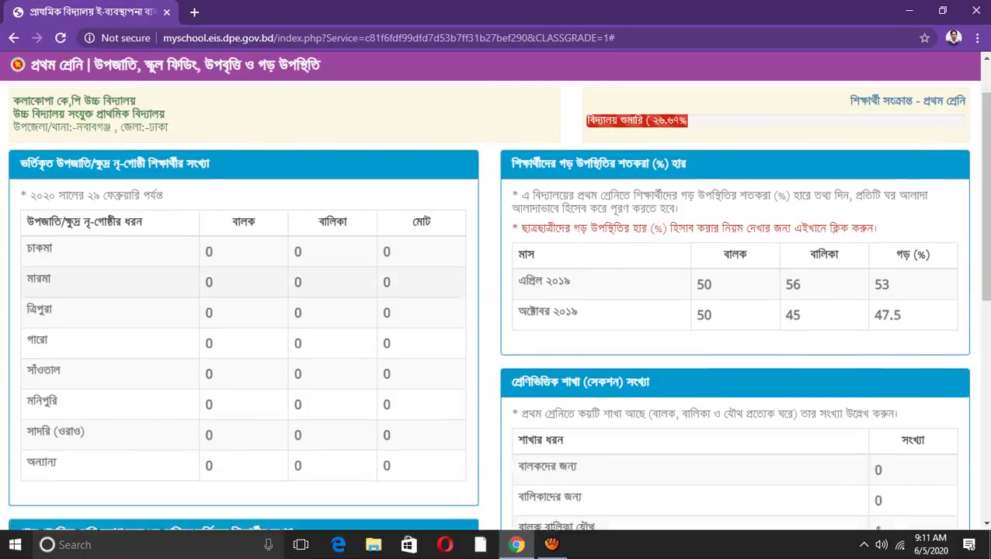
pyautogui.scroll(-3, 498, 311)
pyautogui.scroll(3, 497, 310)
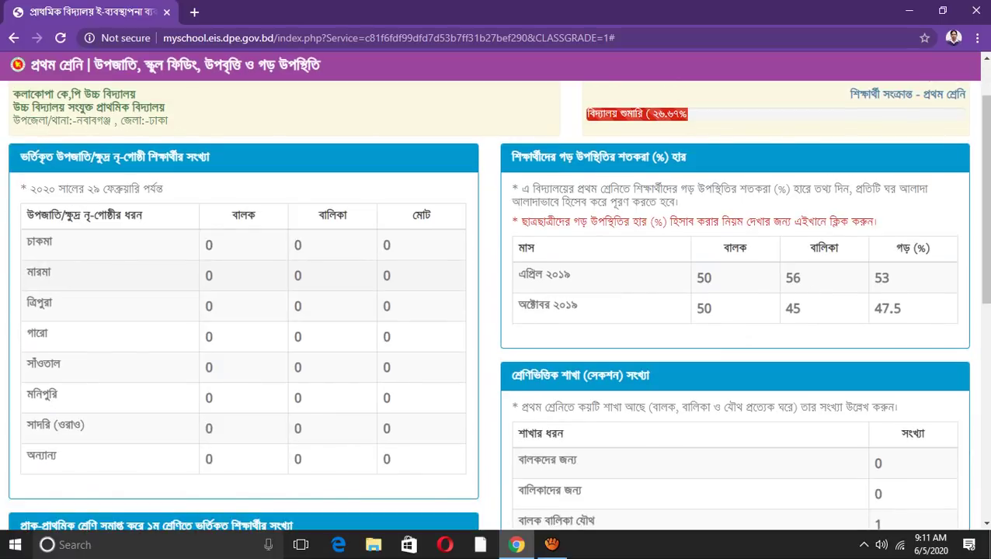
pyautogui.scroll(-2, 496, 303)
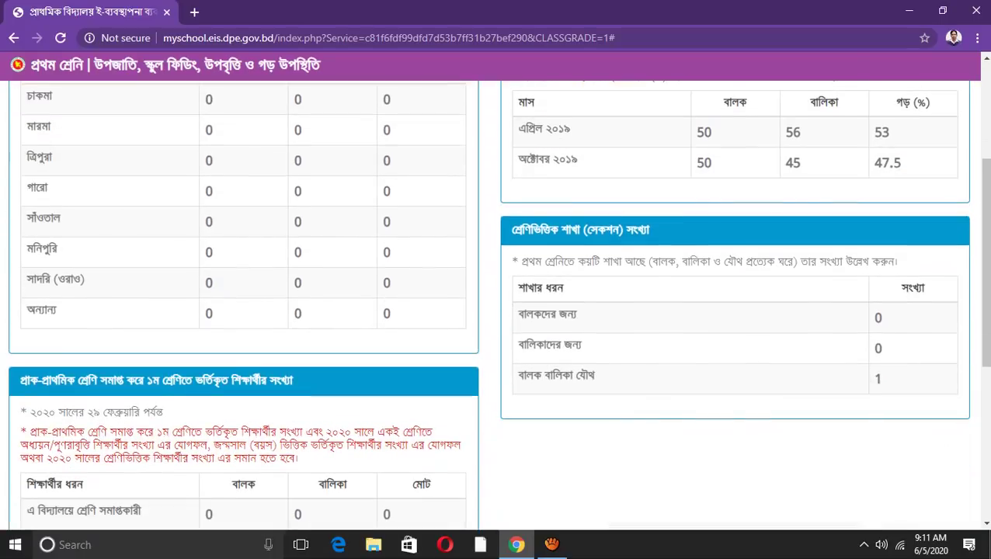
pyautogui.scroll(-2, 495, 303)
pyautogui.scroll(-2, 496, 303)
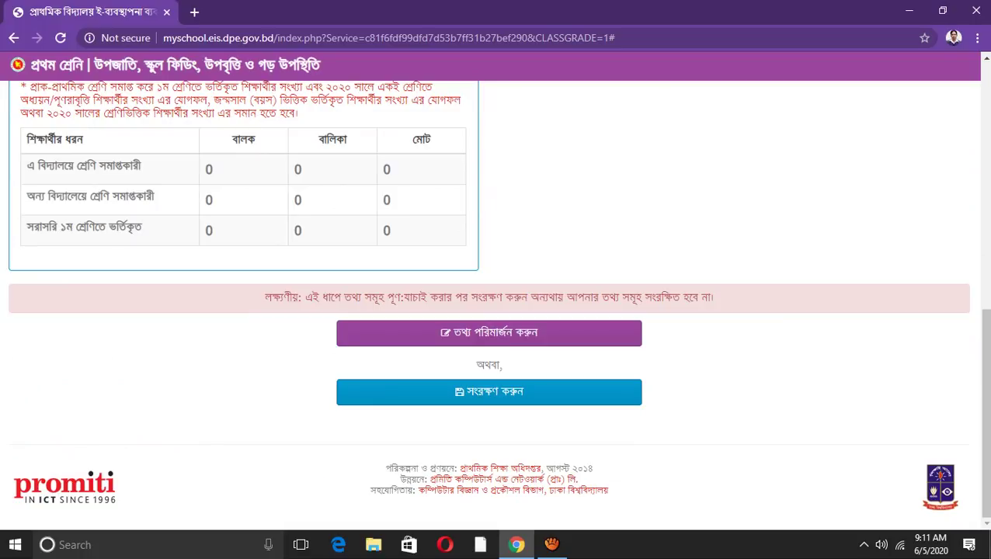
pyautogui.scroll(1, 496, 303)
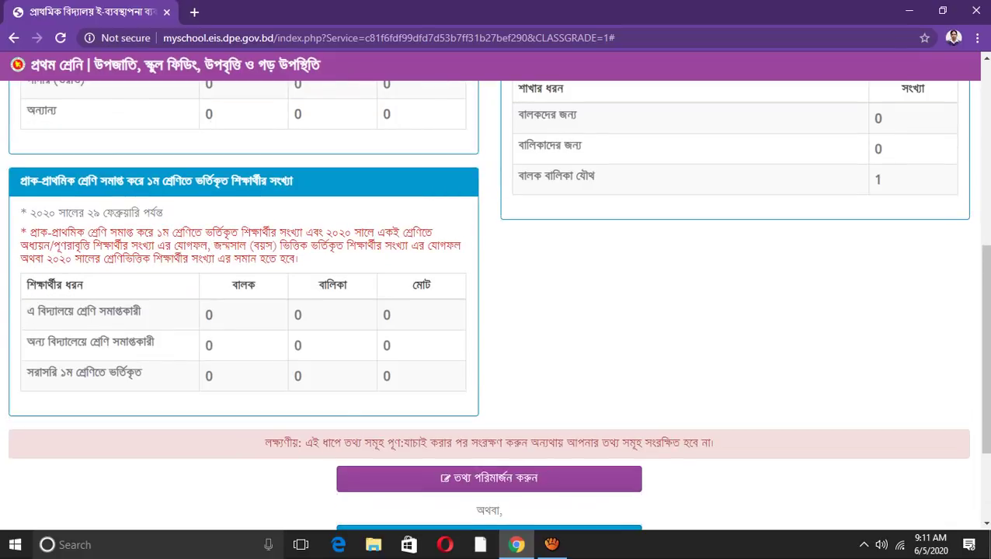
pyautogui.scroll(1, 496, 303)
pyautogui.scroll(2, 496, 304)
pyautogui.scroll(-4, 496, 303)
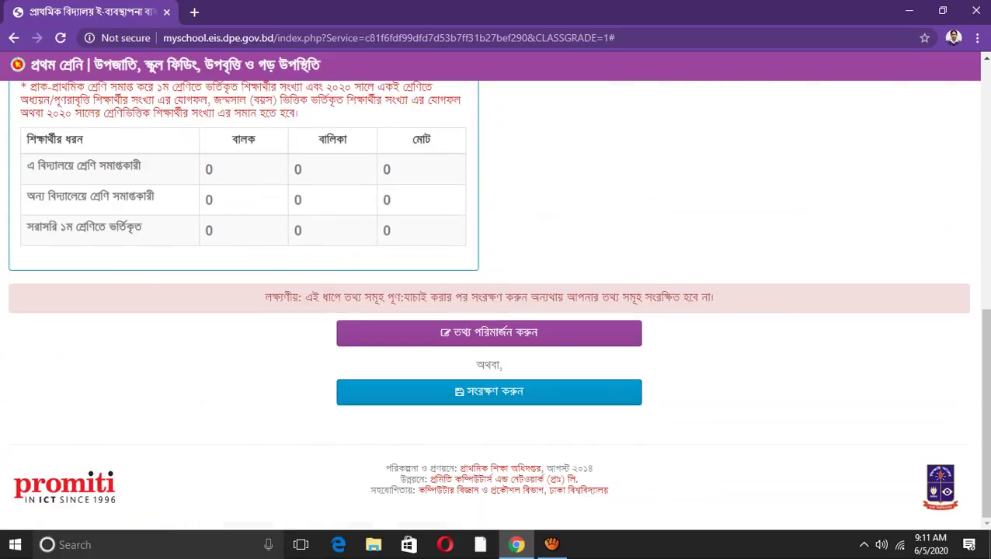
pyautogui.click(489, 391)
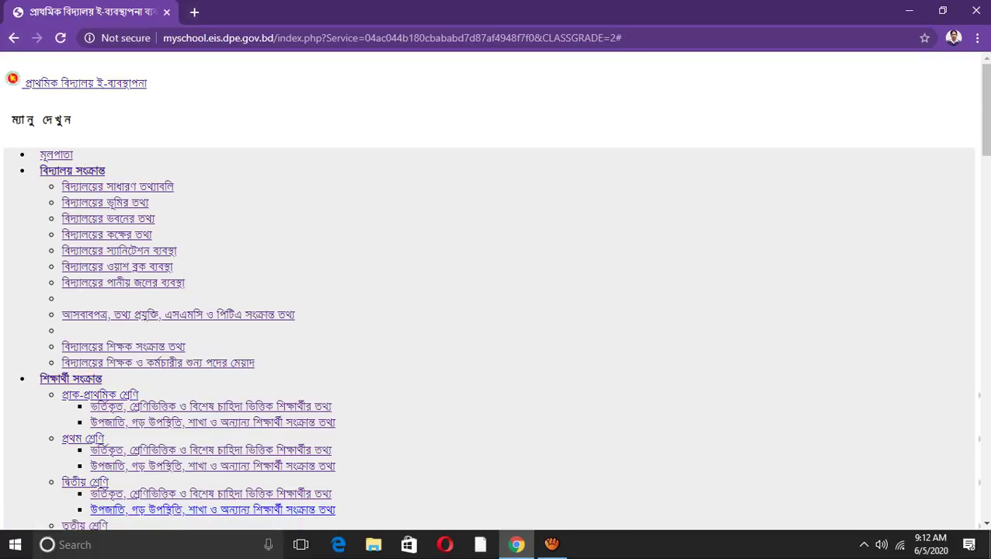
# Scroll through the census menu listing to review the school and student sections.
pyautogui.scroll(-5, 532, 260)
pyautogui.scroll(-10, 531, 260)
pyautogui.scroll(1, 531, 261)
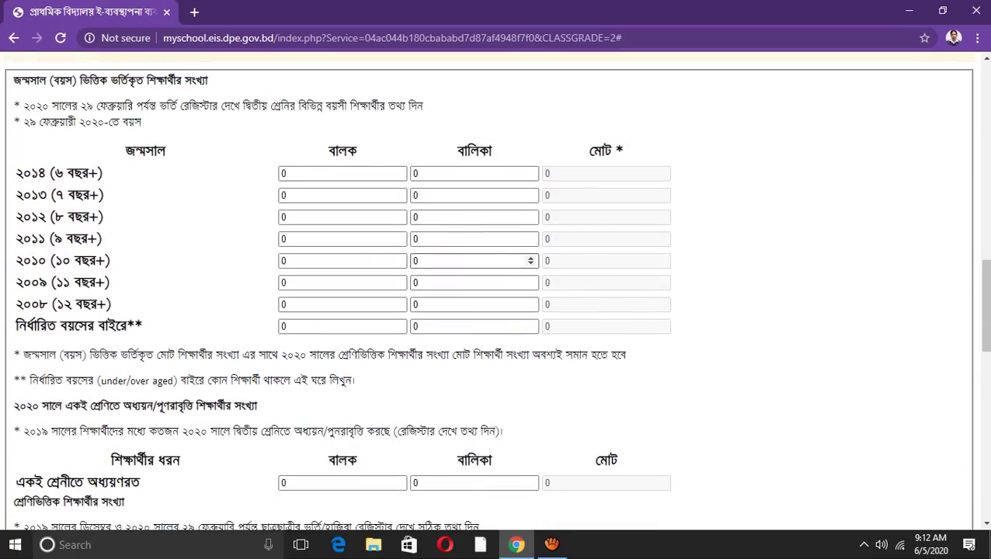
pyautogui.scroll(-5, 531, 260)
pyautogui.scroll(5, 531, 261)
pyautogui.scroll(3, 532, 260)
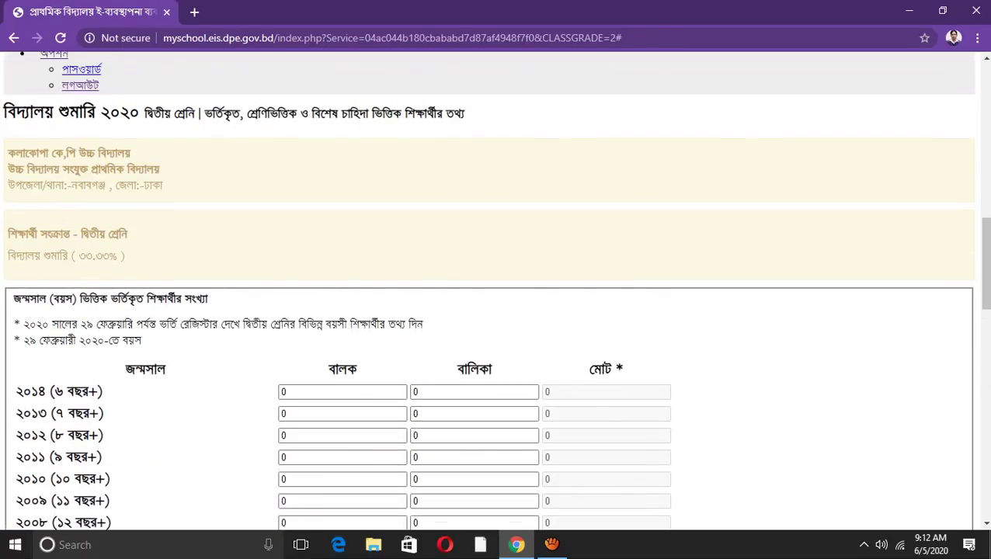
pyautogui.moveTo(36, 233); pyautogui.dragTo(127, 234)
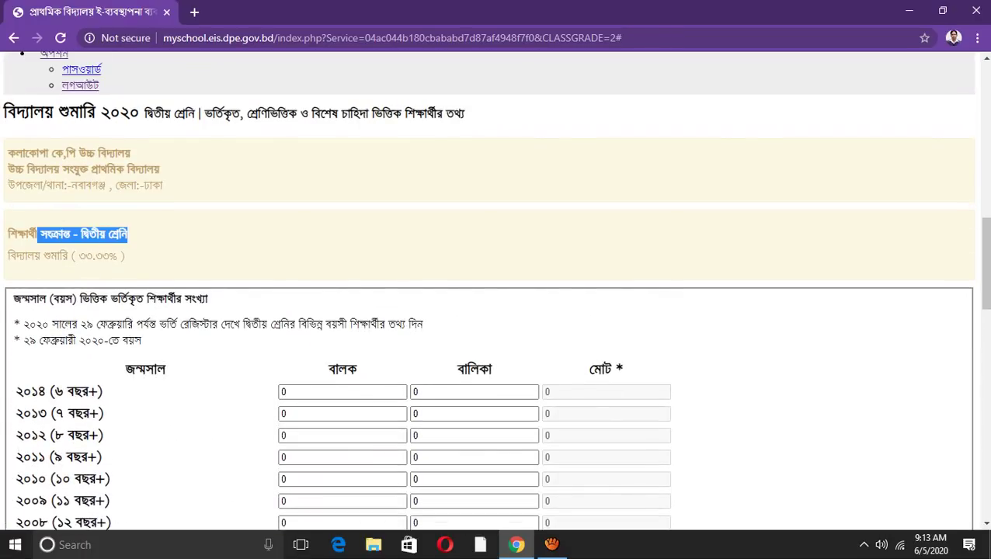
pyautogui.scroll(-5, 127, 234)
pyautogui.scroll(-4, 47, 460)
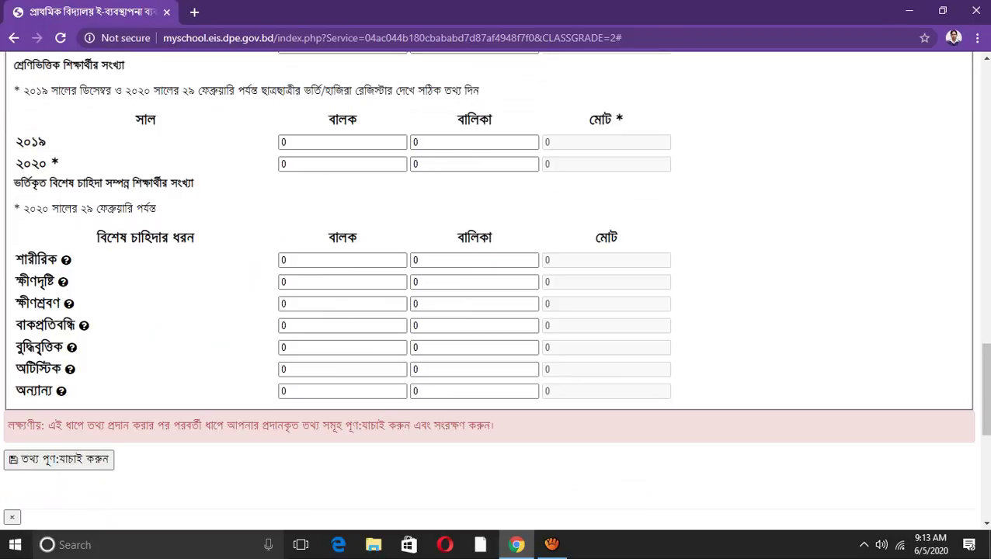
pyautogui.scroll(3, 47, 460)
pyautogui.scroll(10, 47, 460)
pyautogui.scroll(4, 47, 460)
pyautogui.scroll(2, 46, 460)
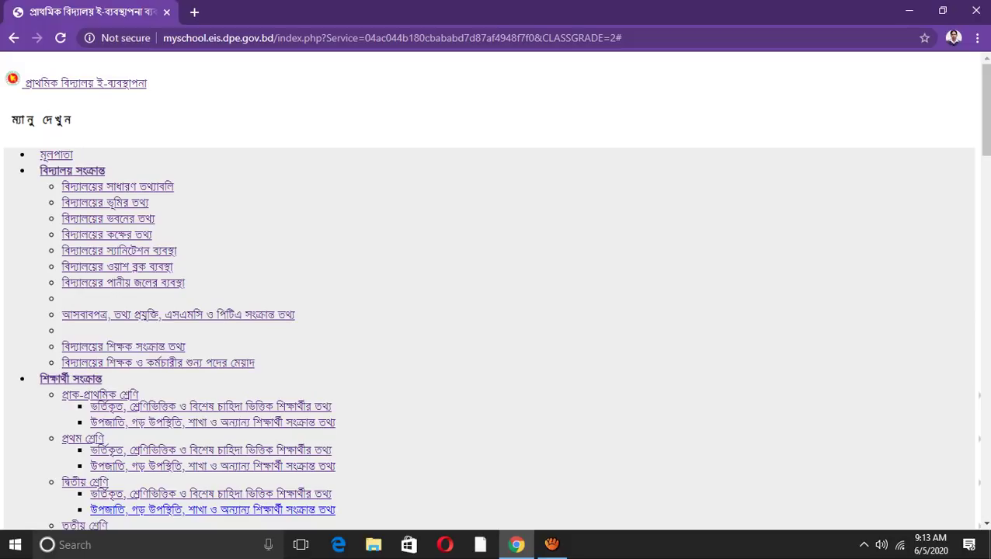
pyautogui.scroll(-4, 497, 287)
pyautogui.scroll(-3, 498, 288)
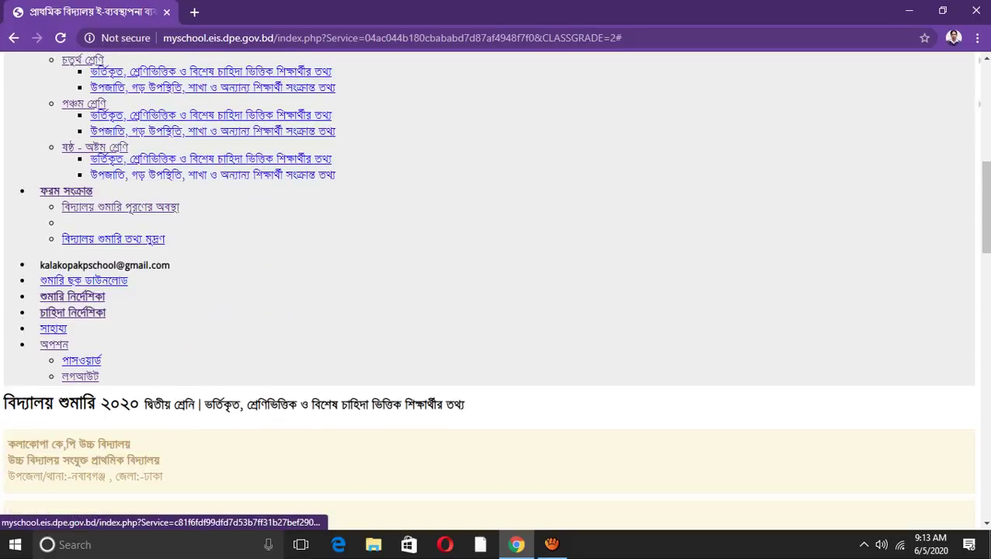
pyautogui.scroll(3, 497, 287)
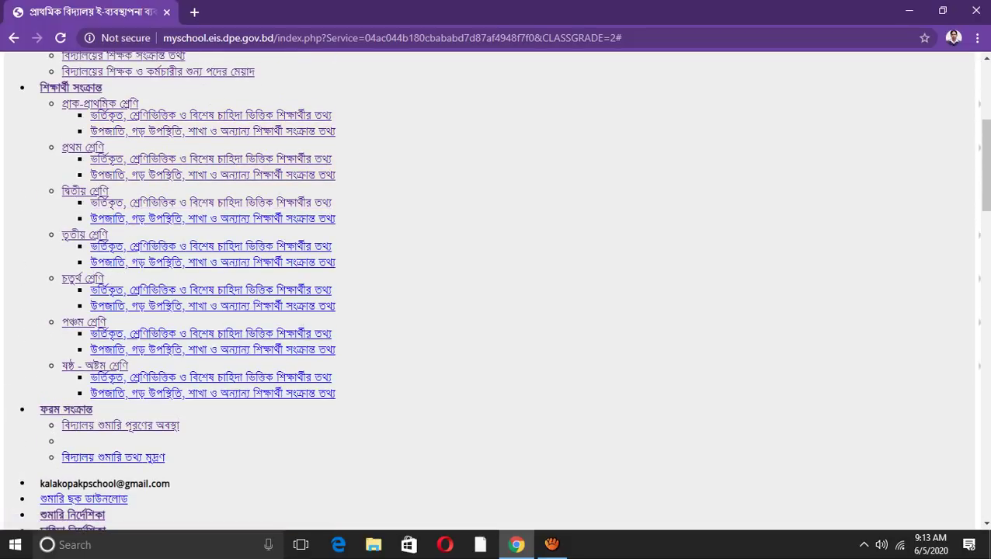
# Highlight the second-grade menu links and reload the Class Two enrolment form page.
pyautogui.moveTo(336, 221); pyautogui.dragTo(91, 202)
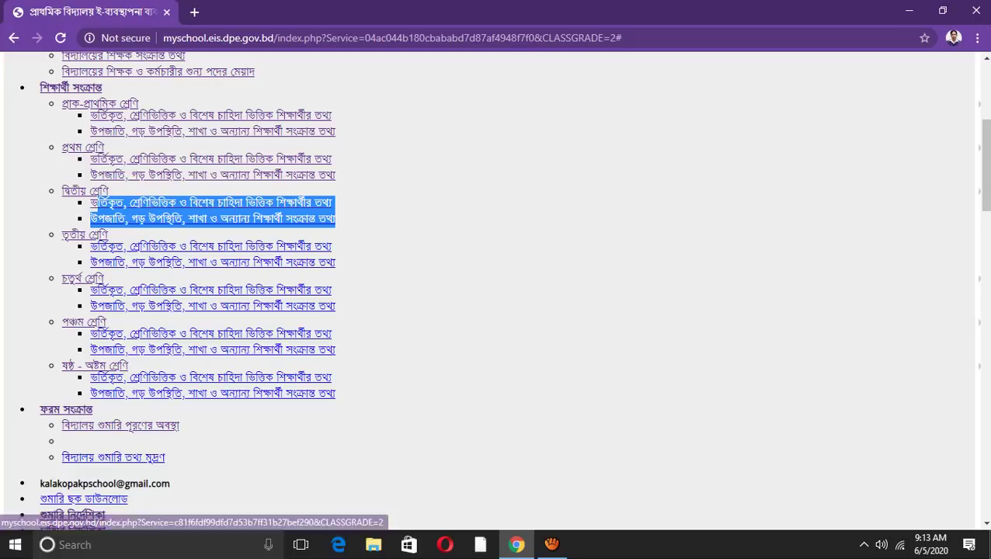
pyautogui.scroll(4, 497, 287)
pyautogui.scroll(-3, 497, 288)
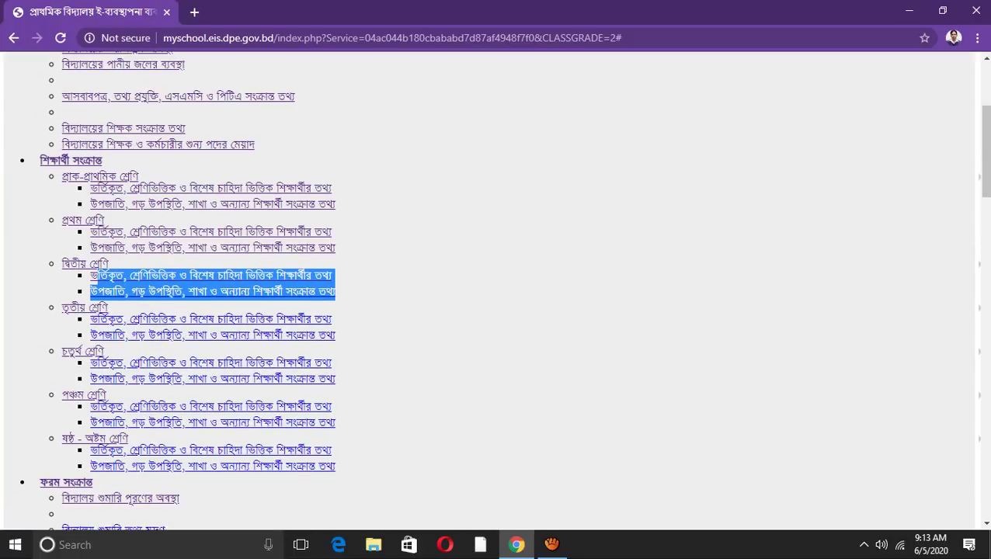
pyautogui.scroll(3, 498, 287)
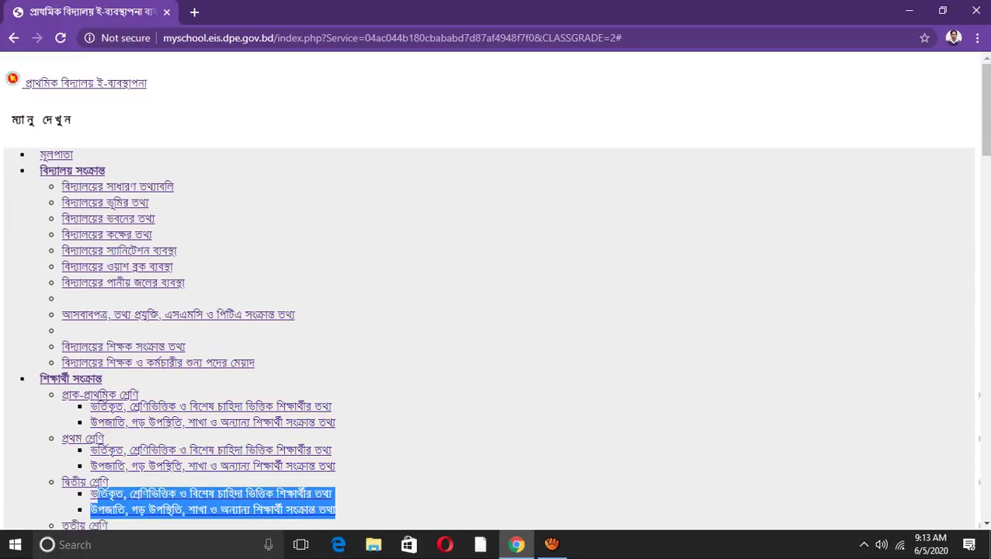
pyautogui.click(86, 83)
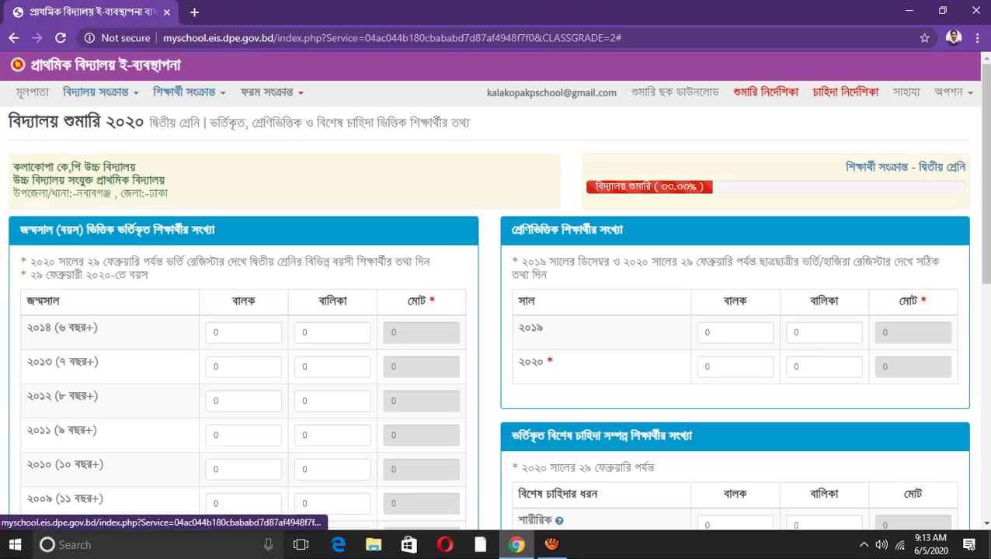
# Choose বিদ্যালয় শুমারি পূরণের অবস্থা from the ফরম সংক্রান্ত menu.
pyautogui.click(266, 92)
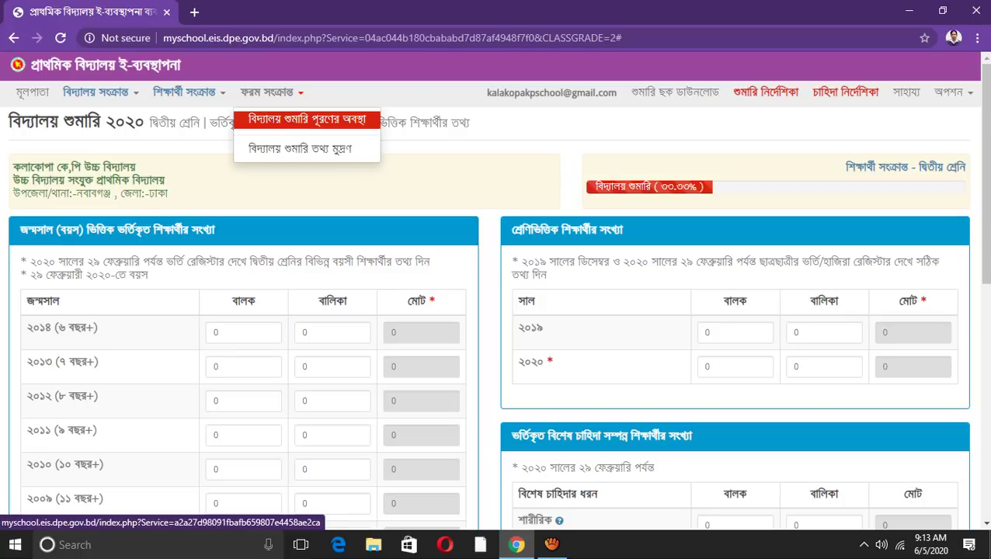
pyautogui.click(307, 118)
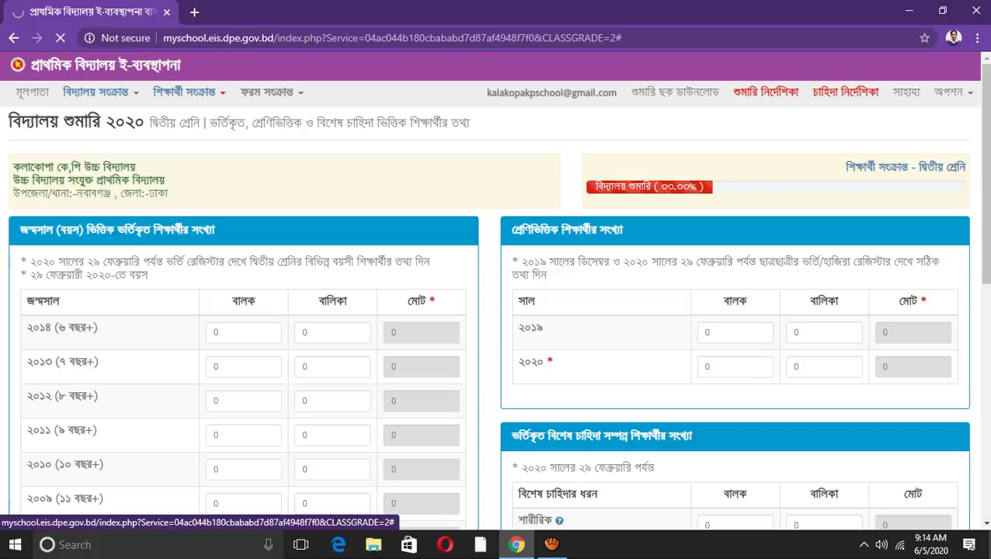
pyautogui.scroll(-4, 496, 310)
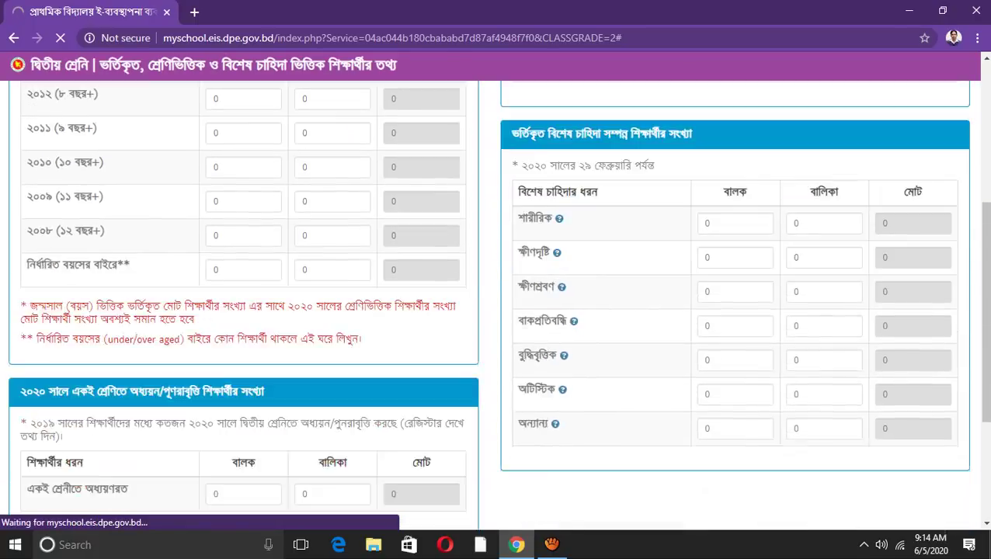
pyautogui.scroll(-2, 496, 311)
pyautogui.scroll(3, 496, 311)
pyautogui.scroll(-2, 264, 174)
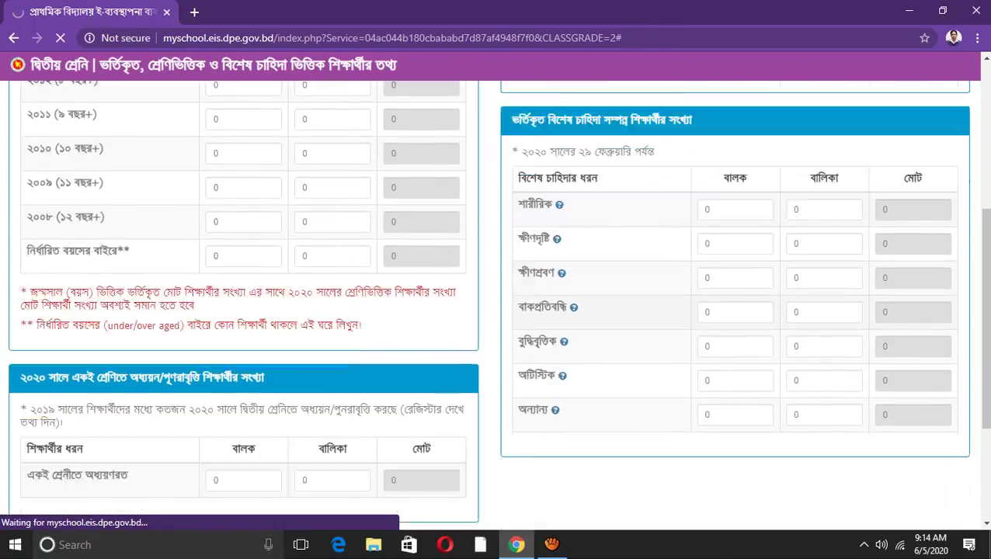
pyautogui.scroll(2, 265, 174)
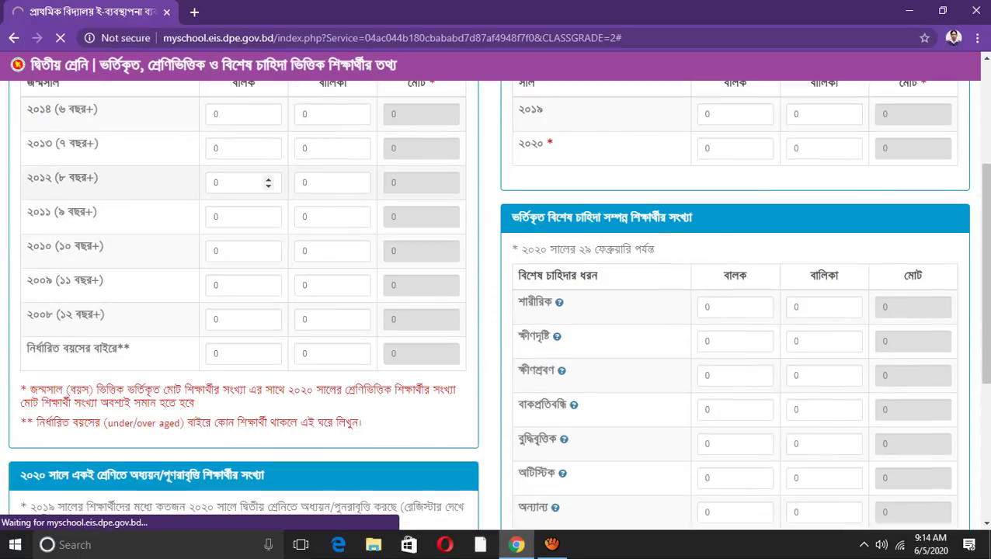
pyautogui.scroll(2, 264, 181)
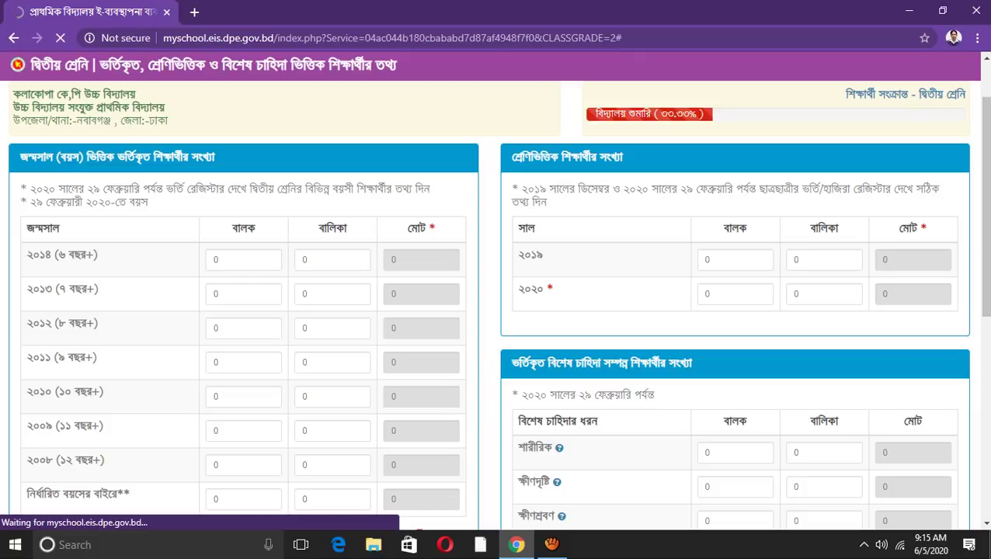
pyautogui.scroll(-5, 496, 311)
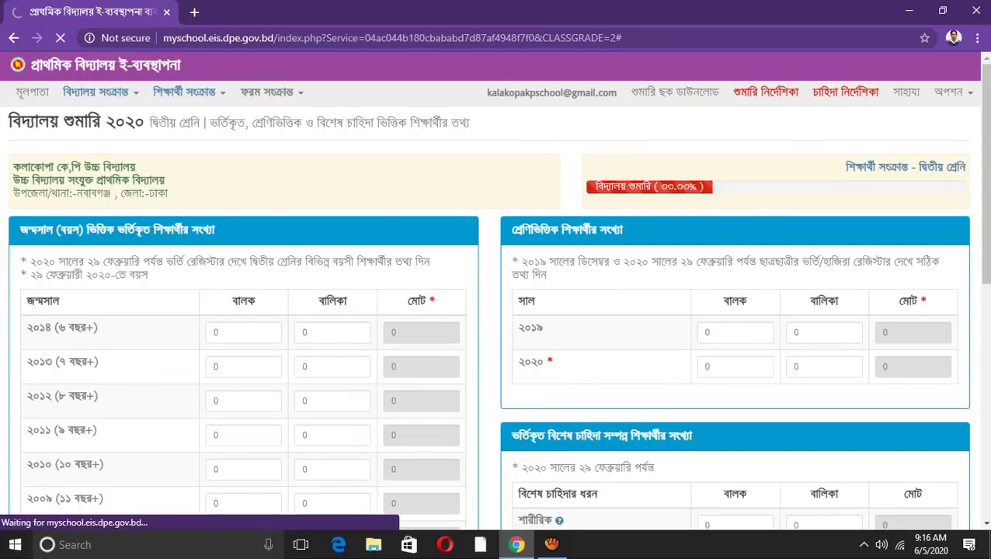
pyautogui.scroll(-4, 496, 311)
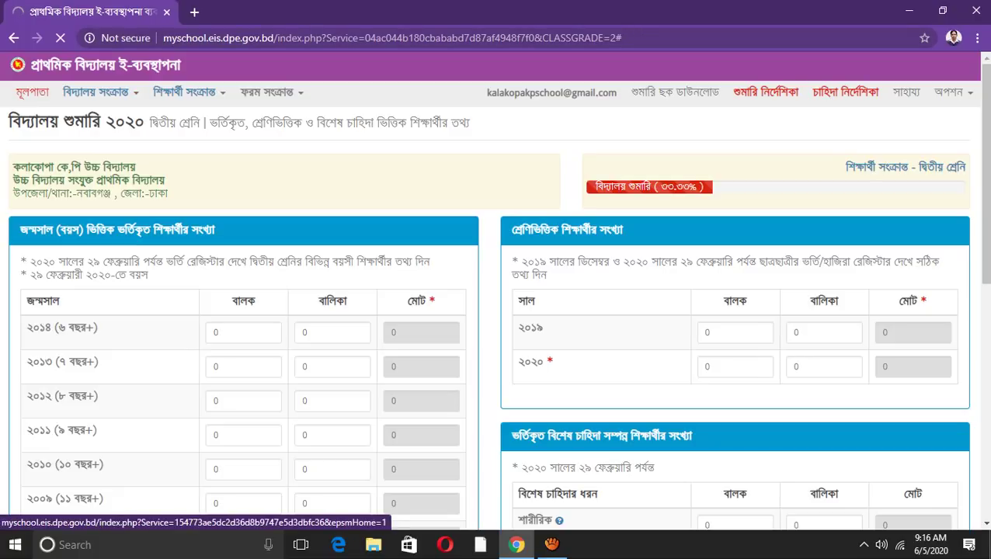
# Pick the census data print page from ফরম সংক্রান্ত and sign in with the saved account.
pyautogui.click(266, 92)
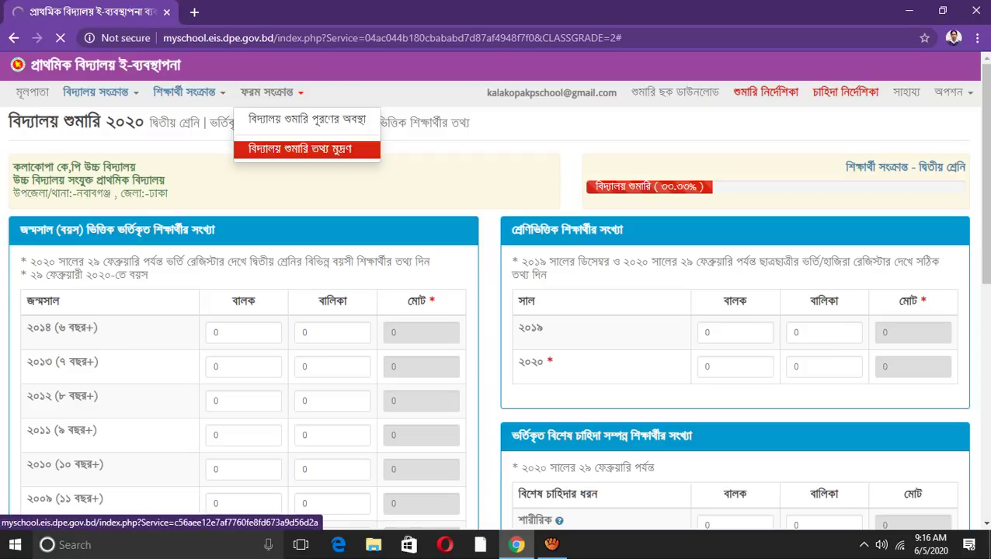
pyautogui.click(307, 119)
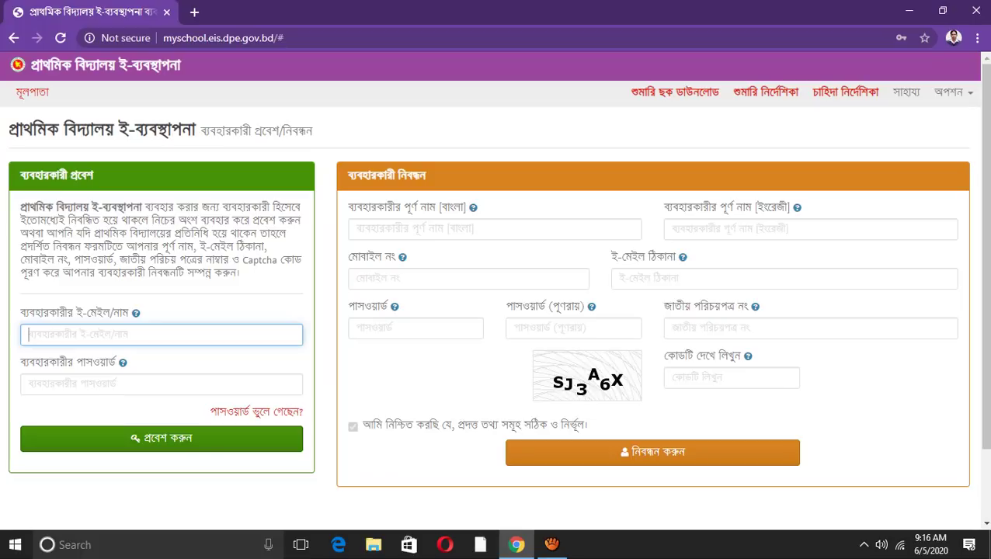
pyautogui.press('Down')
pyautogui.press('Down')
pyautogui.press('Return')
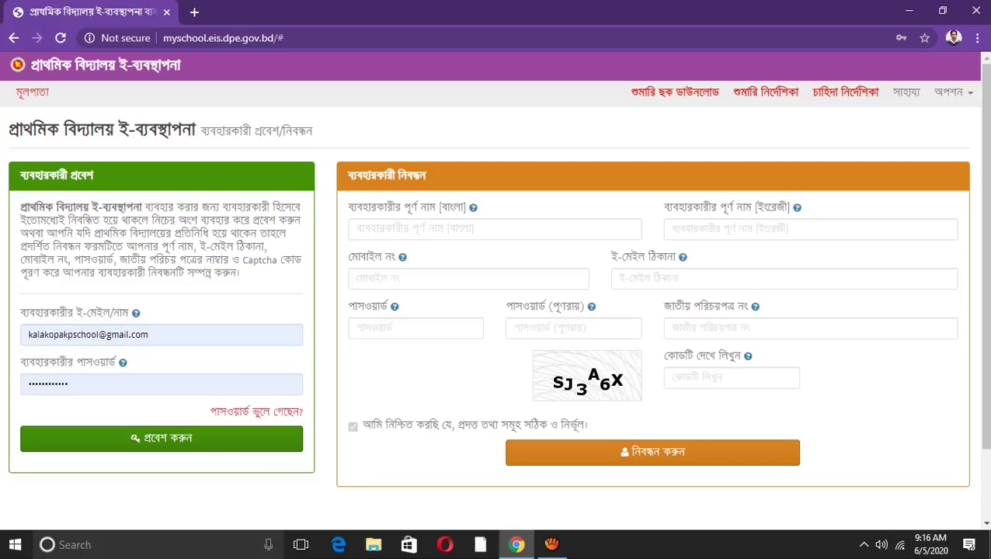
pyautogui.press('Return')
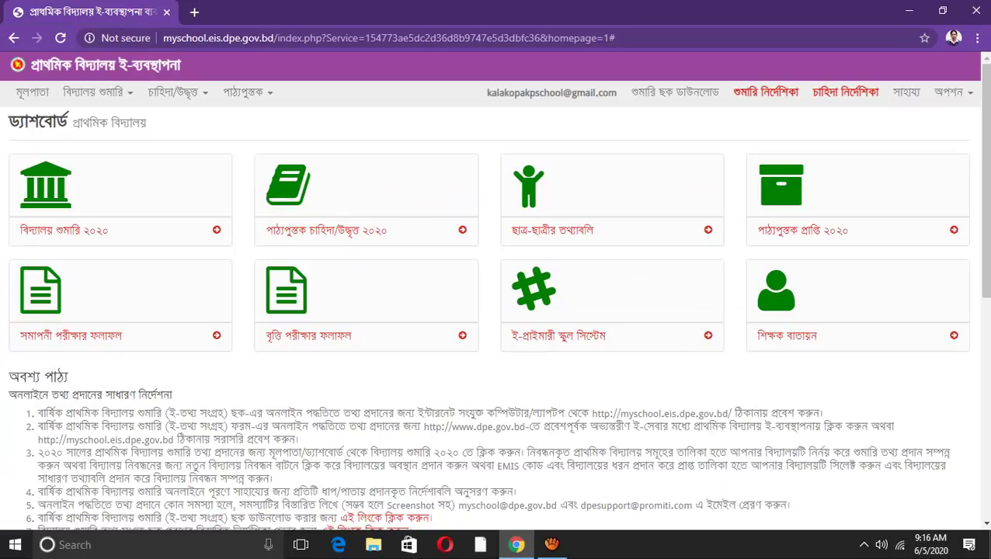
# Go to the School Census 2020 school list, open the school's data and select its EMIS type code.
pyautogui.click(93, 91)
pyautogui.click(91, 115)
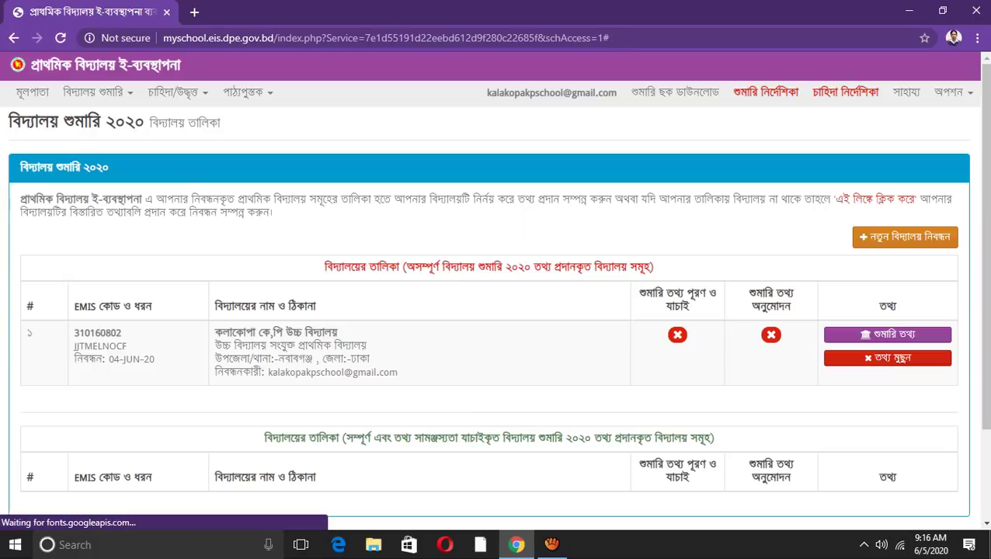
pyautogui.click(887, 334)
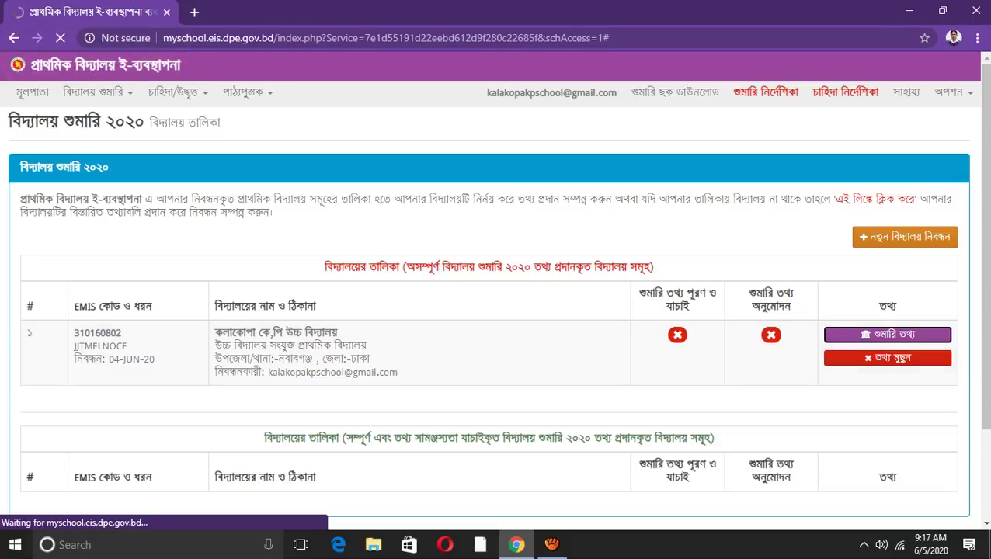
pyautogui.doubleClick(100, 345)
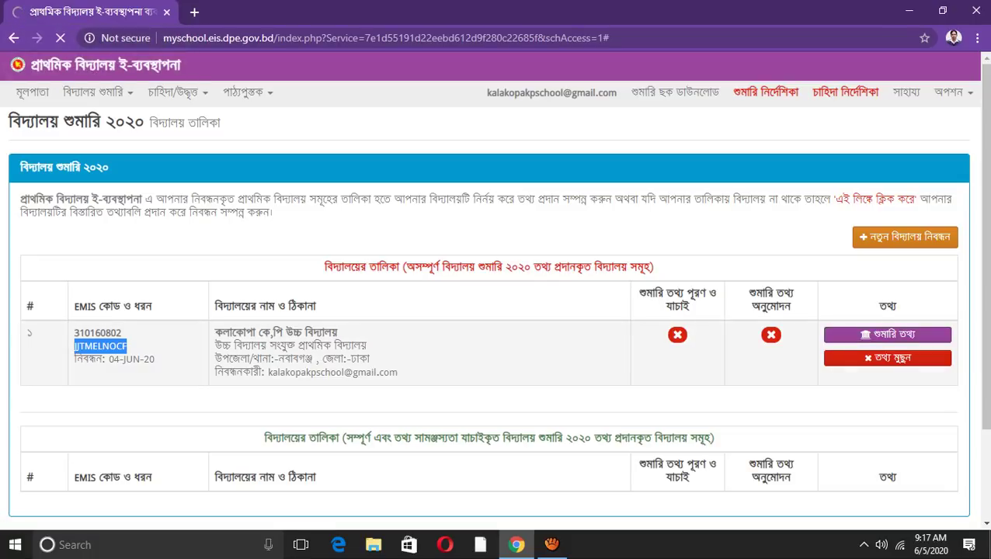
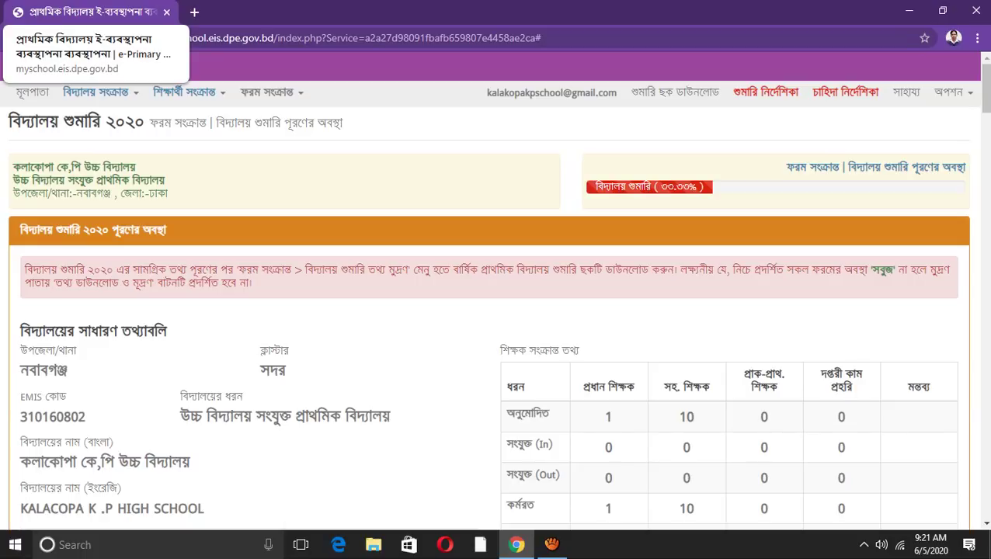
# Show the census form options and highlight the notice about downloading the census form.
pyautogui.scroll(-5, 496, 303)
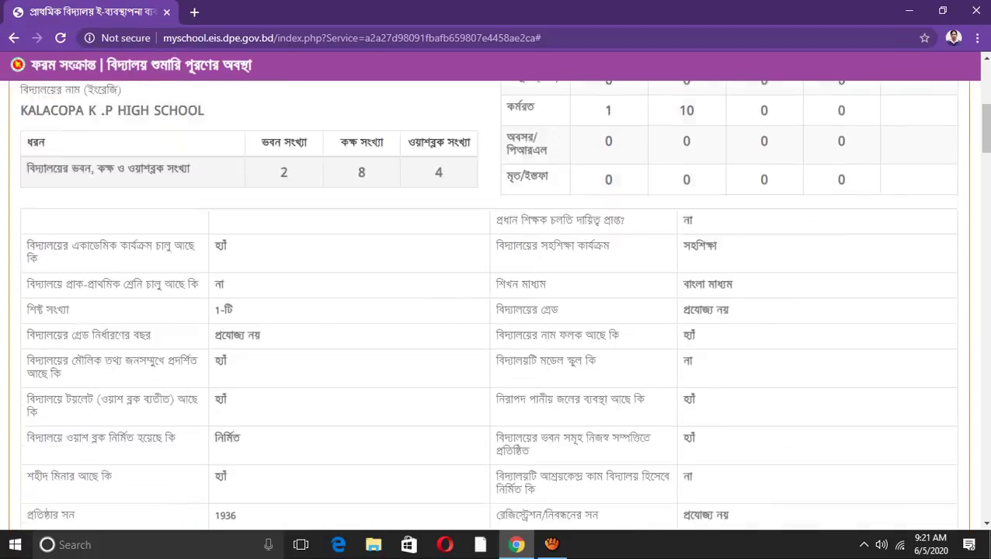
pyautogui.scroll(-4, 496, 303)
pyautogui.scroll(-6, 76, 378)
pyautogui.scroll(-5, 75, 379)
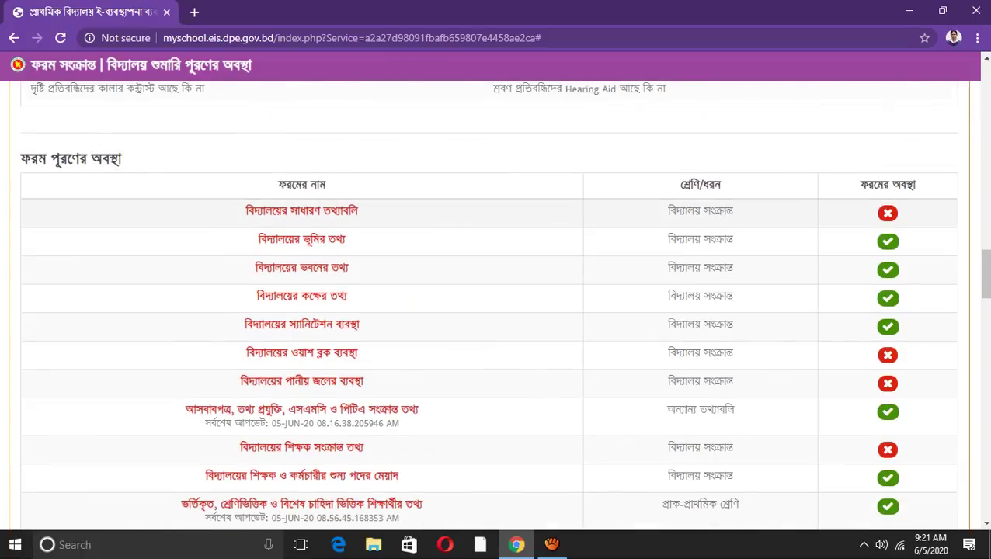
pyautogui.scroll(7, 75, 378)
pyautogui.scroll(5, 76, 378)
pyautogui.scroll(5, 75, 378)
pyautogui.scroll(2, 75, 379)
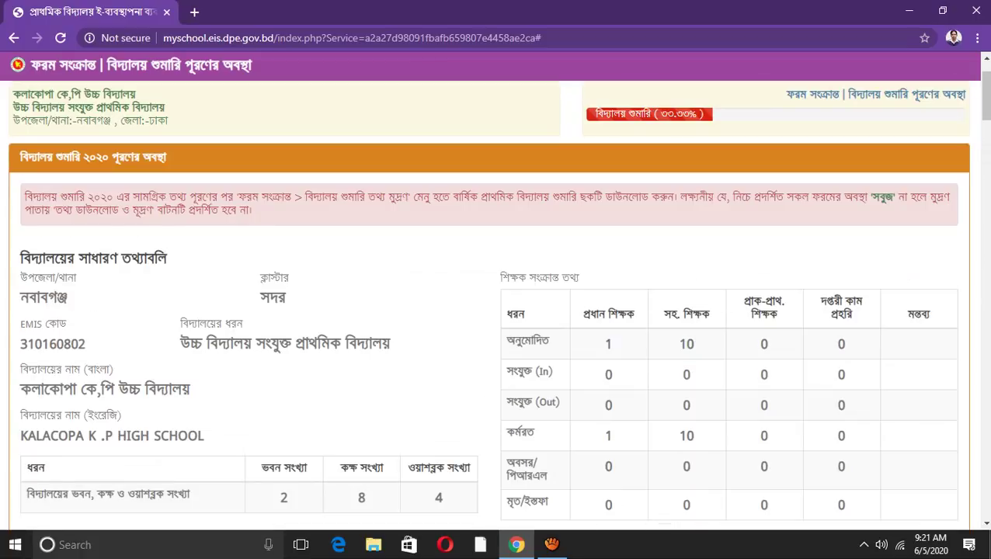
pyautogui.click(268, 91)
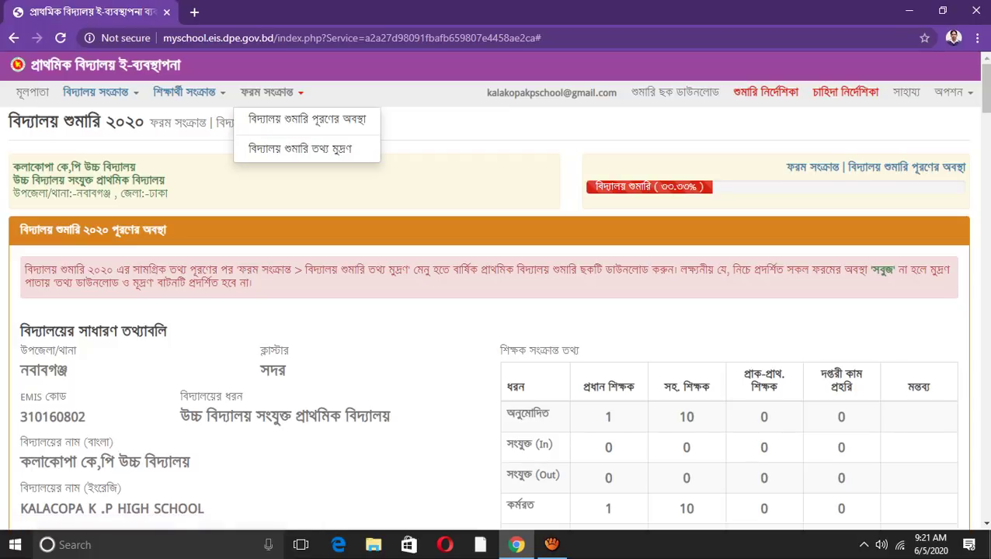
pyautogui.moveTo(25, 270)
pyautogui.mouseDown()
pyautogui.moveTo(237, 270)
pyautogui.moveTo(252, 284)
pyautogui.mouseUp()
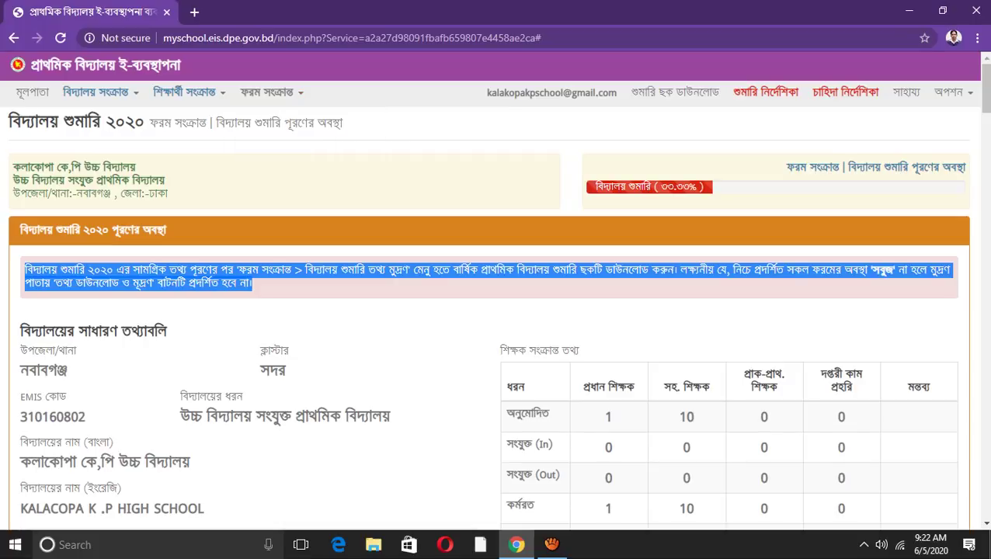
# Mark the completed land-to-sanitation rows in the ফরম পূরণের অবস্থা table.
pyautogui.scroll(-1, 496, 311)
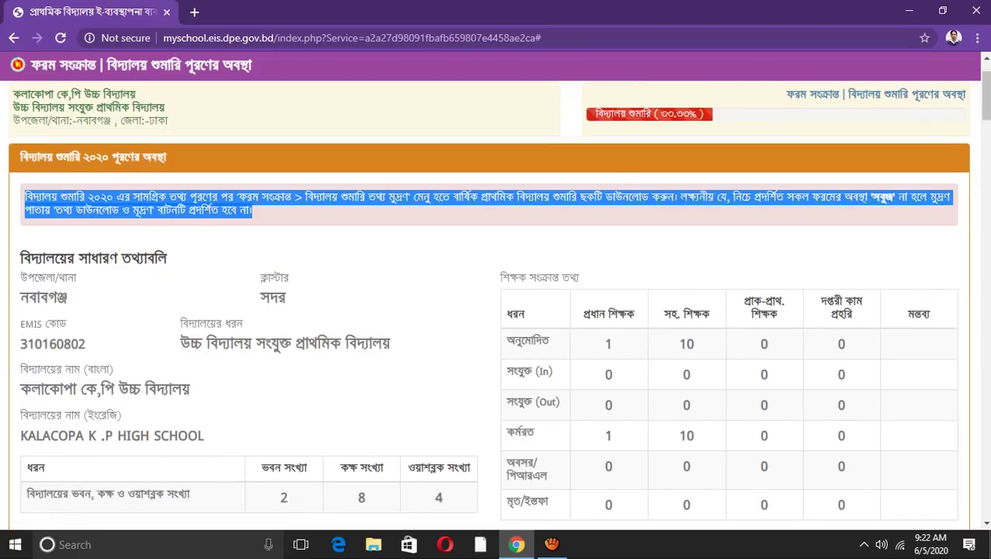
pyautogui.scroll(-2, 495, 311)
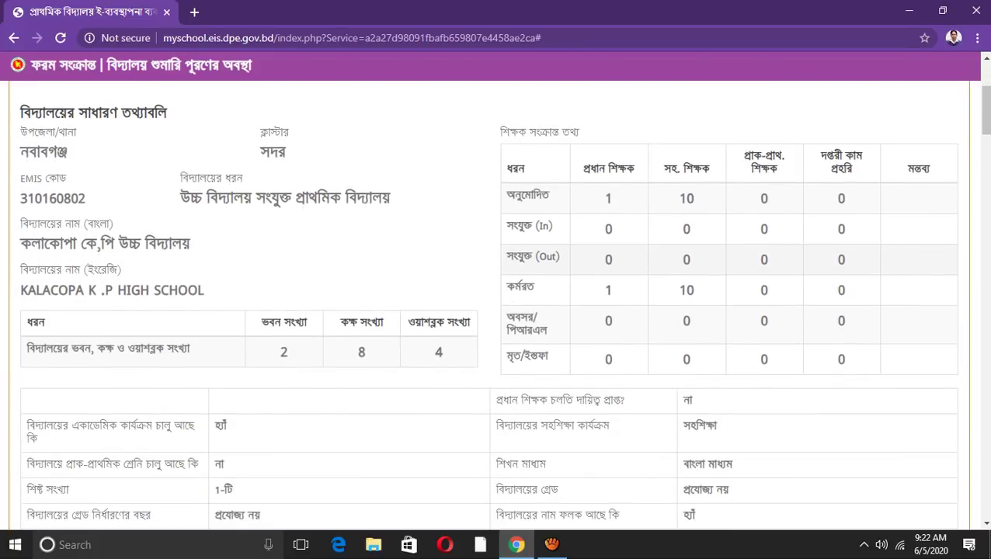
pyautogui.scroll(-3, 75, 519)
pyautogui.scroll(-3, 75, 519)
pyautogui.scroll(-4, 75, 519)
pyautogui.scroll(-4, 75, 519)
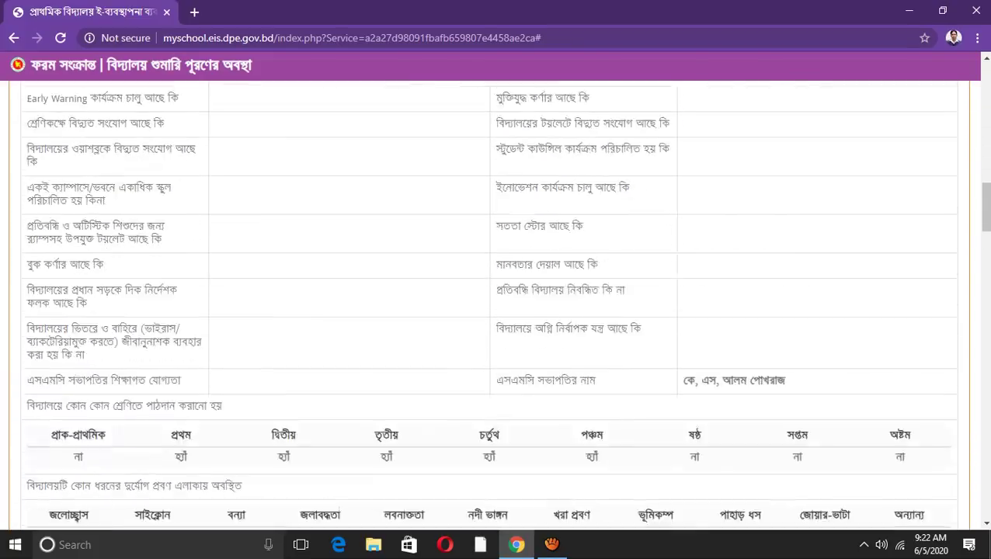
pyautogui.scroll(-2, 75, 519)
pyautogui.scroll(3, 75, 519)
pyautogui.scroll(-4, 75, 519)
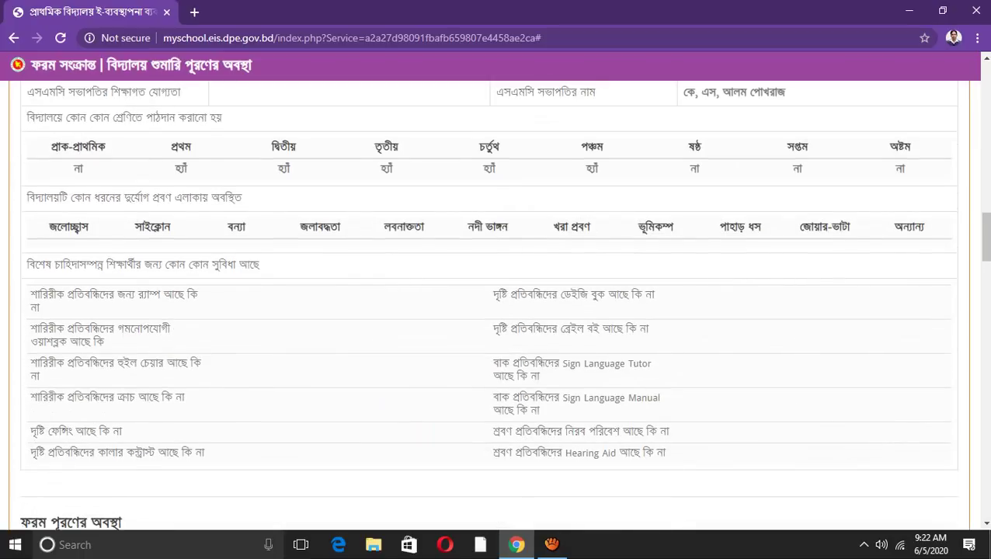
pyautogui.scroll(-4, 75, 519)
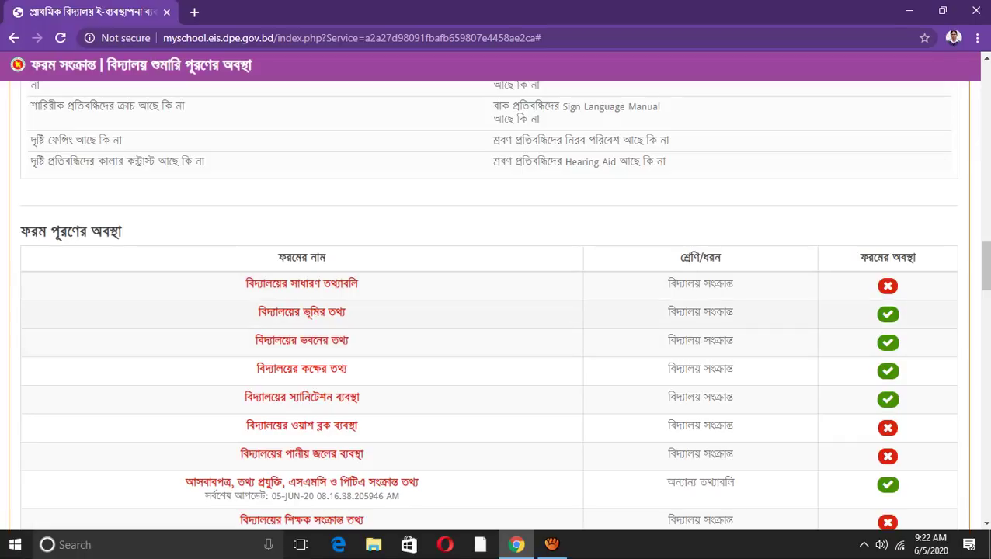
pyautogui.moveTo(259, 312); pyautogui.dragTo(355, 396)
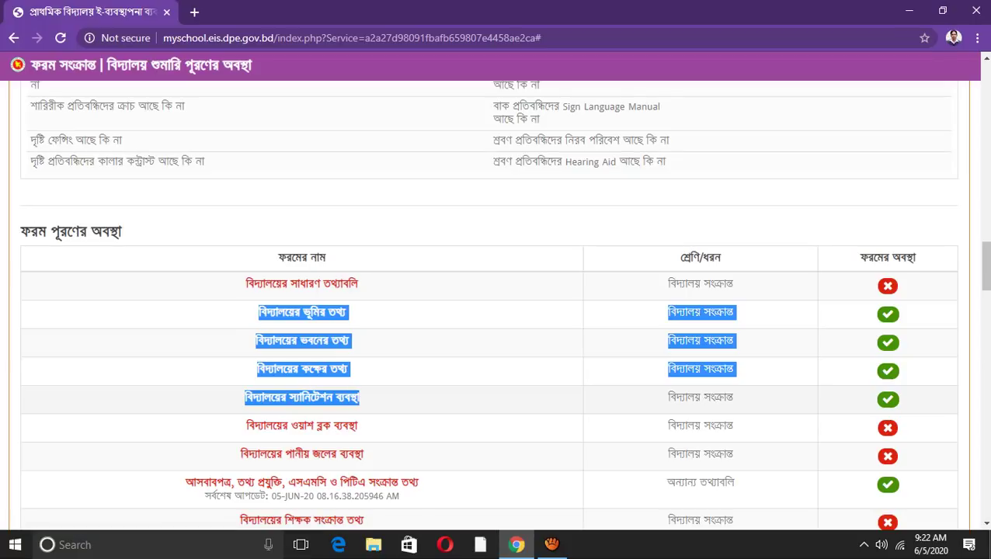
# Point out the incomplete drinking water form, then bring the class-wise entries into view.
pyautogui.scroll(-2, 498, 311)
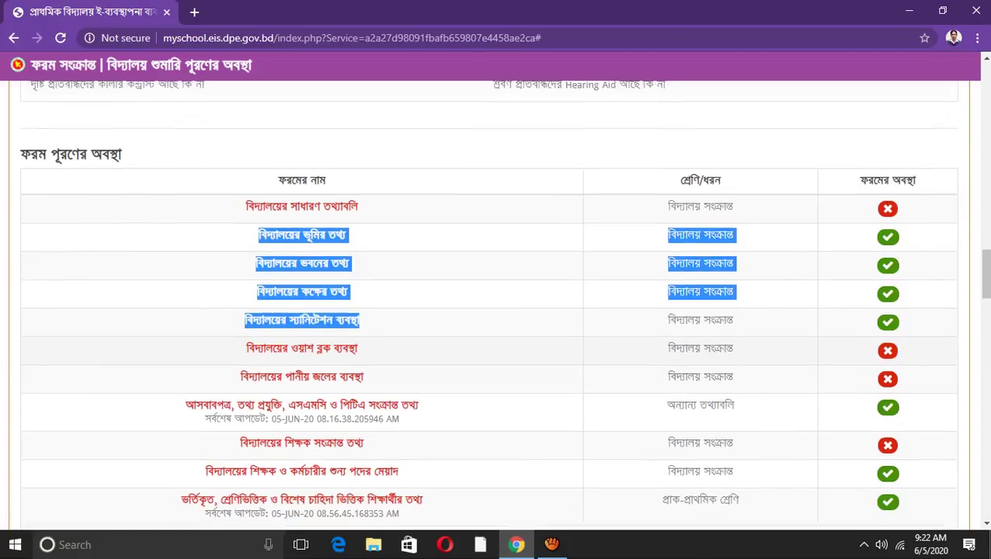
pyautogui.moveTo(238, 308); pyautogui.dragTo(362, 309)
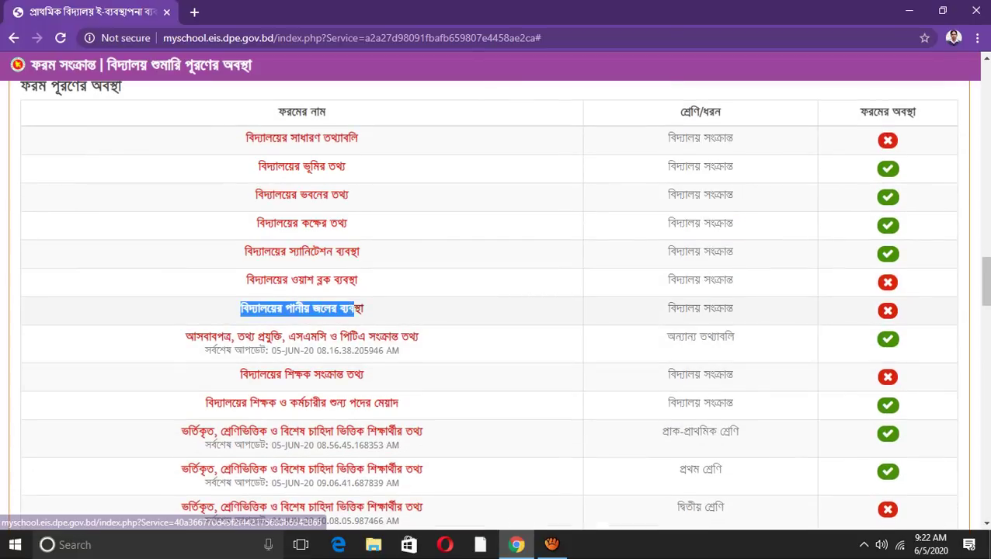
pyautogui.scroll(-1, 497, 311)
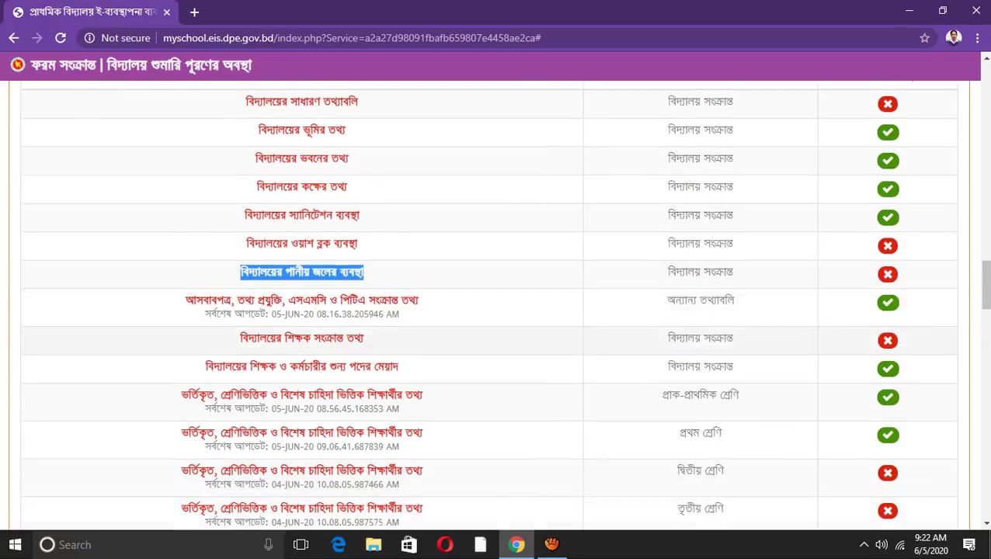
pyautogui.scroll(-2, 497, 311)
pyautogui.scroll(-1, 497, 311)
pyautogui.scroll(-1, 497, 311)
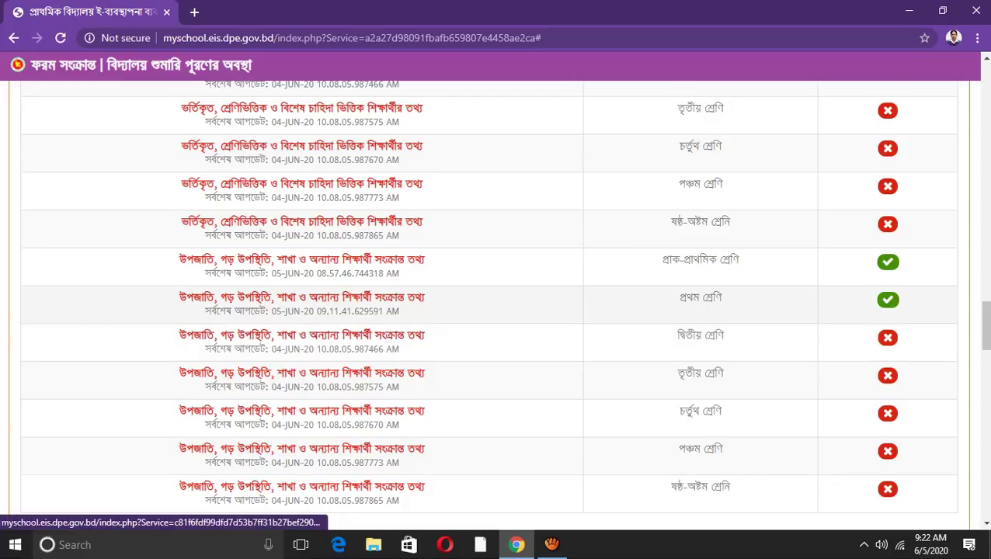
pyautogui.scroll(-4, 497, 342)
# Highlight the suggested fix for the failed consistency check.
pyautogui.scroll(-1, 497, 349)
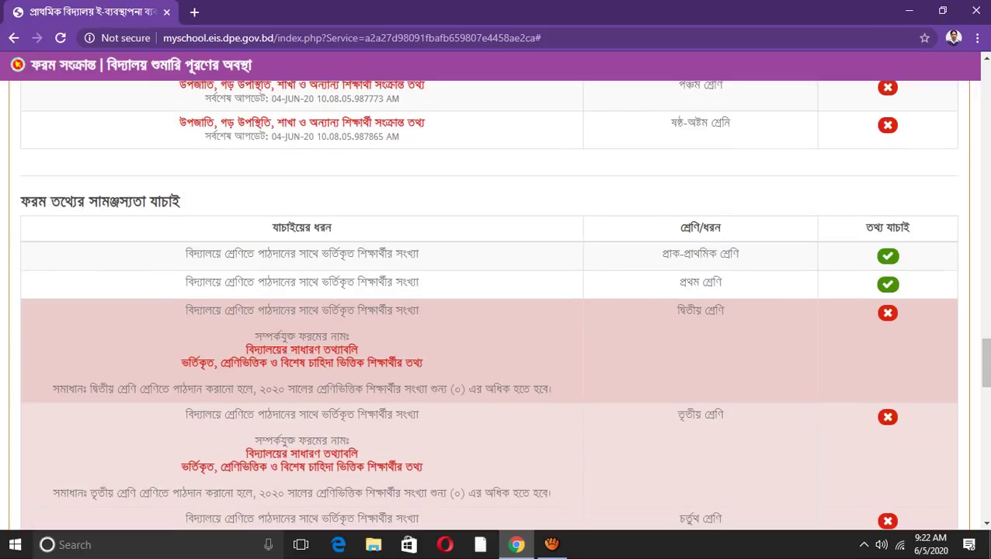
pyautogui.scroll(-2, 497, 350)
pyautogui.scroll(-4, 497, 349)
pyautogui.scroll(-2, 498, 349)
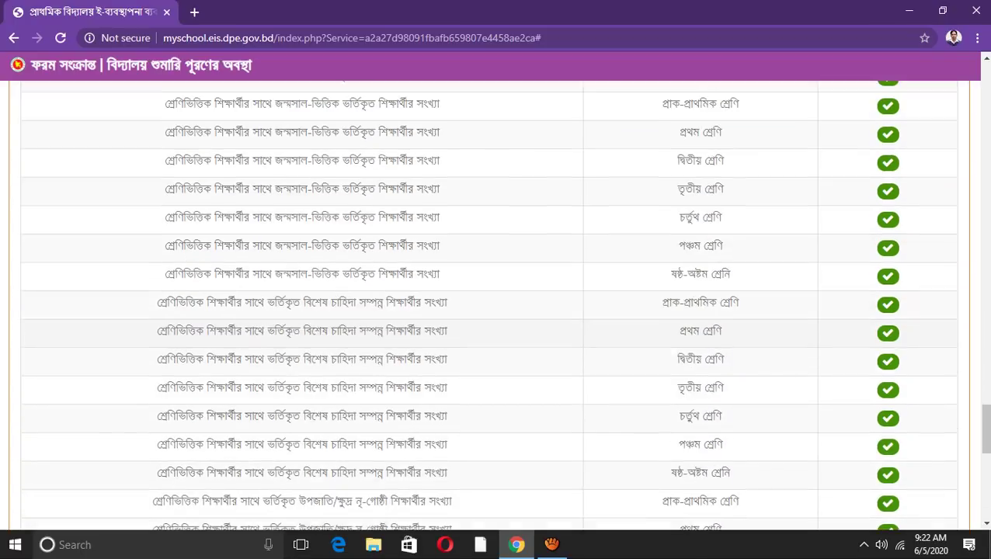
pyautogui.scroll(-3, 497, 349)
pyautogui.scroll(-3, 497, 311)
pyautogui.scroll(-2, 497, 311)
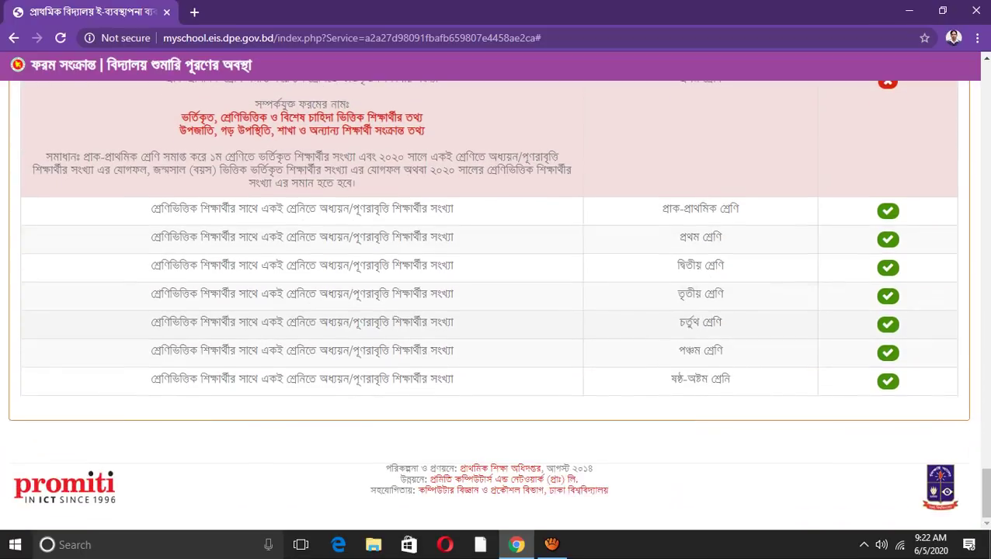
pyautogui.scroll(3, 498, 311)
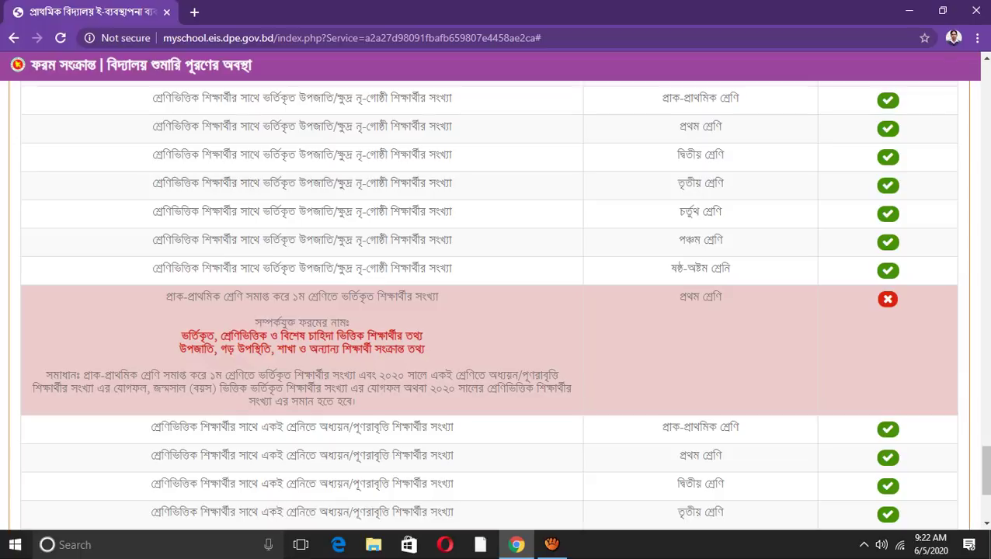
pyautogui.moveTo(46, 375); pyautogui.dragTo(383, 389)
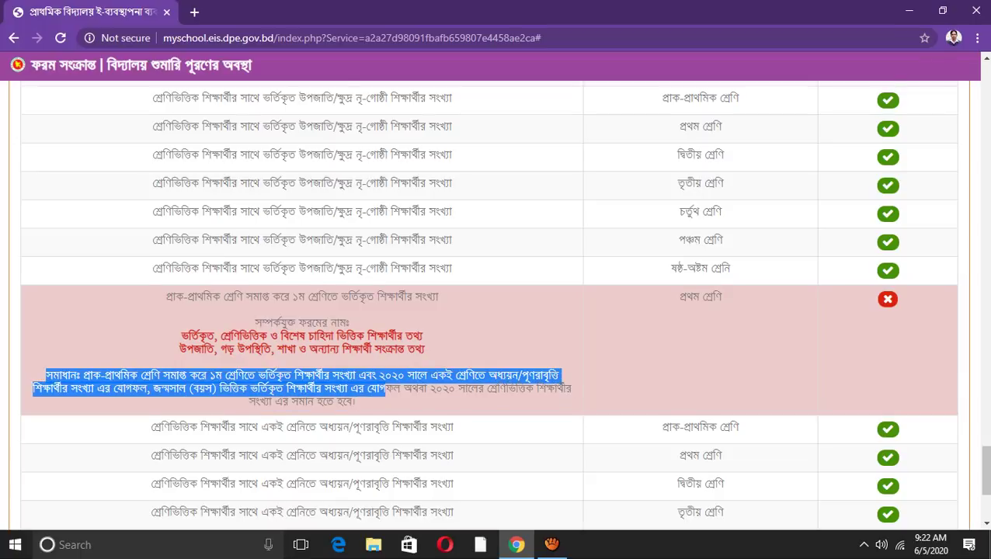
# Return to the page header and the school's general information section.
pyautogui.scroll(-3, 384, 389)
pyautogui.scroll(-1, 497, 304)
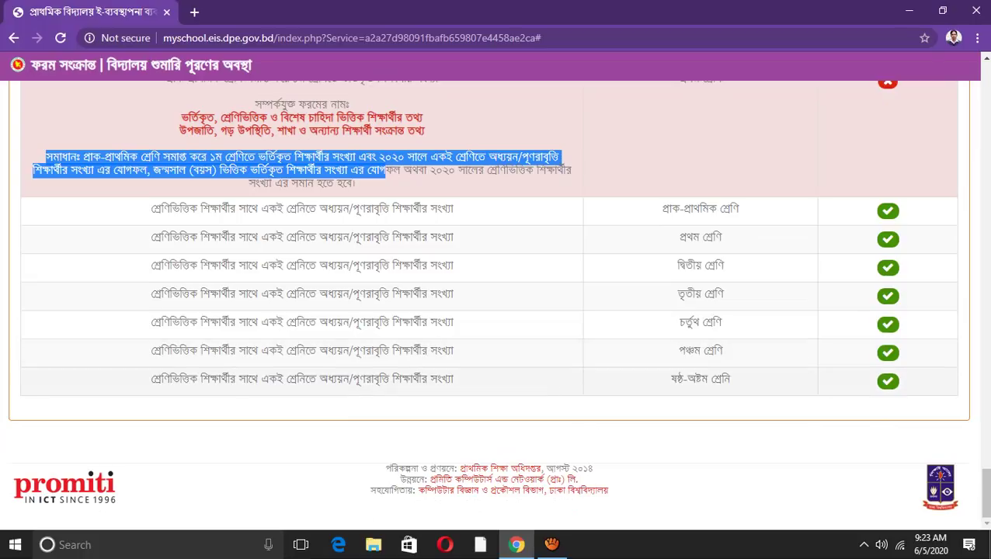
pyautogui.moveTo(746, 380); pyautogui.dragTo(155, 265)
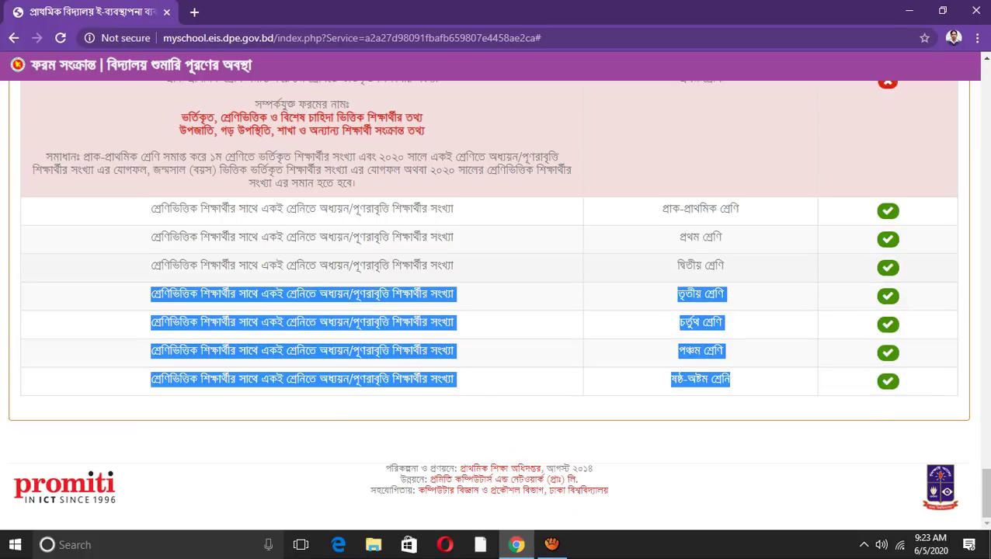
pyautogui.scroll(5, 498, 303)
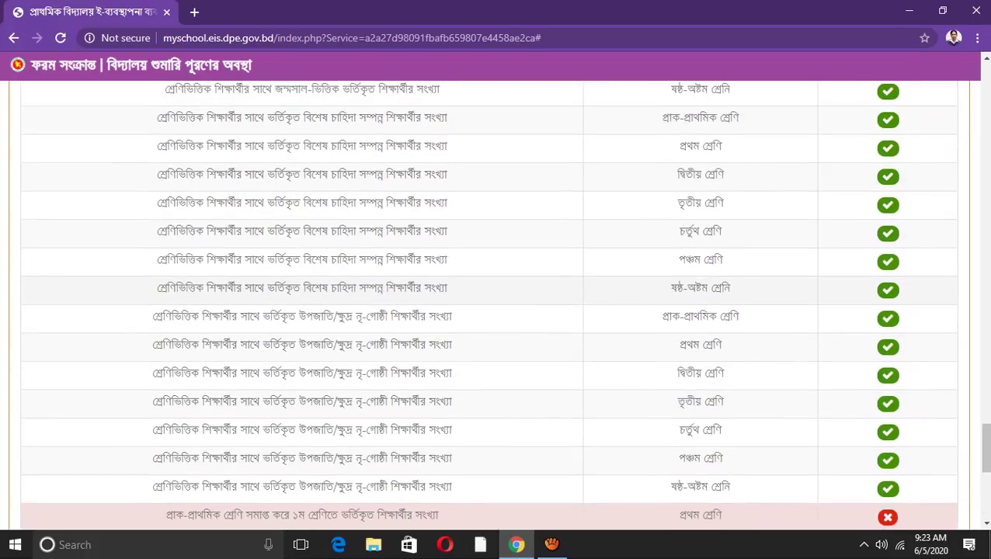
pyautogui.scroll(-5, 497, 303)
pyautogui.scroll(-8, 497, 303)
pyautogui.scroll(3, 498, 303)
pyautogui.scroll(4, 498, 303)
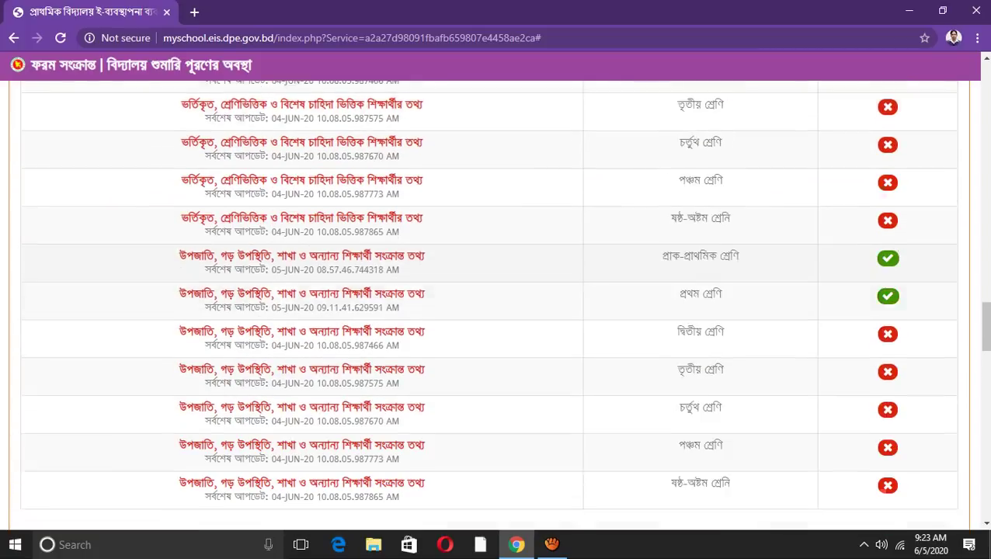
pyautogui.scroll(3, 497, 304)
pyautogui.scroll(3, 497, 303)
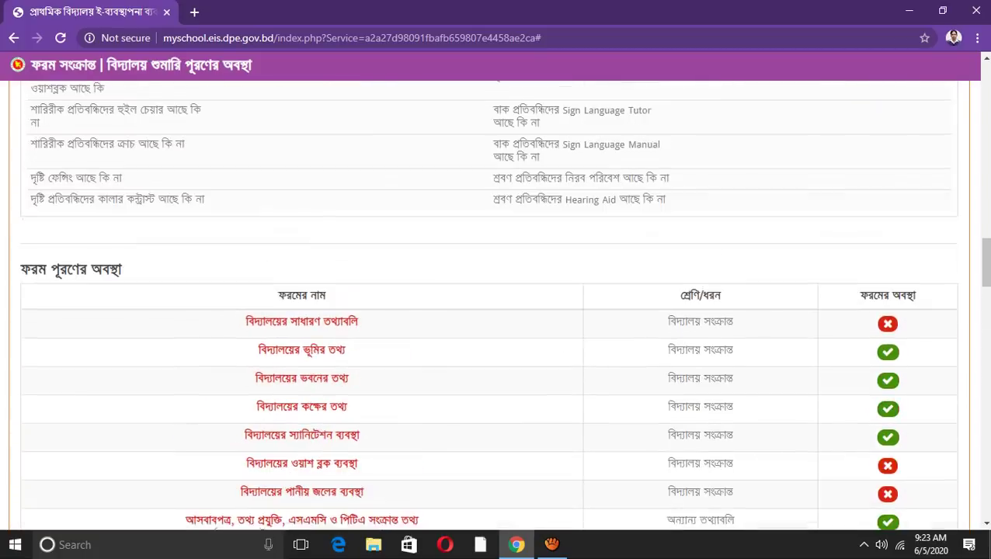
pyautogui.scroll(4, 498, 303)
pyautogui.scroll(2, 497, 303)
pyautogui.scroll(1, 497, 303)
pyautogui.scroll(5, 497, 303)
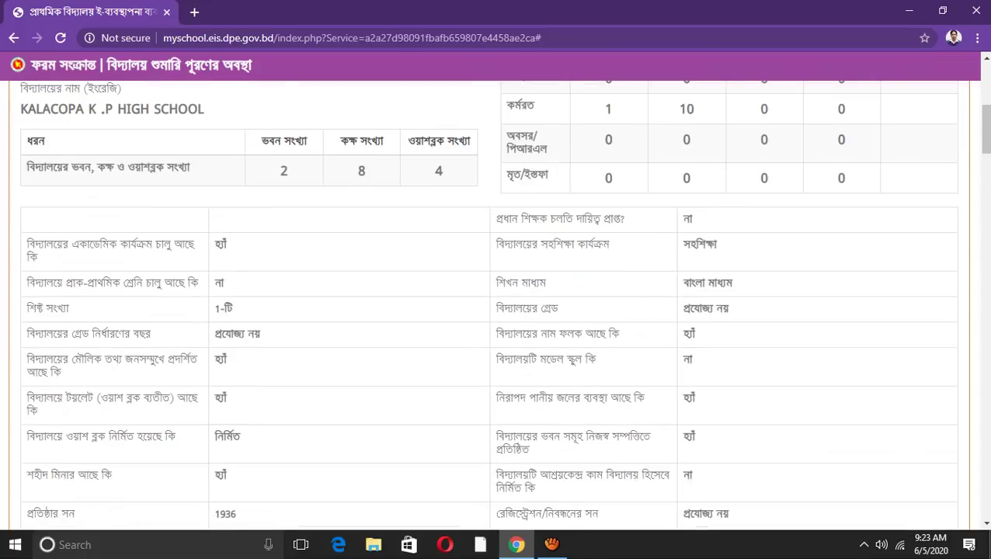
pyautogui.scroll(3, 497, 303)
pyautogui.scroll(2, 498, 303)
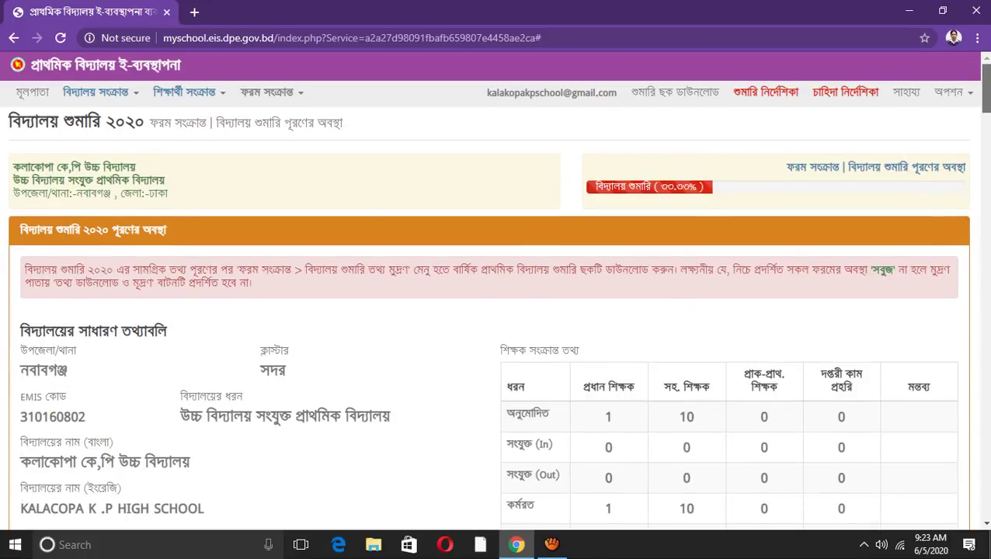
# Highlight the last five consistency-check rows and jump back to the page top.
pyautogui.moveTo(985, 89); pyautogui.dragTo(985, 417)
pyautogui.moveTo(151, 482); pyautogui.dragTo(731, 381)
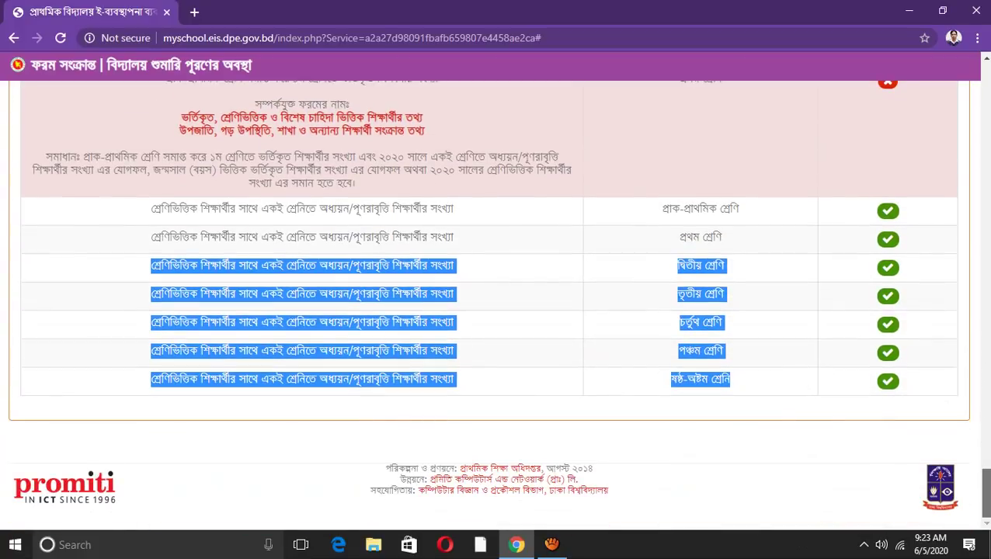
pyautogui.press('Home')
# Open the শুমারি নির্দেশিকা census guideline PDF in a new background tab.
pyautogui.click(268, 92)
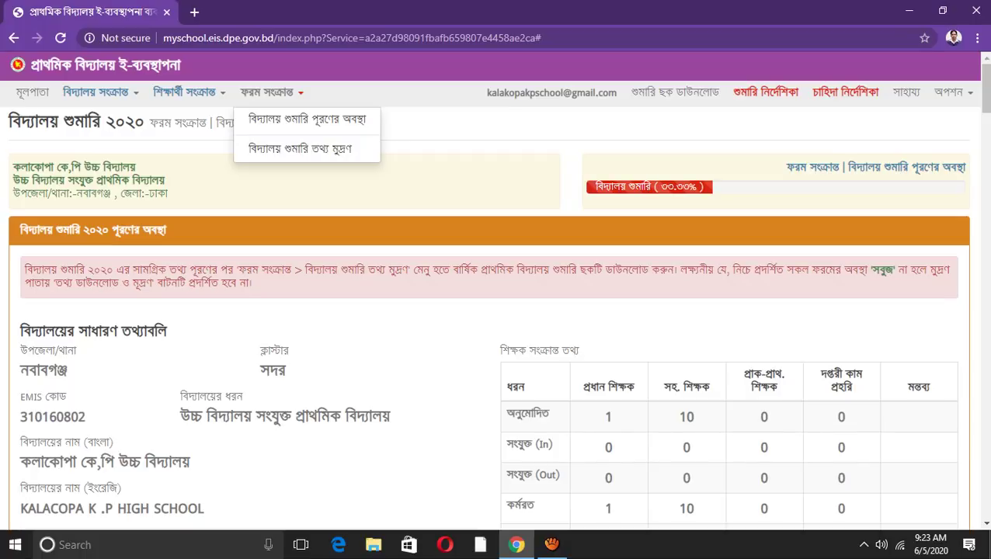
pyautogui.moveTo(54, 283); pyautogui.dragTo(154, 283)
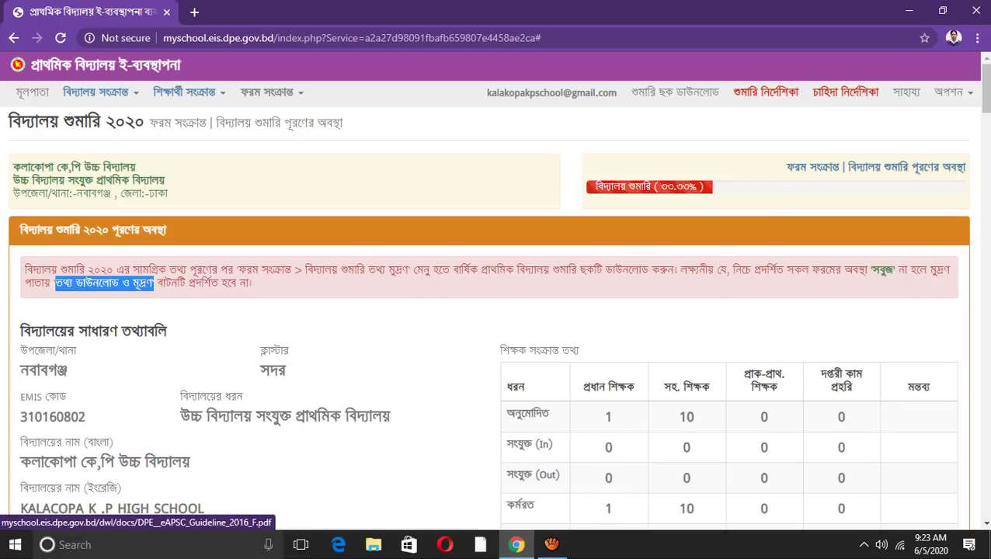
pyautogui.rightClick(766, 92)
pyautogui.click(800, 97)
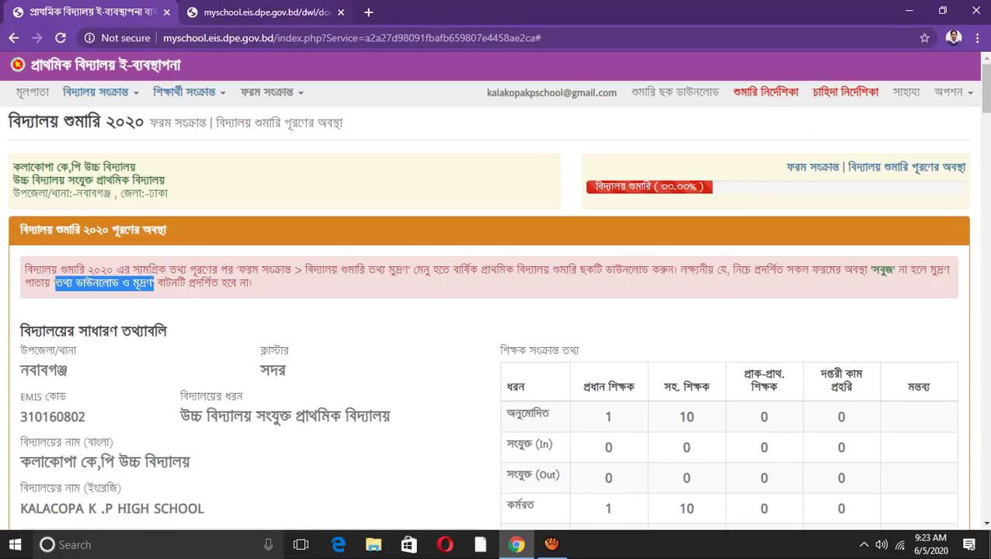
# Bring the red failed enrolment-check rows for classes two to five into view.
pyautogui.scroll(-10, 496, 303)
pyautogui.scroll(-5, 496, 303)
pyautogui.scroll(-2, 496, 304)
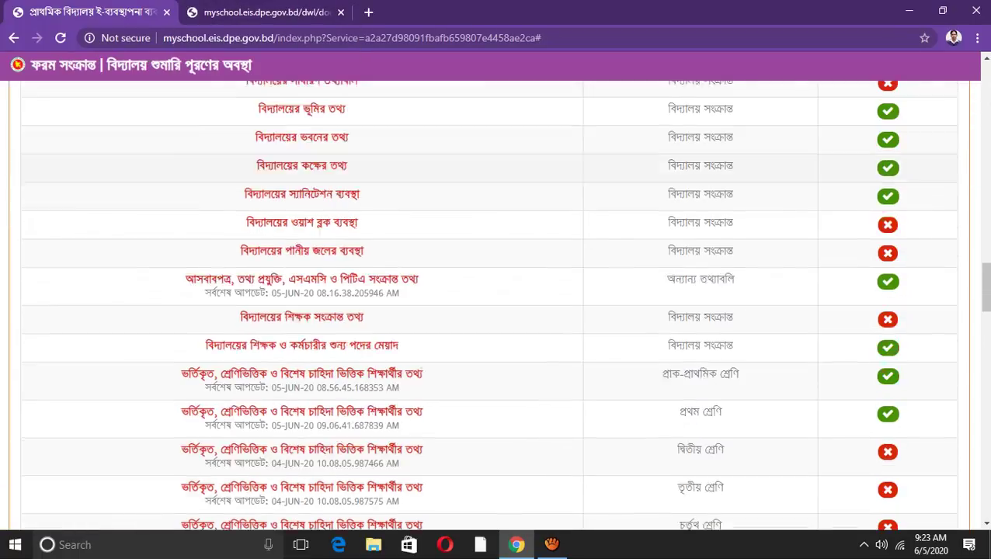
pyautogui.scroll(-4, 496, 303)
pyautogui.scroll(-5, 496, 303)
pyautogui.scroll(-3, 496, 303)
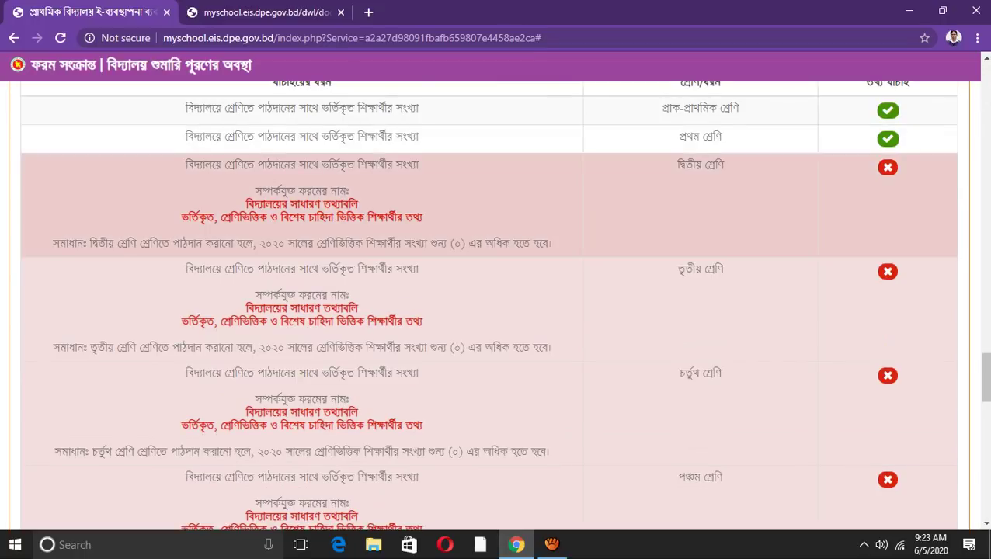
# Highlight the পঞ্চম শ্রেণি check row, then switch to the DPE_eAPSC_Guideline_2016_F.pdf tab.
pyautogui.scroll(-5, 496, 303)
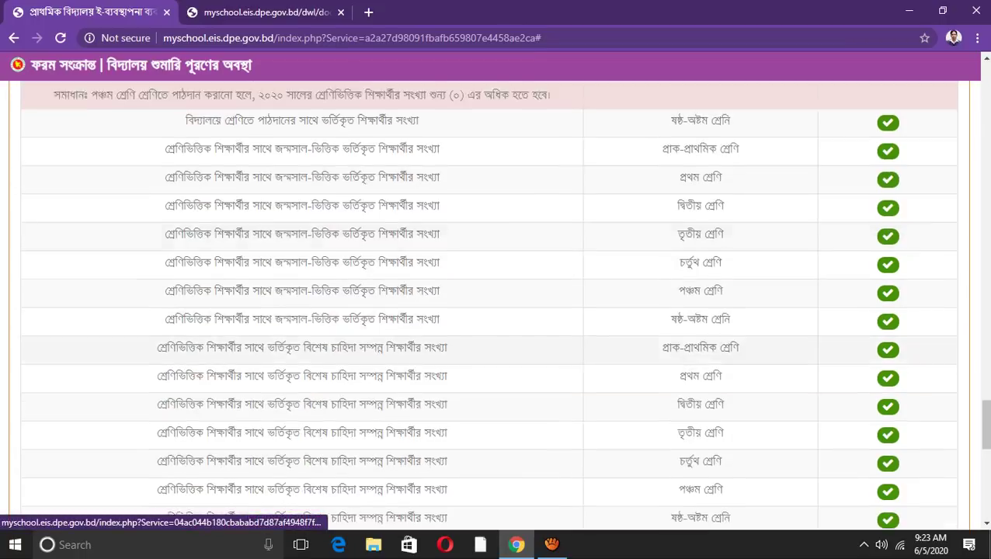
pyautogui.scroll(-3, 495, 303)
pyautogui.scroll(-3, 496, 303)
pyautogui.scroll(1, 496, 303)
pyautogui.scroll(2, 496, 303)
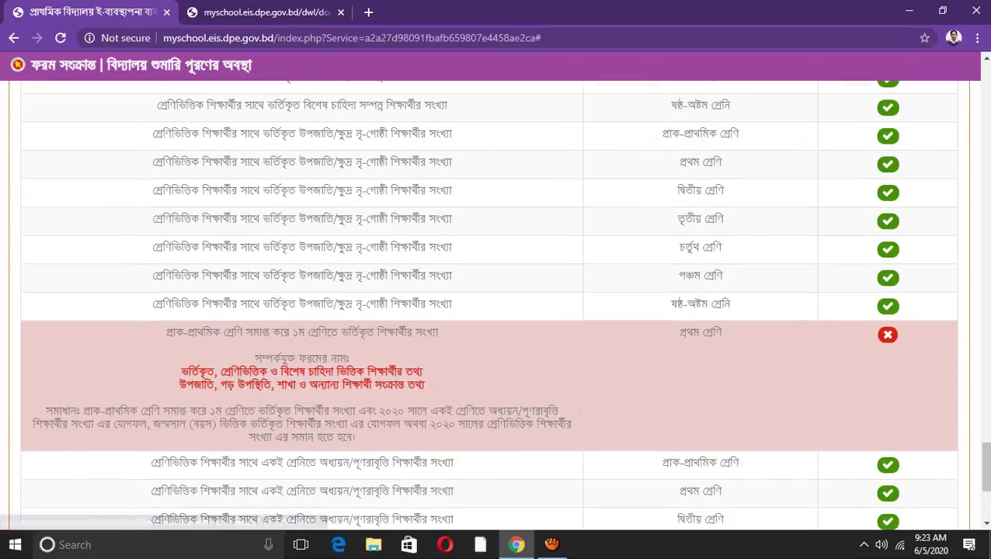
pyautogui.tripleClick(303, 275)
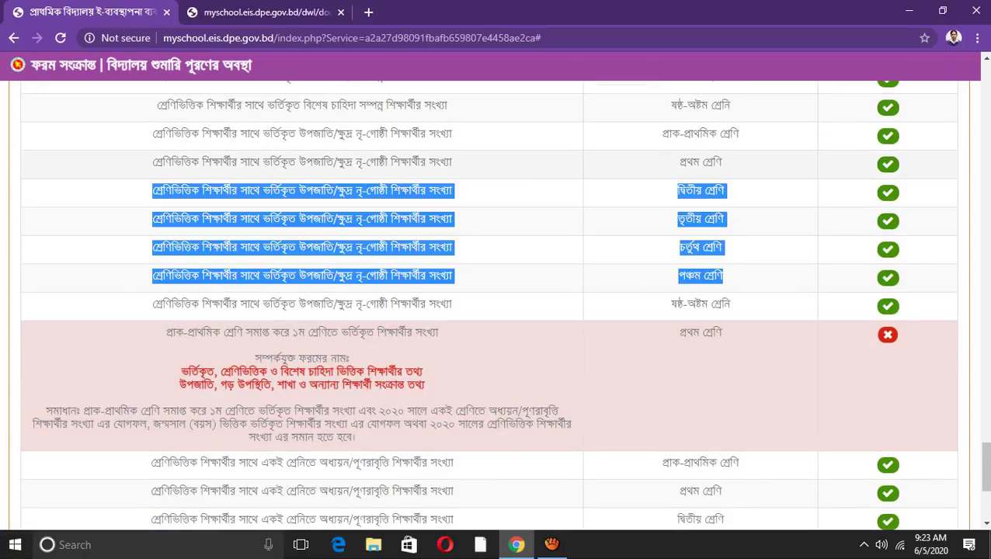
pyautogui.moveTo(303, 275); pyautogui.dragTo(303, 134)
pyautogui.scroll(2, 496, 303)
pyautogui.scroll(3, 496, 303)
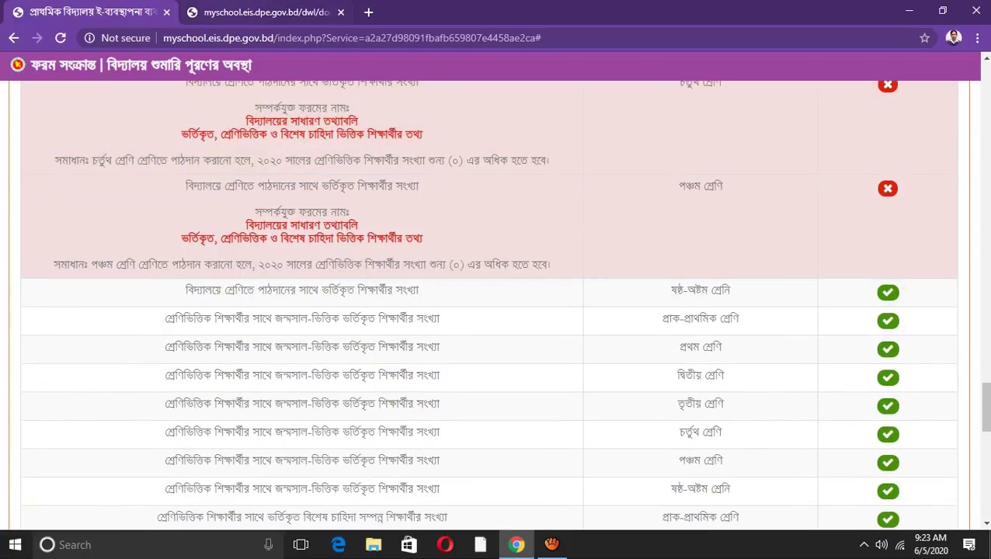
pyautogui.hotkey('ctrl', 'Tab')
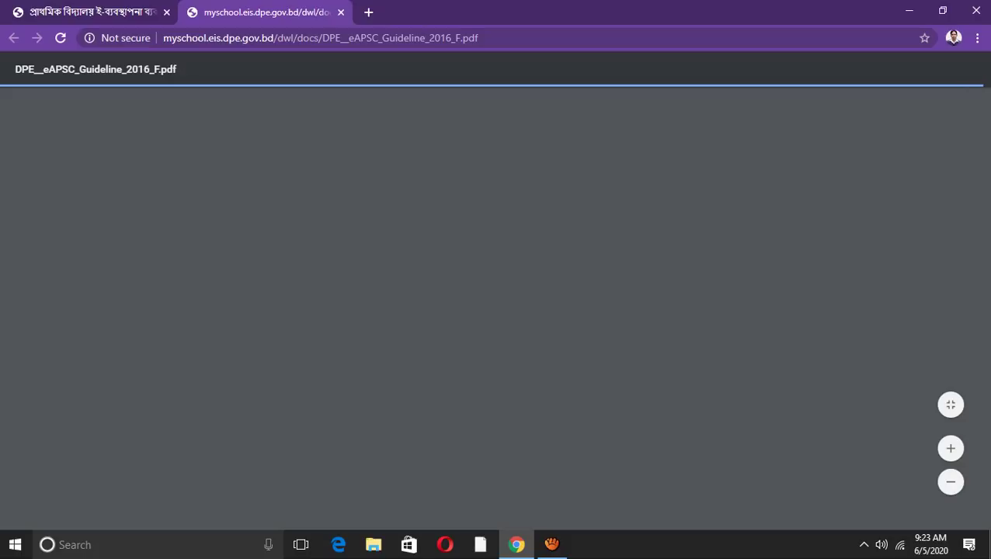
# Zoom in twice on the opening pages of the eAPSC guideline PDF.
pyautogui.scroll(-8, 490, 311)
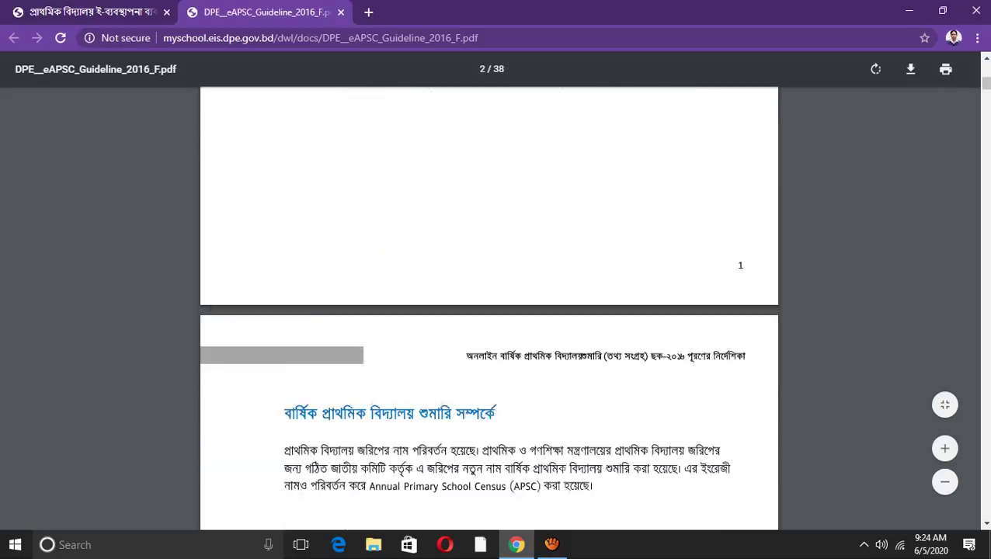
pyautogui.scroll(-8, 490, 311)
pyautogui.scroll(-8, 489, 310)
pyautogui.scroll(-10, 490, 311)
pyautogui.scroll(-9, 490, 311)
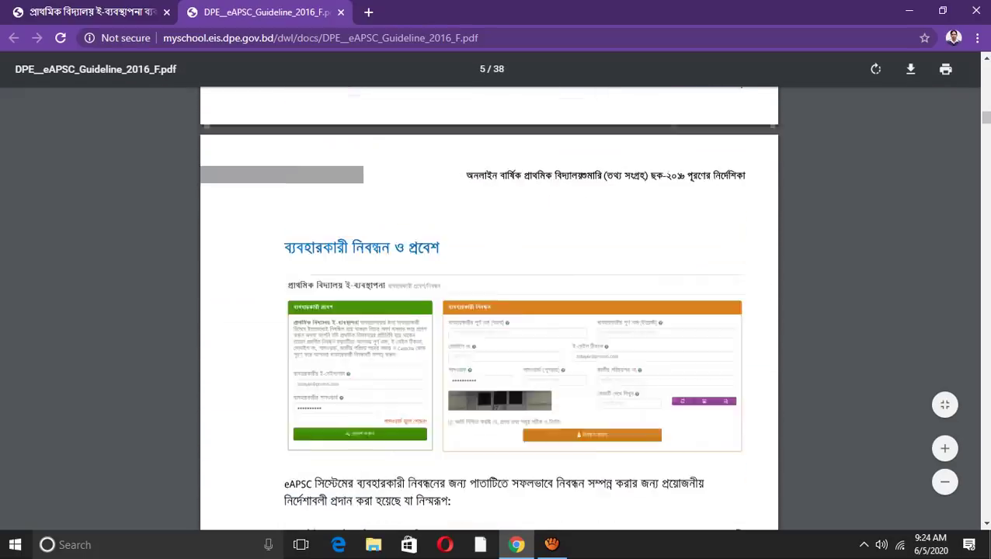
pyautogui.scroll(4, 489, 311)
pyautogui.click(946, 448)
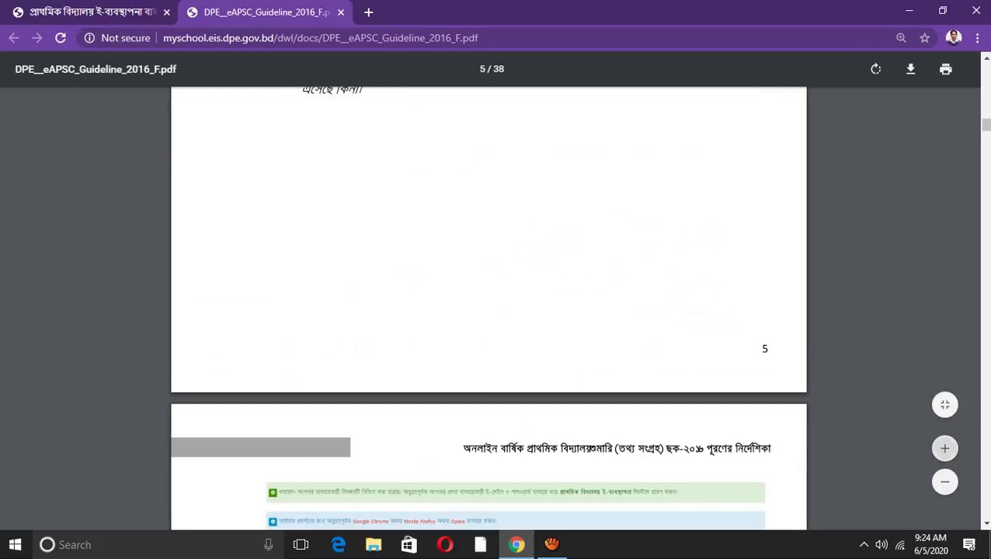
pyautogui.click(946, 449)
# Scroll through the guideline's pages toward the end of the document.
pyautogui.scroll(-8, 490, 310)
pyautogui.scroll(-10, 490, 311)
pyautogui.scroll(-10, 490, 311)
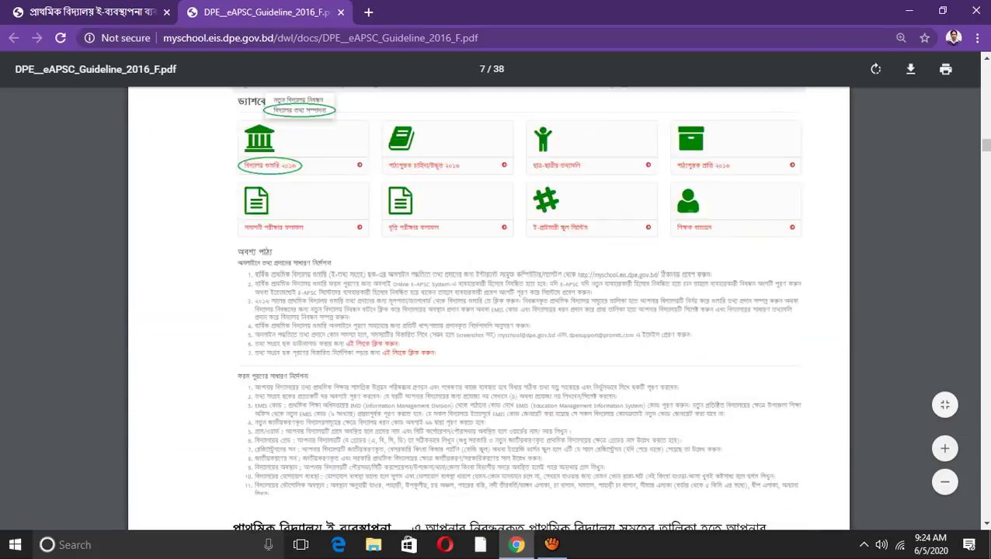
pyautogui.scroll(-10, 490, 311)
pyautogui.scroll(-8, 490, 311)
pyautogui.scroll(-10, 489, 311)
pyautogui.scroll(-8, 490, 311)
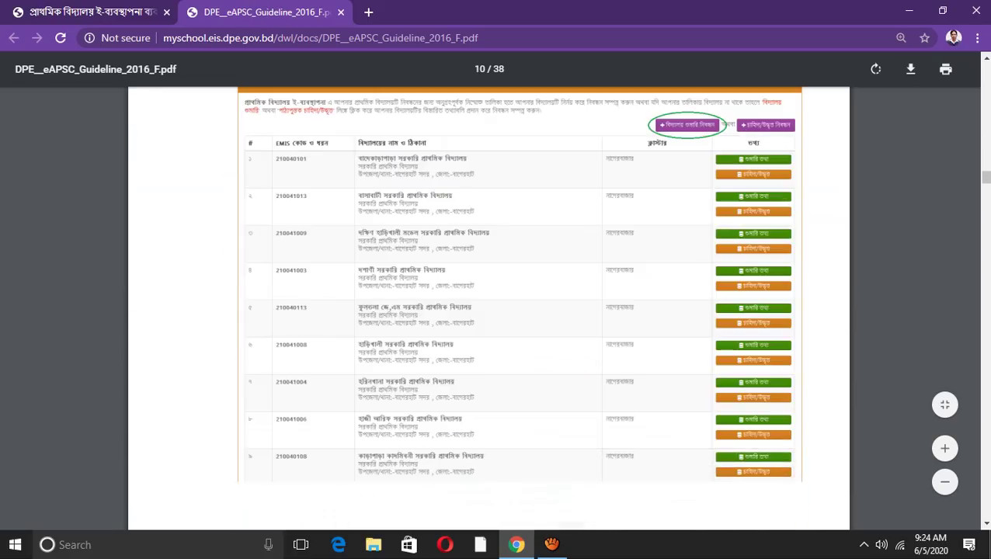
pyautogui.scroll(-8, 489, 311)
pyautogui.scroll(-8, 490, 311)
pyautogui.scroll(-8, 489, 311)
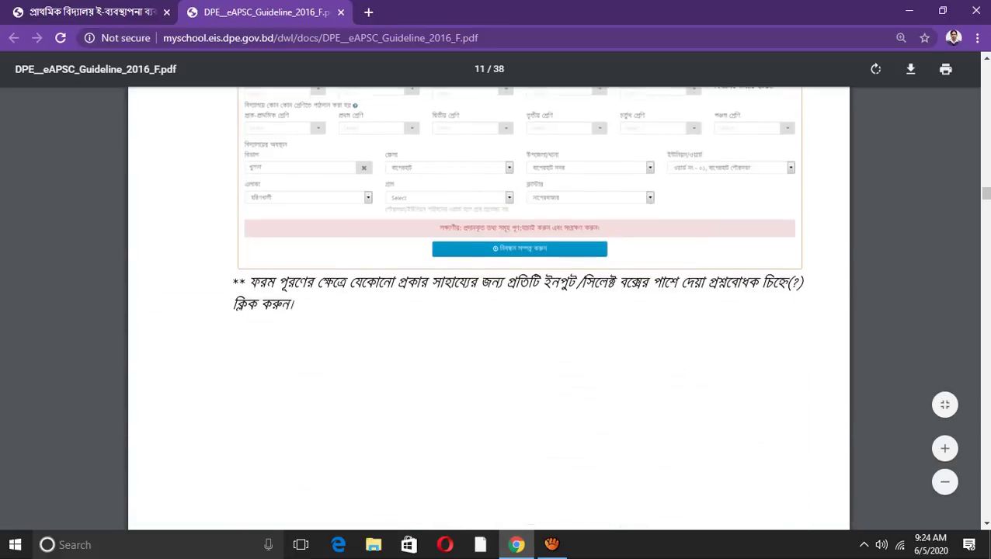
pyautogui.scroll(-8, 489, 311)
pyautogui.scroll(-8, 489, 311)
pyautogui.scroll(-6, 490, 311)
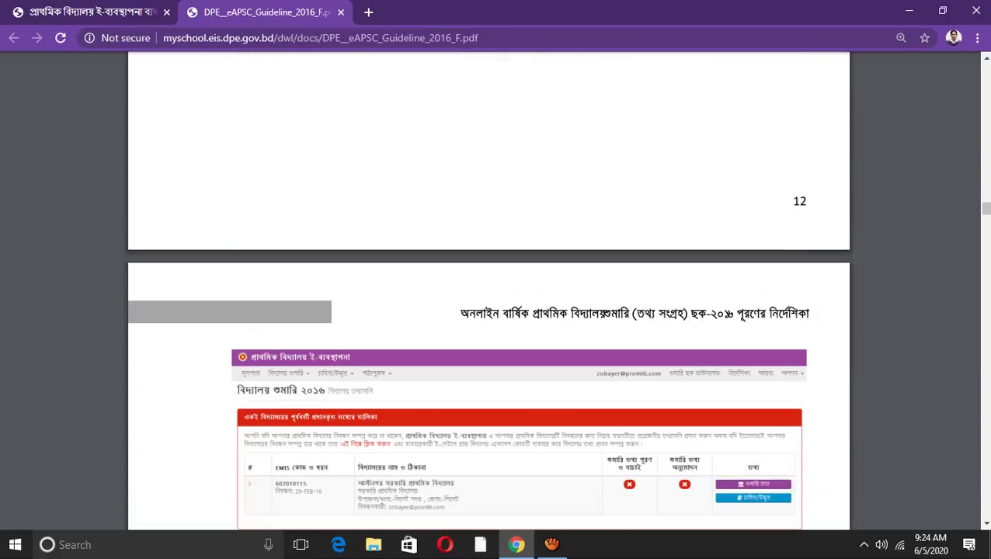
pyautogui.scroll(-2, 489, 310)
pyautogui.scroll(-3, 490, 310)
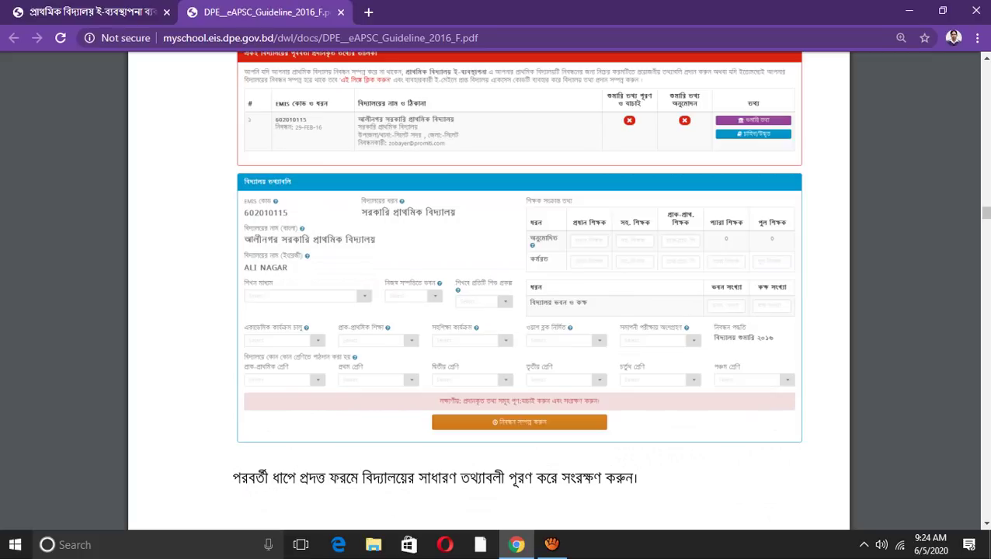
pyautogui.scroll(-4, 489, 310)
pyautogui.scroll(-5, 489, 310)
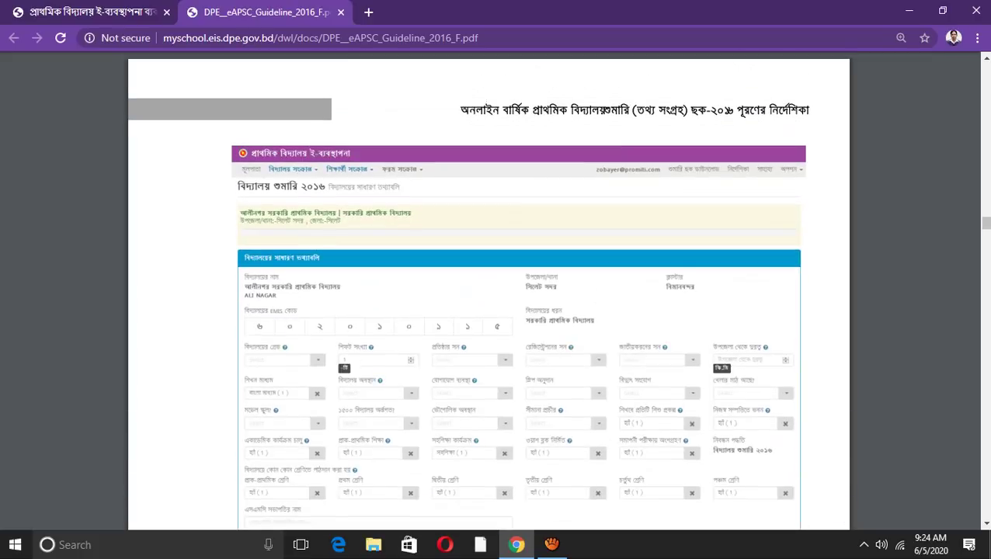
pyautogui.scroll(-2, 489, 311)
pyautogui.scroll(-5, 489, 311)
pyautogui.scroll(-5, 490, 311)
pyautogui.scroll(-5, 489, 311)
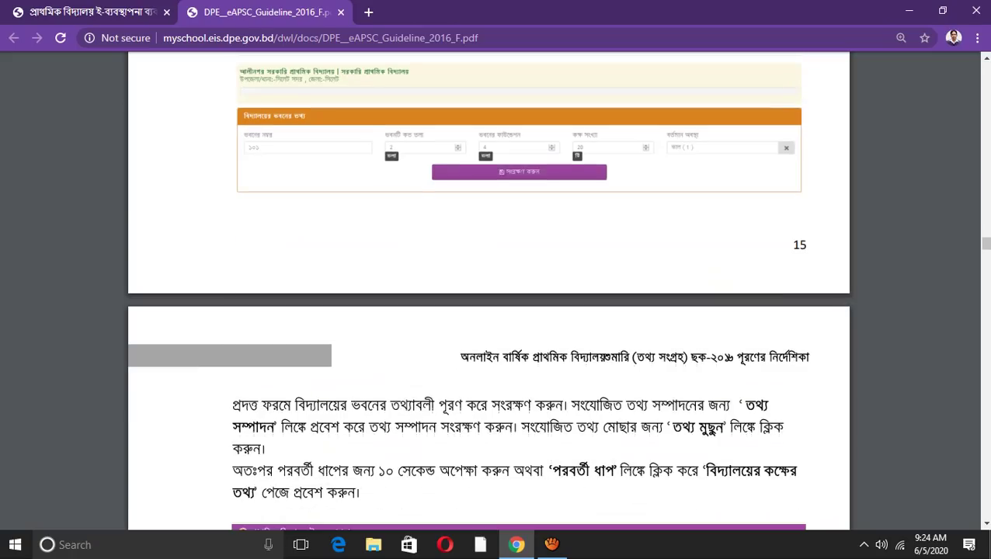
pyautogui.scroll(-4, 490, 311)
pyautogui.scroll(-2, 489, 311)
pyautogui.scroll(-5, 489, 311)
pyautogui.scroll(-5, 489, 311)
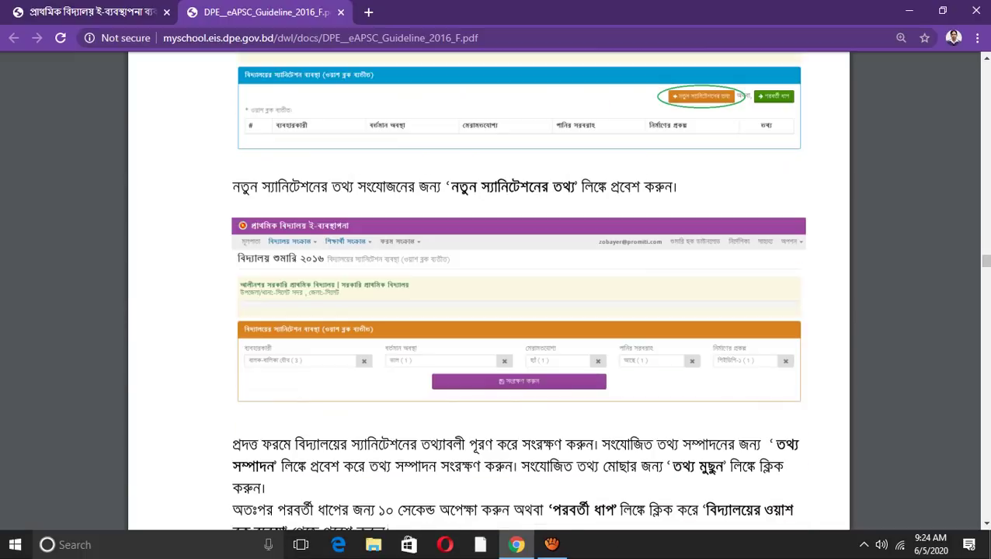
pyautogui.scroll(-4, 490, 311)
pyautogui.scroll(-4, 489, 310)
pyautogui.scroll(-4, 490, 311)
pyautogui.scroll(-4, 490, 311)
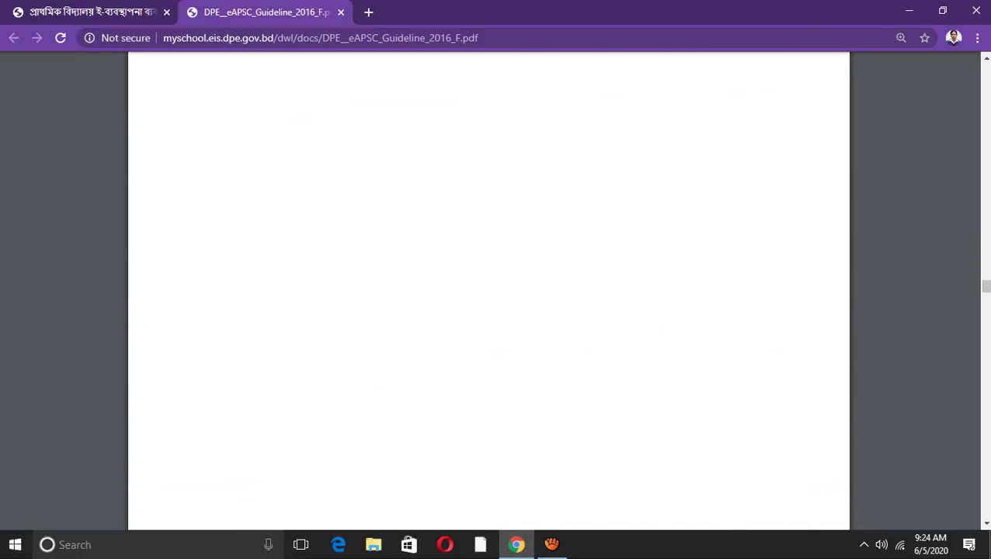
pyautogui.scroll(-3, 490, 311)
pyautogui.scroll(-4, 489, 311)
pyautogui.scroll(-4, 490, 310)
pyautogui.scroll(-4, 489, 311)
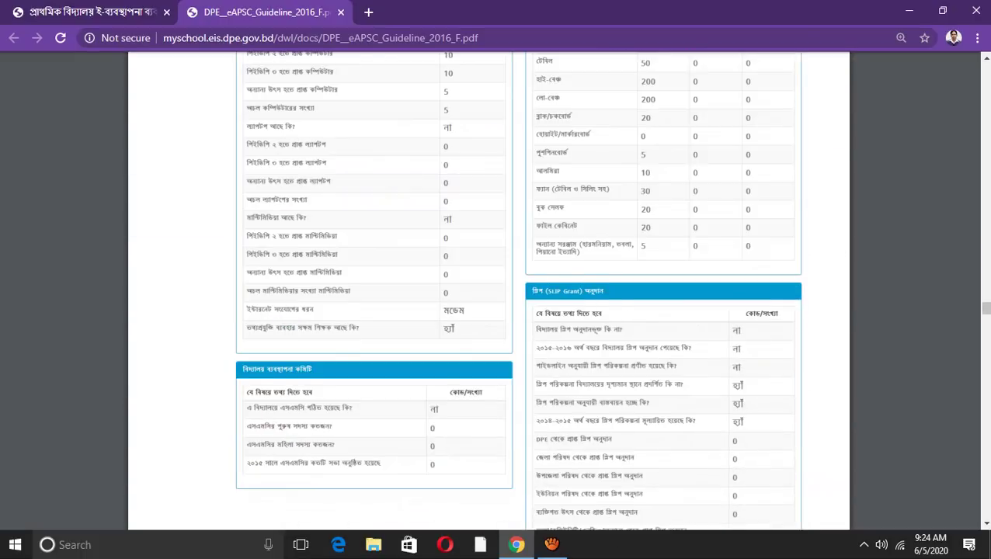
pyautogui.scroll(-4, 490, 310)
pyautogui.scroll(2, 489, 310)
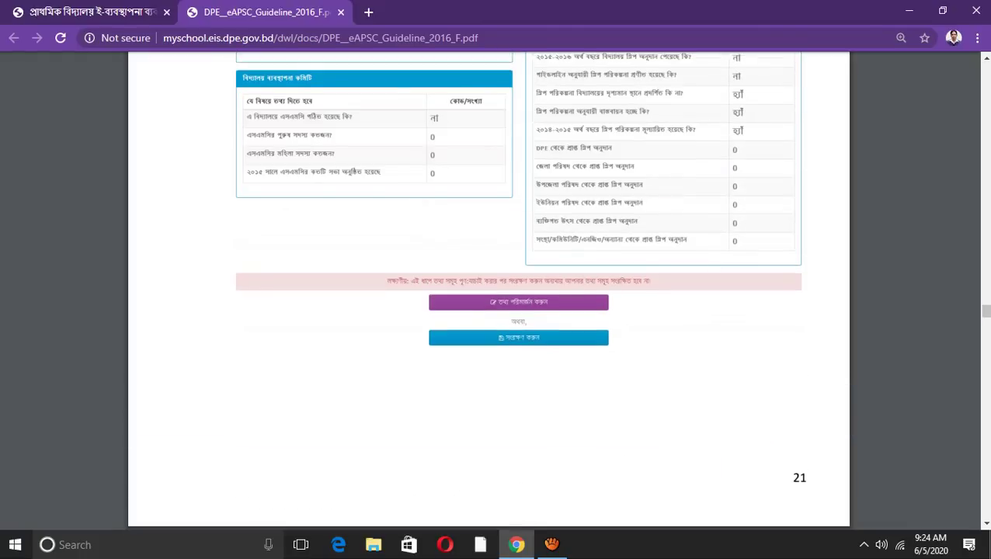
pyautogui.scroll(-7, 489, 311)
pyautogui.scroll(-4, 489, 311)
pyautogui.scroll(-4, 490, 311)
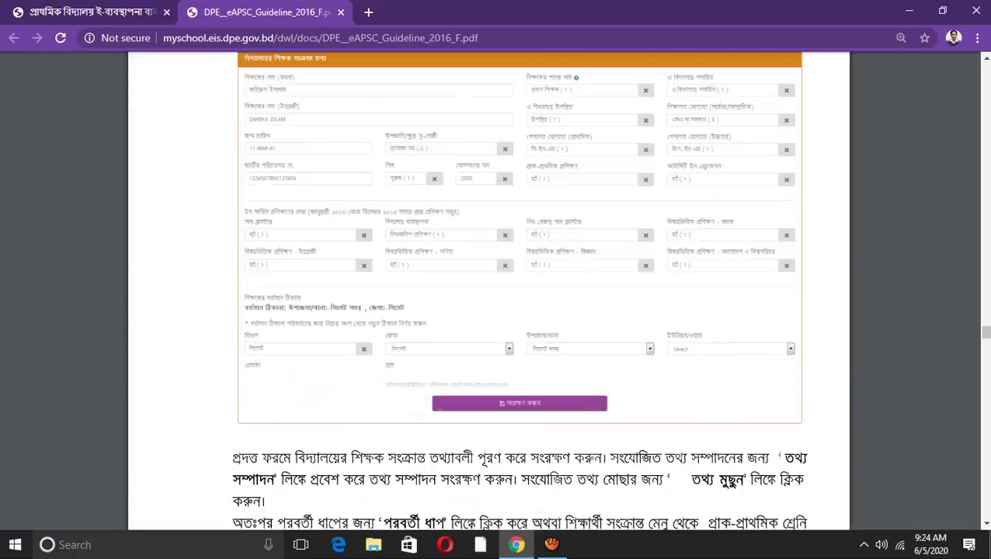
pyautogui.scroll(-4, 489, 310)
pyautogui.scroll(-4, 490, 311)
pyautogui.scroll(-5, 489, 311)
pyautogui.scroll(-6, 489, 311)
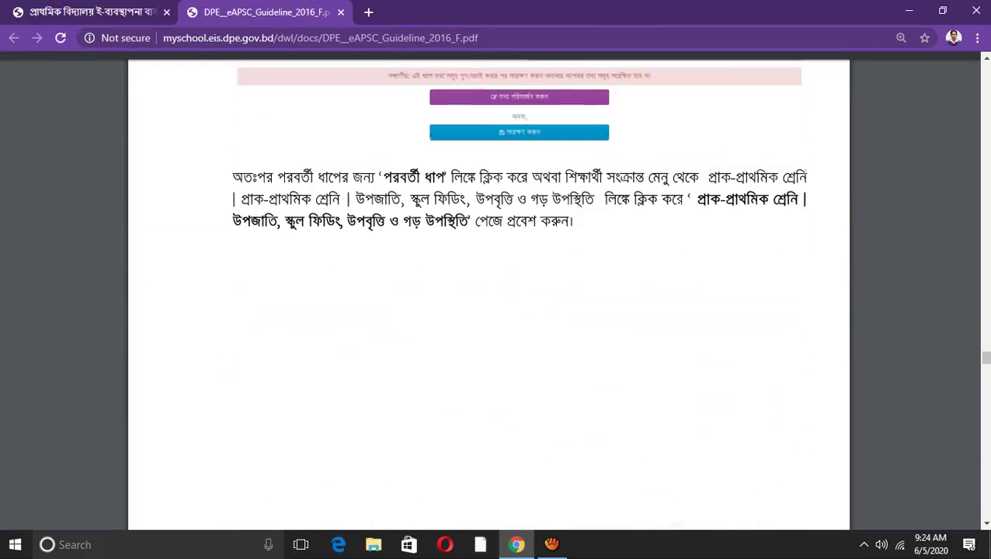
# Jump to the last page, then back up to page 37's consistency-check table.
pyautogui.moveTo(987, 358); pyautogui.dragTo(986, 511)
pyautogui.scroll(-5, 490, 311)
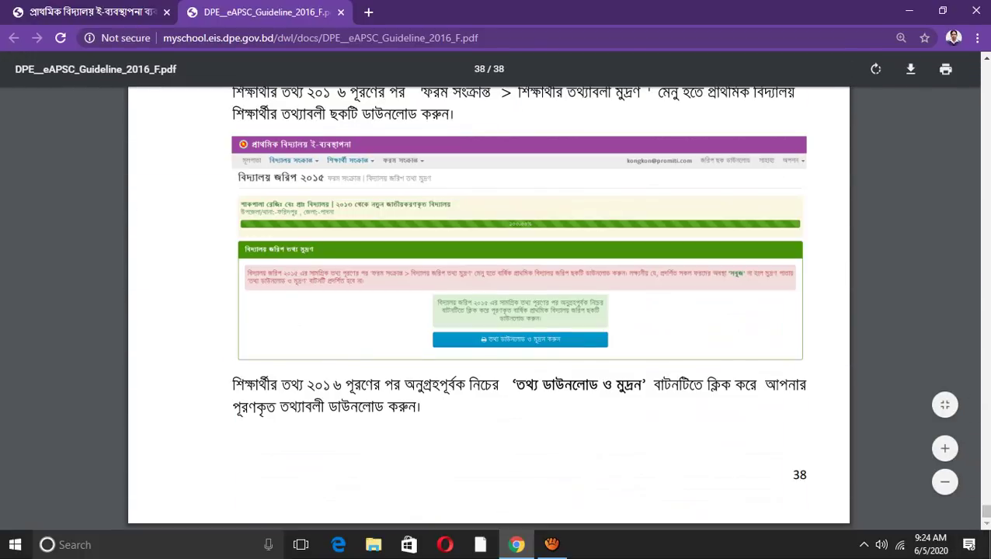
pyautogui.scroll(3, 490, 311)
pyautogui.scroll(3, 490, 310)
pyautogui.scroll(4, 490, 311)
# Zoom page 37's form-status table in three times to read every form marked complete.
pyautogui.scroll(5, 490, 311)
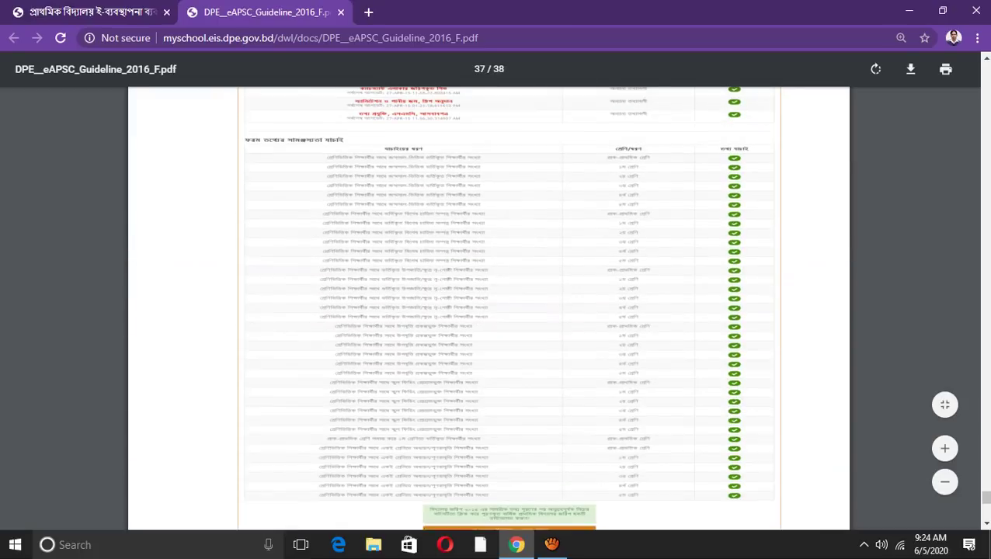
pyautogui.scroll(3, 490, 311)
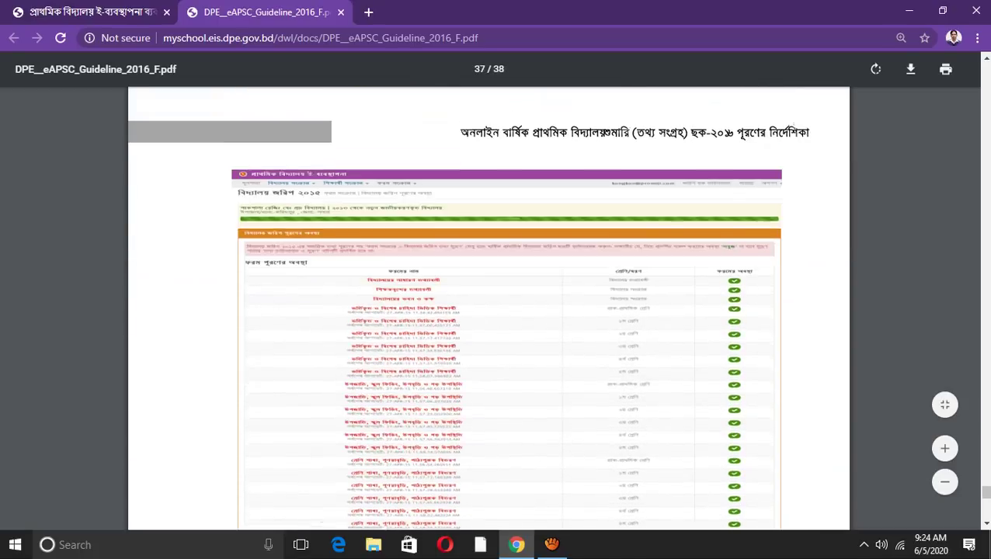
pyautogui.scroll(2, 490, 311)
pyautogui.scroll(-3, 489, 310)
pyautogui.click(945, 448)
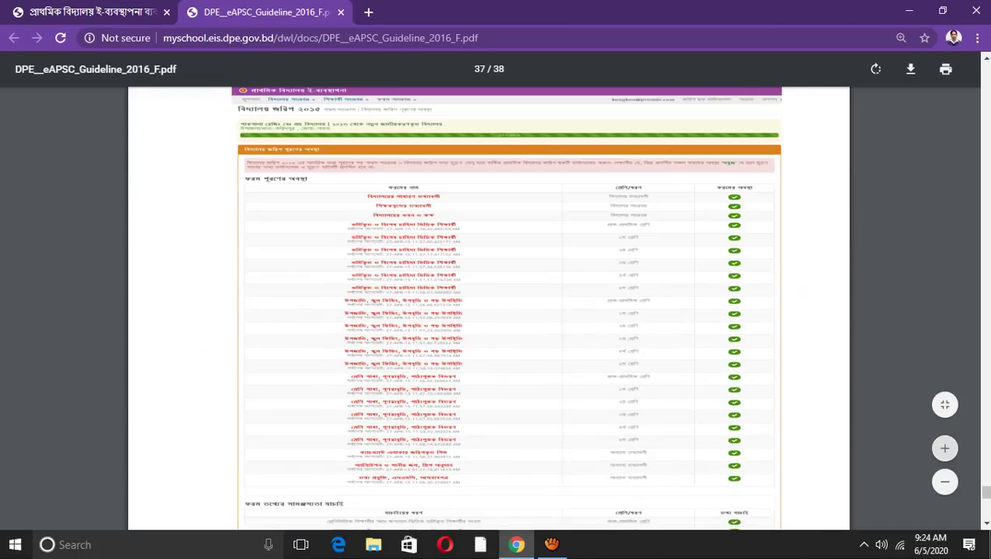
pyautogui.click(945, 448)
pyautogui.click(945, 449)
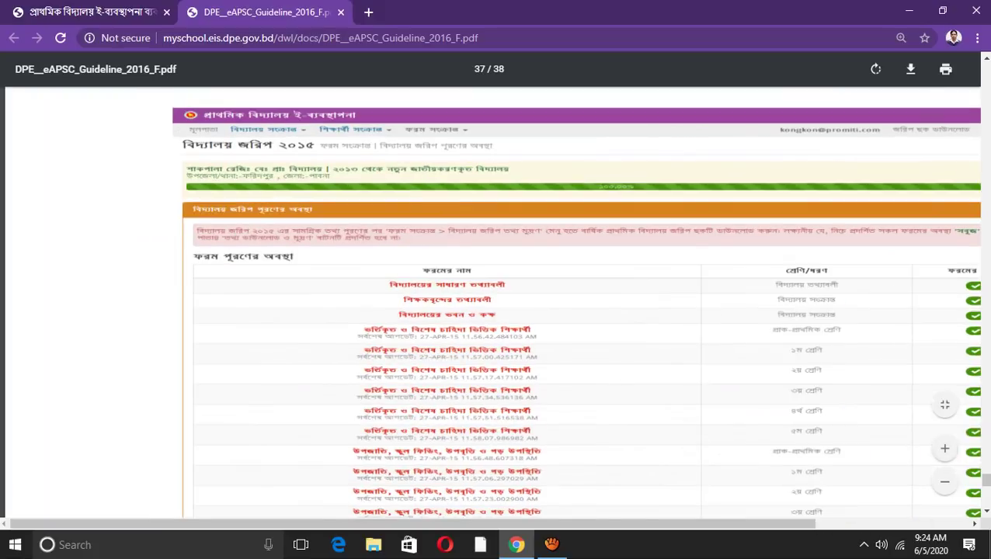
pyautogui.scroll(1, 489, 311)
pyautogui.scroll(-3, 490, 311)
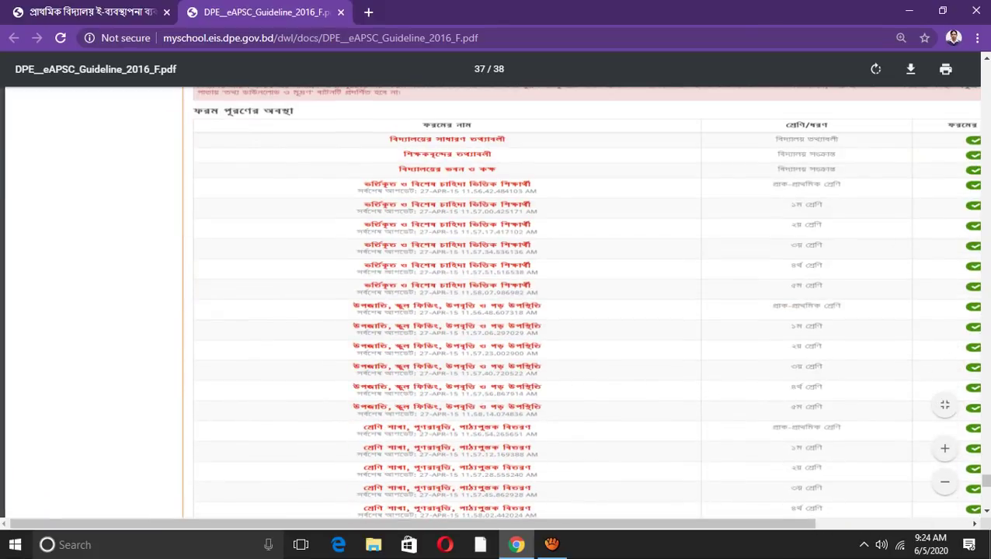
# Highlight the fifth- and fourth-grade solution notes on the census page, then return to the guideline PDF.
pyautogui.click(97, 13)
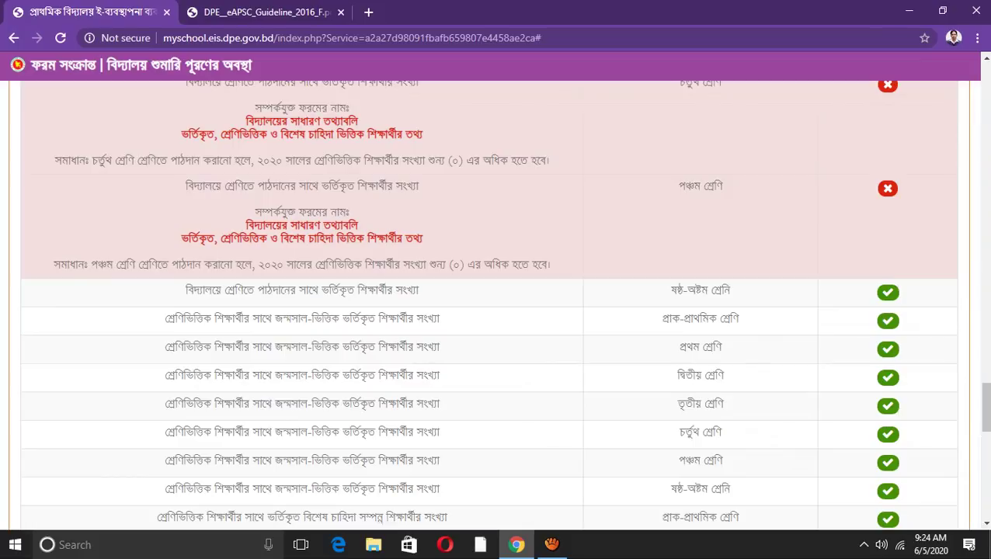
pyautogui.moveTo(52, 265)
pyautogui.mouseDown()
pyautogui.moveTo(420, 292)
pyautogui.moveTo(531, 265)
pyautogui.mouseUp()
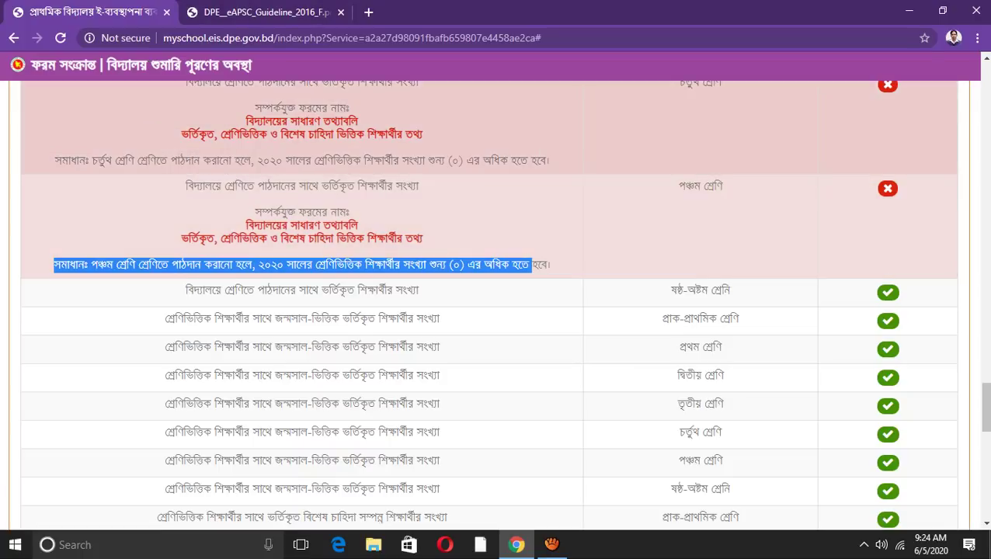
pyautogui.moveTo(54, 160); pyautogui.dragTo(419, 186)
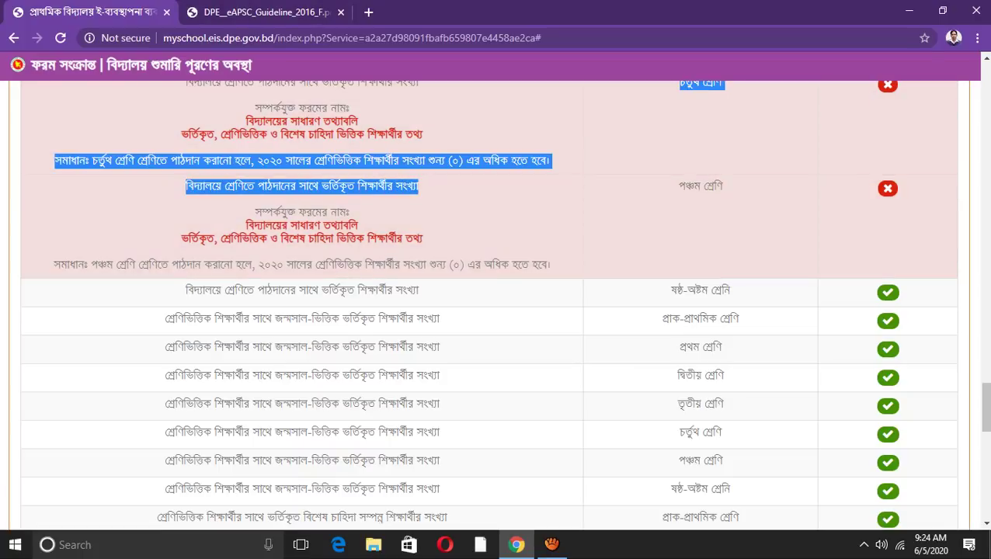
pyautogui.hotkey('ctrl', 'Tab')
pyautogui.scroll(-5, 497, 311)
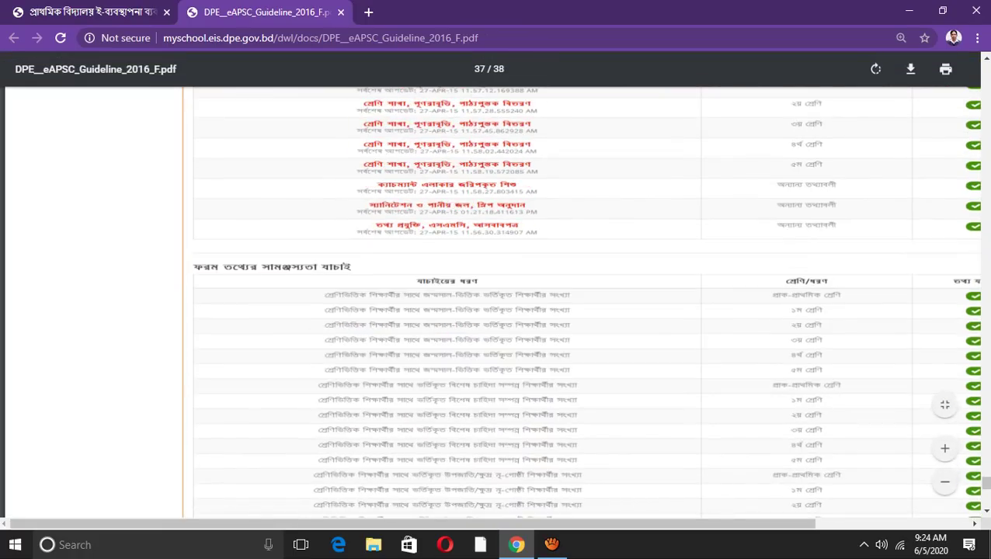
# Check the red first-grade error row on the census page, then scroll to the end of page 37's table.
pyautogui.hscroll(3, 497, 311)
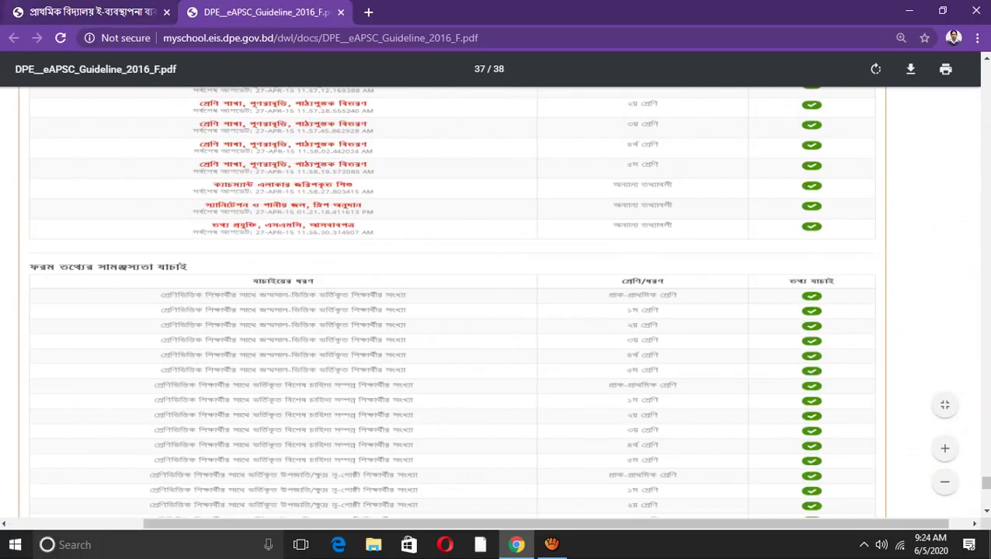
pyautogui.hotkey('ctrl', 'Tab')
pyautogui.scroll(-10, 498, 311)
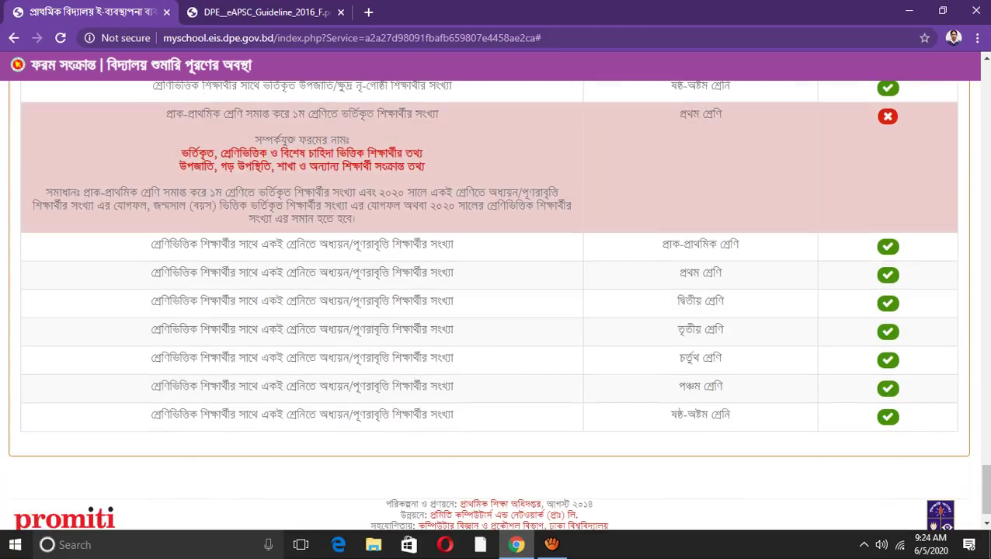
pyautogui.scroll(2, 498, 311)
pyautogui.scroll(1, 498, 311)
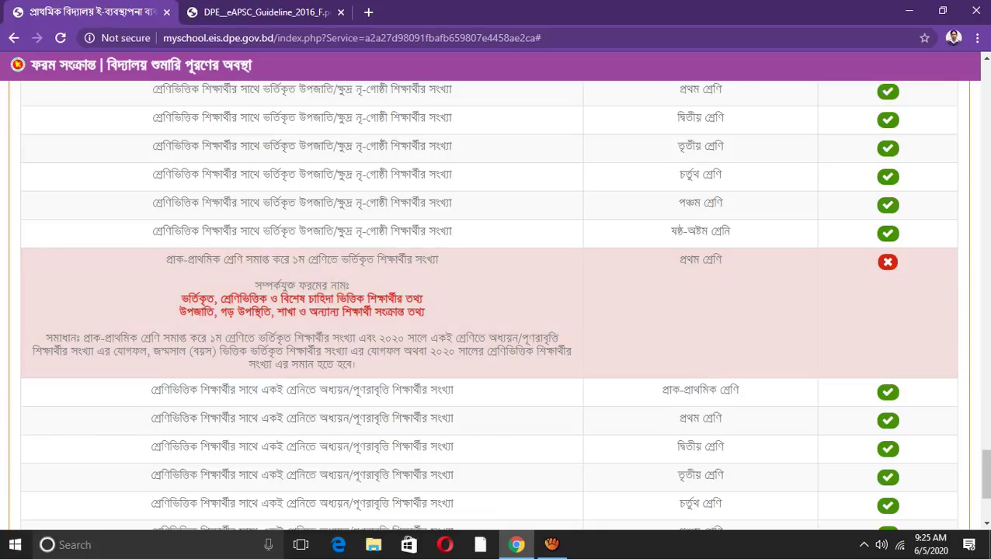
pyautogui.hotkey('ctrl', 'Tab')
pyautogui.scroll(-4, 497, 303)
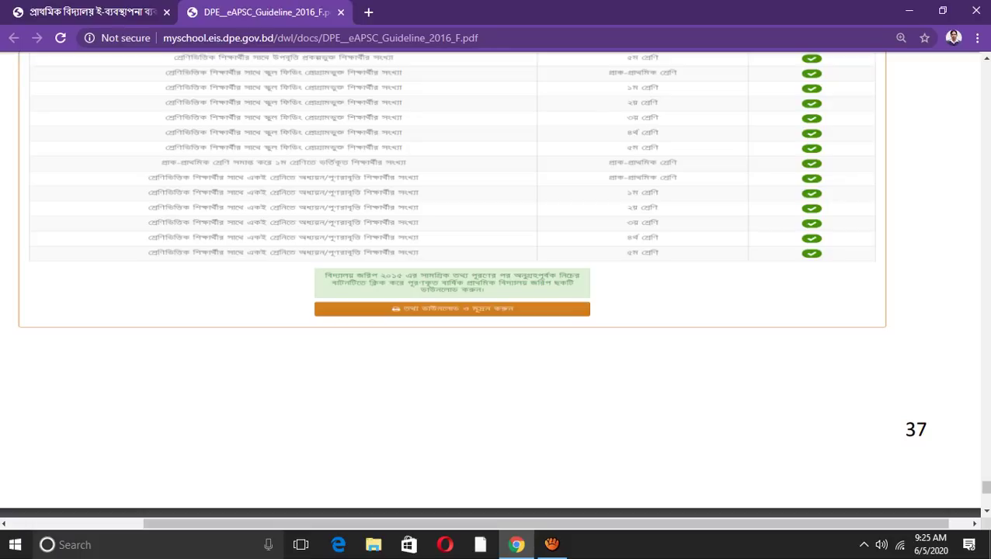
# Settle the PDF back at the end of page 37 and minimize Chrome to show the desktop.
pyautogui.moveTo(985, 487)
pyautogui.mouseDown()
pyautogui.moveTo(986, 364)
pyautogui.moveTo(986, 481)
pyautogui.mouseUp()
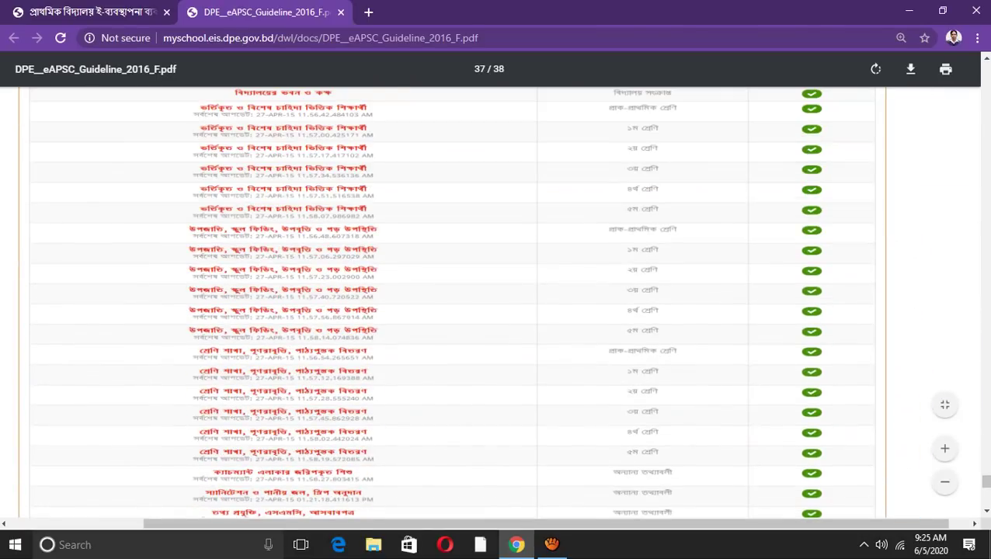
pyautogui.moveTo(985, 482); pyautogui.dragTo(985, 487)
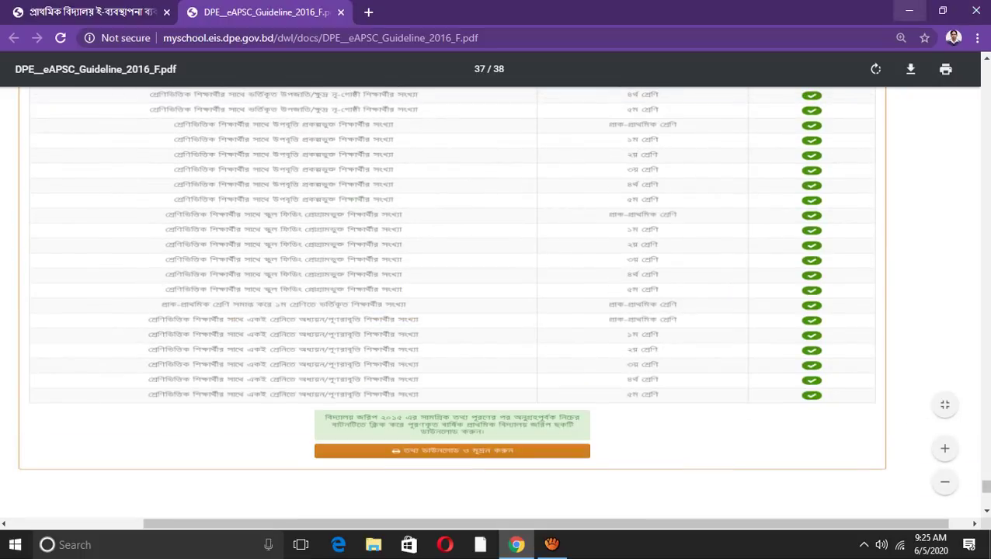
pyautogui.click(909, 11)
# Open APSC_FORM_2020.pdf from the desktop in Edge and skim its opening pages.
pyautogui.doubleClick(23, 27)
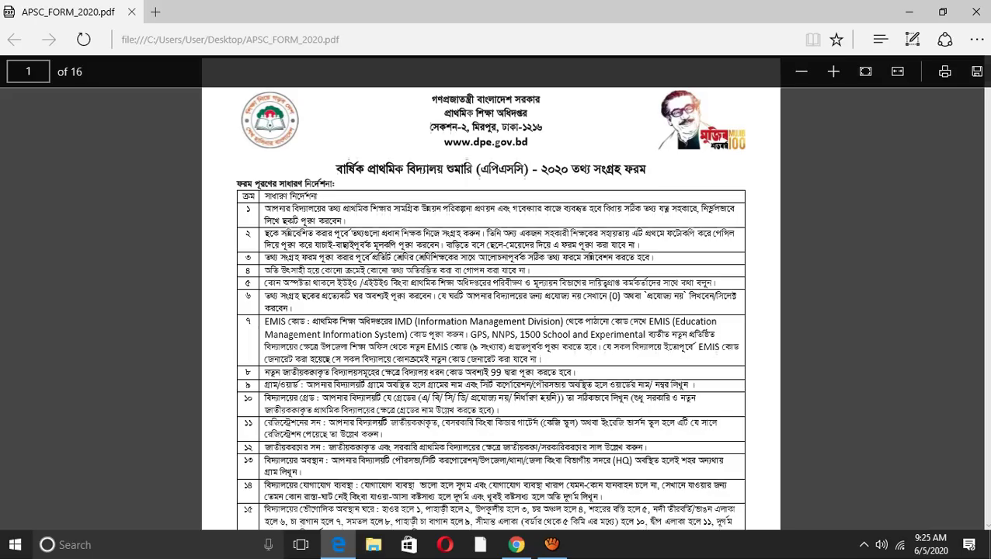
pyautogui.scroll(-2, 490, 292)
pyautogui.scroll(-2, 491, 292)
pyautogui.scroll(-2, 490, 292)
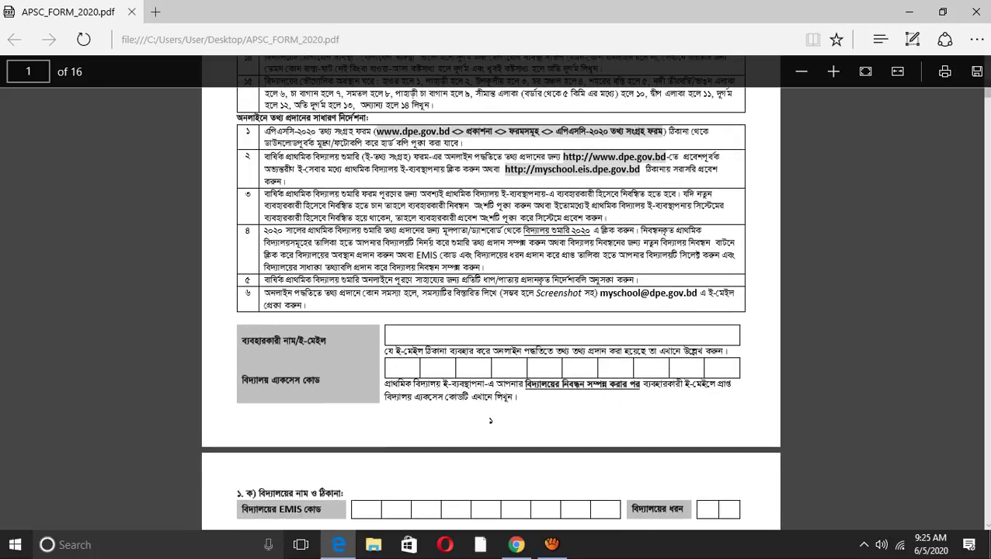
pyautogui.scroll(2, 490, 292)
pyautogui.scroll(3, 491, 292)
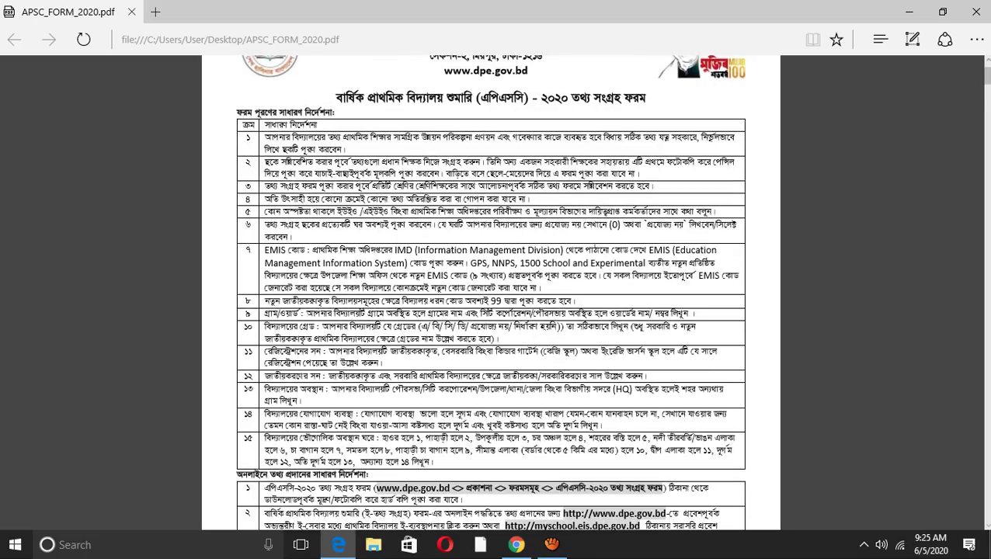
pyautogui.scroll(-5, 490, 292)
pyautogui.scroll(-5, 491, 292)
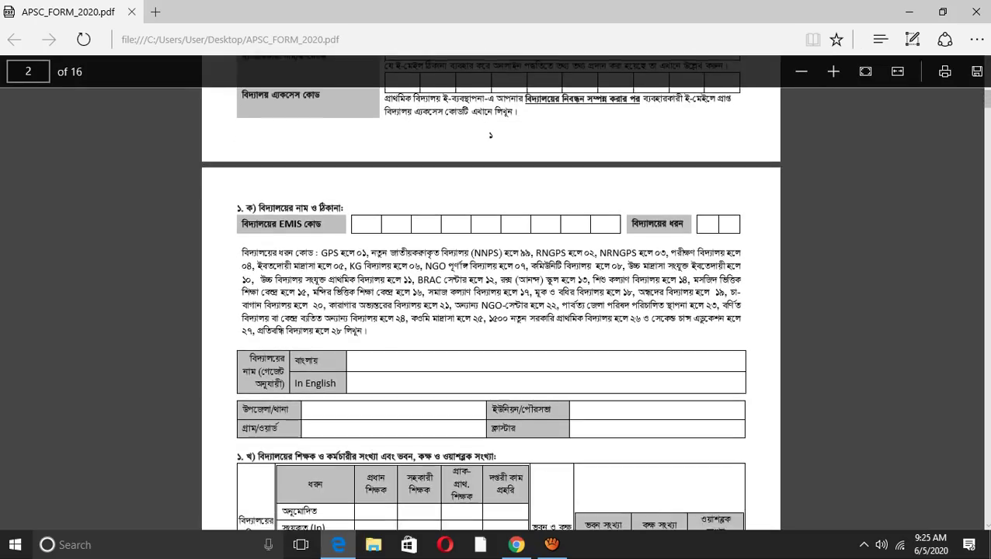
pyautogui.scroll(-5, 491, 292)
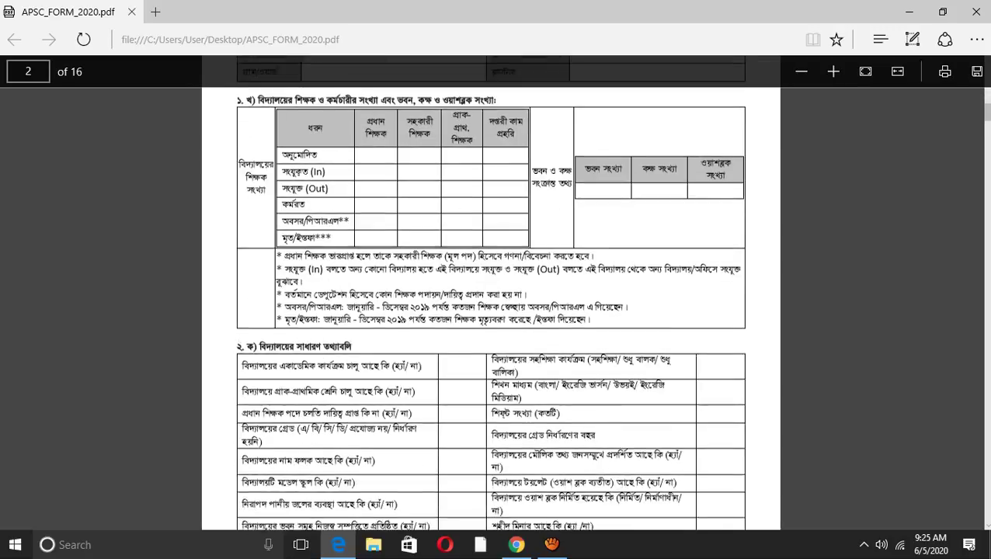
pyautogui.scroll(-5, 491, 292)
pyautogui.scroll(-5, 490, 292)
pyautogui.scroll(-3, 491, 292)
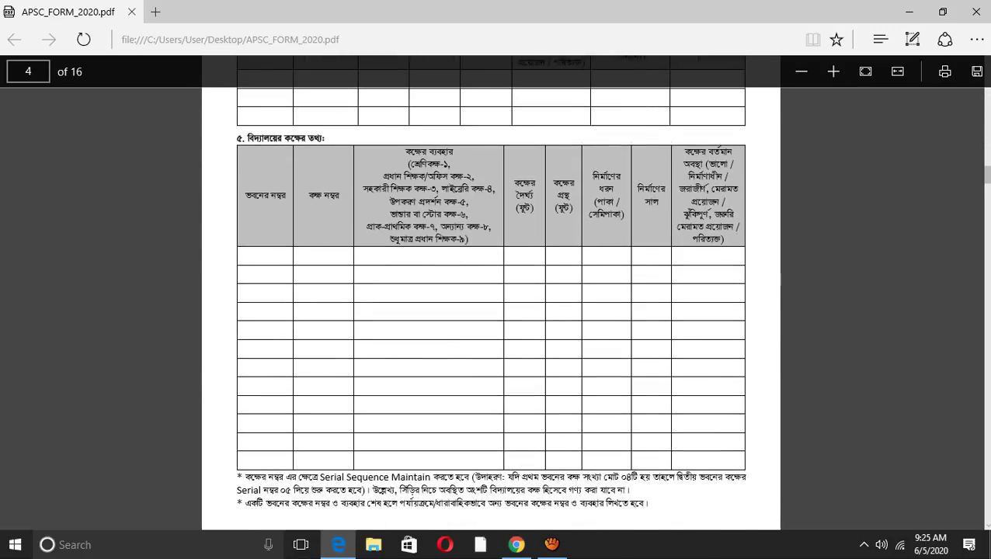
# Go back to the form's first page and scroll through to its last page.
pyautogui.press('Home')
pyautogui.scroll(-1, 490, 293)
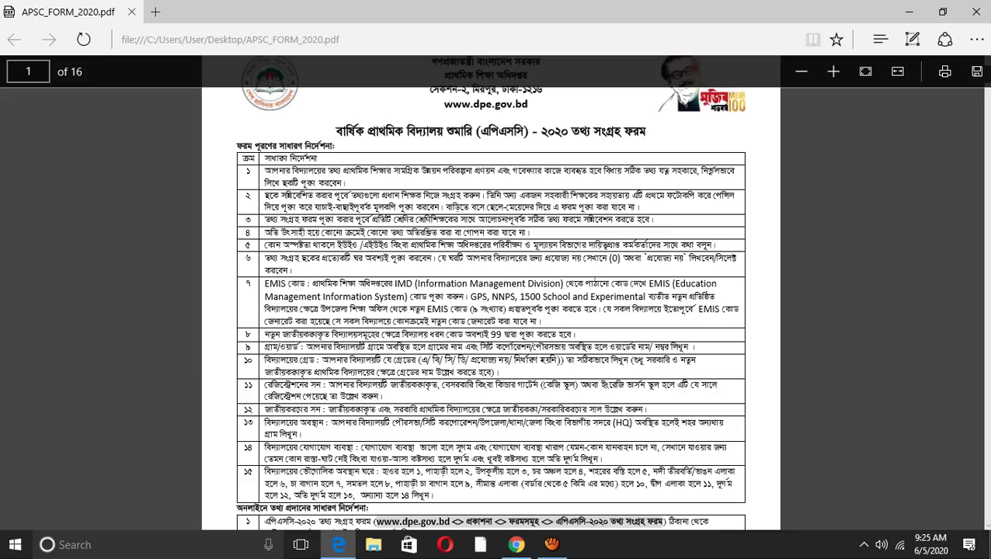
pyautogui.scroll(-5, 490, 292)
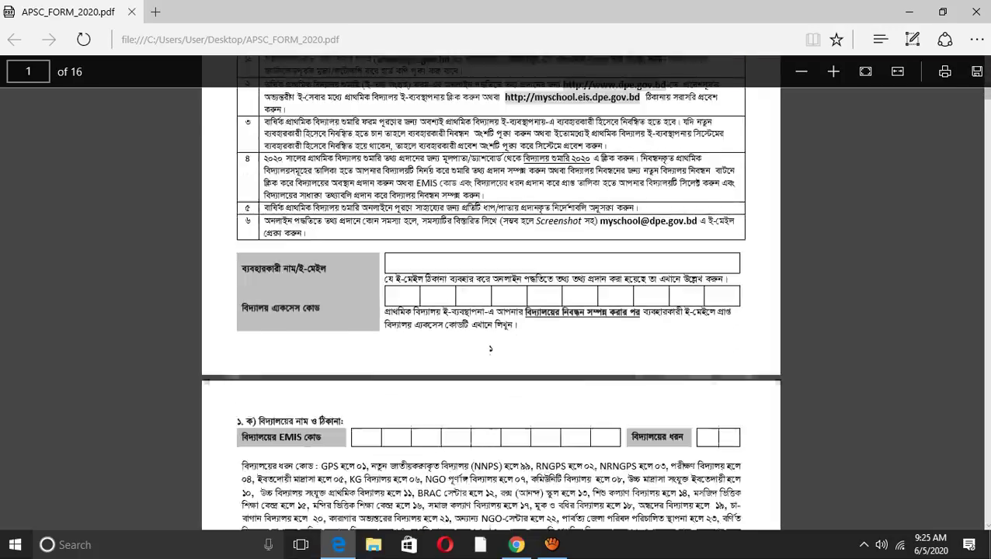
pyautogui.scroll(-8, 490, 292)
pyautogui.scroll(-5, 491, 292)
pyautogui.scroll(-3, 490, 292)
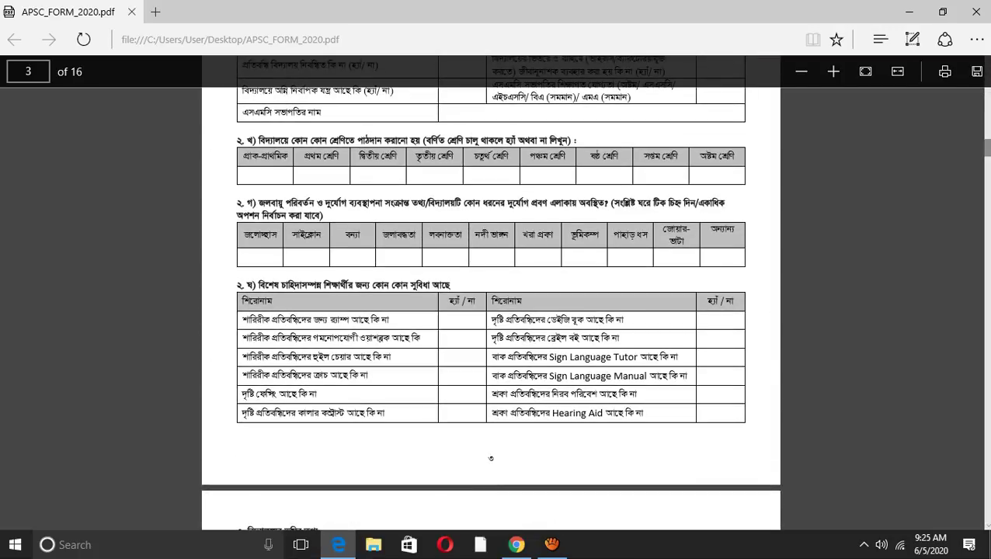
pyautogui.scroll(-15, 490, 293)
pyautogui.scroll(-10, 490, 292)
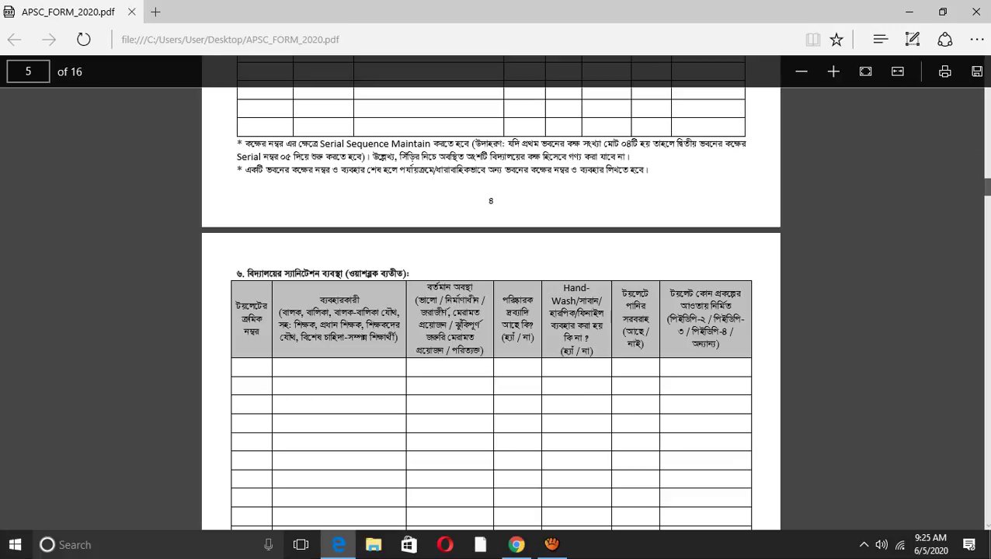
pyautogui.scroll(-2, 491, 292)
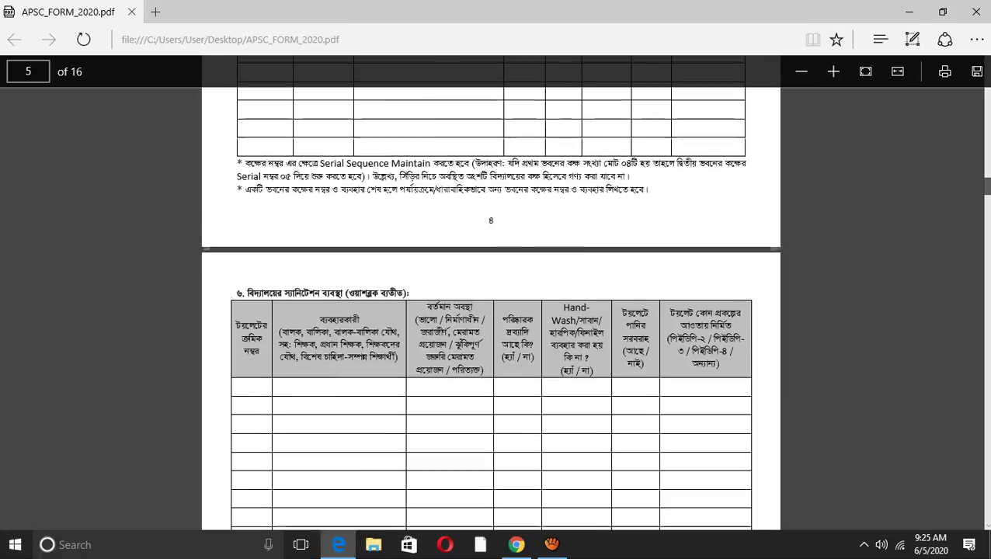
pyautogui.scroll(-20, 490, 292)
pyautogui.scroll(-3, 490, 292)
pyautogui.scroll(4, 491, 292)
pyautogui.scroll(-10, 490, 292)
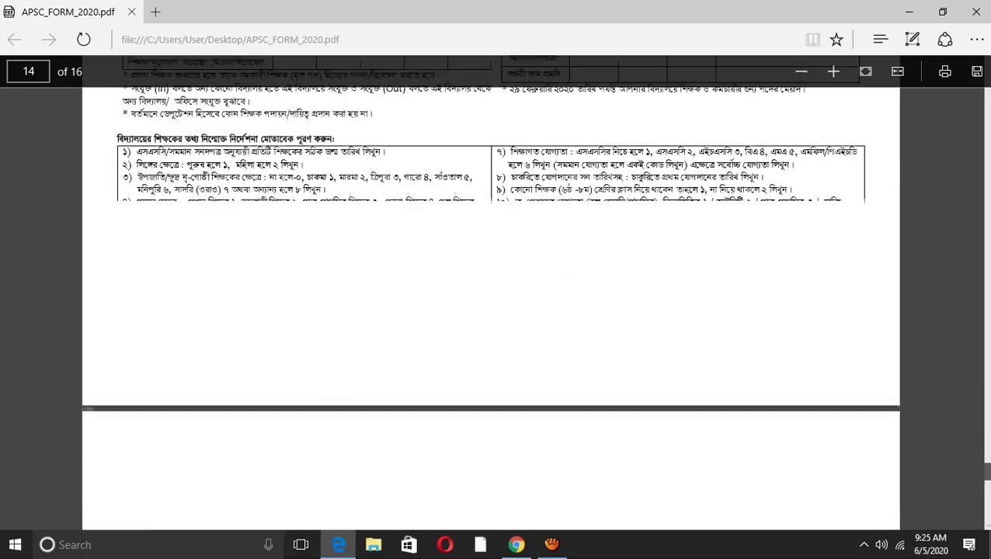
pyautogui.scroll(-5, 490, 292)
pyautogui.scroll(-3, 490, 292)
pyautogui.scroll(-5, 490, 293)
pyautogui.scroll(4, 490, 308)
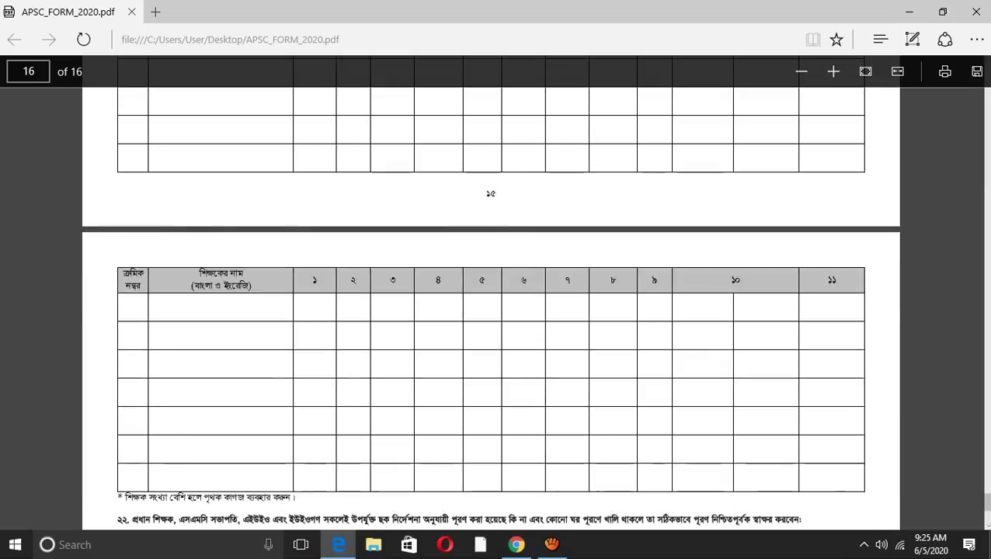
pyautogui.scroll(4, 490, 309)
pyautogui.scroll(8, 490, 308)
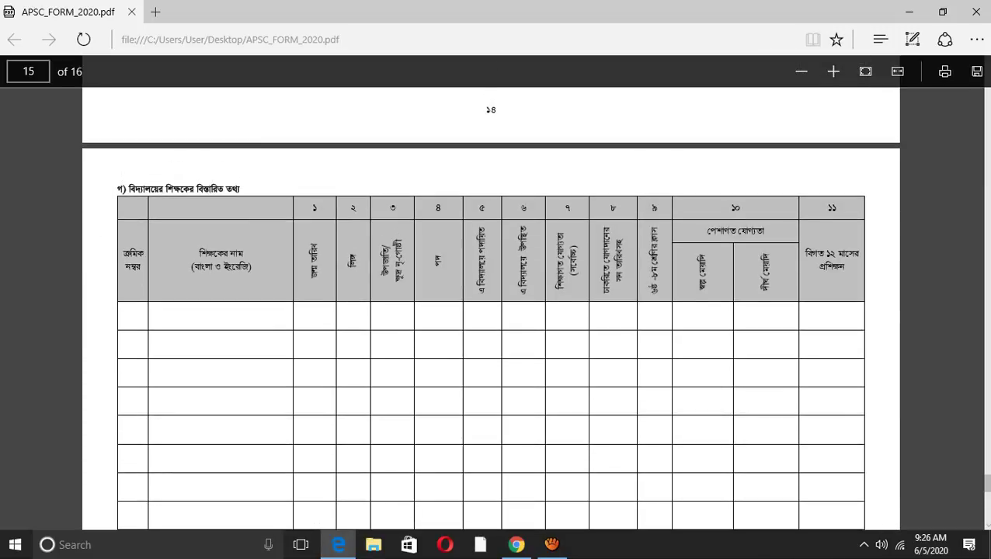
pyautogui.scroll(-10, 490, 308)
pyautogui.scroll(-5, 490, 309)
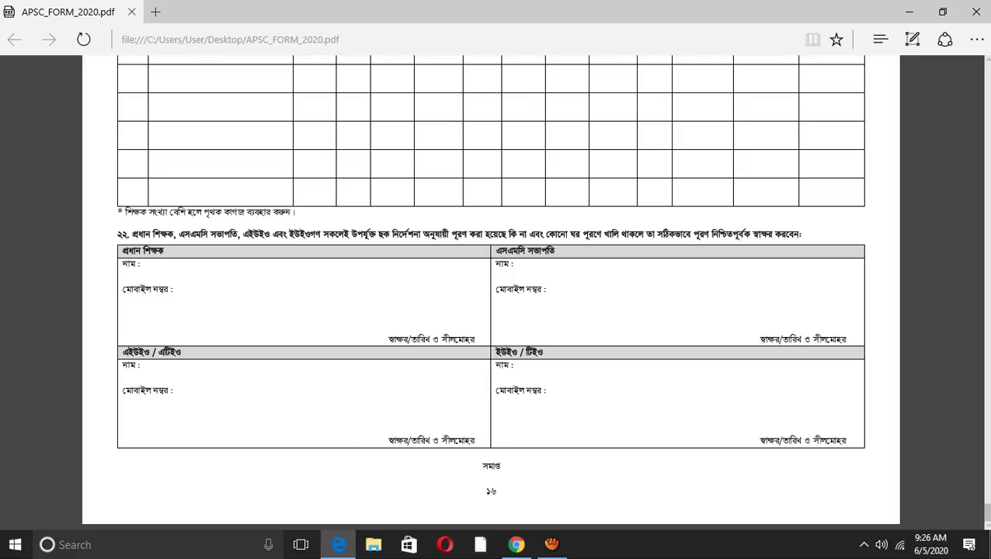
# Close Edge and bring back Chrome's School Census 2020 completion-status tab.
pyautogui.click(977, 11)
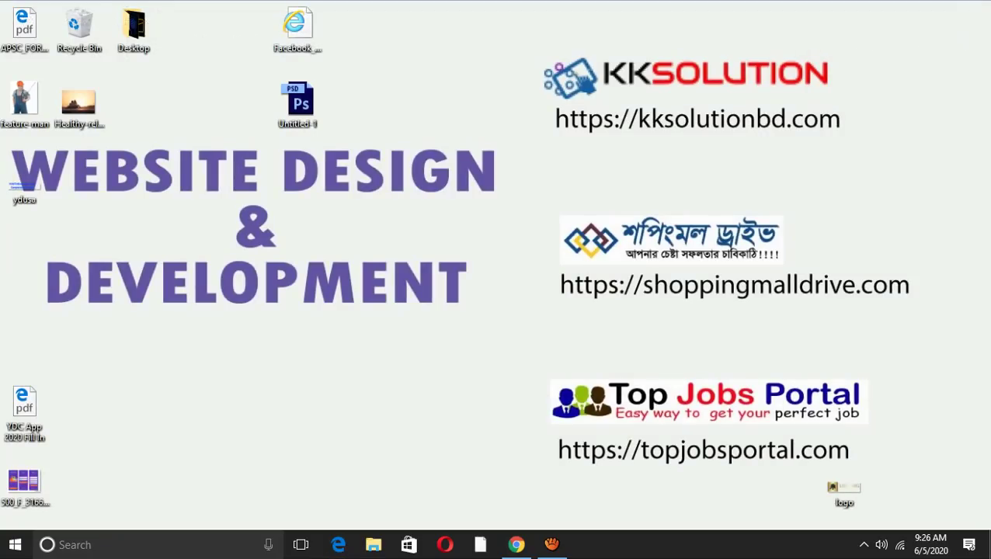
pyautogui.click(516, 545)
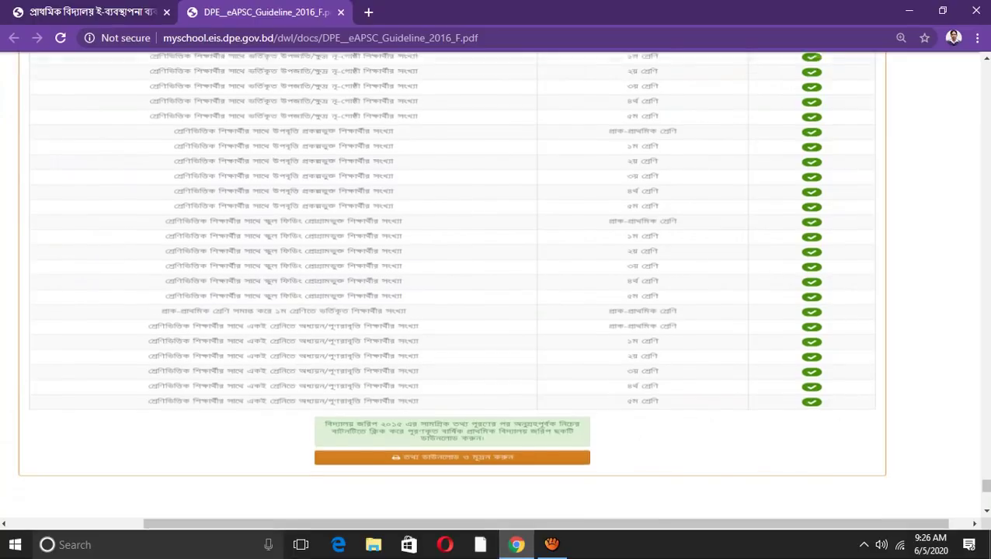
pyautogui.hotkey('ctrl', 'shift', 'Tab')
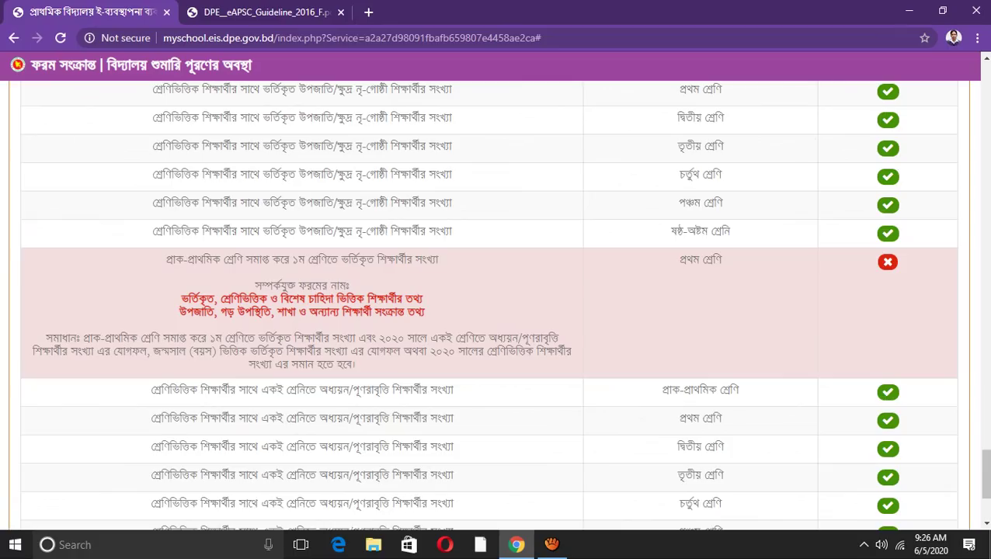
pyautogui.moveTo(986, 474); pyautogui.dragTo(985, 91)
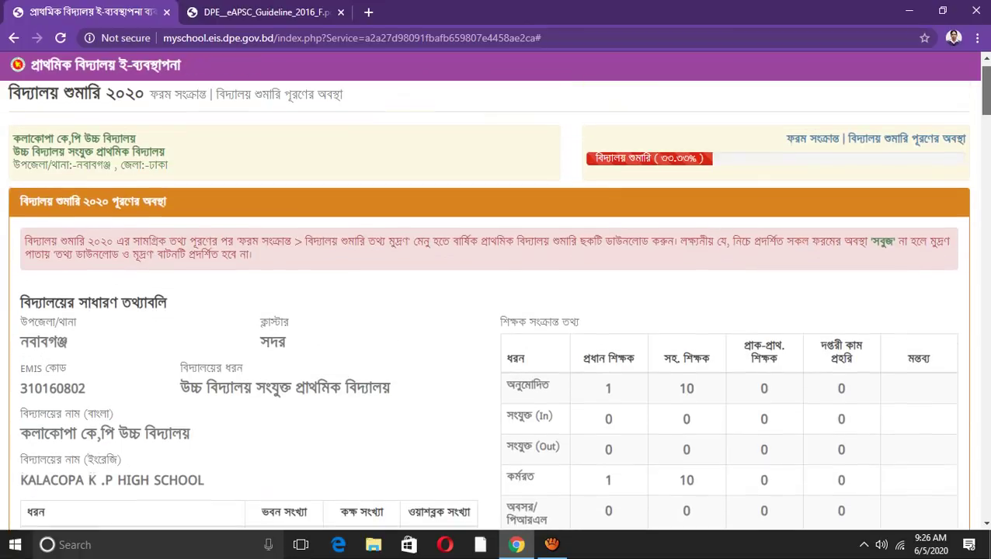
# Scroll through the 33.33% completion status and the consistency error table.
pyautogui.scroll(1, 498, 292)
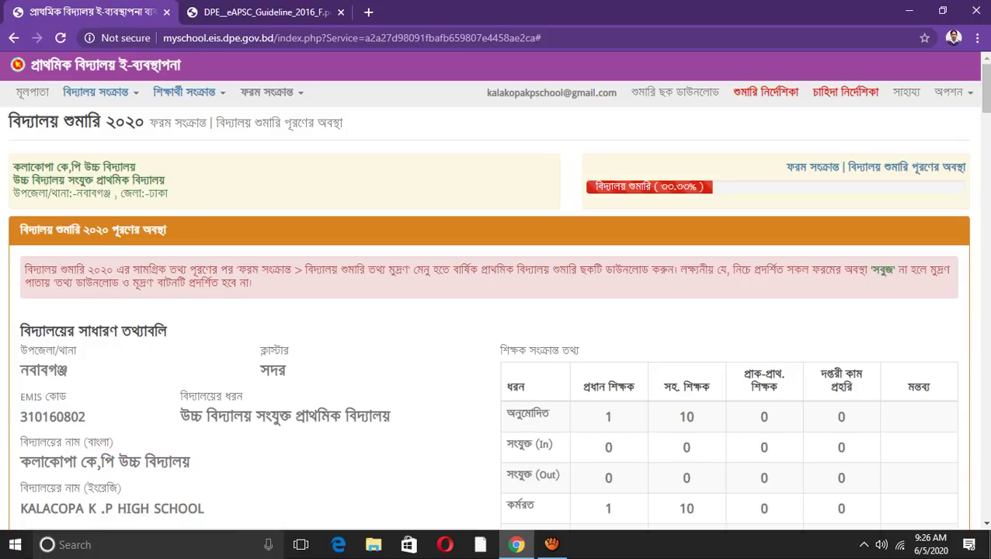
pyautogui.scroll(-4, 496, 311)
pyautogui.scroll(-3, 495, 311)
pyautogui.scroll(-4, 496, 311)
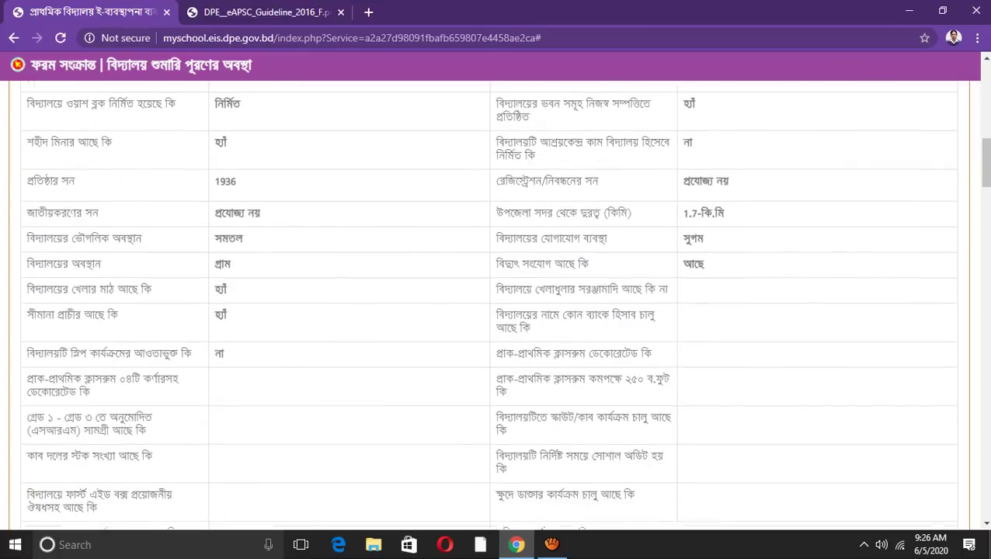
pyautogui.scroll(-4, 495, 311)
pyautogui.scroll(-4, 496, 311)
pyautogui.scroll(3, 495, 311)
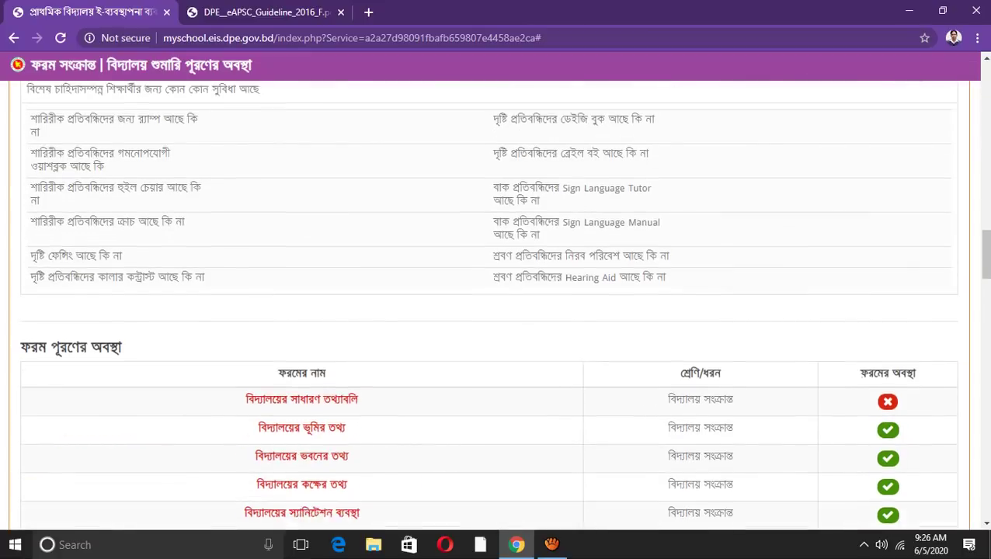
pyautogui.scroll(-4, 496, 311)
pyautogui.scroll(-3, 496, 311)
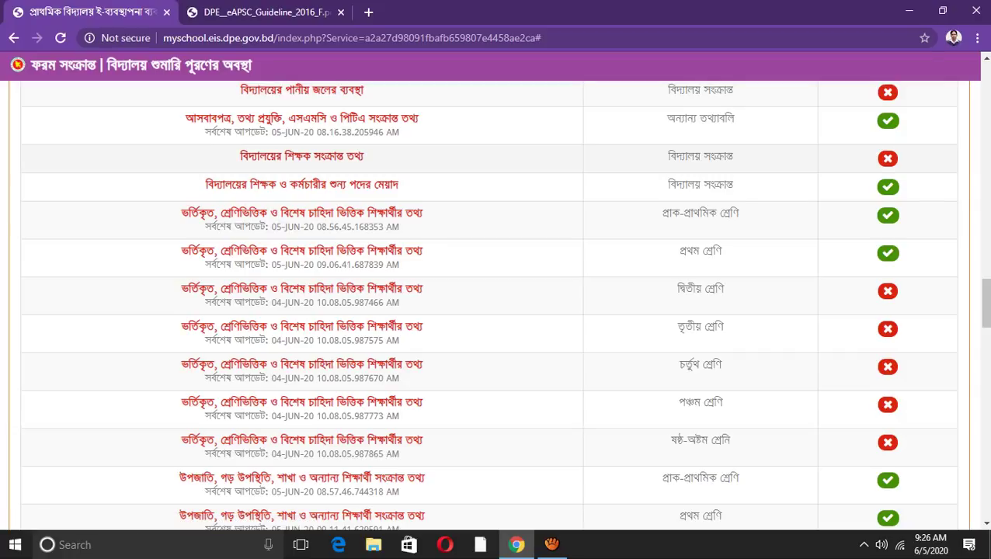
pyautogui.scroll(-10, 385, 311)
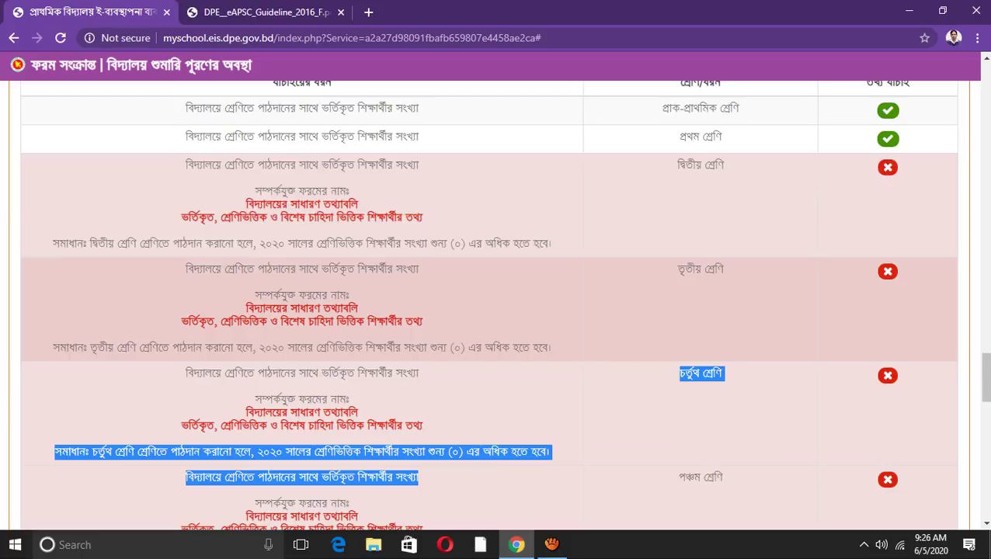
pyautogui.scroll(-5, 490, 311)
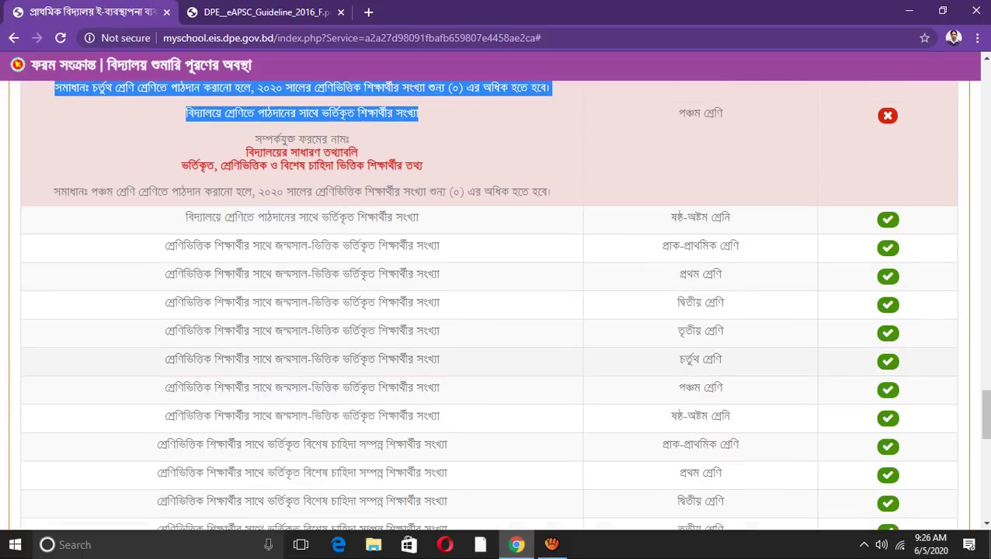
pyautogui.scroll(-4, 489, 311)
pyautogui.scroll(-1, 504, 305)
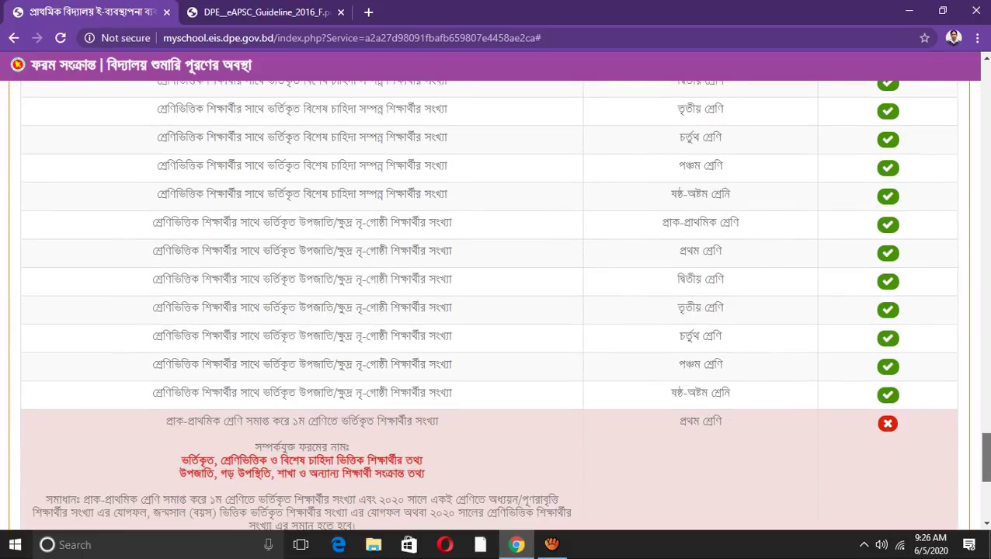
# Scroll back to the top and go to the মূলপাতা home page.
pyautogui.scroll(5, 504, 305)
pyautogui.scroll(5, 504, 306)
pyautogui.scroll(5, 505, 305)
pyautogui.scroll(3, 504, 306)
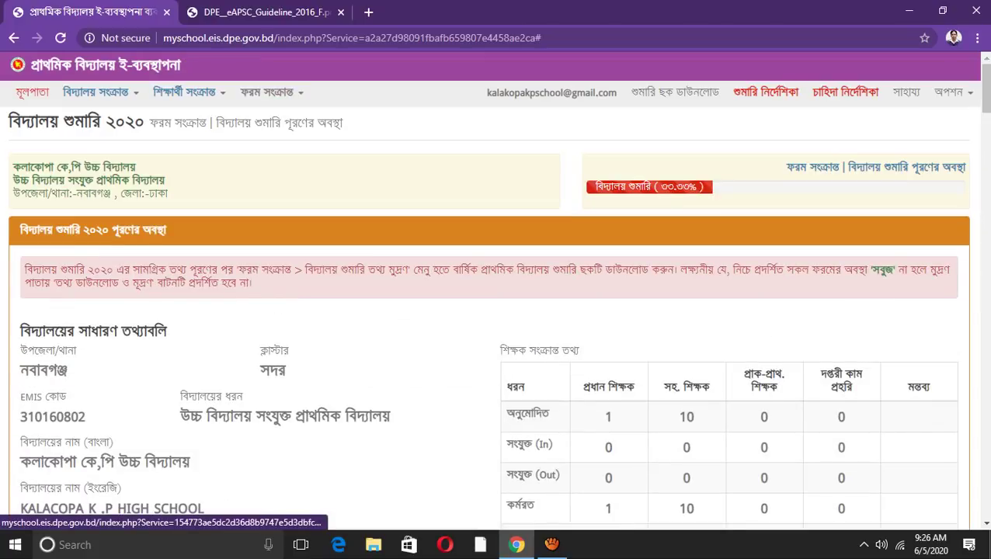
pyautogui.click(31, 91)
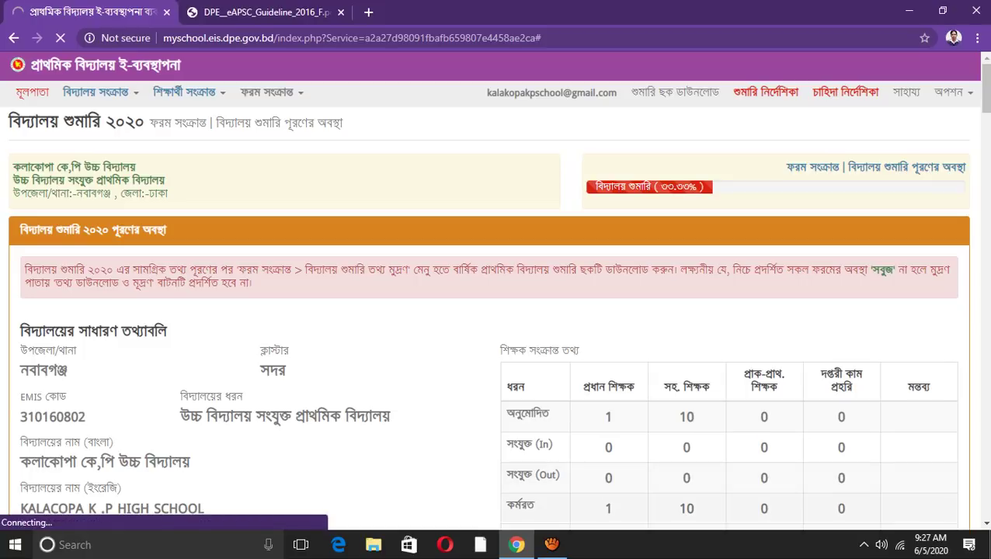